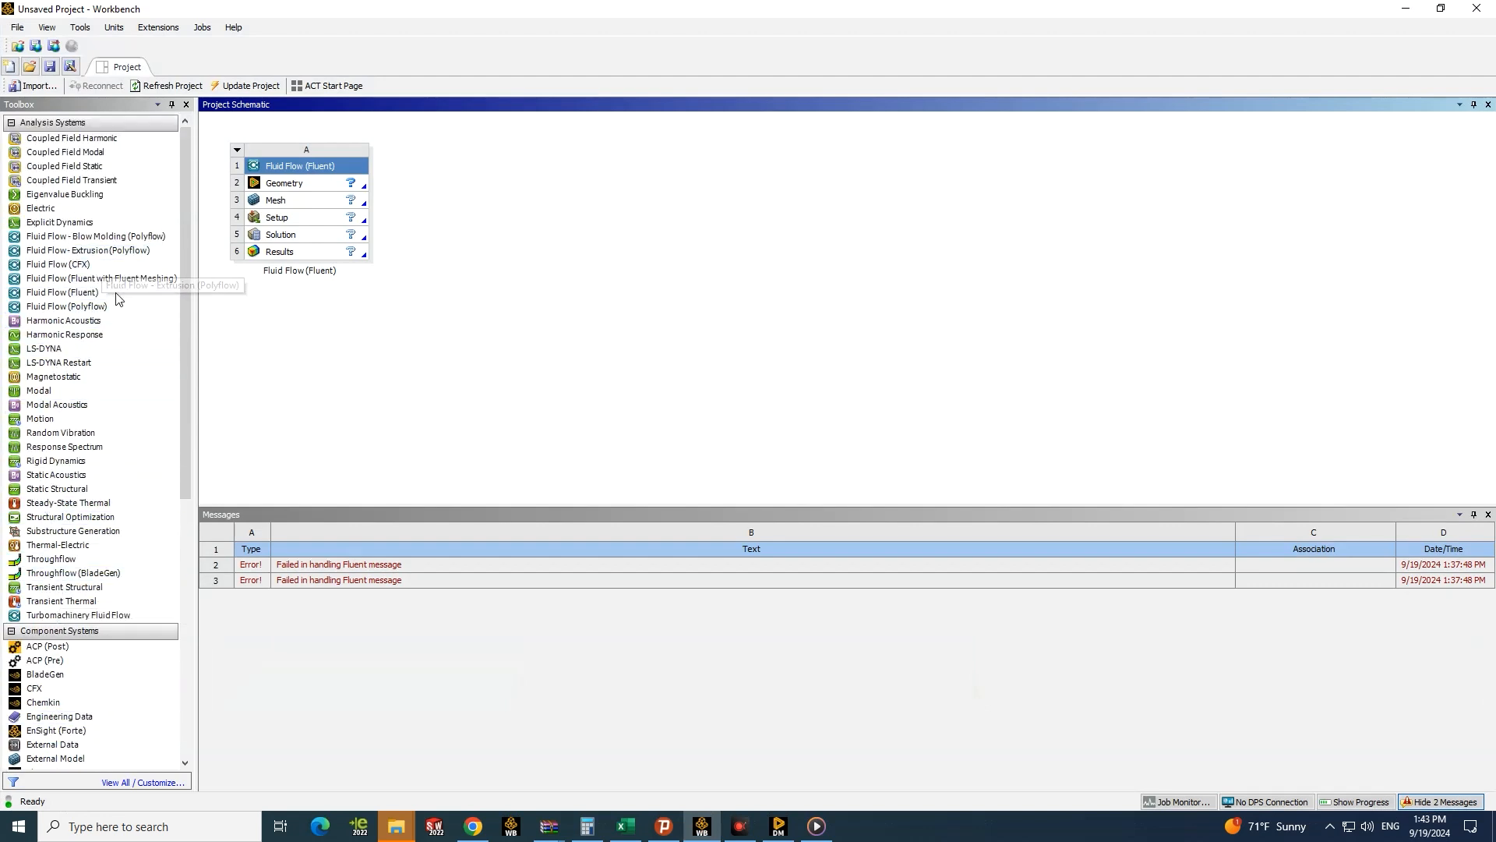
Step: Add a second Fluid Flow (Fluent) system to the project schematic and delete it again
{"action": "left_click_drag", "start_coordinate": [62, 292], "coordinate": [435, 188]}
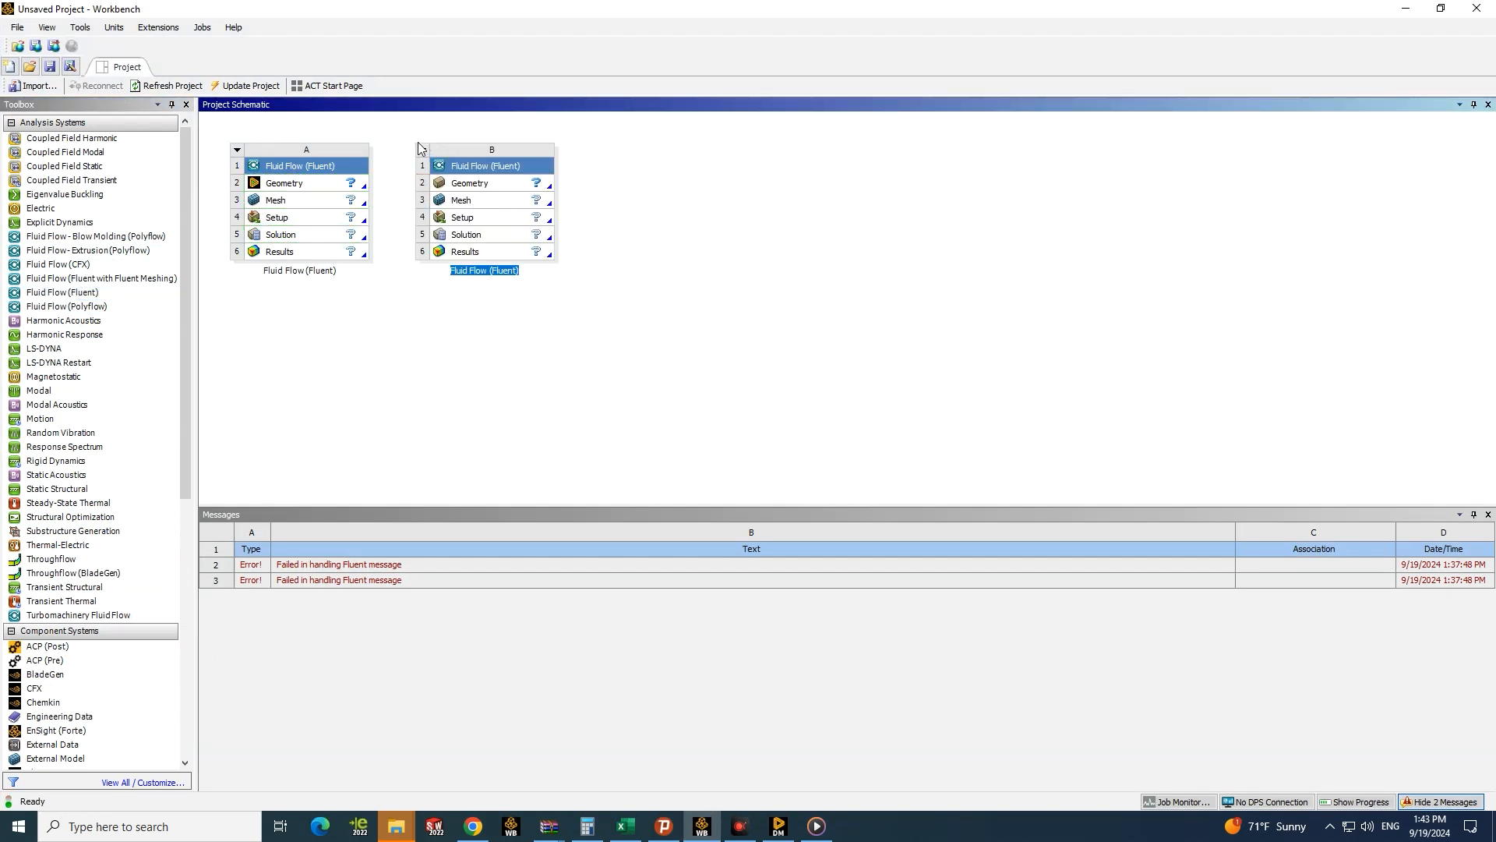
{"action": "left_click", "coordinate": [421, 149]}
{"action": "left_click", "coordinate": [457, 265]}
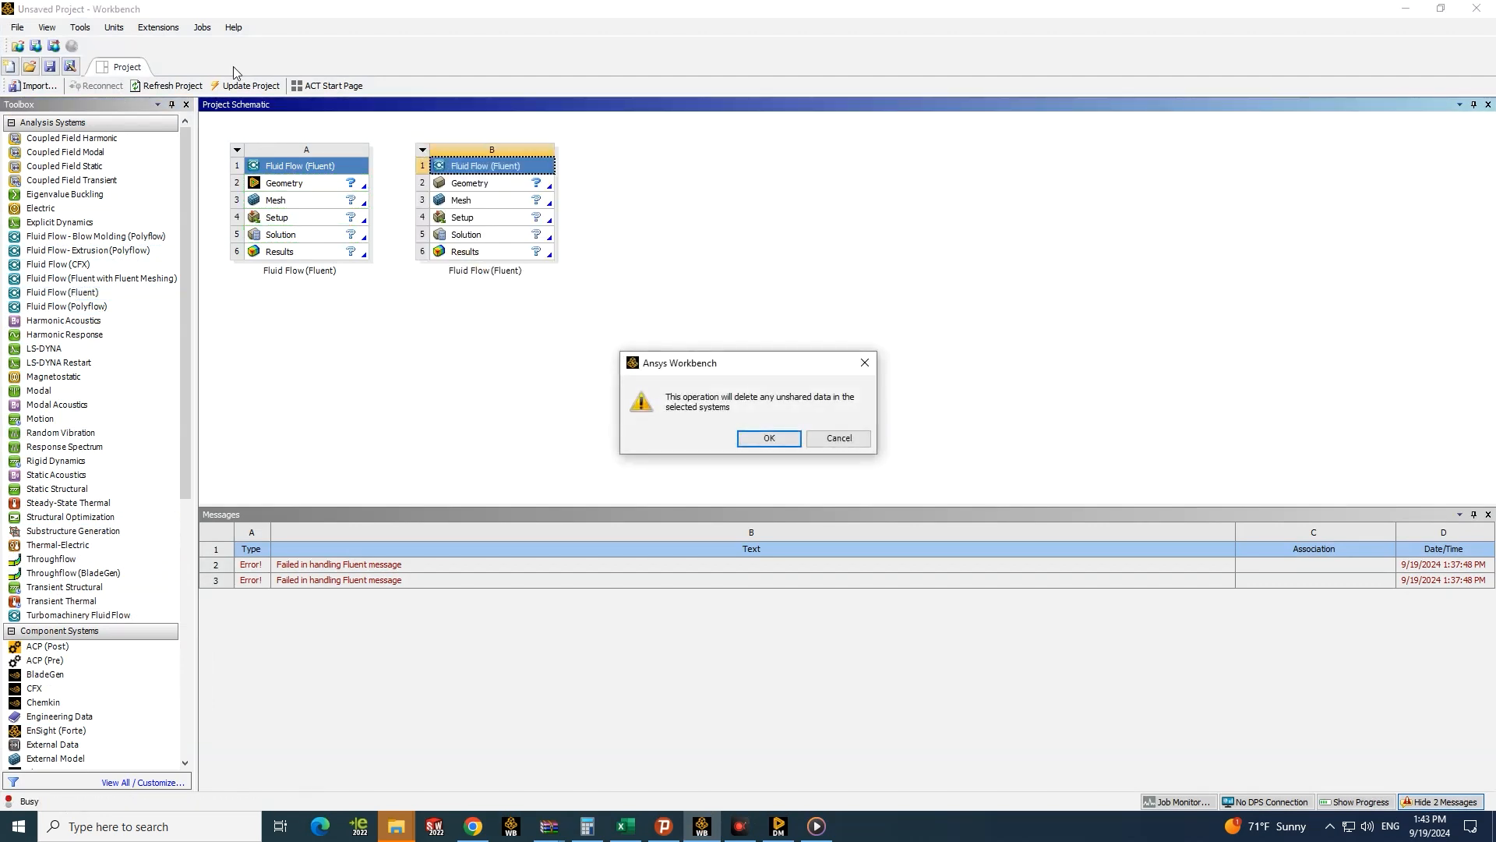
{"action": "left_click", "coordinate": [771, 441]}
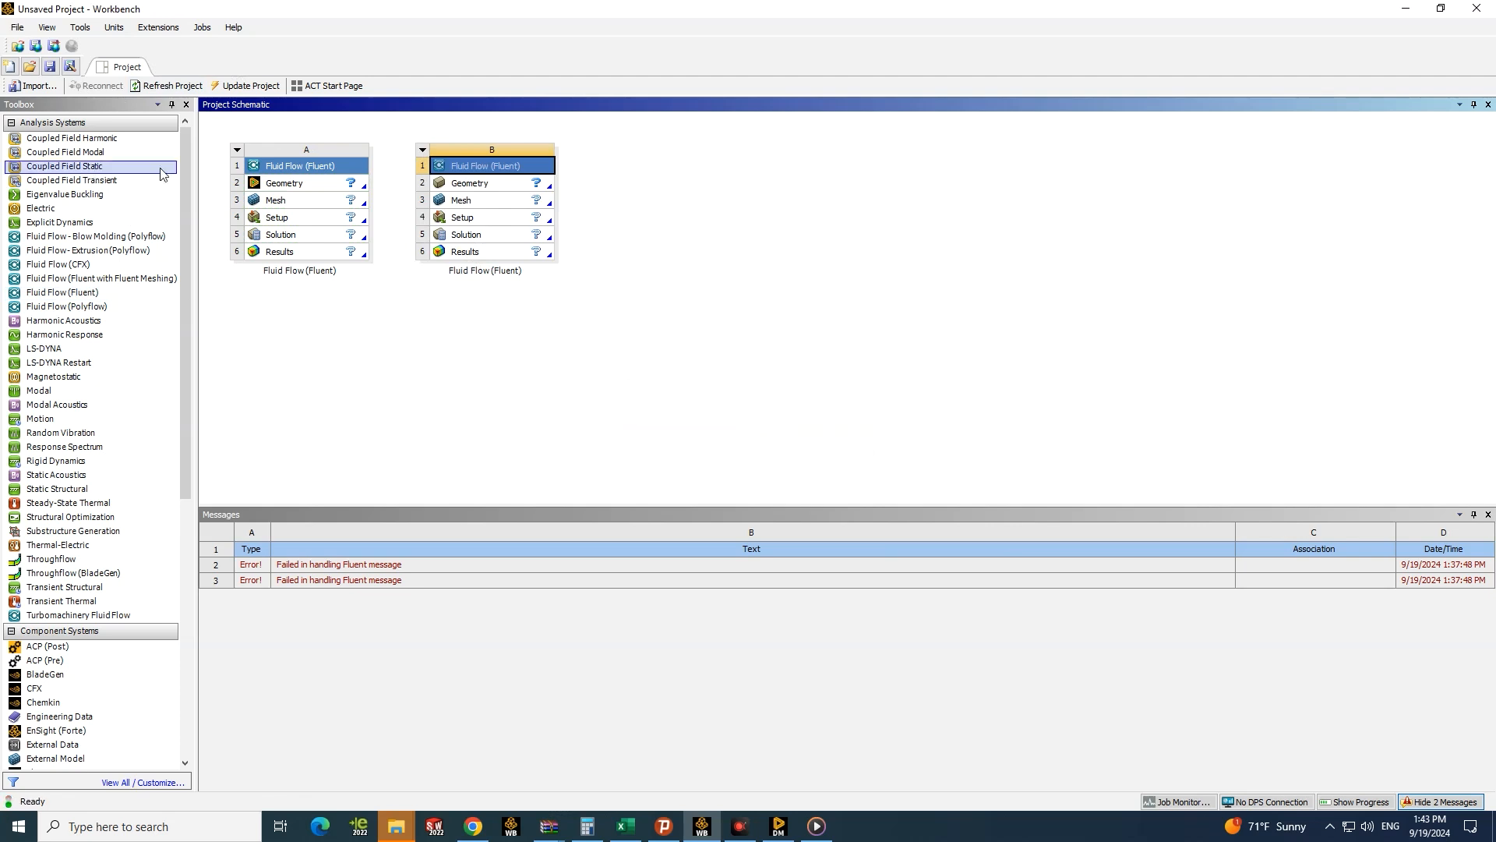
Step: Switch to the DesignModeler window of the Fluid Flow (Fluent) system and set its length unit to millimeter
{"action": "right_click", "coordinate": [274, 189]}
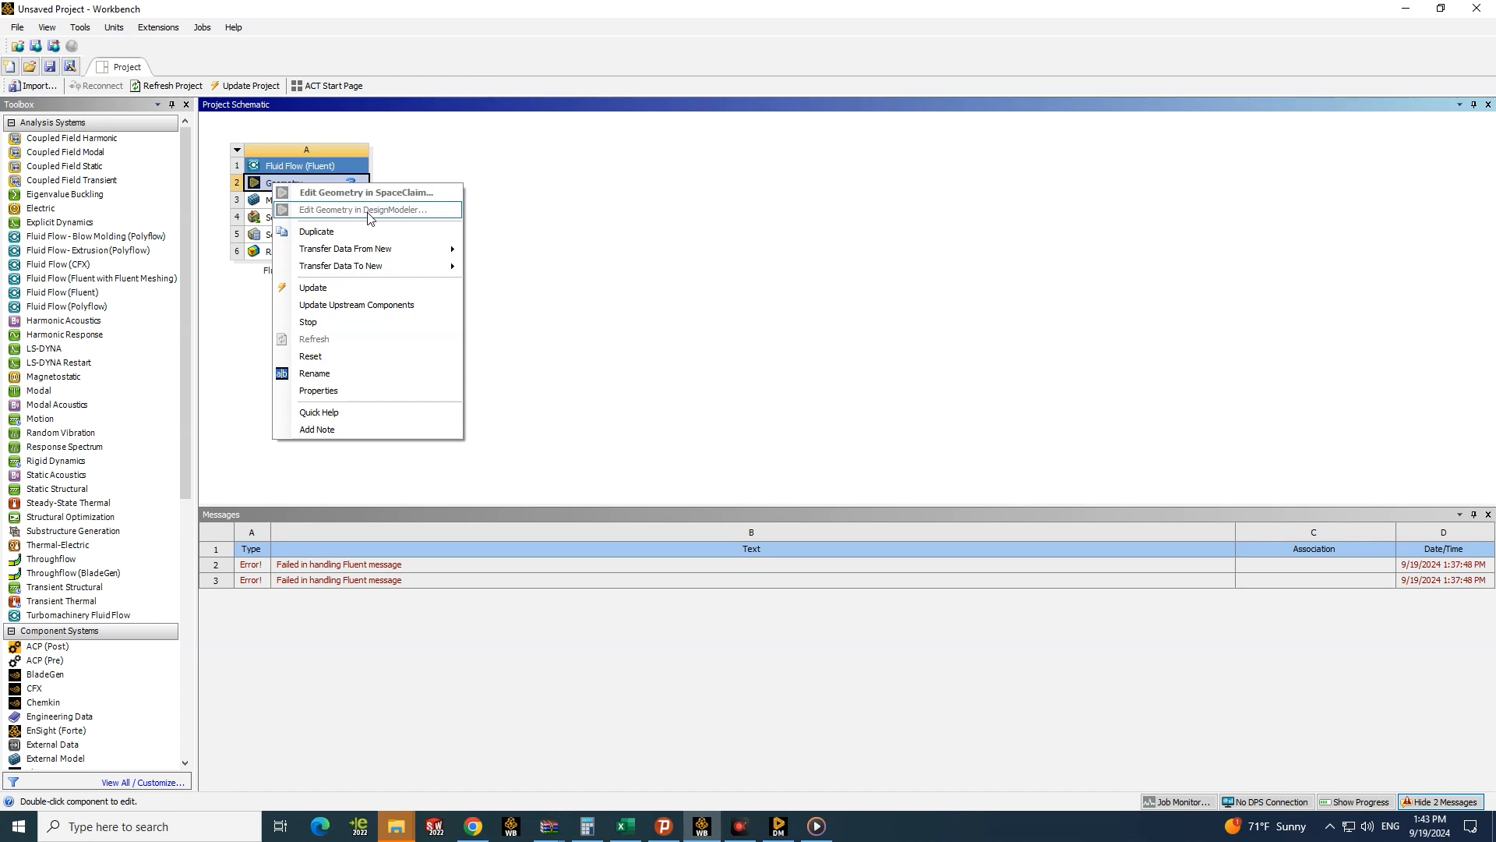
{"action": "left_click", "coordinate": [638, 170]}
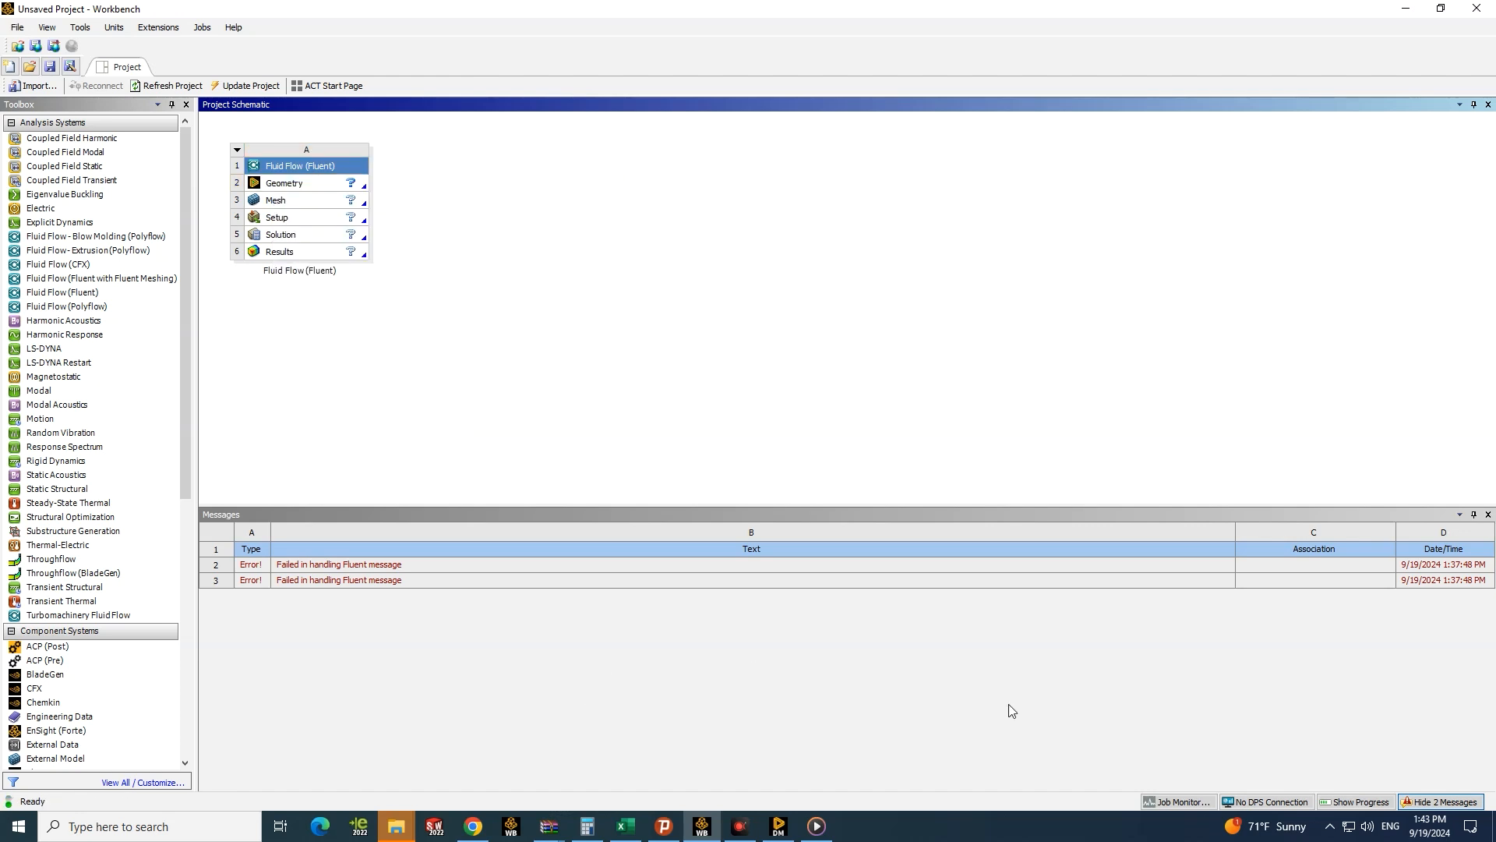
{"action": "left_click", "coordinate": [778, 825]}
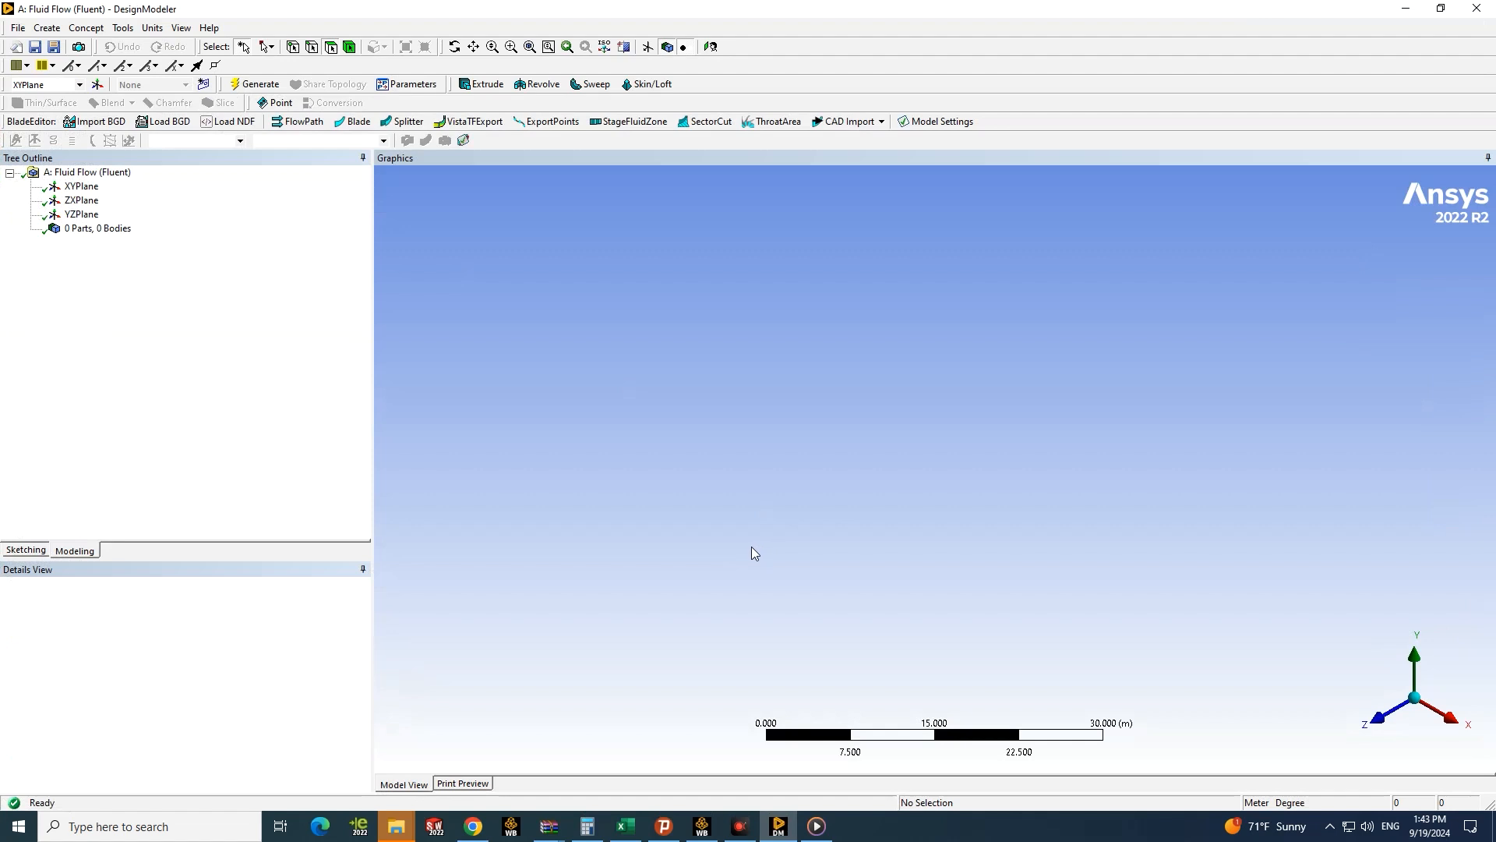
{"action": "left_click", "coordinate": [152, 27]}
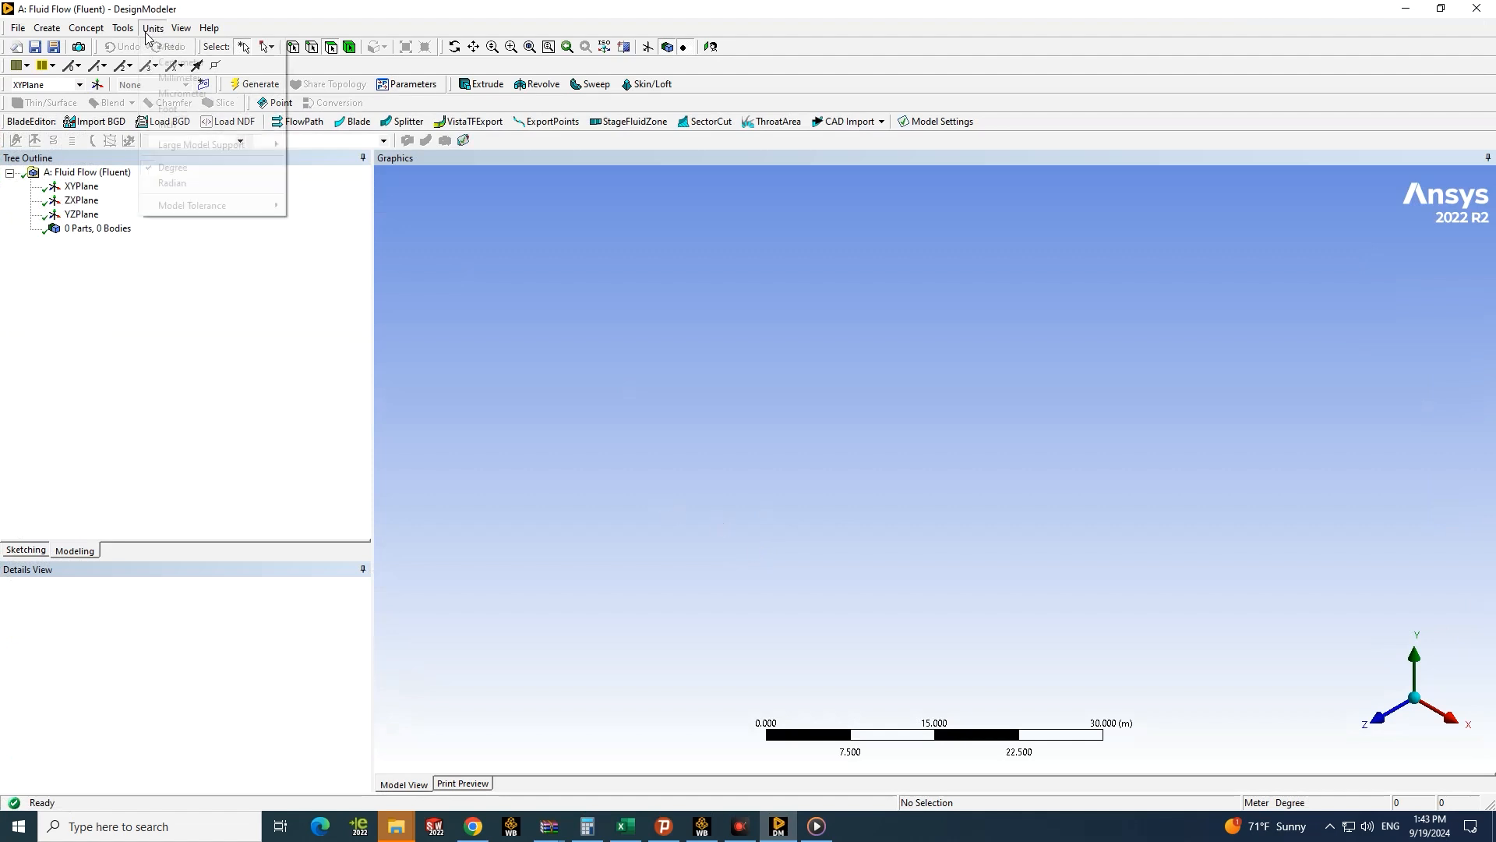
{"action": "left_click", "coordinate": [147, 17]}
{"action": "left_click", "coordinate": [153, 28]}
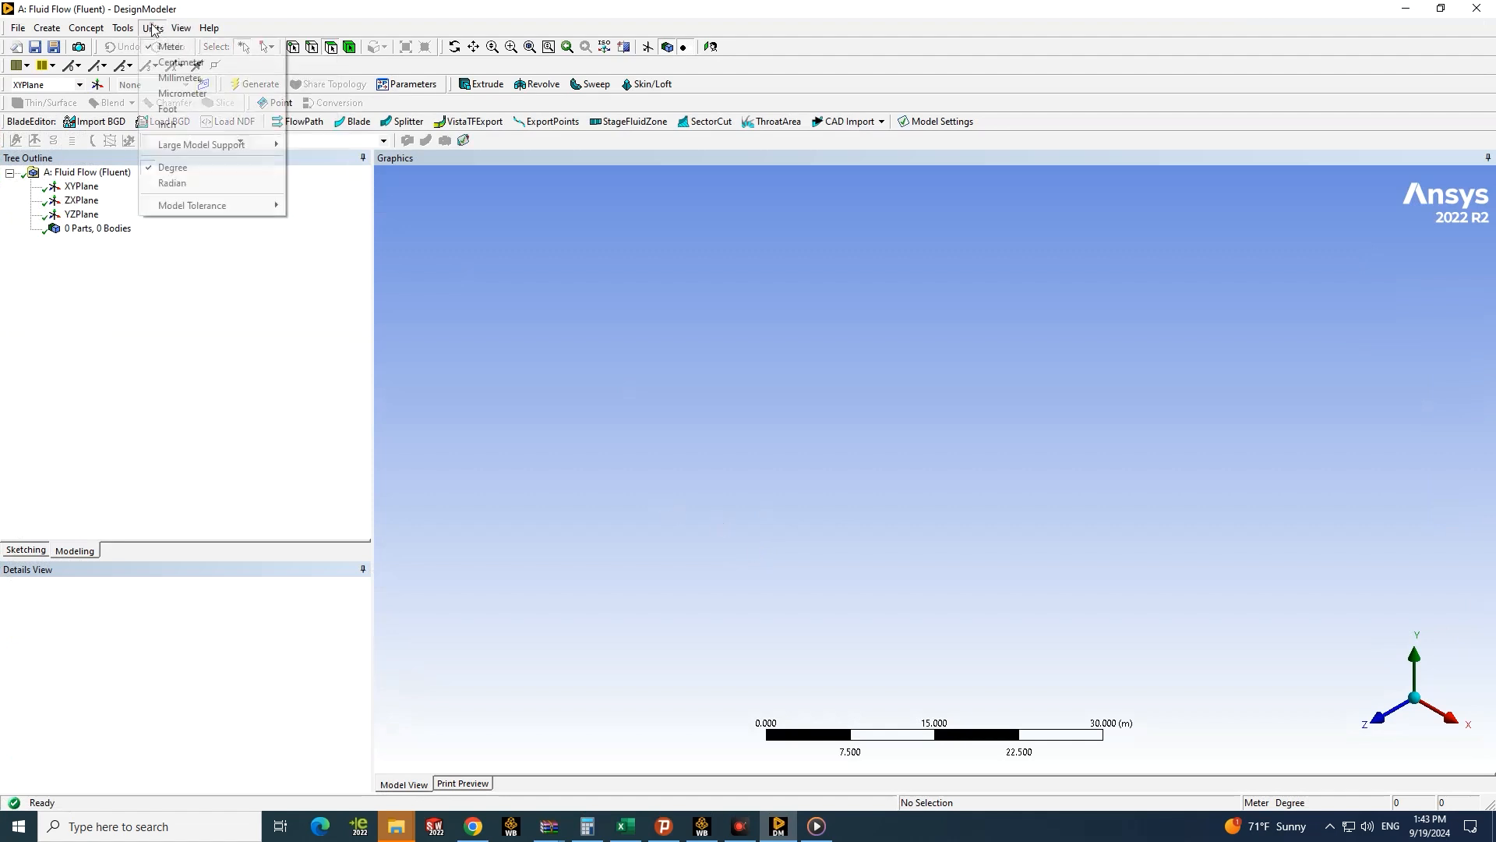
{"action": "left_click", "coordinate": [181, 78]}
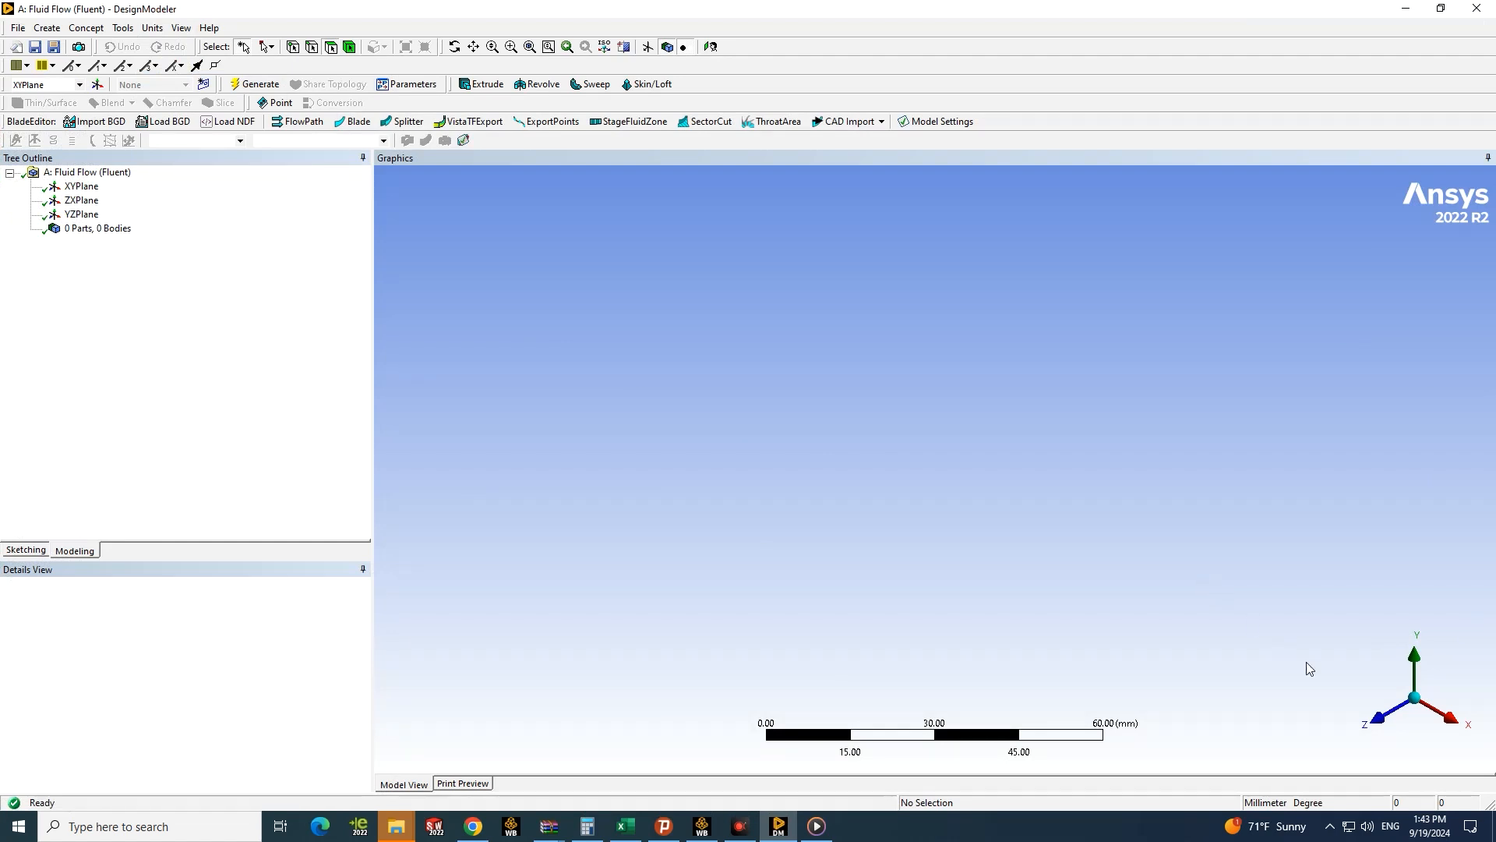
Step: Create a new sketch on the XY plane, look at the plane face-on and enter sketching mode
{"action": "left_click", "coordinate": [1387, 721]}
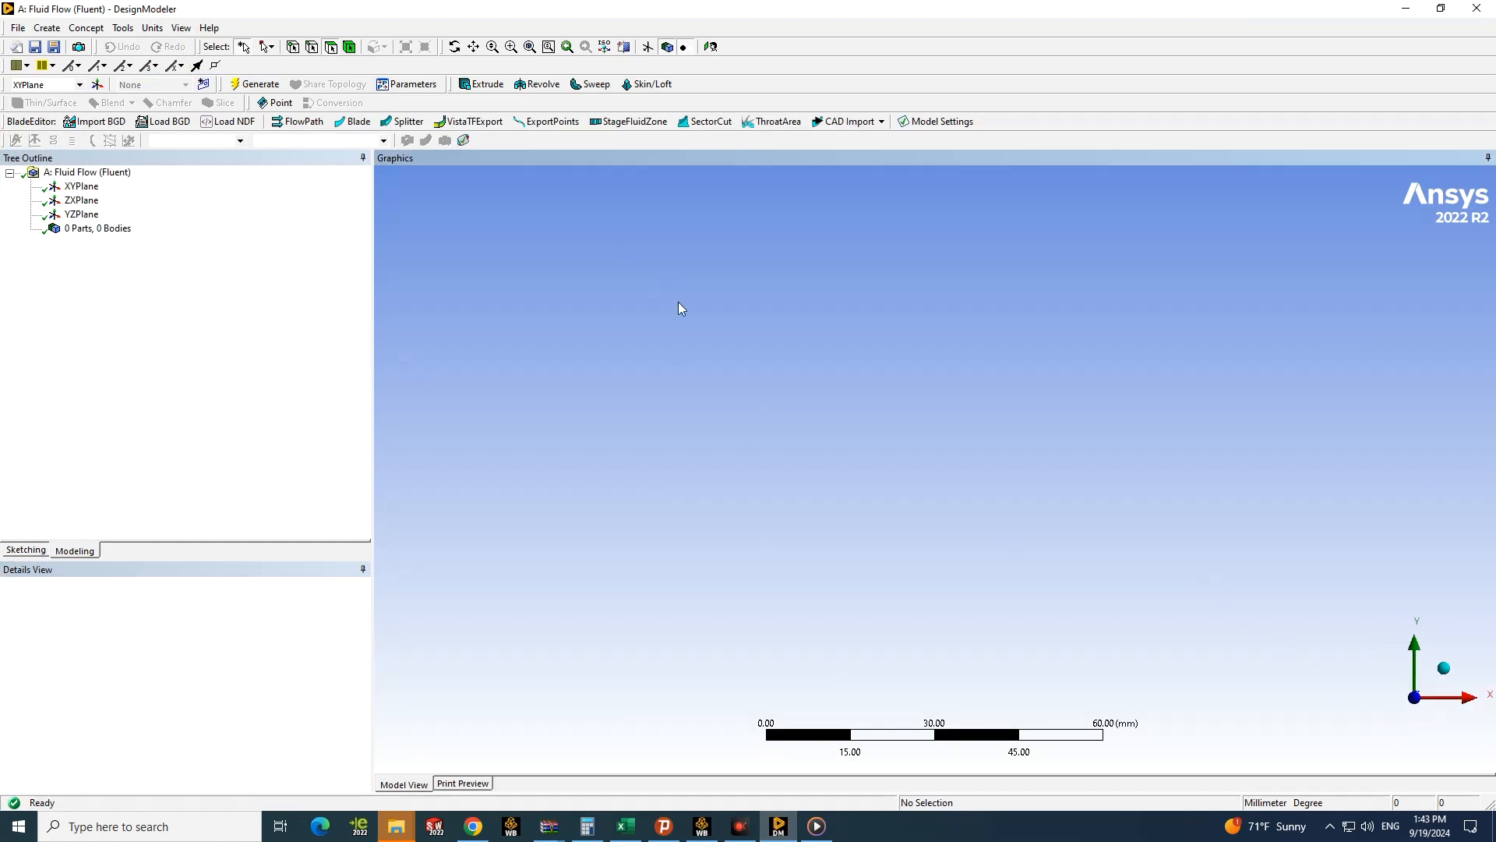
{"action": "left_click", "coordinate": [205, 90]}
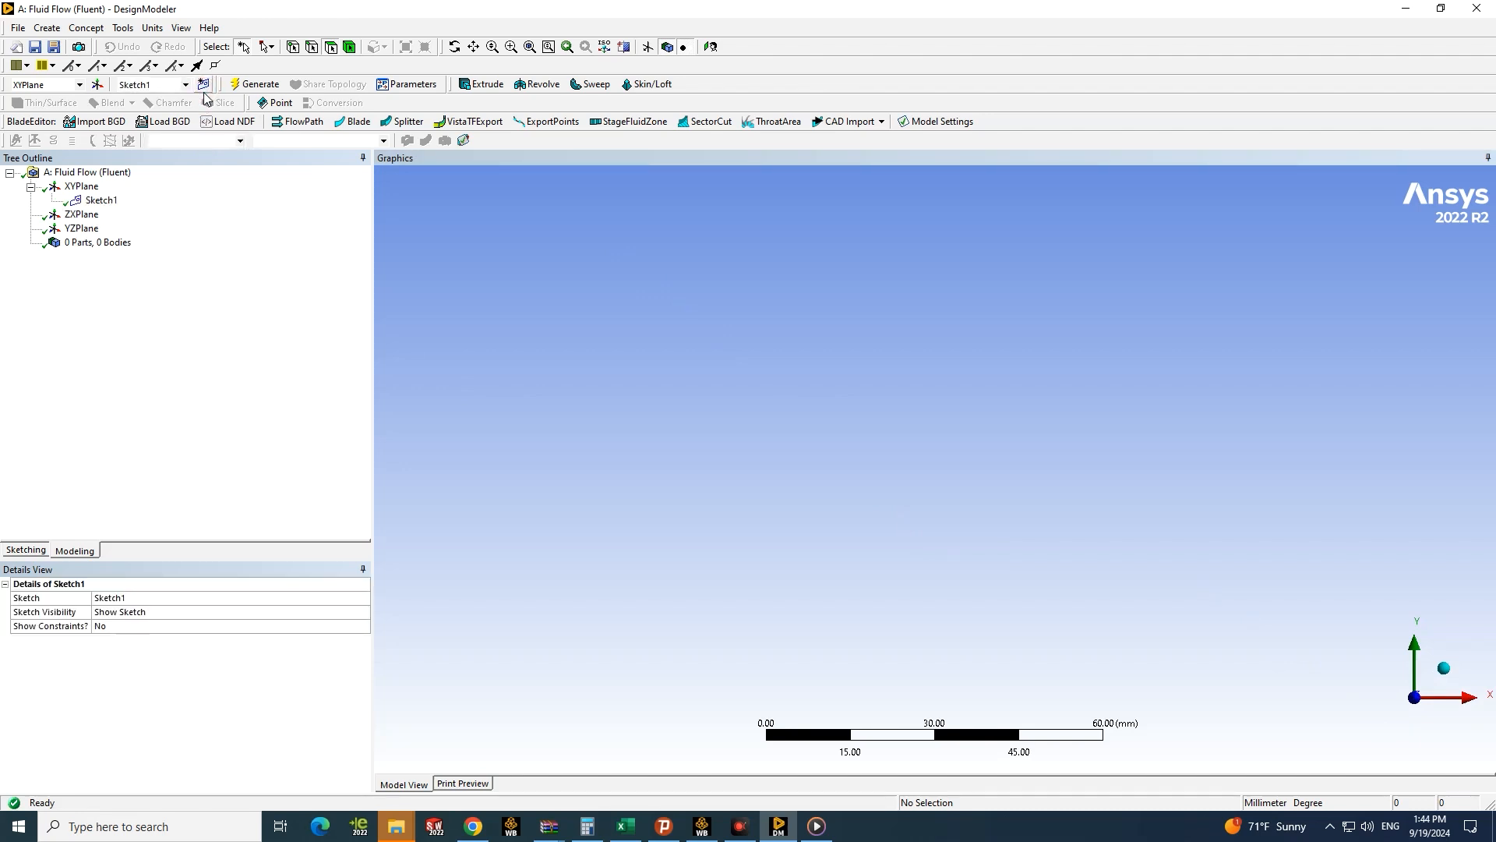
{"action": "scroll", "coordinate": [820, 451], "scroll_direction": "up", "scroll_amount": 1}
{"action": "scroll", "coordinate": [356, 304], "scroll_direction": "up", "scroll_amount": 2}
{"action": "left_click", "coordinate": [25, 550]}
{"action": "scroll", "coordinate": [955, 453], "scroll_direction": "up", "scroll_amount": 5}
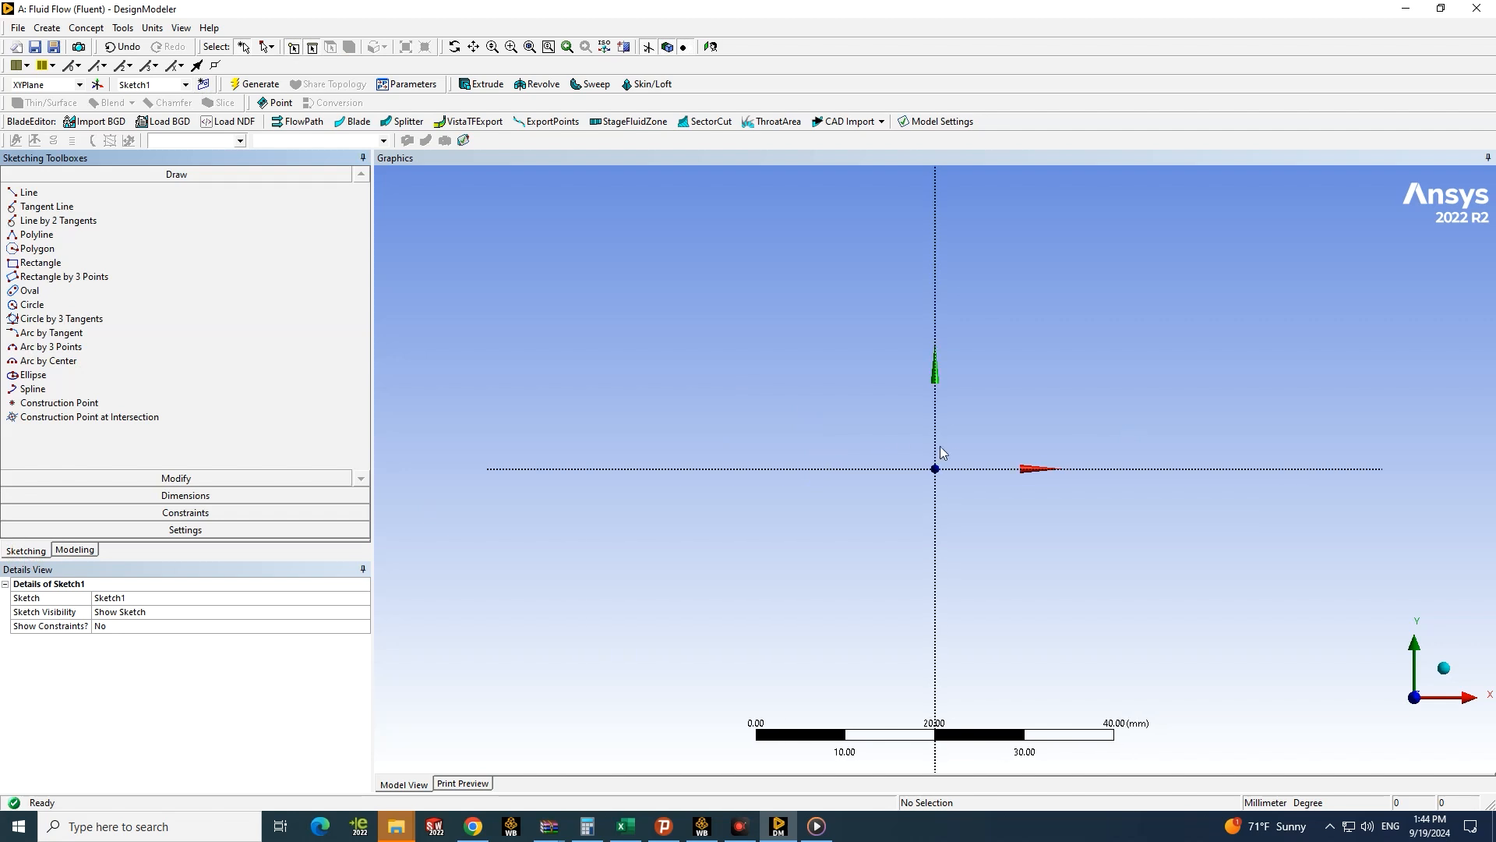
{"action": "scroll", "coordinate": [955, 450], "scroll_direction": "up", "scroll_amount": 1}
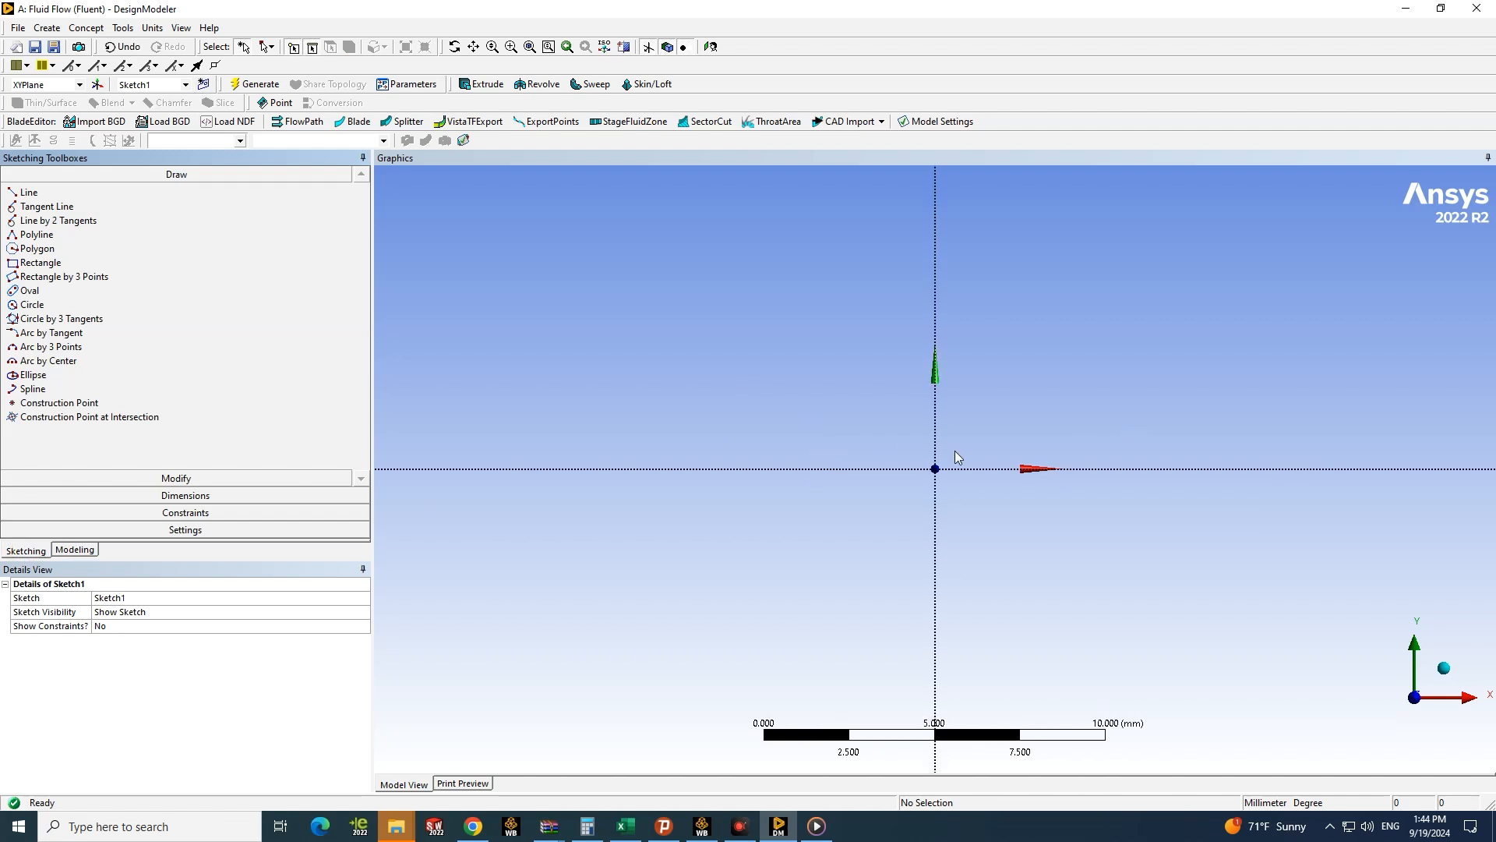
Step: Draw a horizontal line about 5.2 mm long from the origin along the positive X axis
{"action": "left_click", "coordinate": [28, 192]}
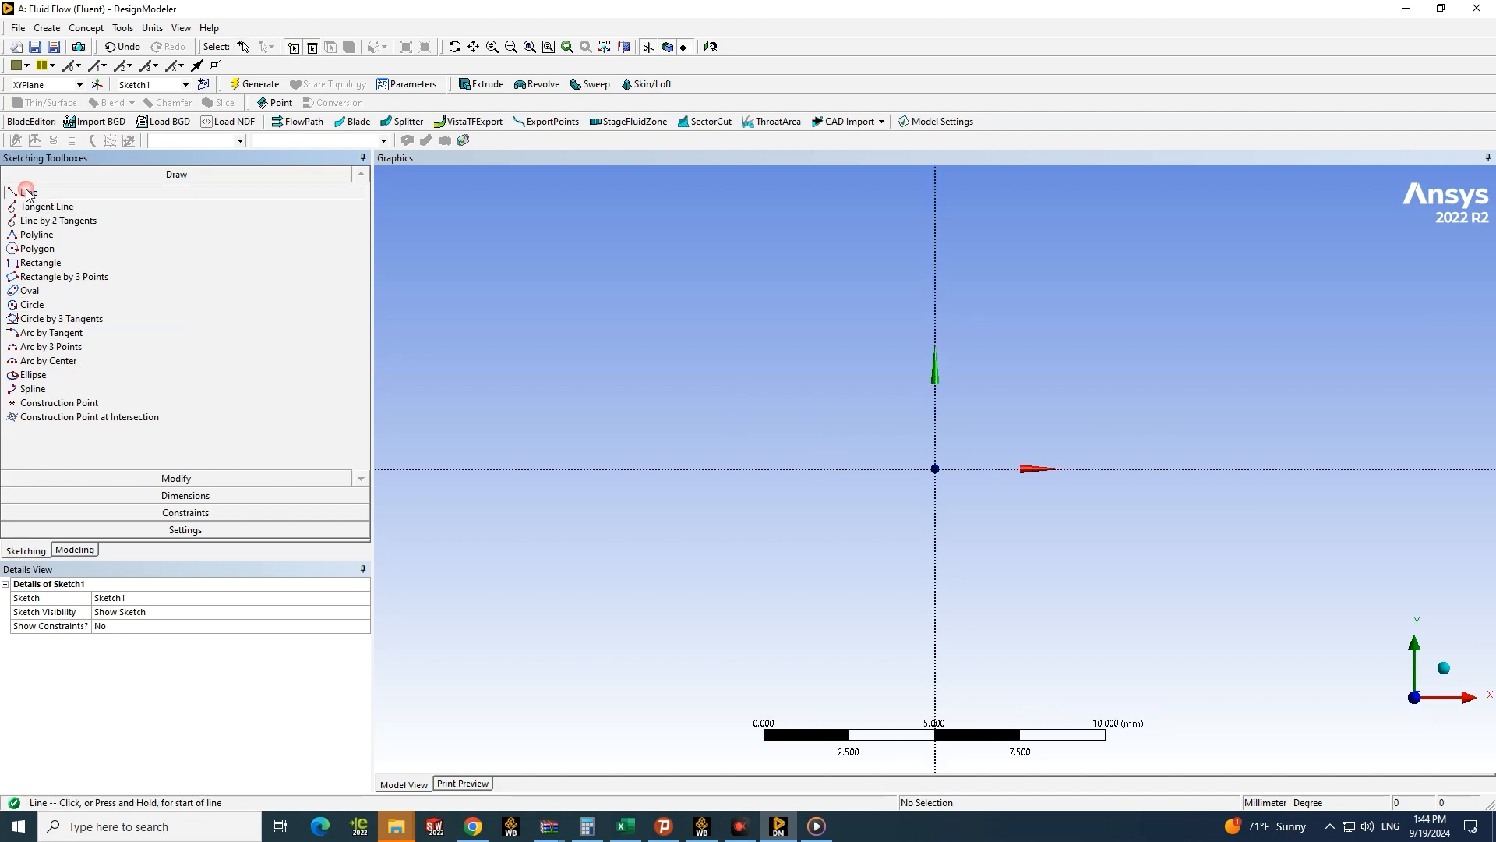
{"action": "left_click", "coordinate": [935, 468]}
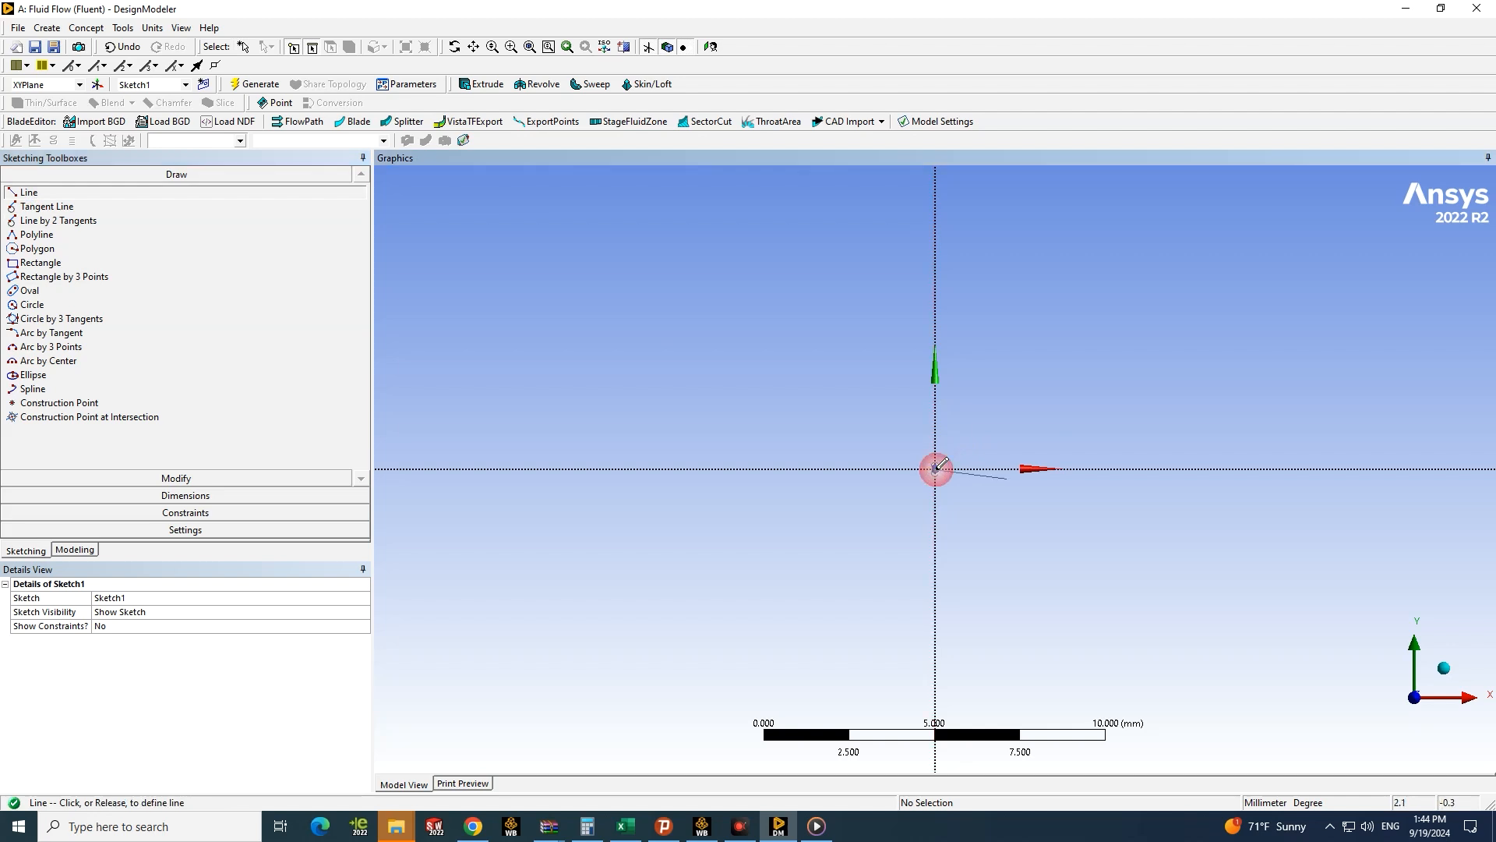
{"action": "left_click", "coordinate": [1113, 469]}
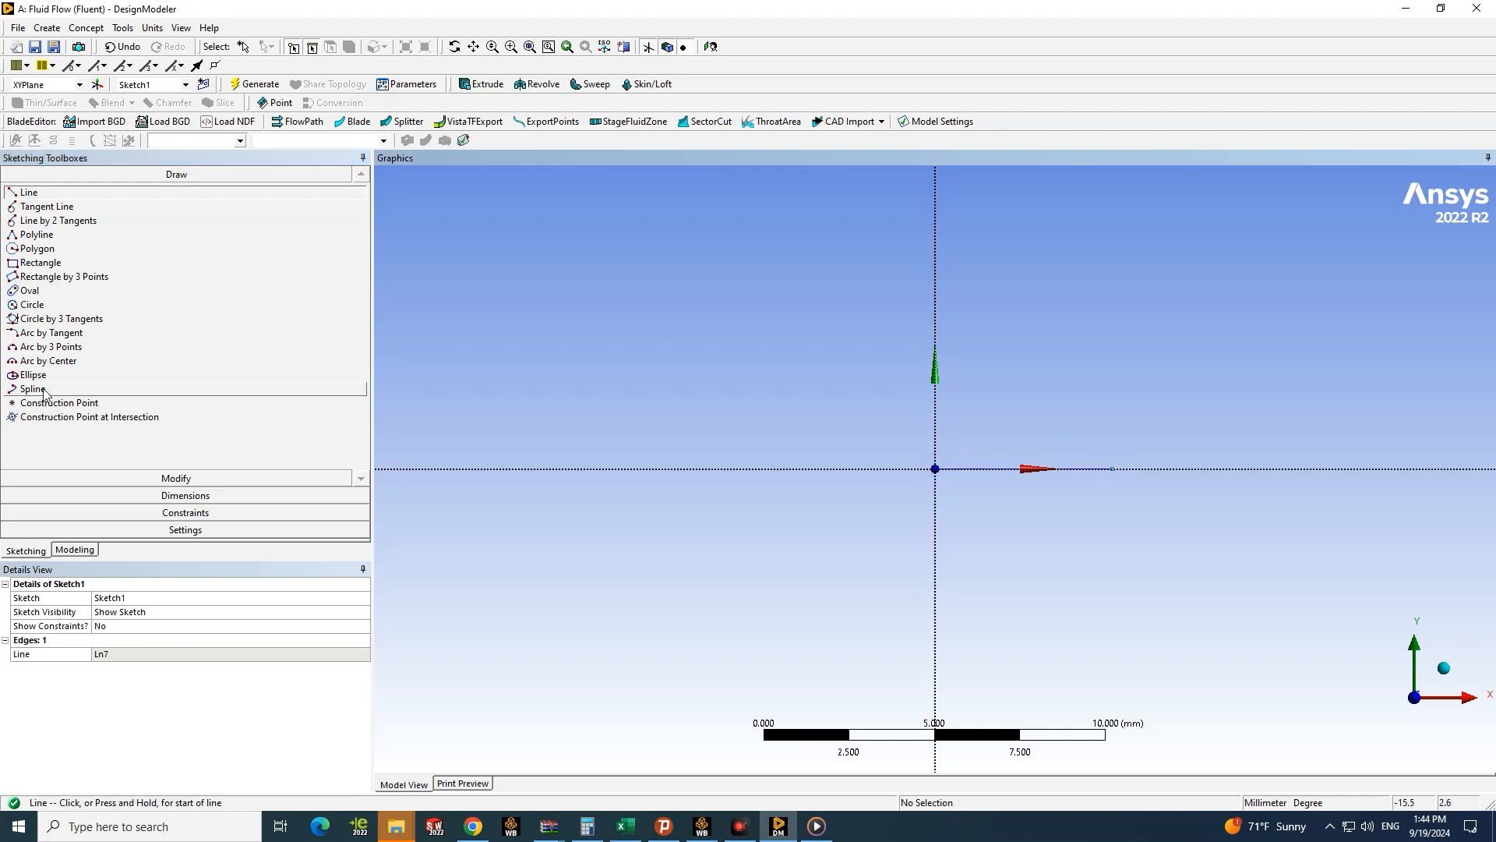
Step: Dimension the horizontal base line with a General dimension and set its length to 50 mm
{"action": "left_click", "coordinate": [150, 496]}
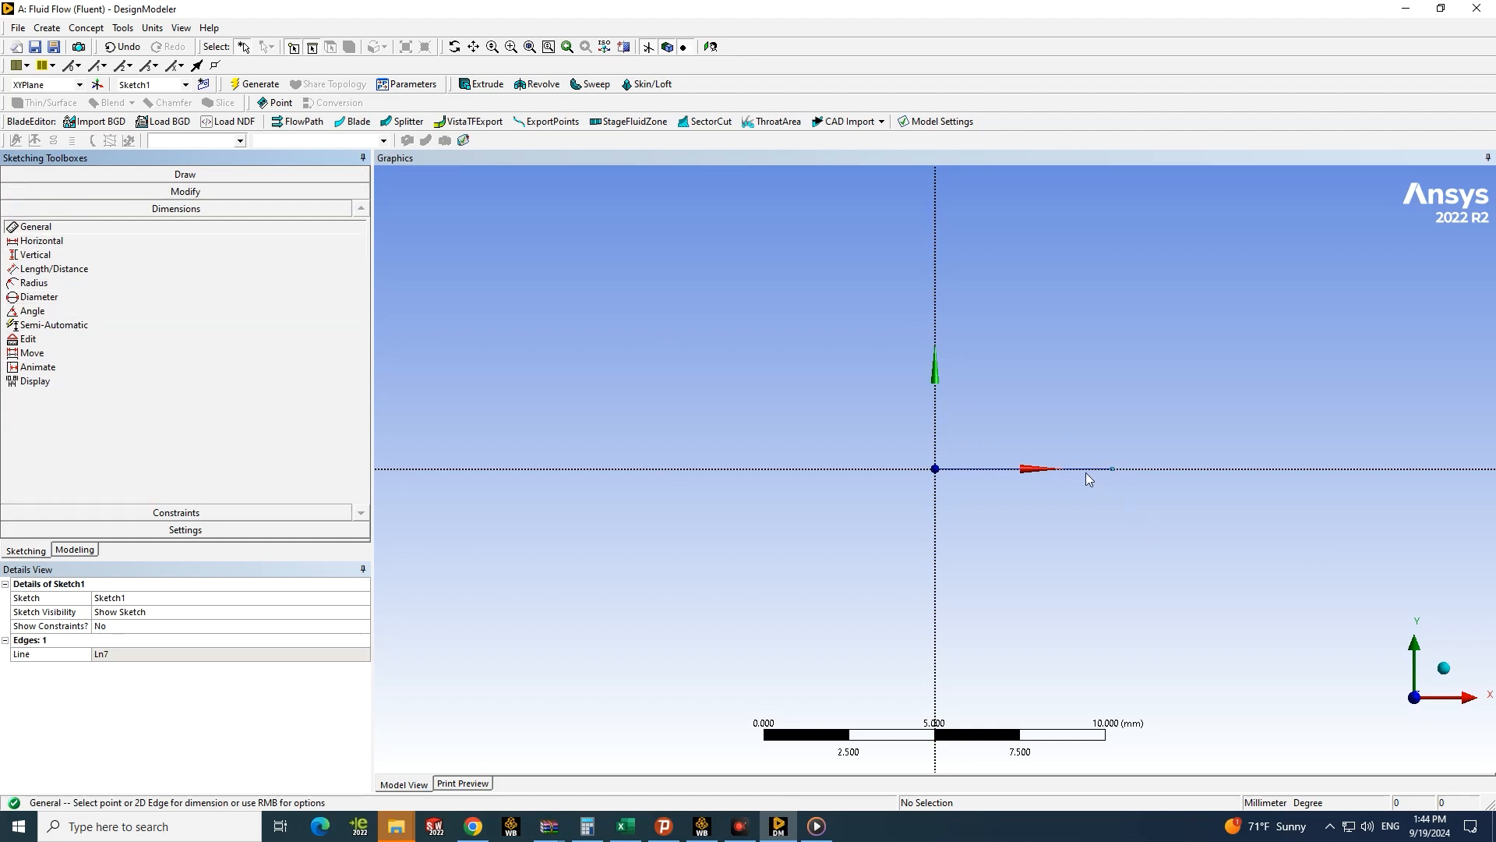
{"action": "left_click", "coordinate": [67, 226]}
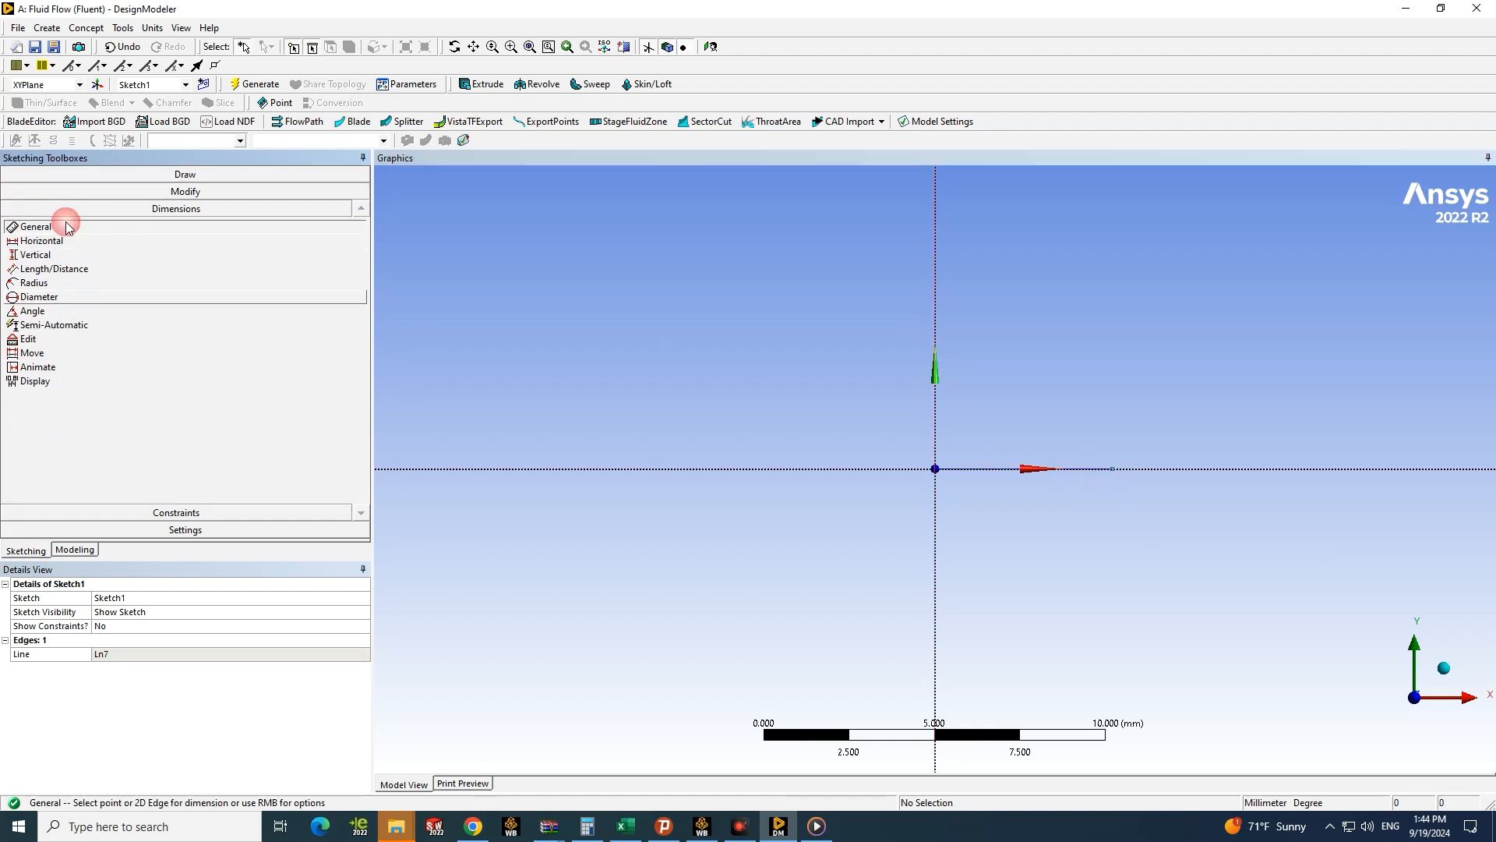
{"action": "left_click", "coordinate": [1087, 469]}
{"action": "left_click", "coordinate": [1087, 503]}
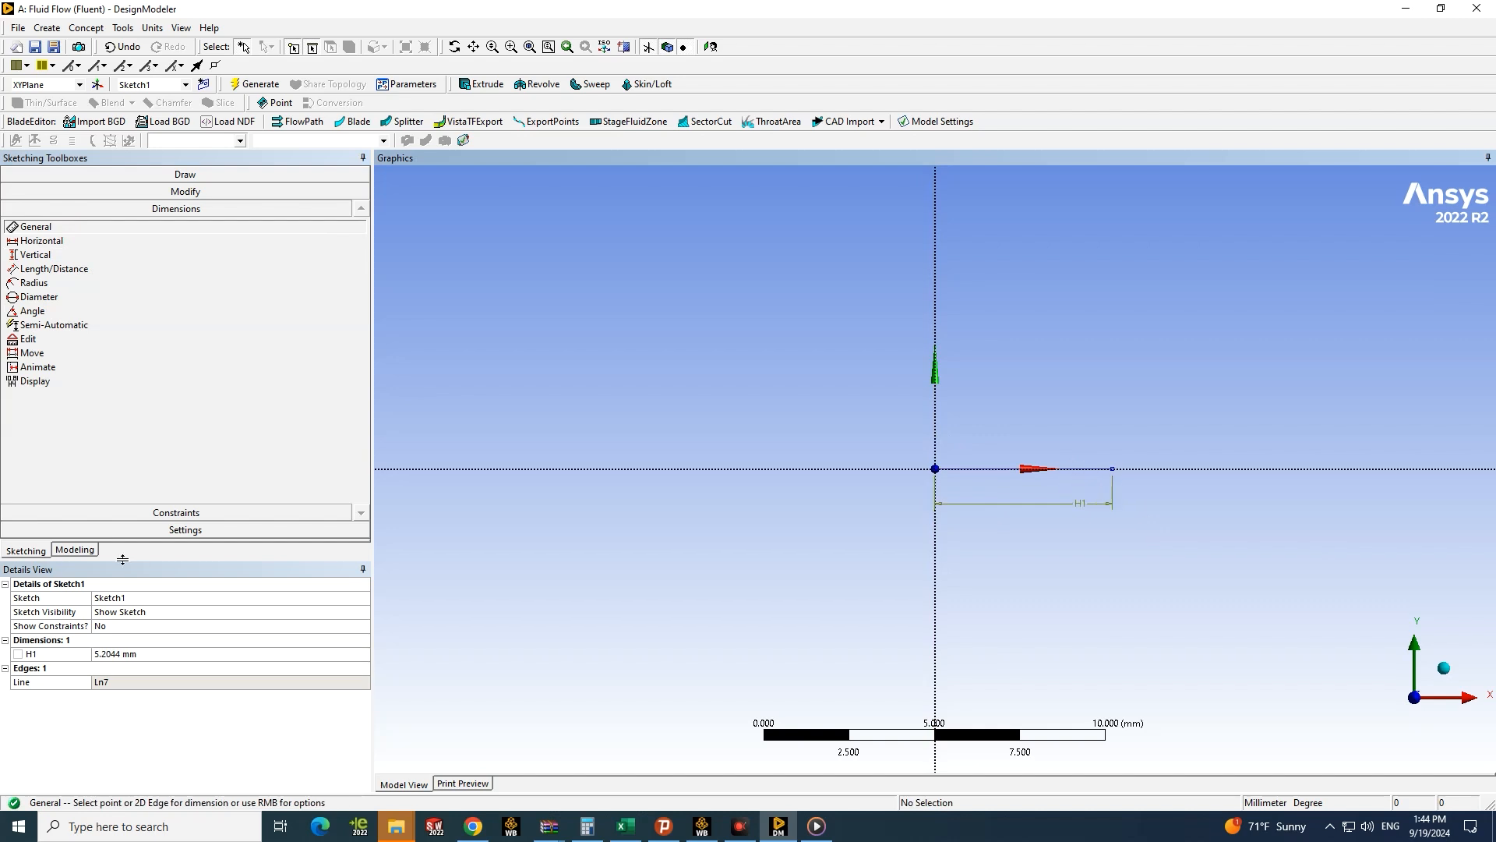
{"action": "left_click", "coordinate": [135, 654]}
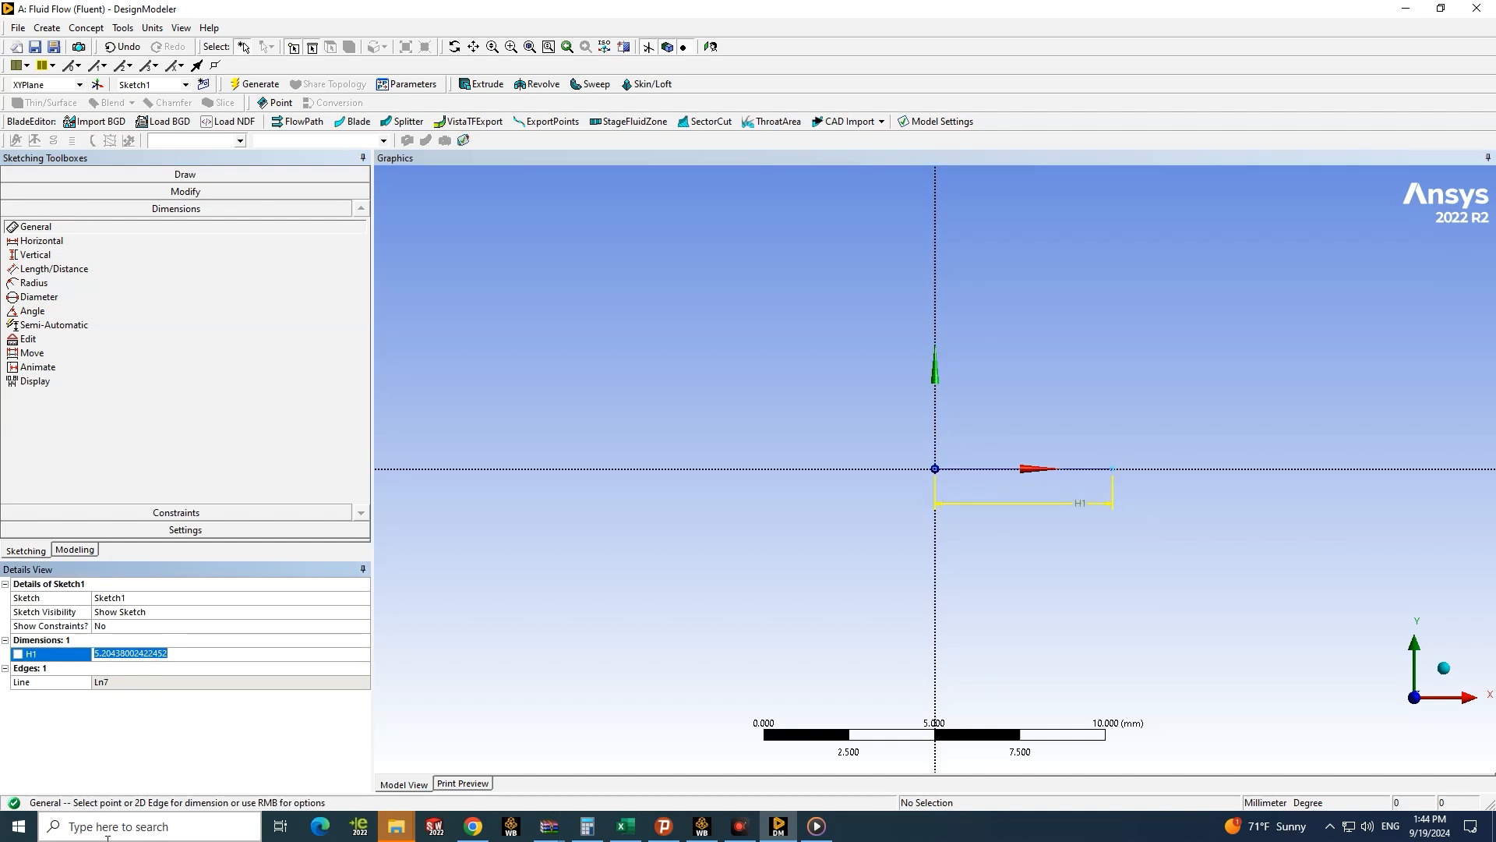
{"action": "type", "text": "50"}
{"action": "key", "text": "Return"}
Step: Draw a slanted line from the base line's free end up toward the Y axis, ending at about X 9, Y 64 mm
{"action": "scroll", "coordinate": [1198, 460], "scroll_direction": "down", "scroll_amount": 5}
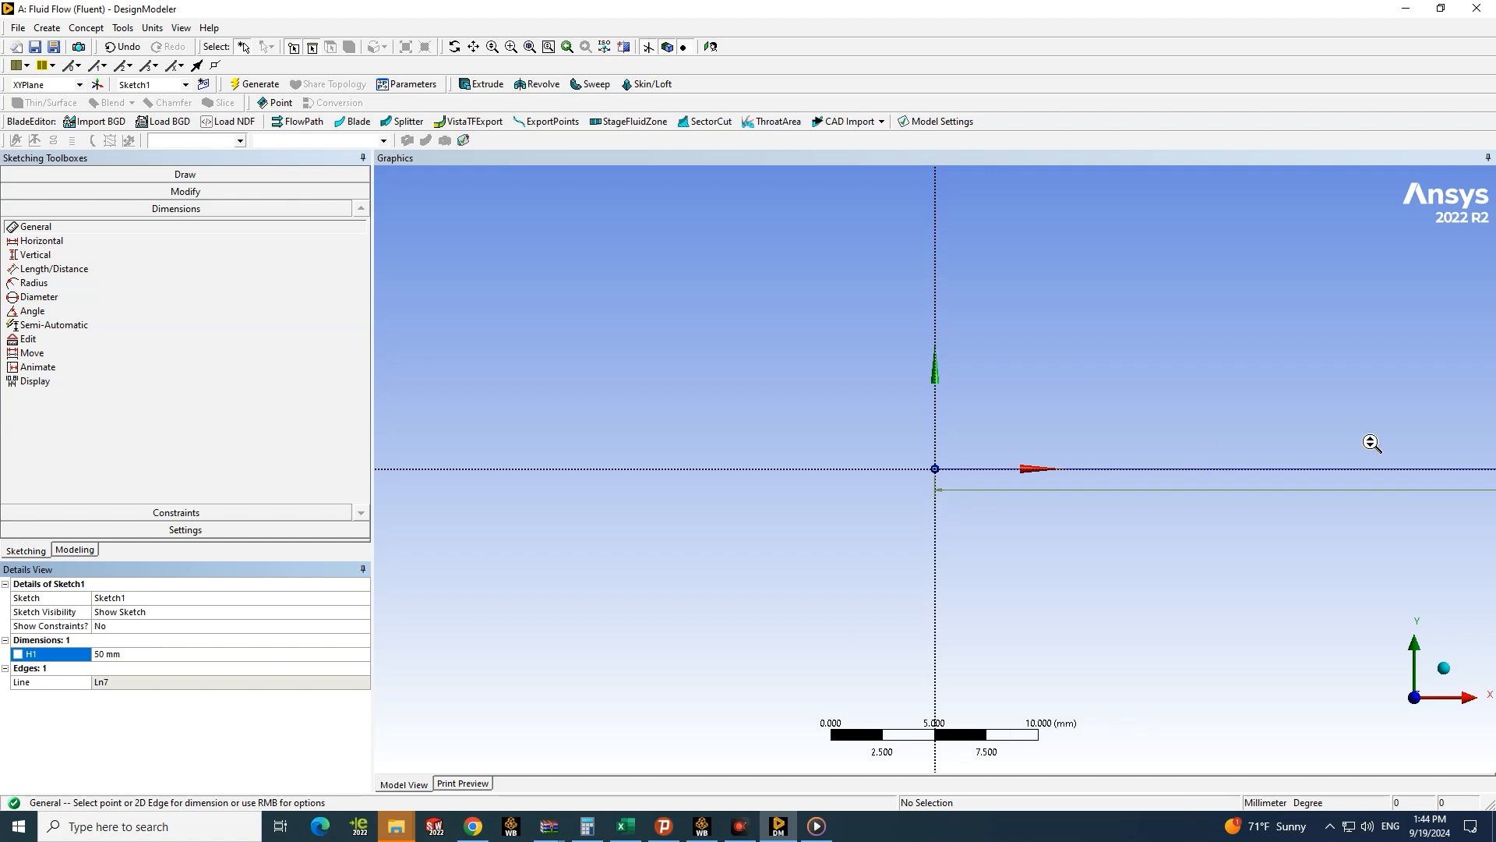
{"action": "scroll", "coordinate": [1180, 372], "scroll_direction": "down", "scroll_amount": 2}
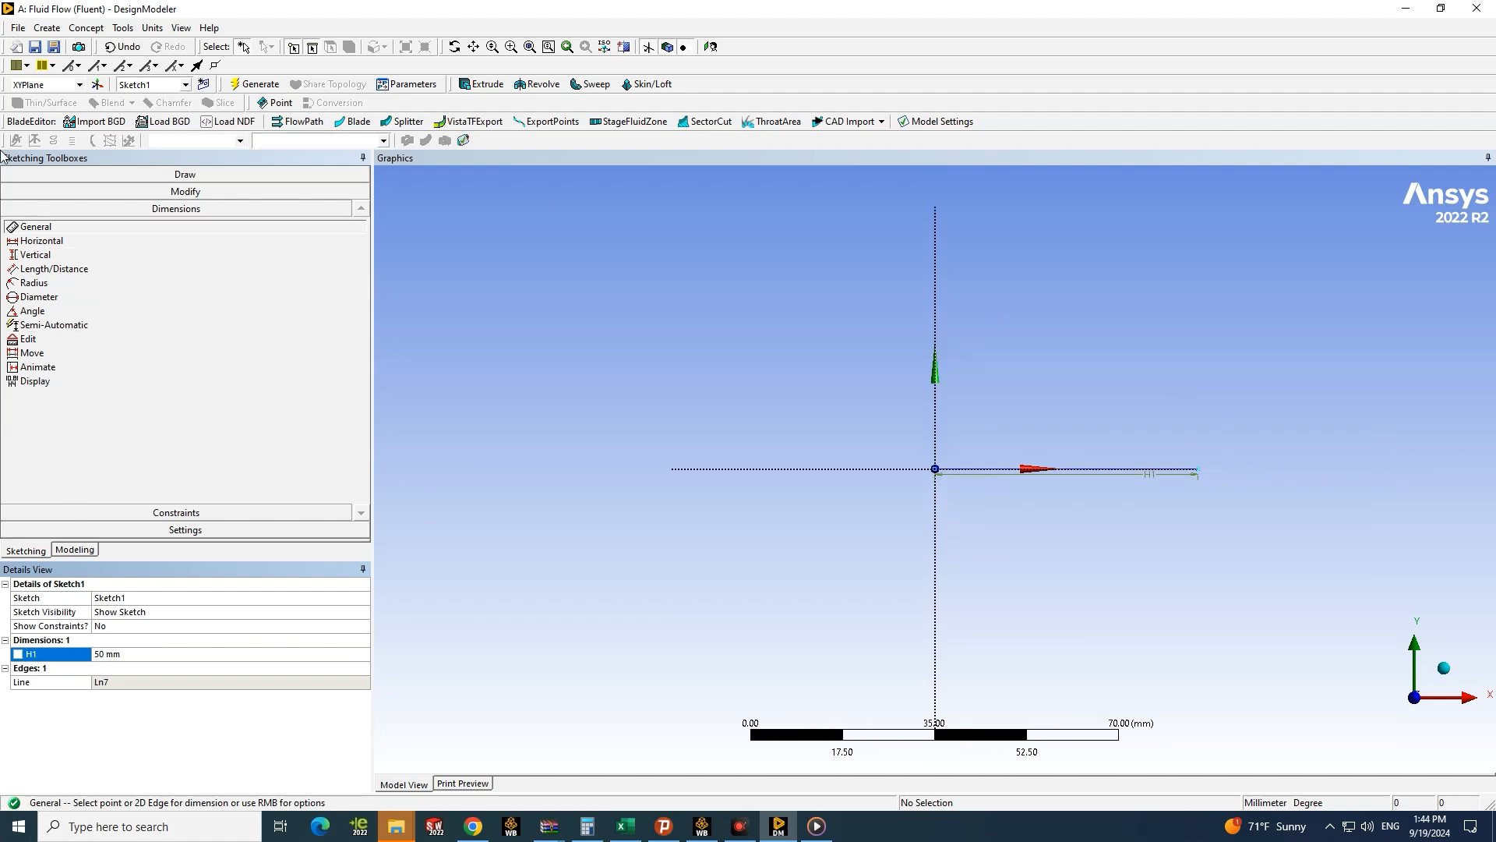
{"action": "left_click", "coordinate": [114, 176]}
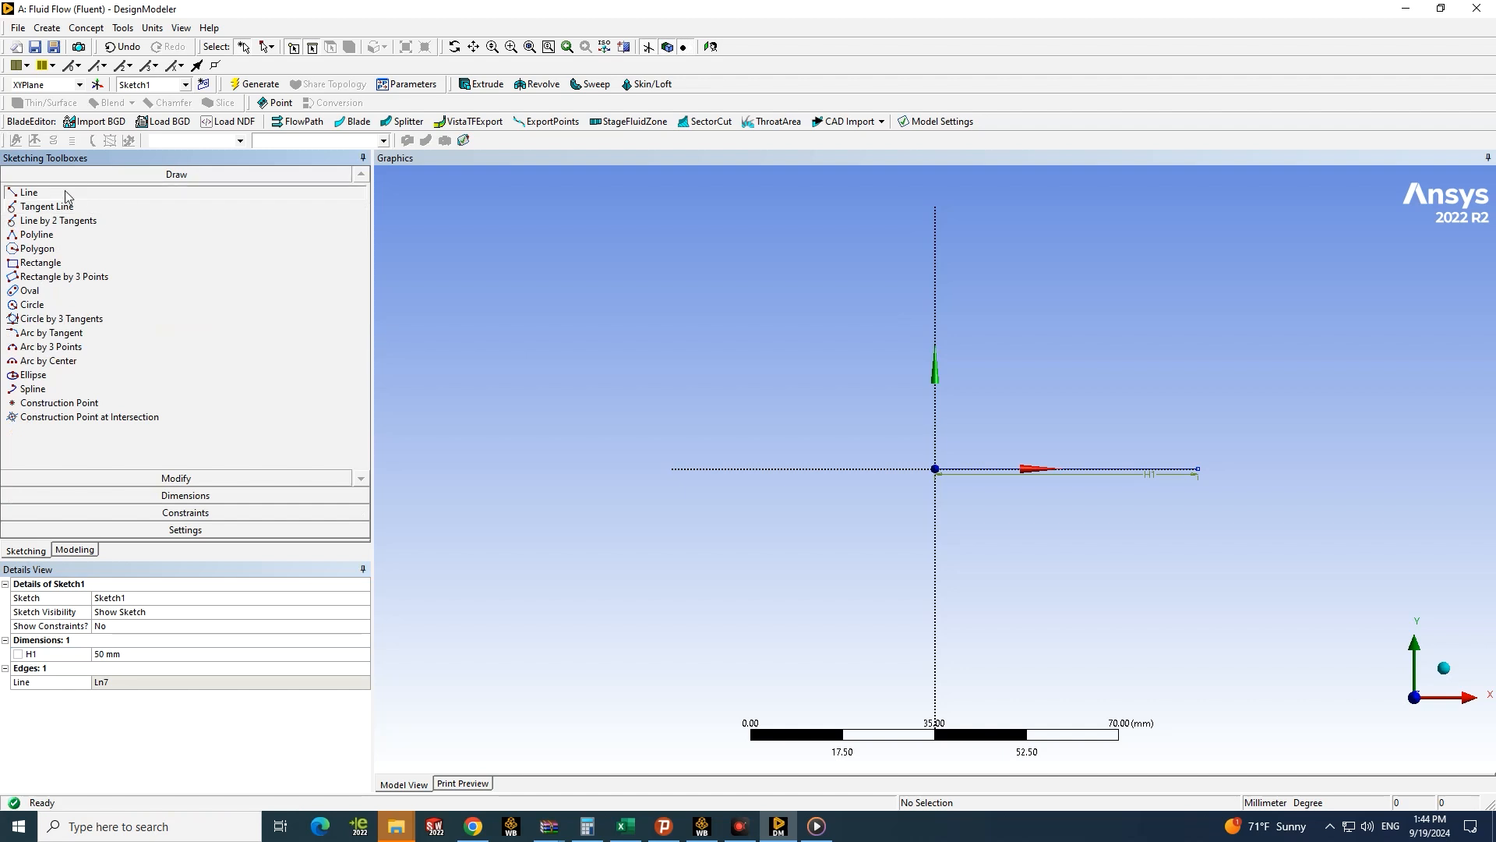
{"action": "left_click", "coordinate": [31, 193]}
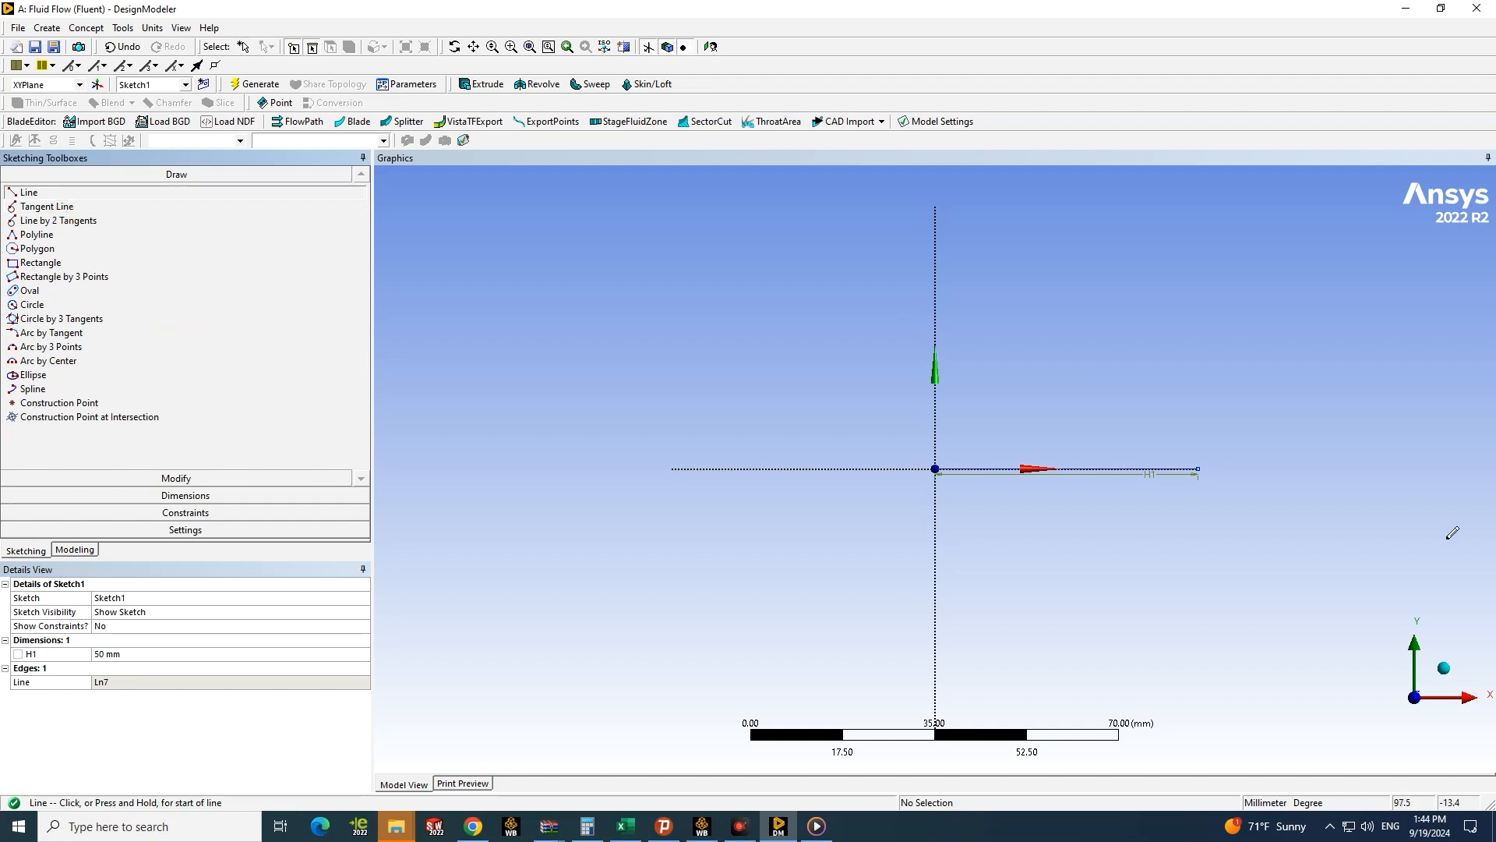
{"action": "left_click", "coordinate": [1200, 467]}
{"action": "scroll", "coordinate": [1153, 312], "scroll_direction": "down", "scroll_amount": 1}
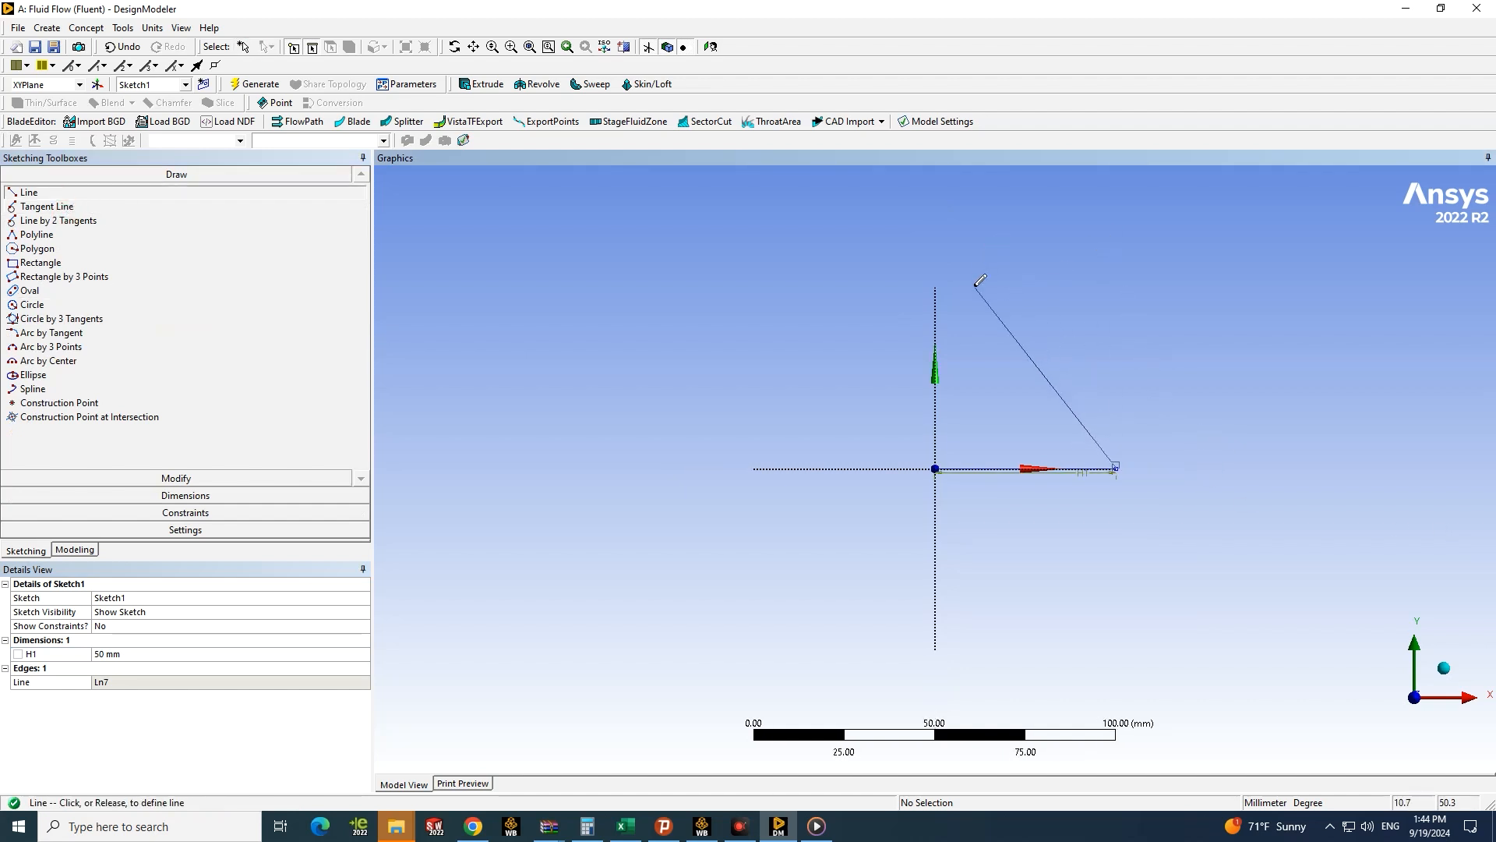
{"action": "scroll", "coordinate": [984, 234], "scroll_direction": "down", "scroll_amount": 1}
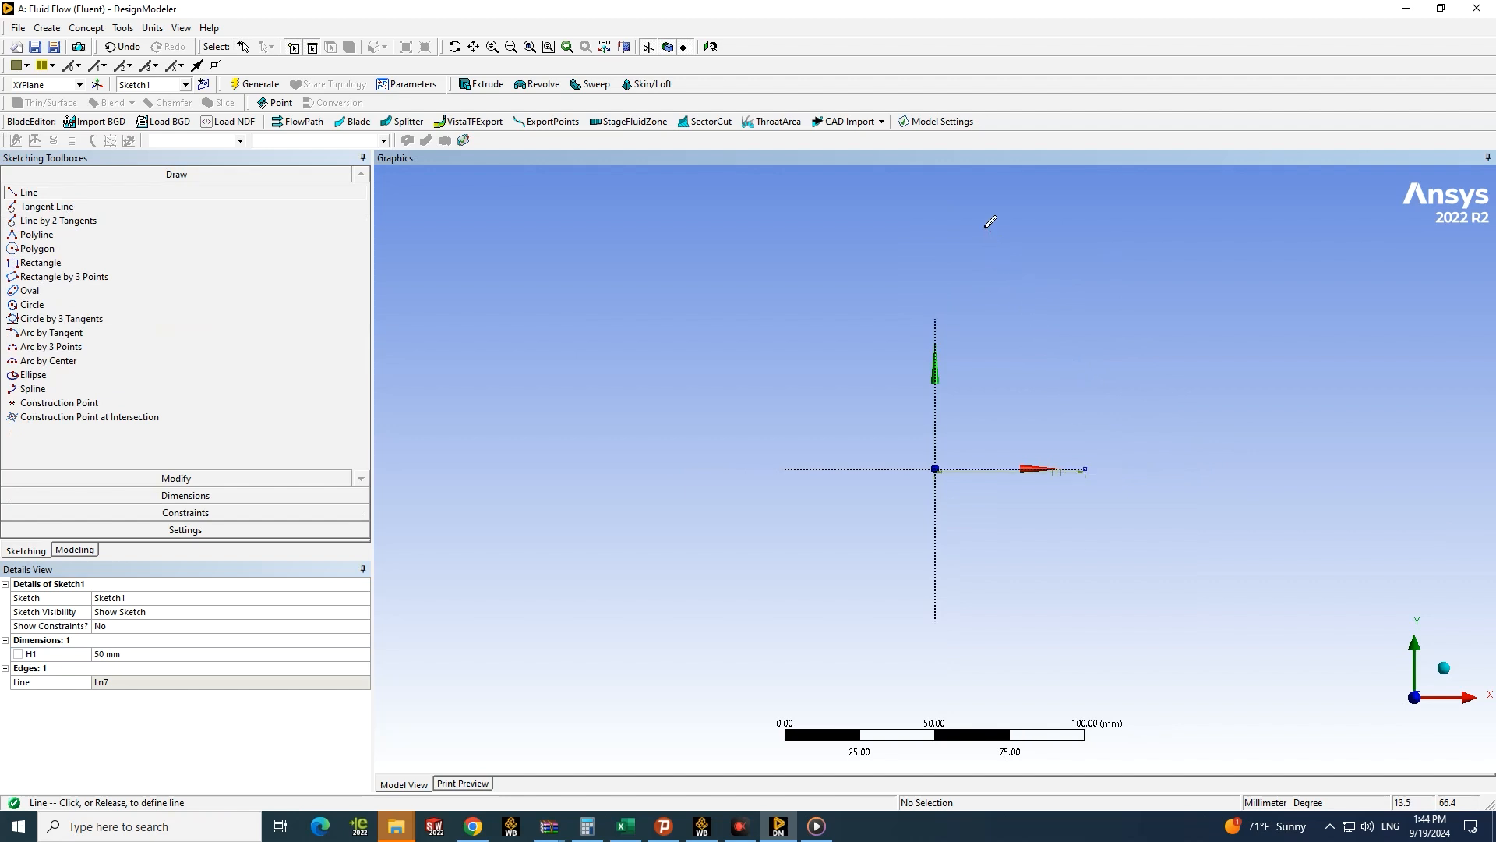
{"action": "left_click", "coordinate": [964, 278]}
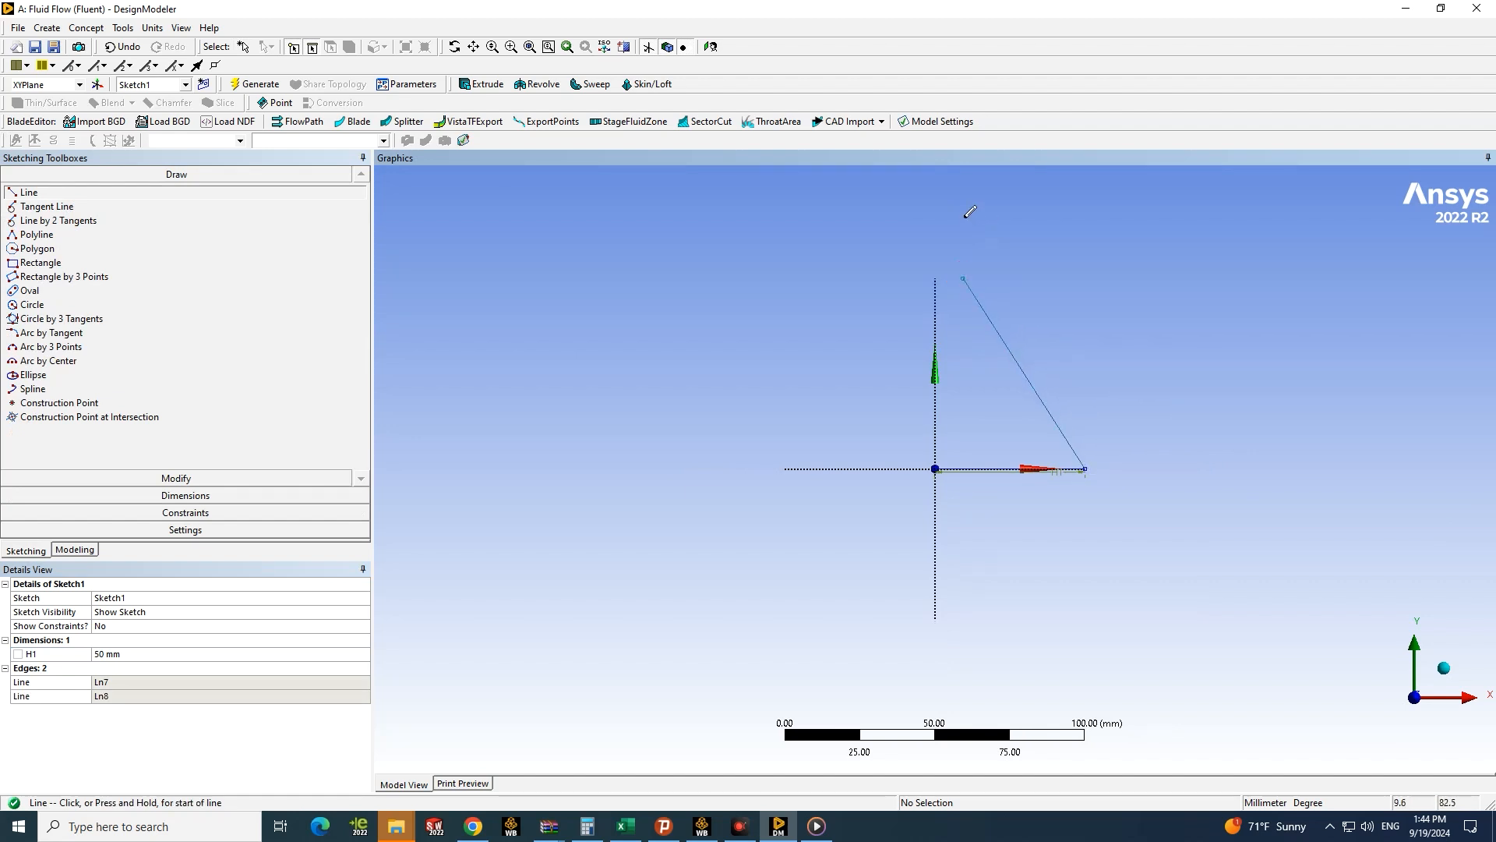
Step: Continue the profile with a vertical line about 13 mm long upward and a horizontal line about 9 mm long to the Y axis
{"action": "left_click", "coordinate": [964, 278]}
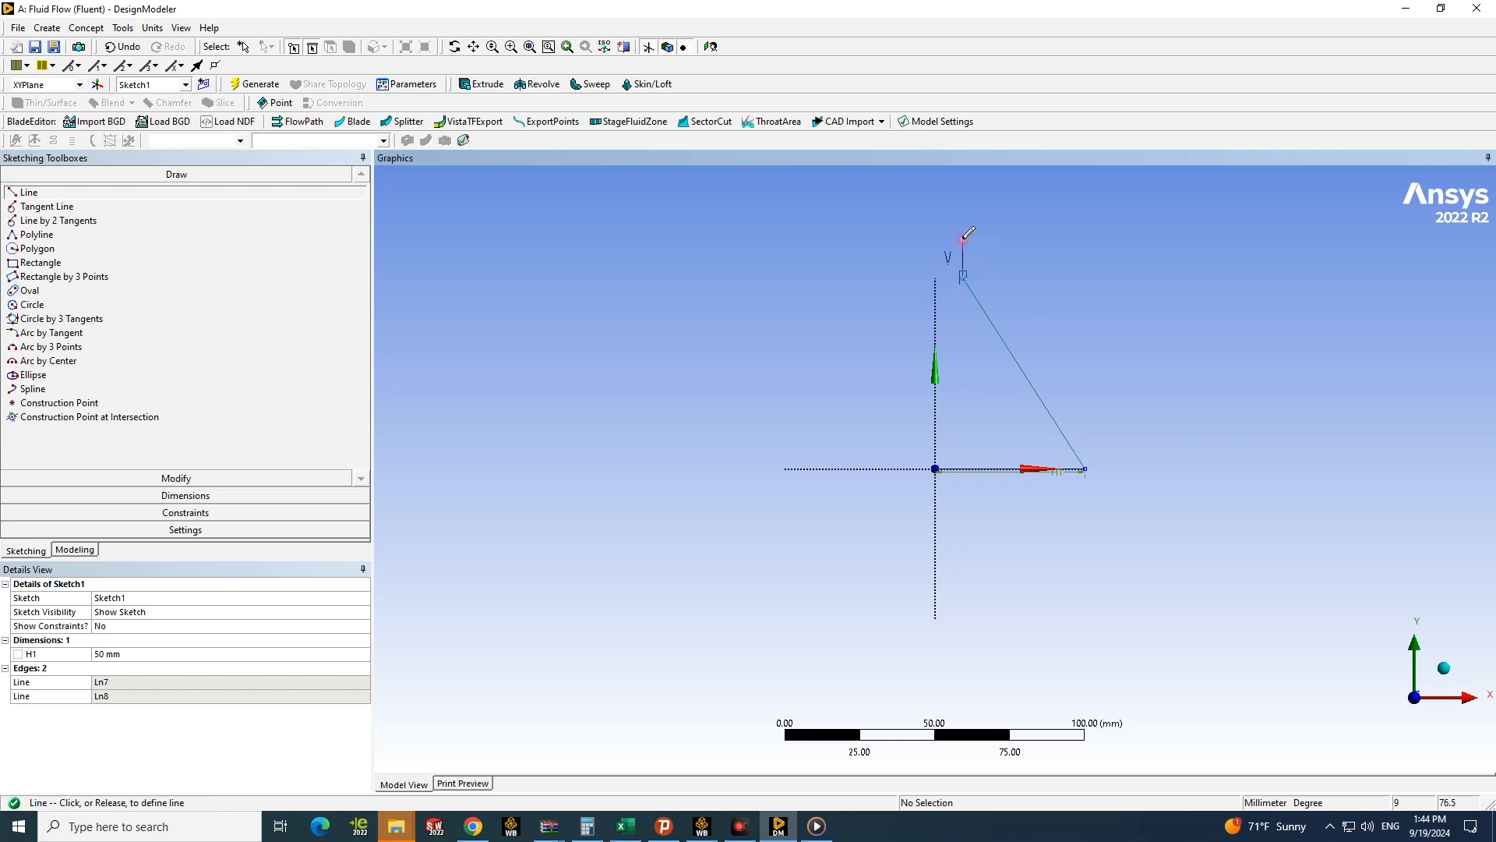
{"action": "left_click", "coordinate": [964, 236]}
{"action": "left_click", "coordinate": [965, 236]}
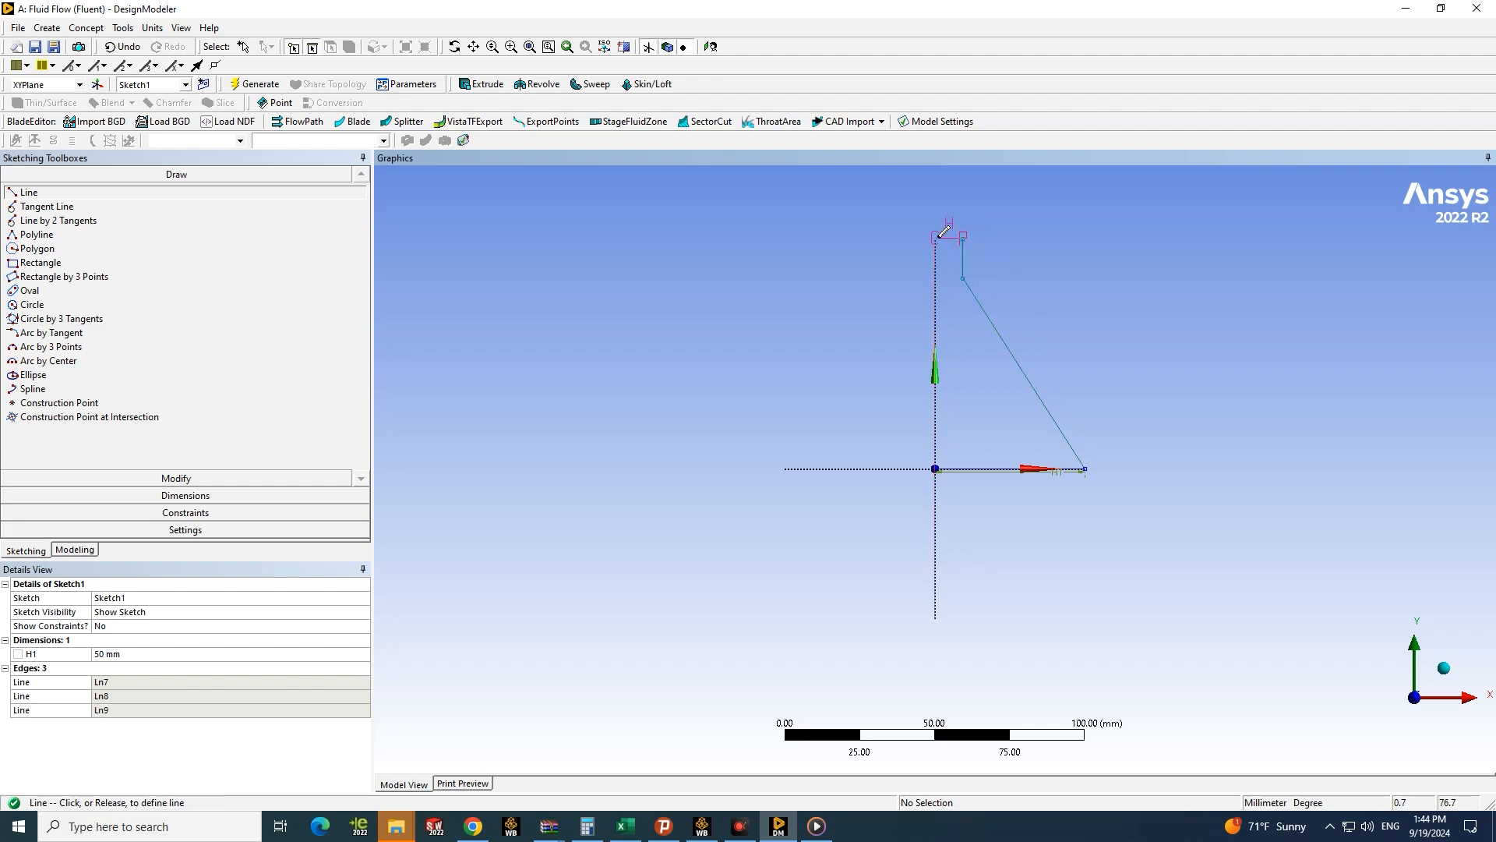
{"action": "left_click", "coordinate": [936, 237]}
{"action": "scroll", "coordinate": [965, 254], "scroll_direction": "down", "scroll_amount": 3}
{"action": "scroll", "coordinate": [952, 307], "scroll_direction": "up", "scroll_amount": 3}
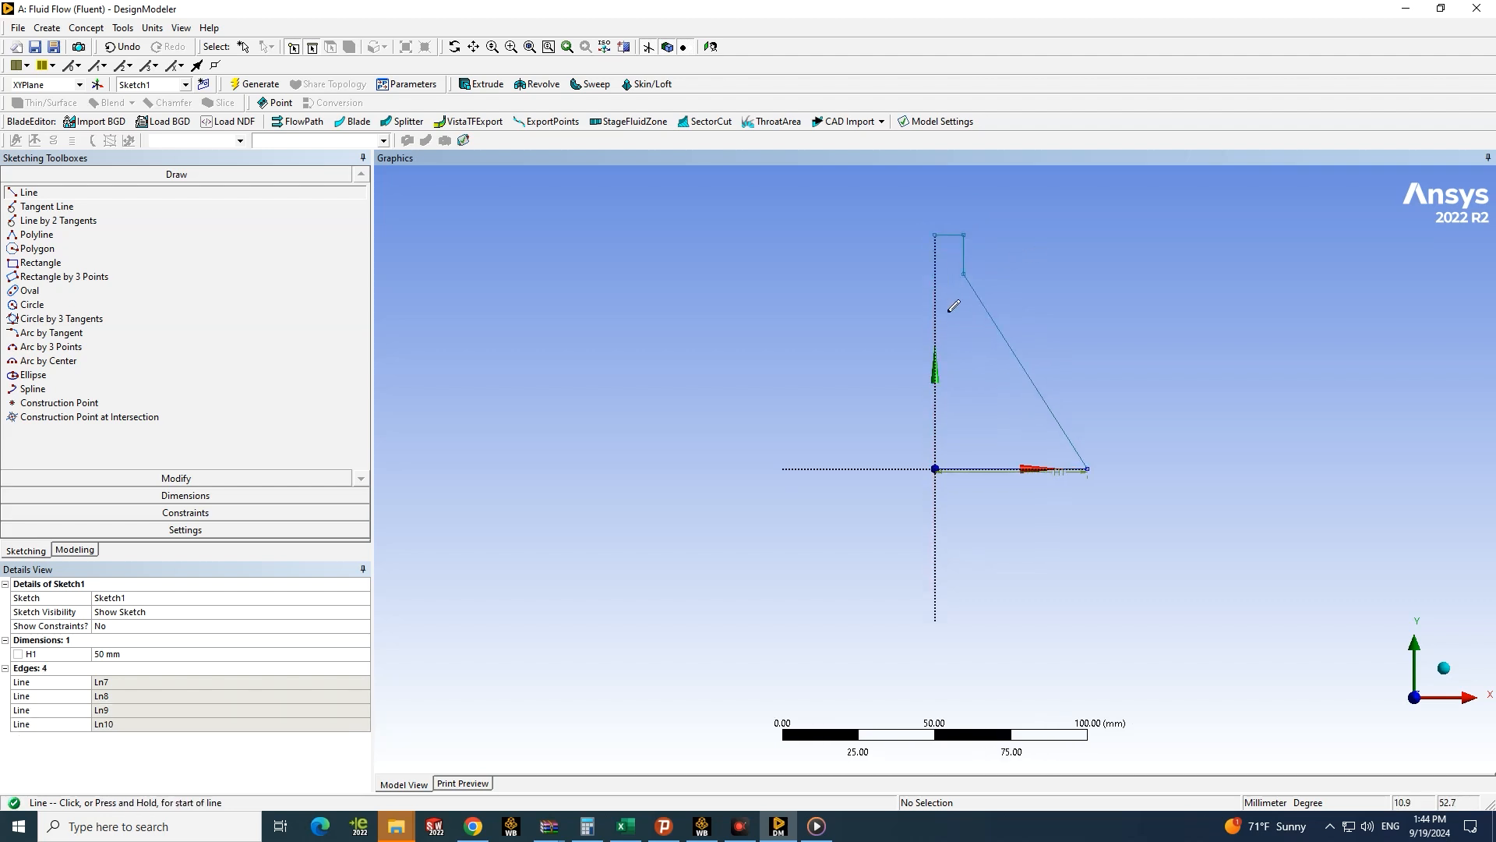
{"action": "scroll", "coordinate": [1037, 280], "scroll_direction": "down", "scroll_amount": 2}
{"action": "scroll", "coordinate": [975, 287], "scroll_direction": "up", "scroll_amount": 3}
{"action": "scroll", "coordinate": [979, 282], "scroll_direction": "down", "scroll_amount": 2}
{"action": "key", "text": "Escape"}
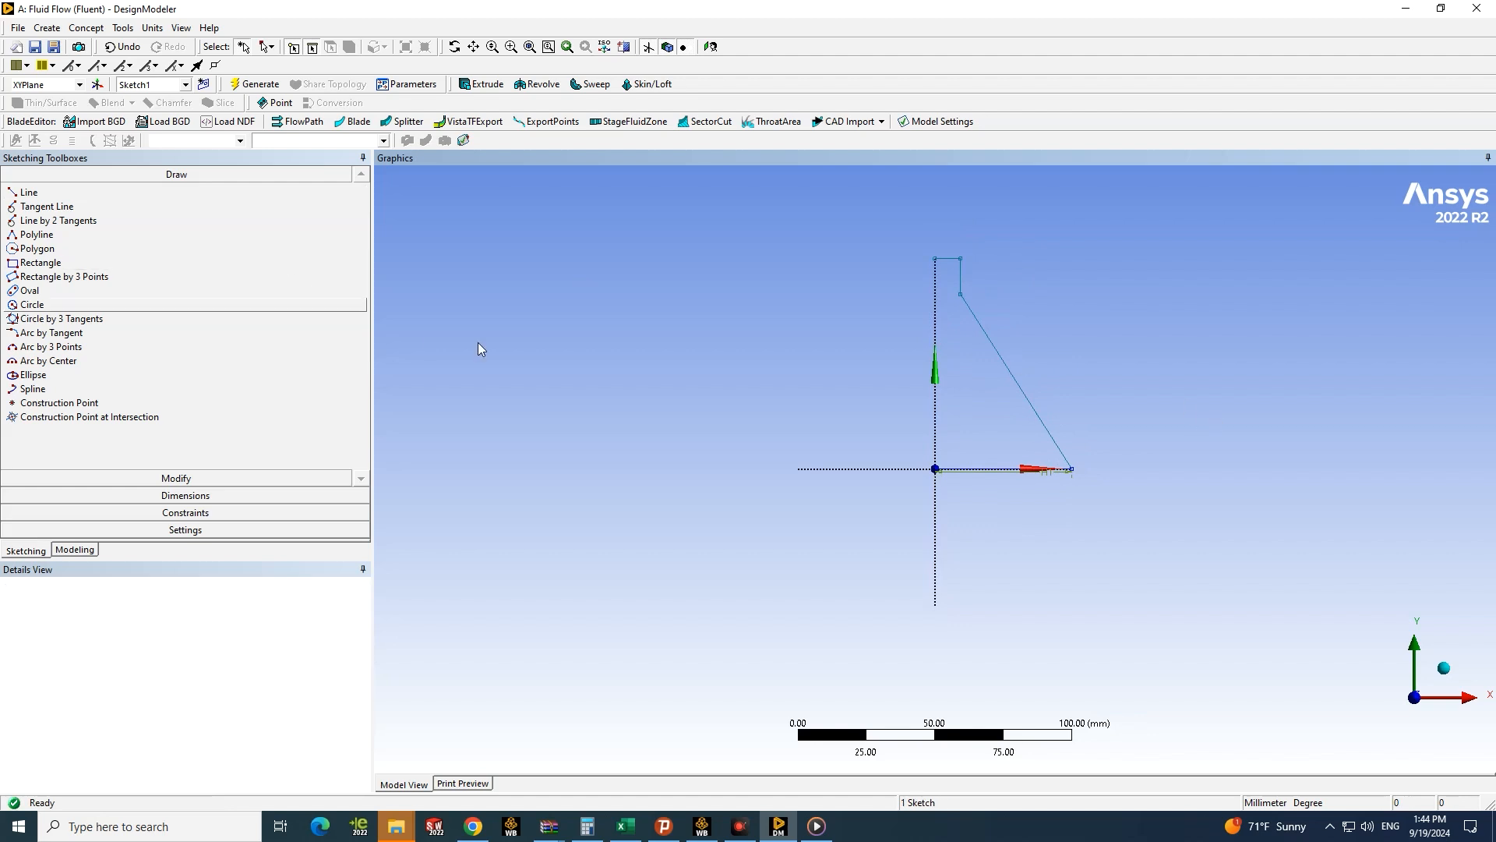
Step: Add a Vertical dimension between the slanted line's upper endpoint and its lower endpoint on the base, placed outside the profile
{"action": "left_click", "coordinate": [215, 495]}
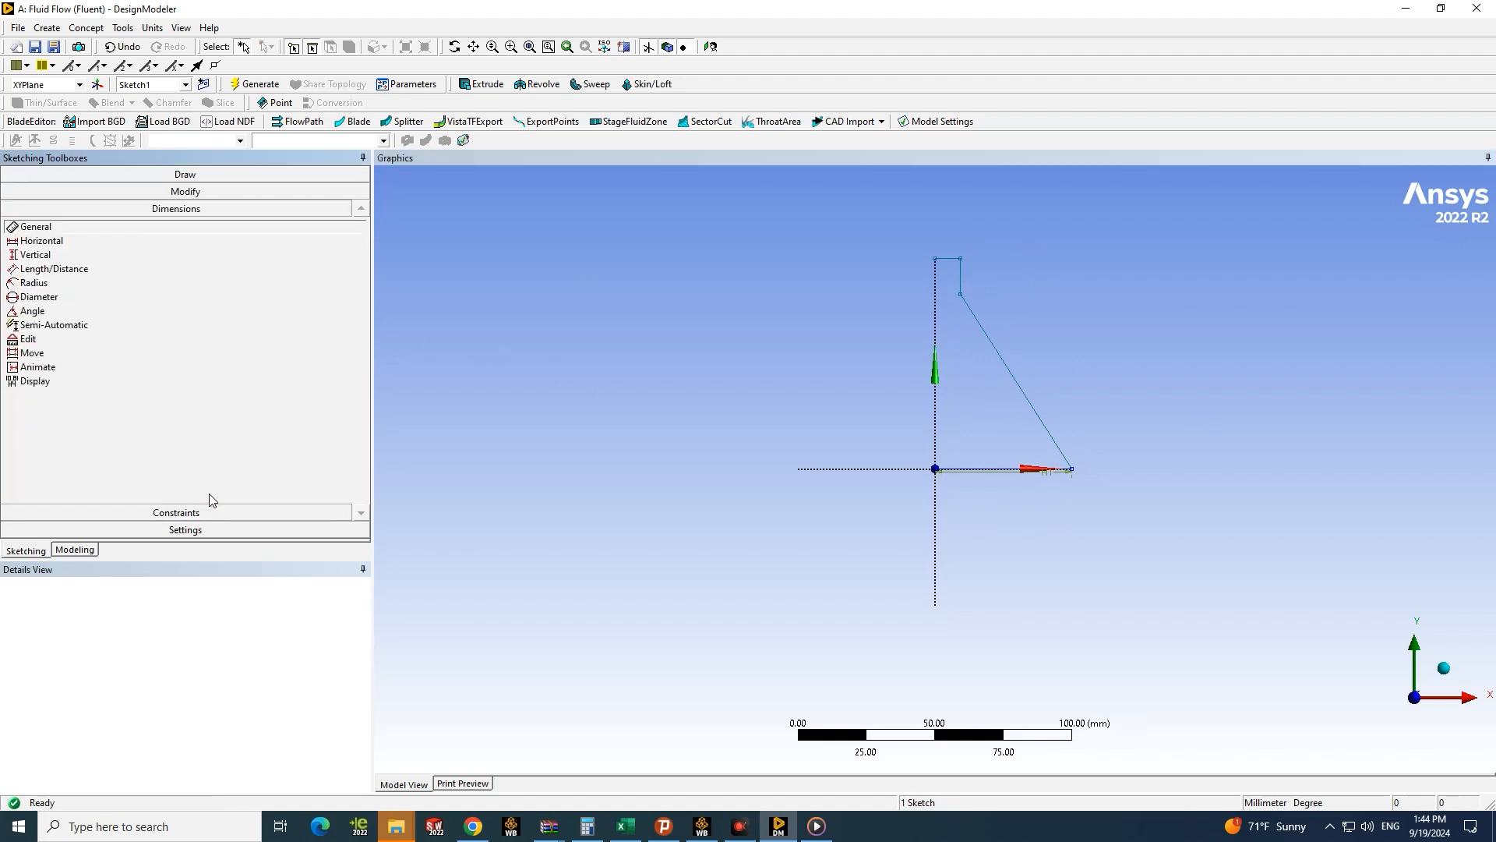
{"action": "left_click", "coordinate": [35, 254]}
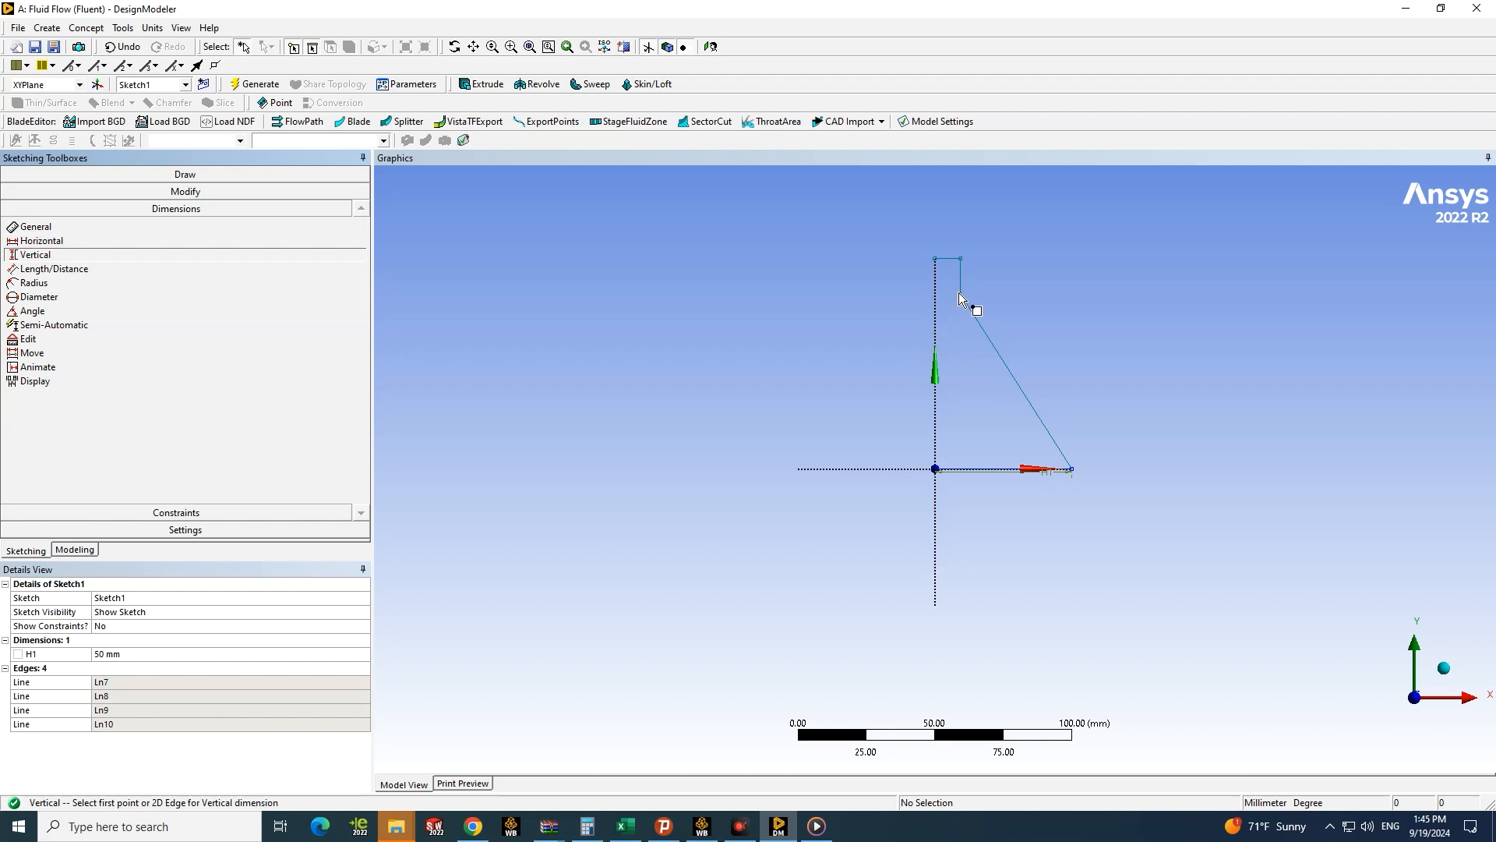
{"action": "left_click", "coordinate": [960, 295]}
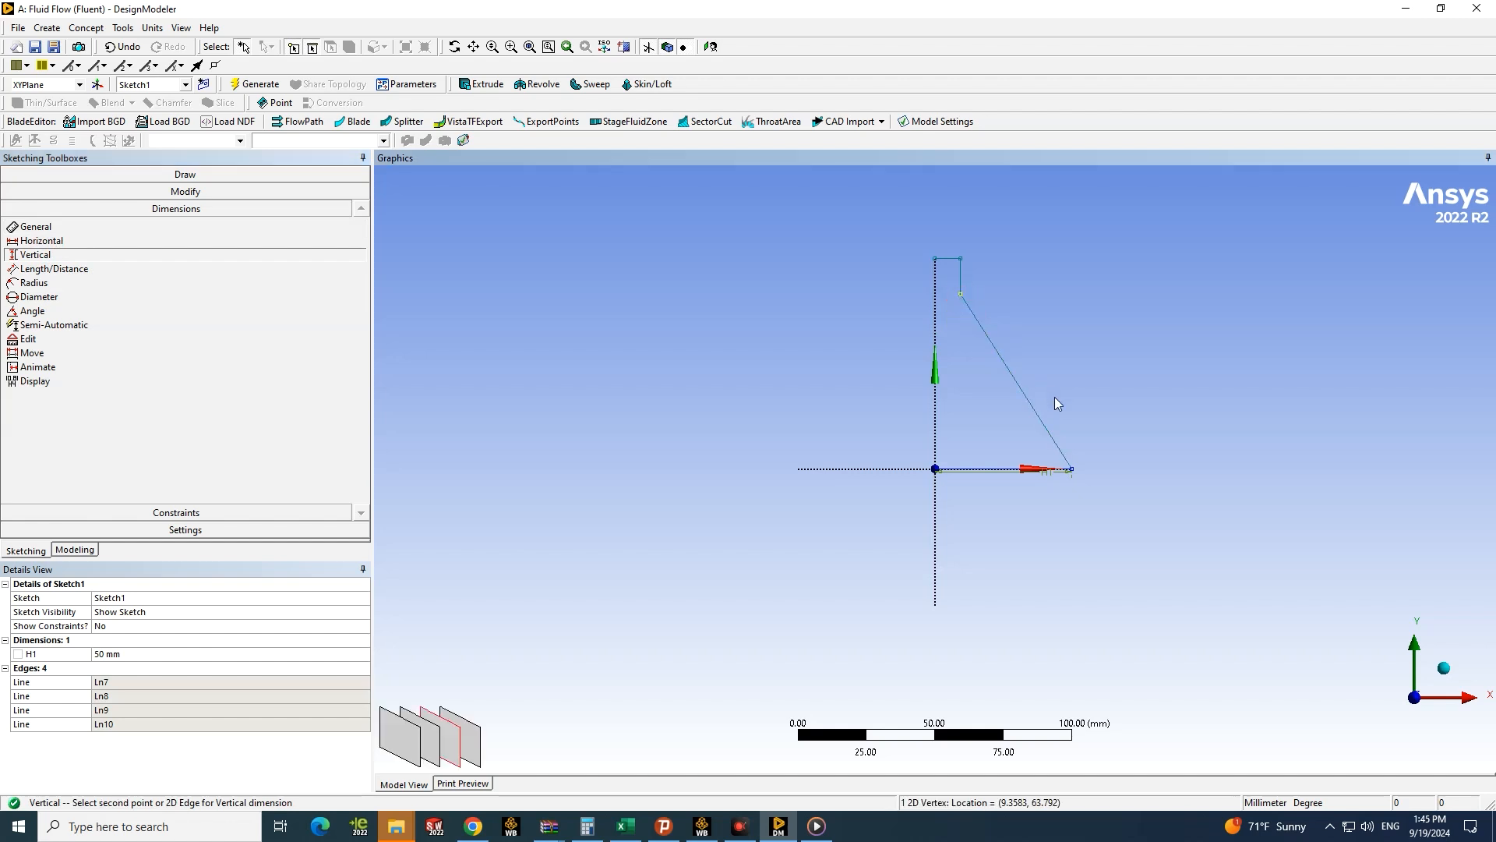
{"action": "left_click", "coordinate": [1074, 470]}
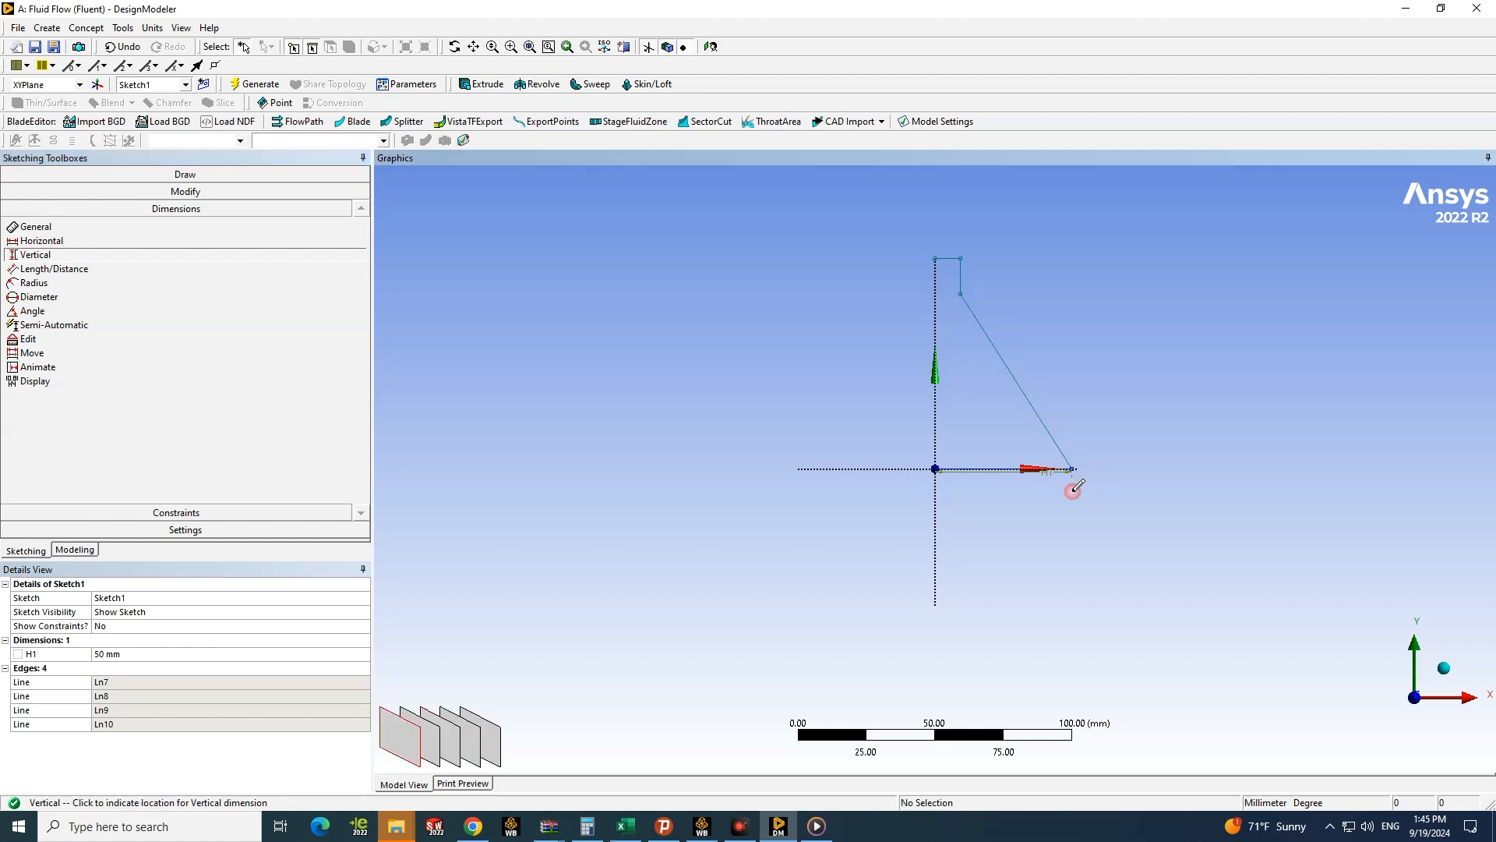
{"action": "left_click", "coordinate": [1133, 365]}
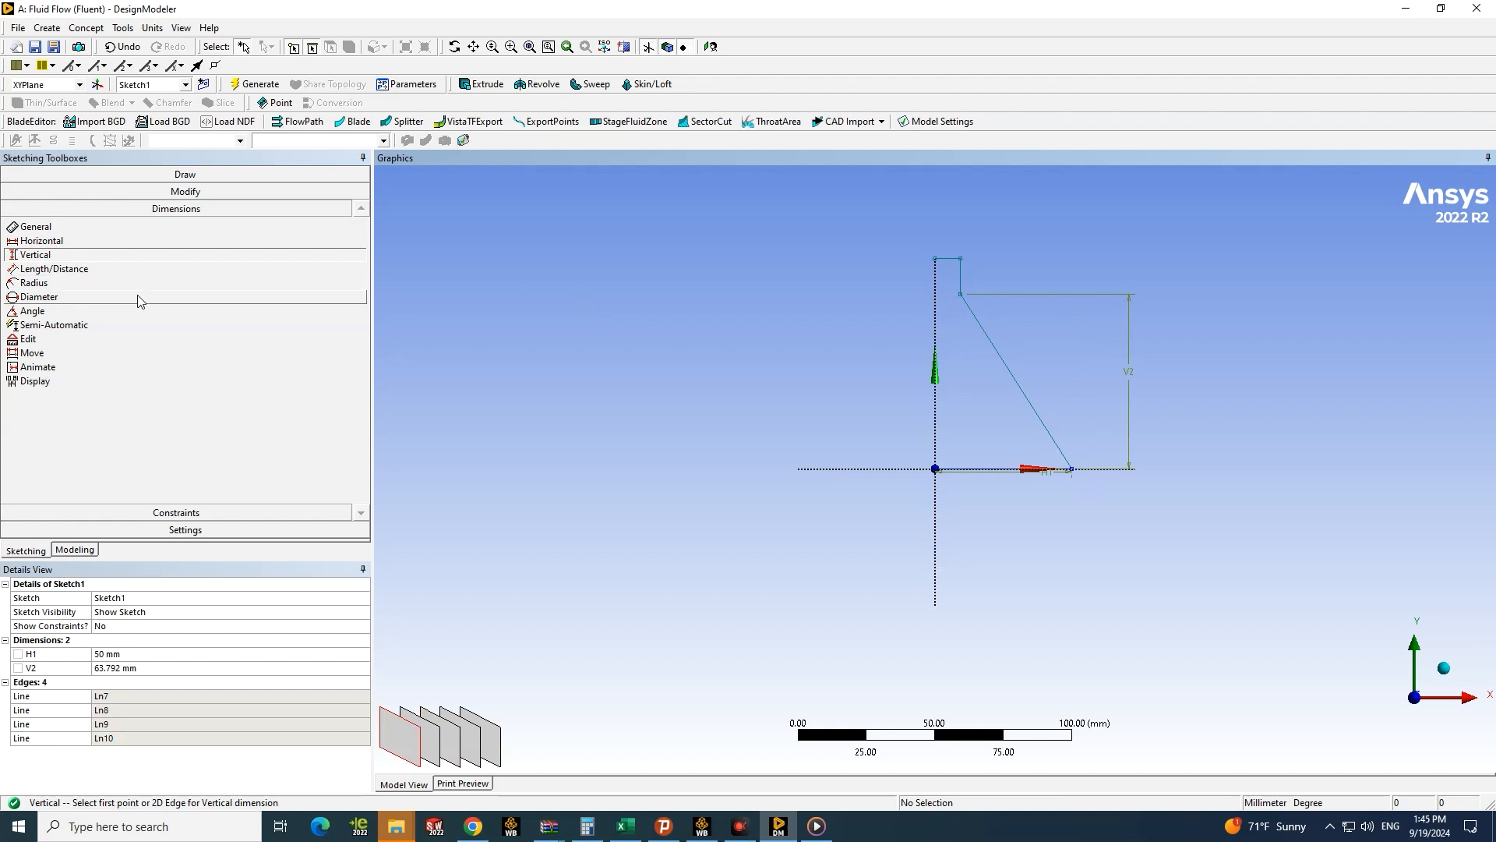
Step: Add General dimensions to the short vertical neck line and the short horizontal top line
{"action": "left_click", "coordinate": [31, 226]}
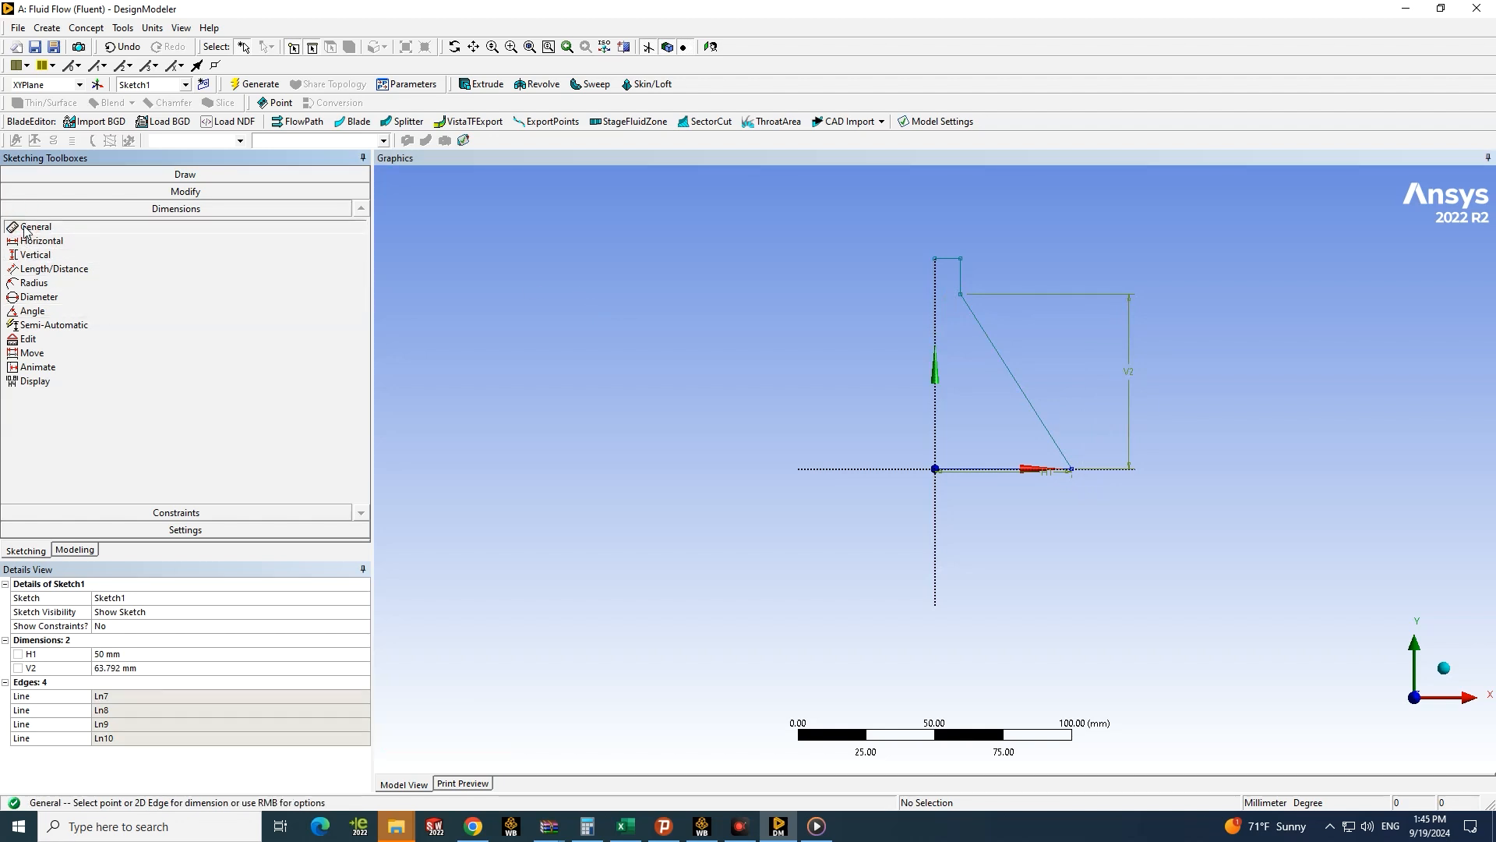
{"action": "left_click", "coordinate": [961, 276]}
{"action": "left_click", "coordinate": [1242, 273]}
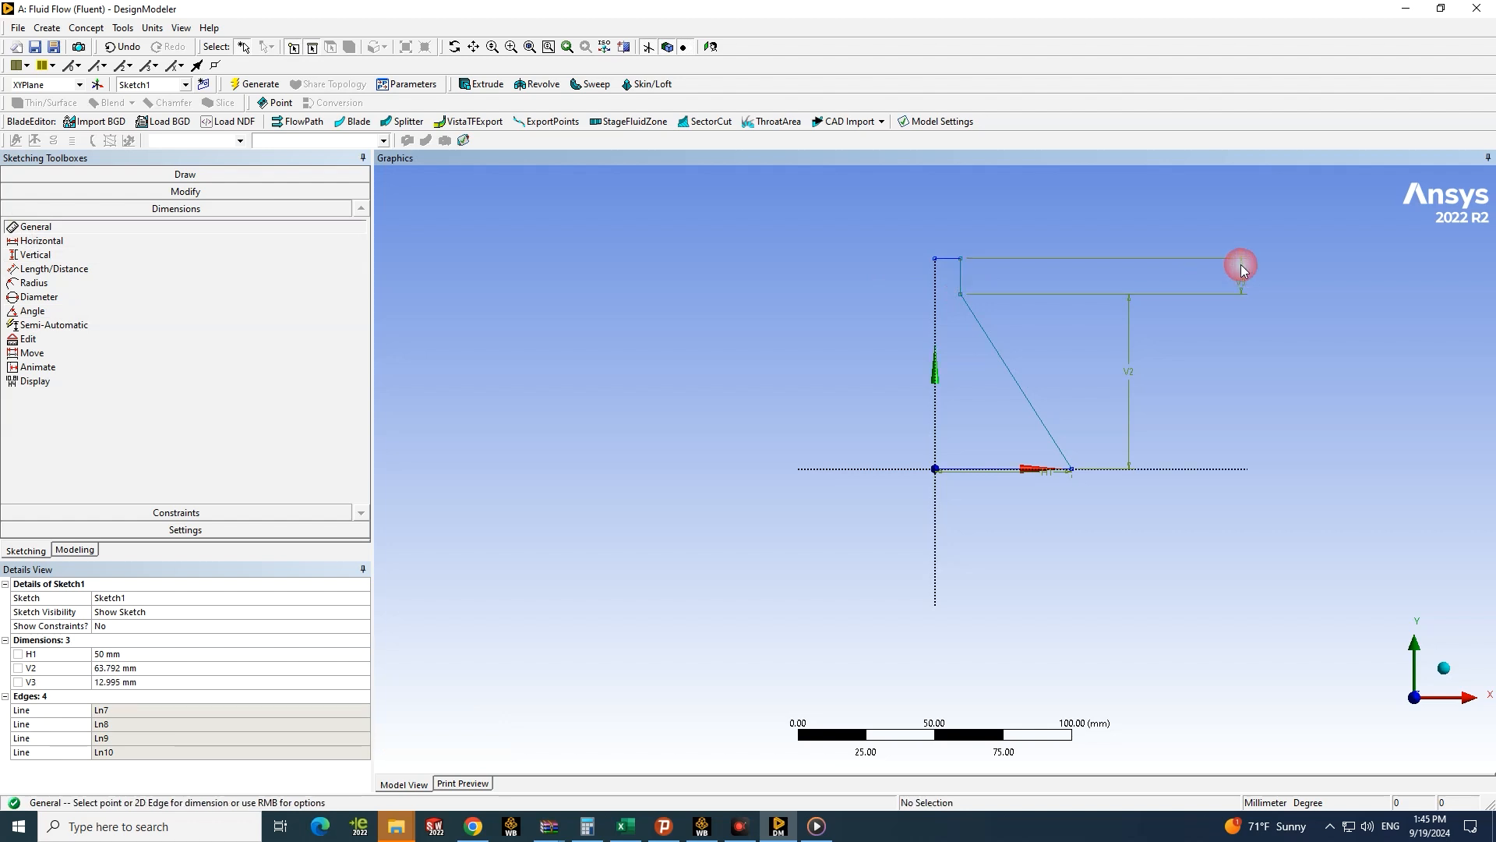
{"action": "left_click", "coordinate": [946, 278]}
{"action": "left_click", "coordinate": [956, 197]}
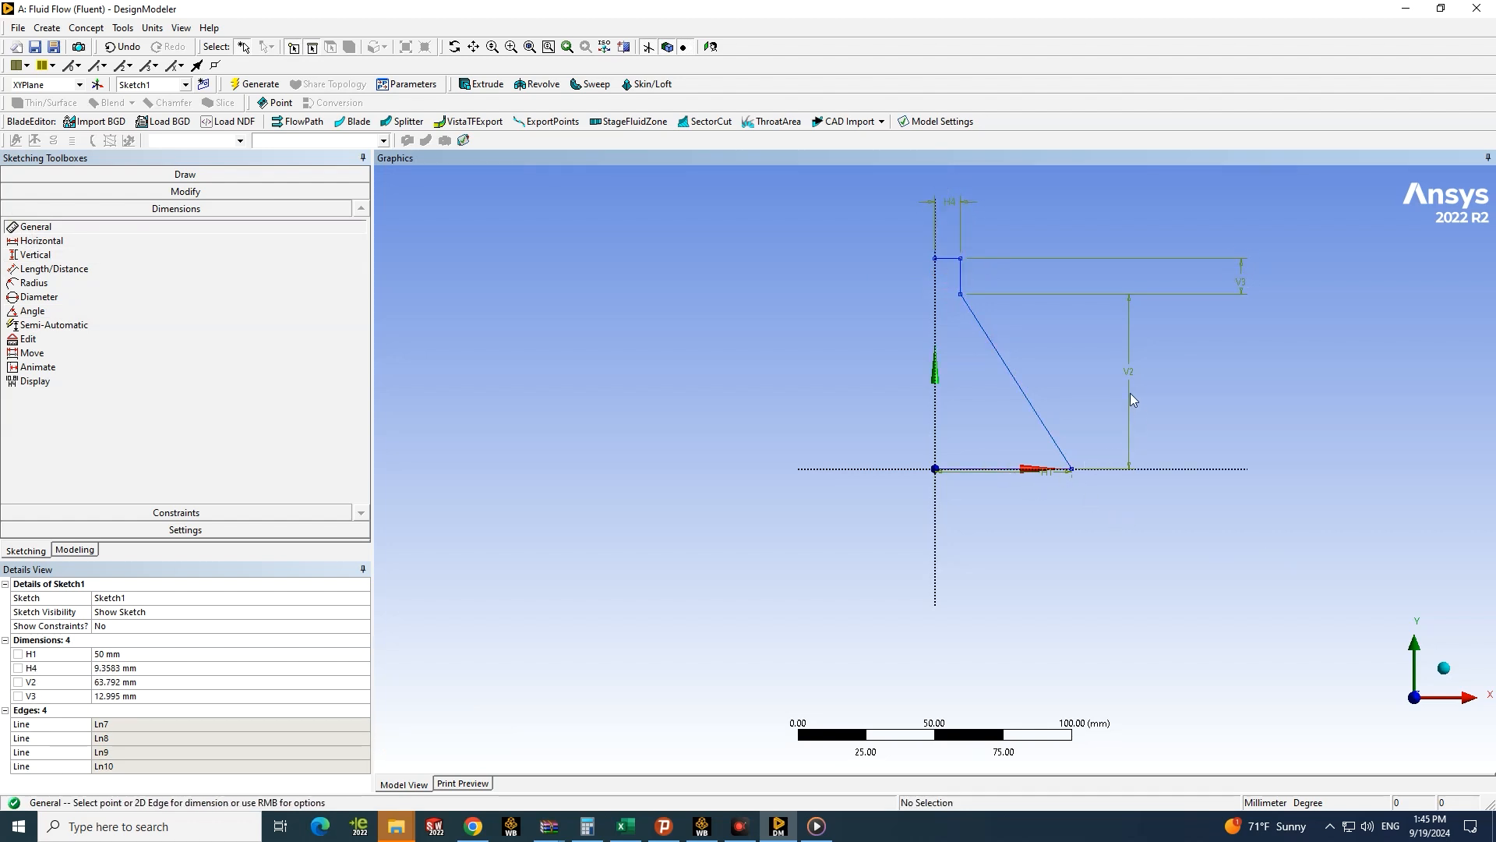
Step: Set the vertical height of the slanted section to 120 mm
{"action": "left_click", "coordinate": [138, 683]}
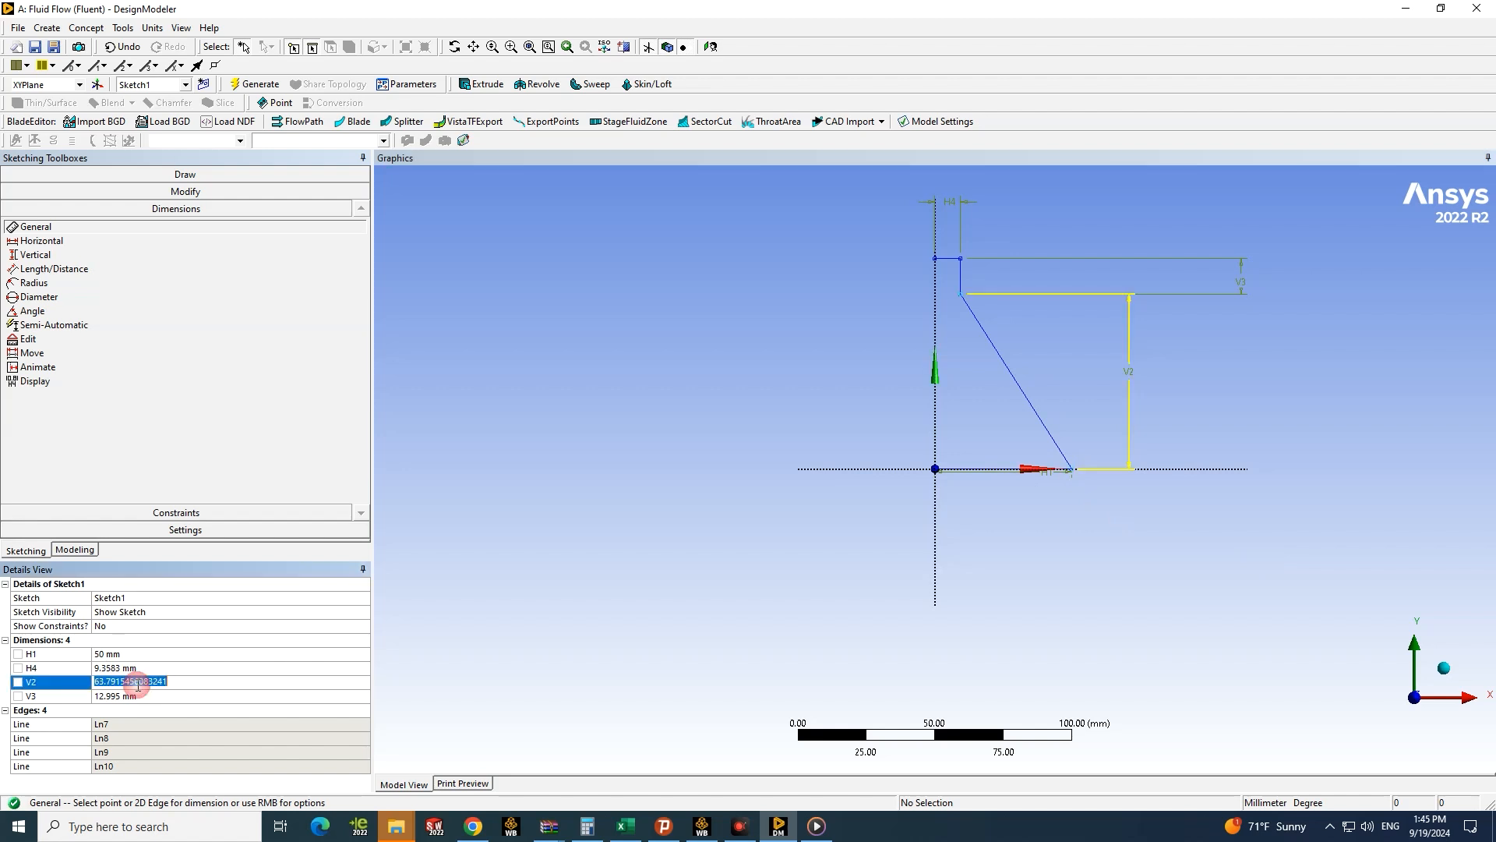
{"action": "type", "text": "120"}
{"action": "key", "text": "Return"}
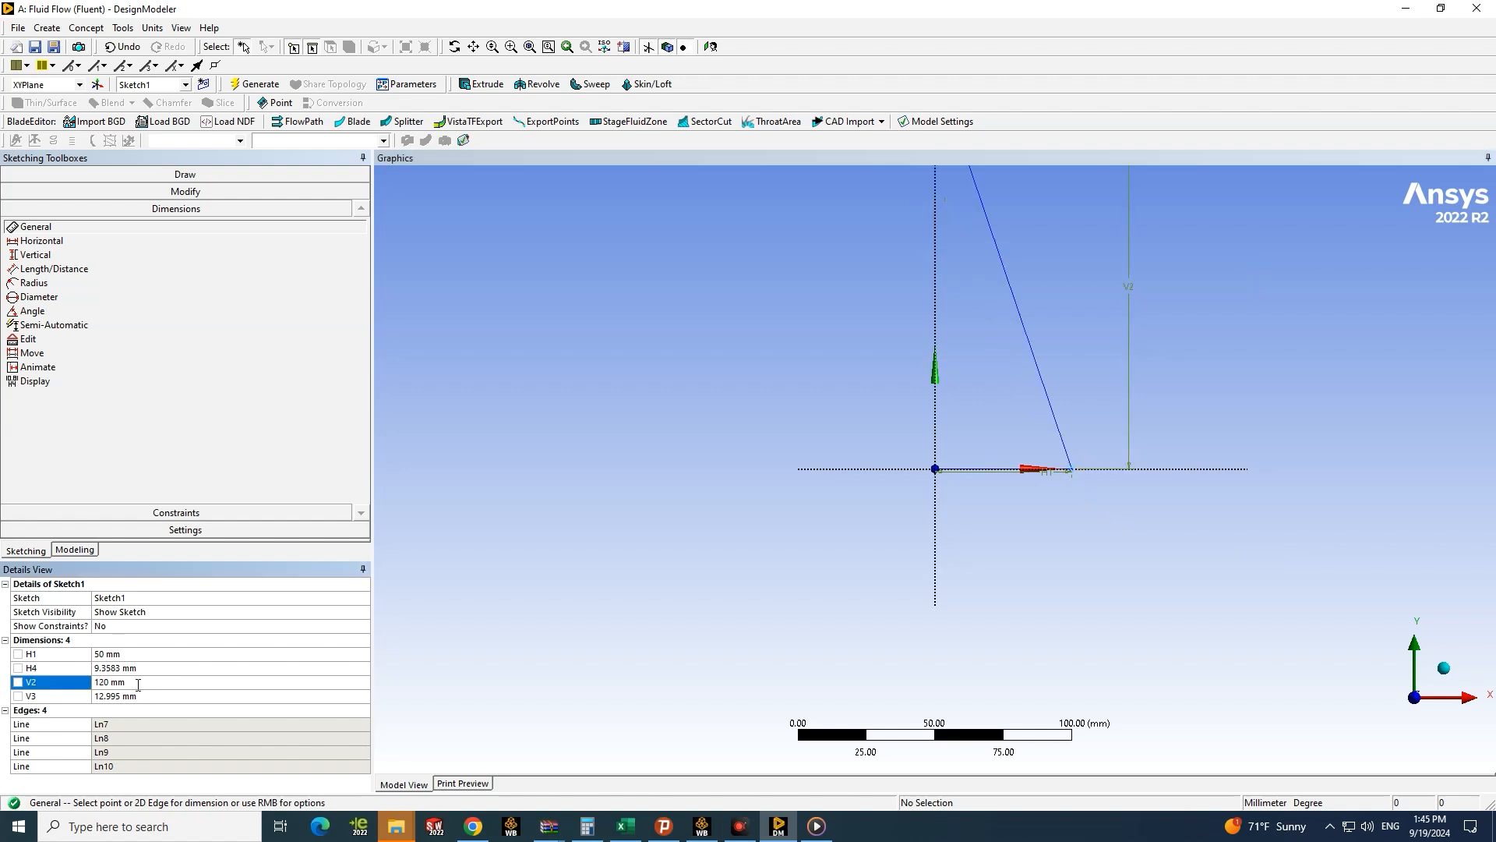
{"action": "scroll", "coordinate": [1025, 255], "scroll_direction": "down", "scroll_amount": 4}
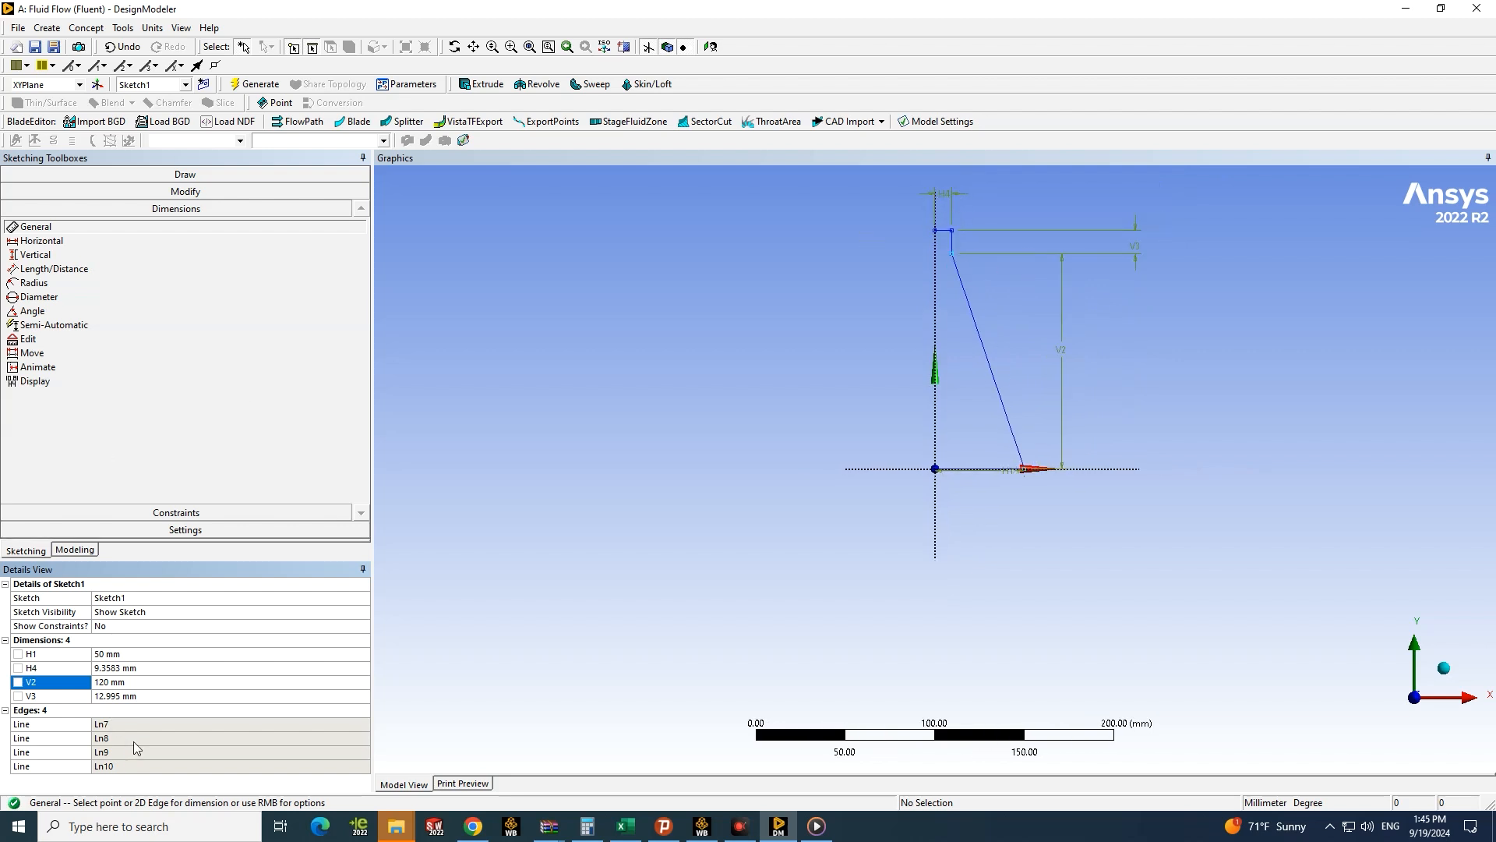
Step: Set the top line's length to 10 mm and the vertical neck line's height to 25 mm
{"action": "left_click", "coordinate": [152, 669]}
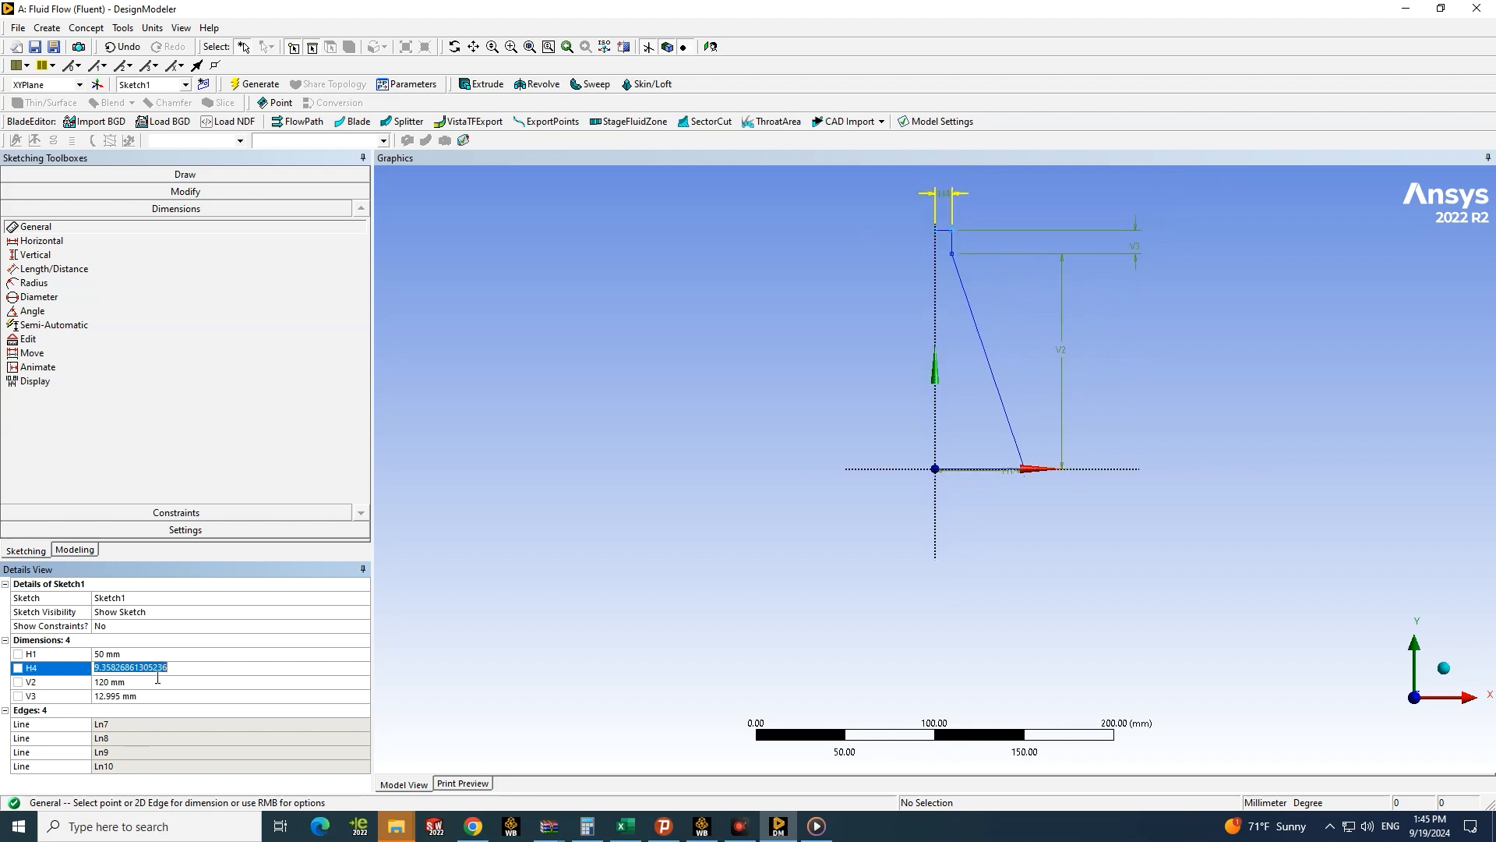
{"action": "type", "text": "10"}
{"action": "key", "text": "Return"}
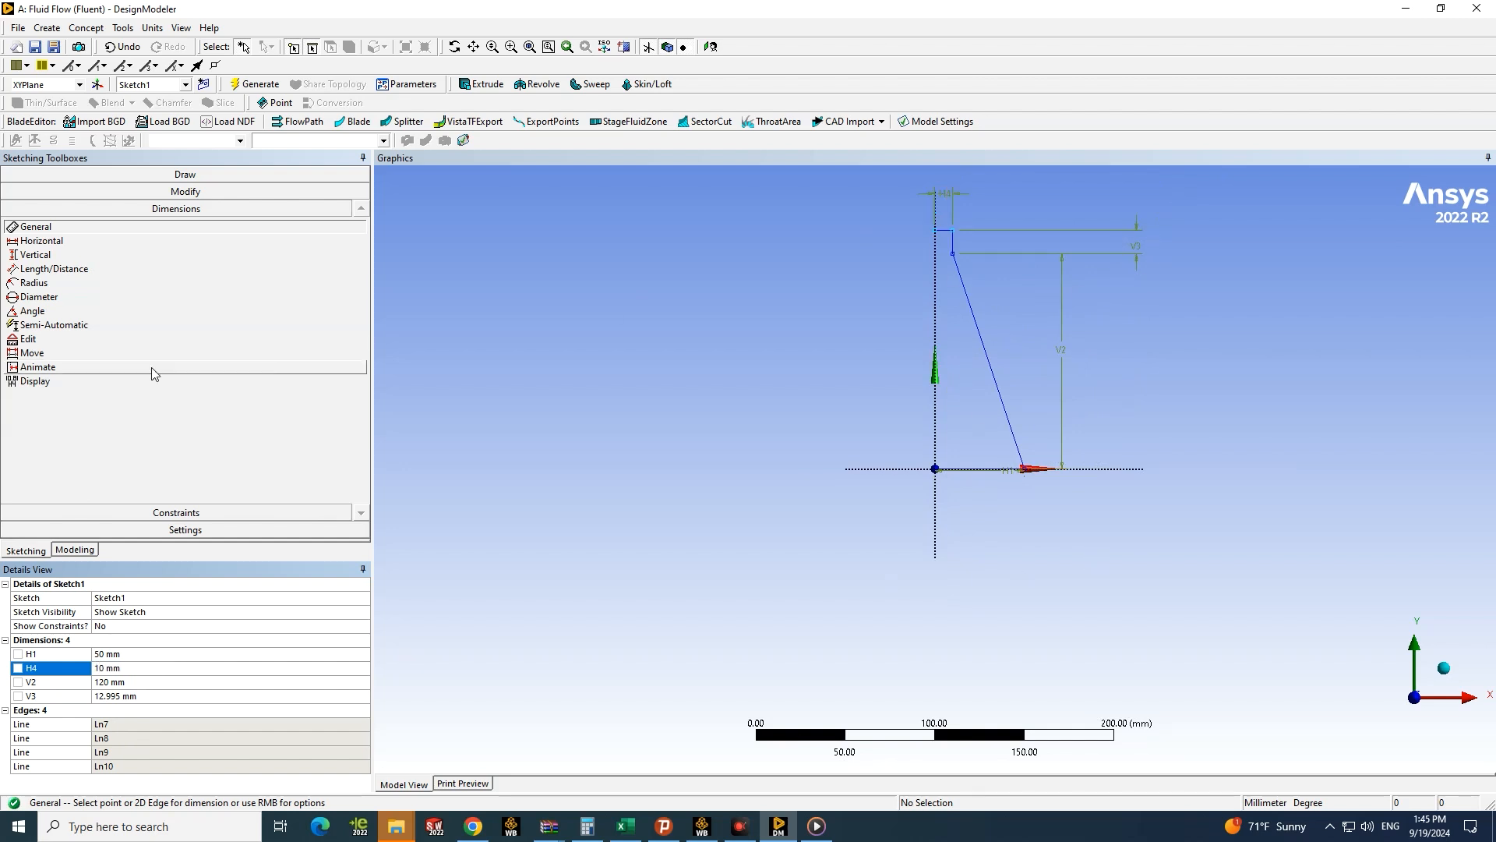
{"action": "left_click", "coordinate": [141, 696]}
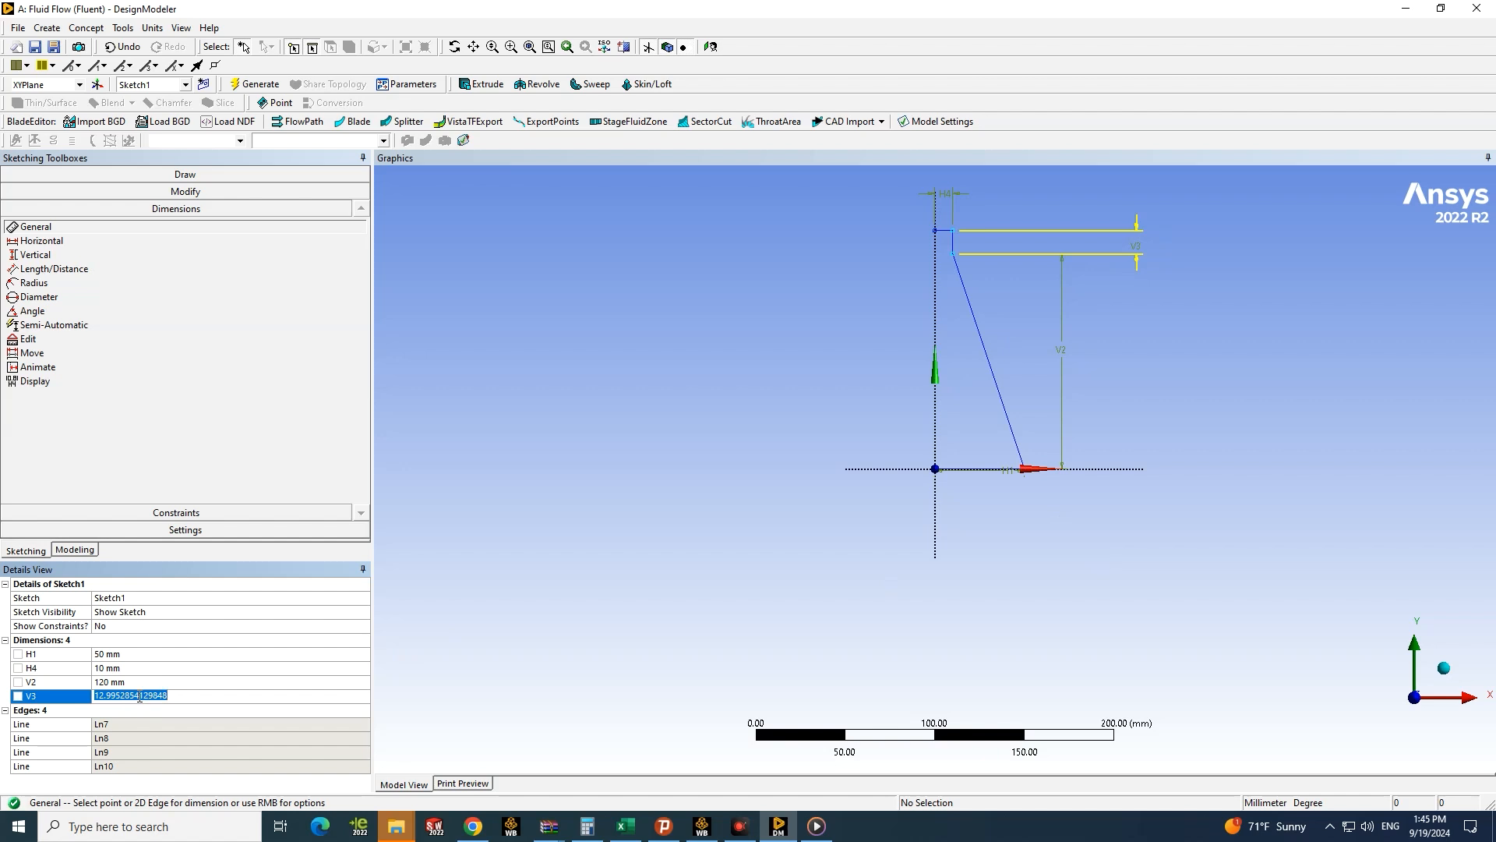
{"action": "type", "text": "25"}
{"action": "key", "text": "Return"}
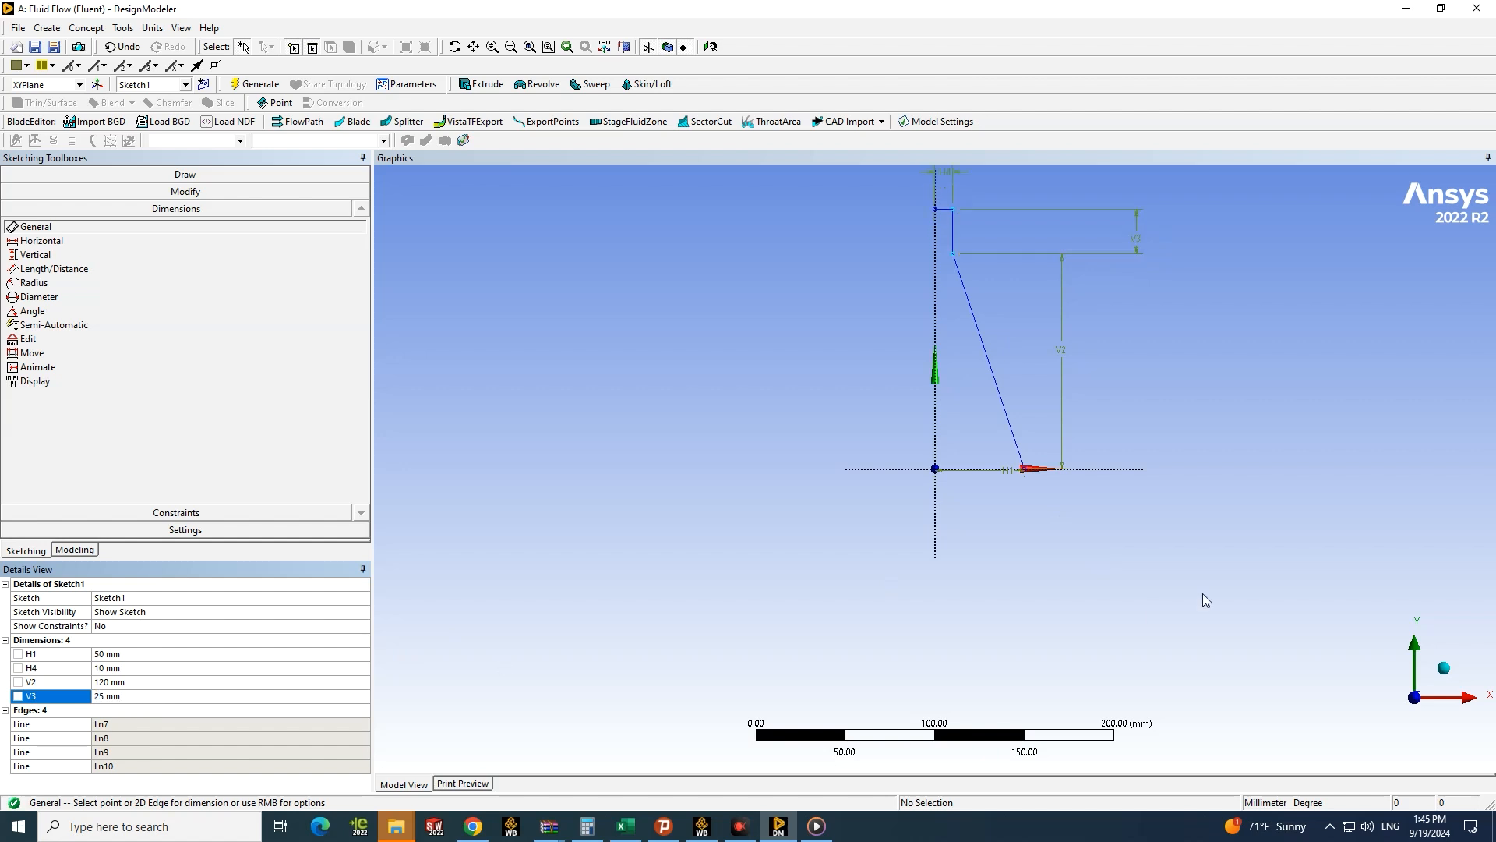
Step: Draw a horizontal line about 15 mm long from the top line's Y-axis end toward negative X, and a vertical line about 28 mm down from it
{"action": "scroll", "coordinate": [998, 245], "scroll_direction": "down", "scroll_amount": 2}
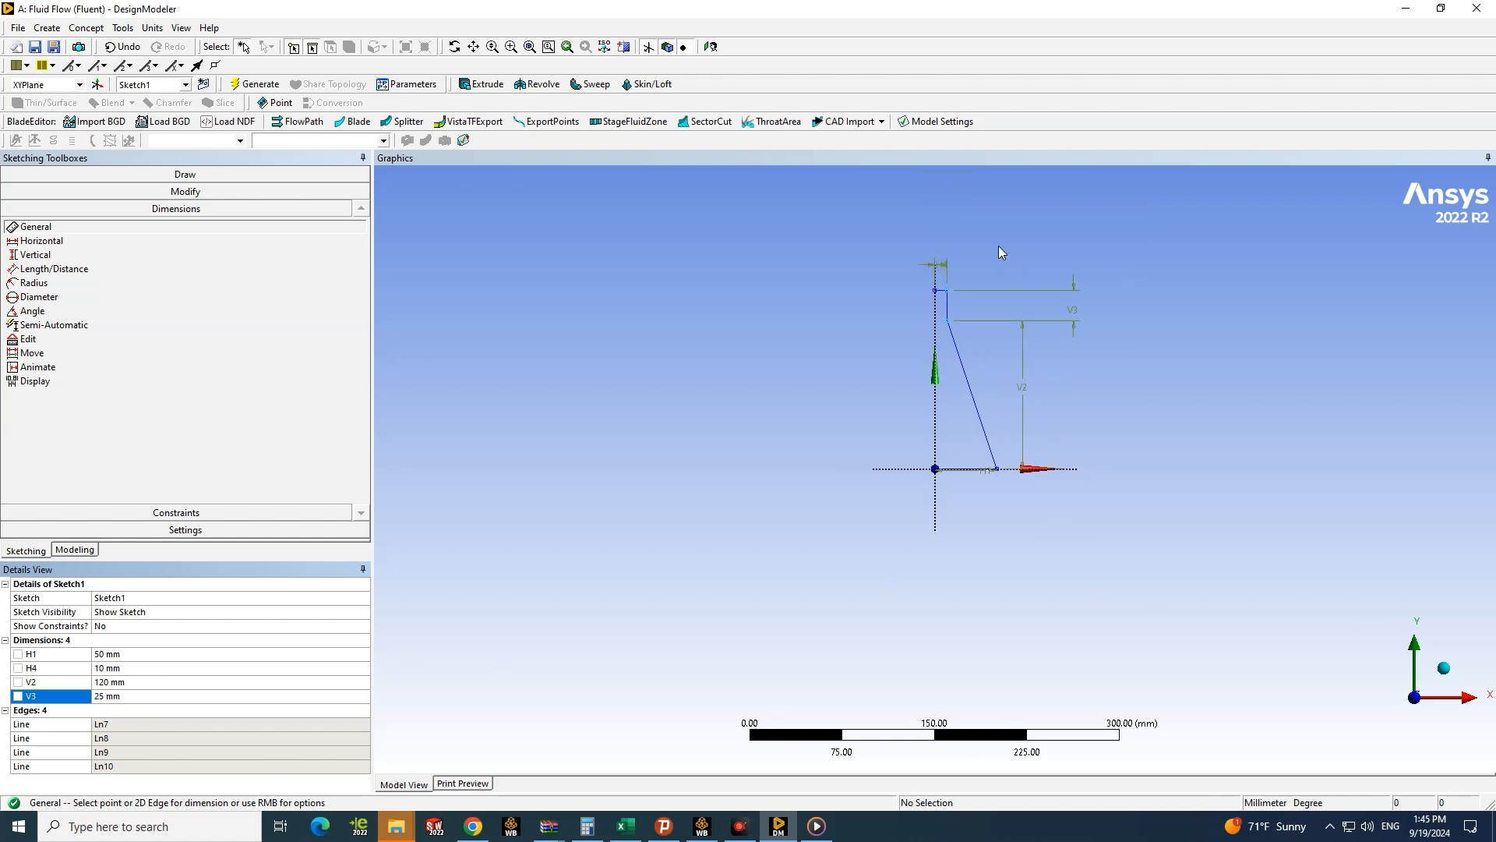
{"action": "left_click", "coordinate": [152, 176]}
{"action": "left_click", "coordinate": [29, 193]}
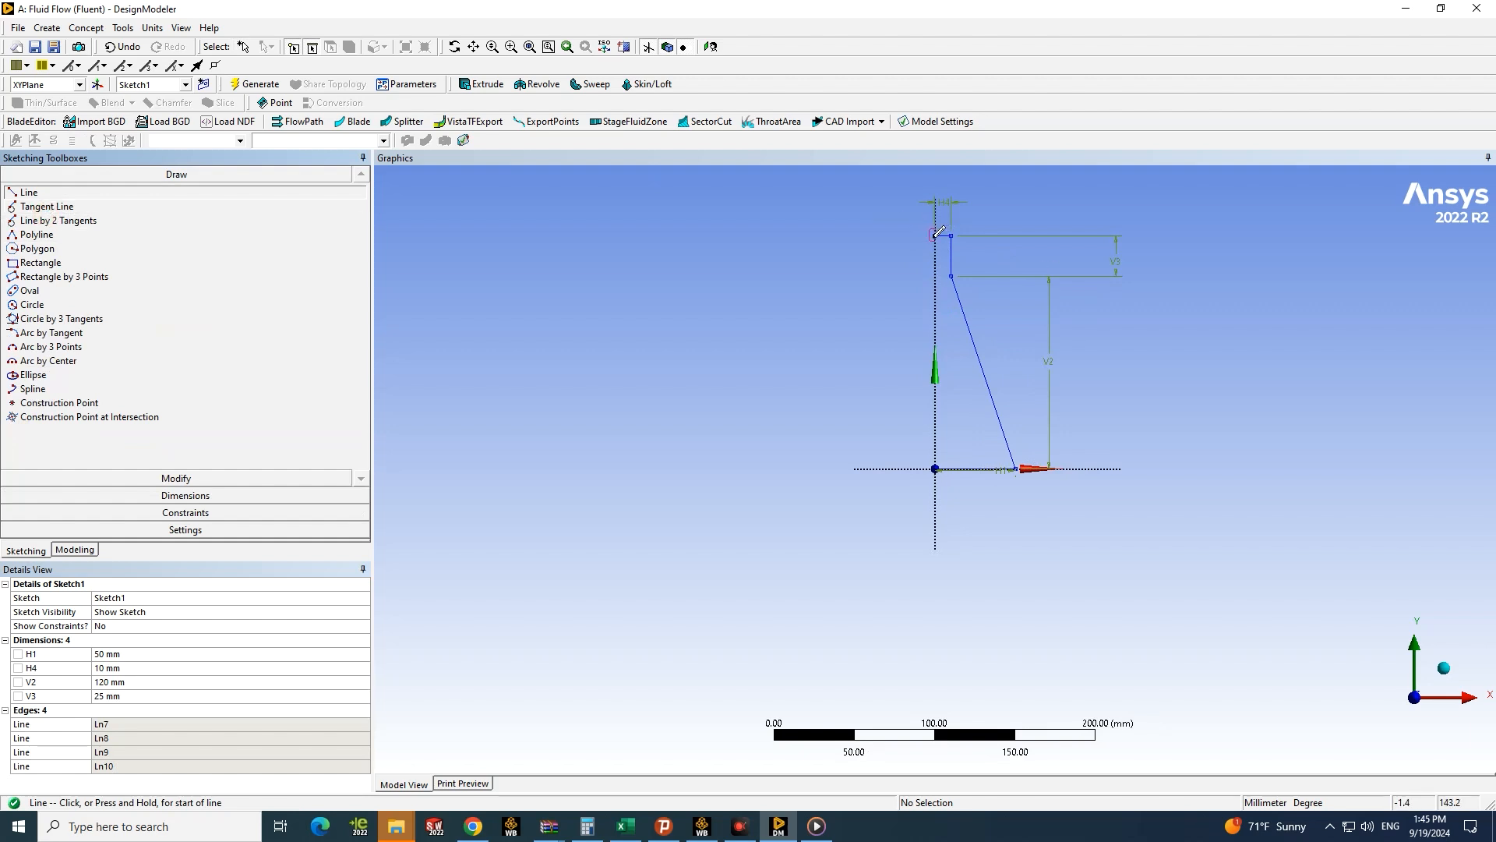
{"action": "scroll", "coordinate": [941, 232], "scroll_direction": "up", "scroll_amount": 1}
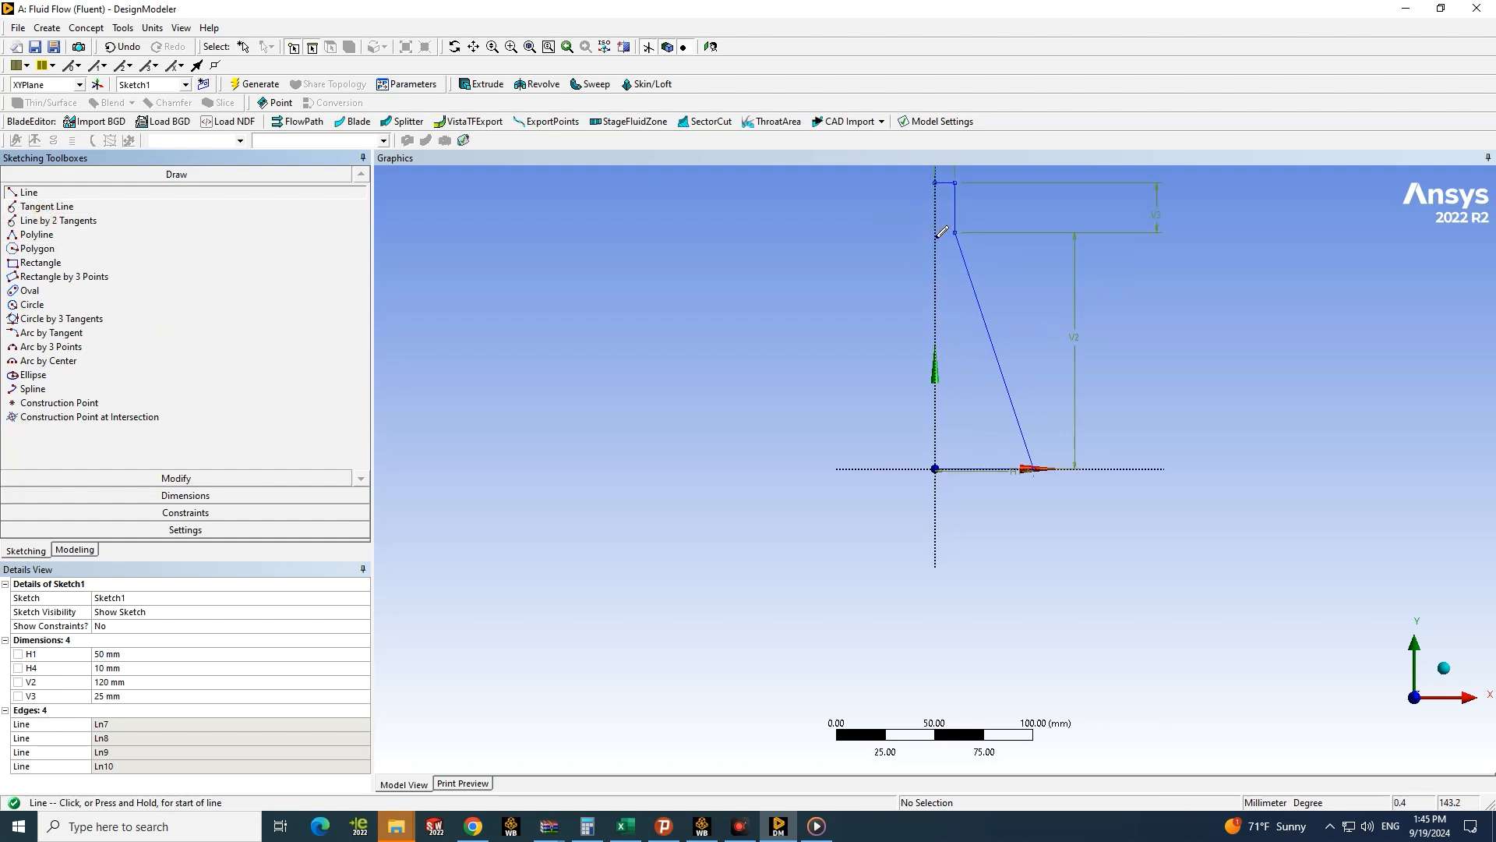
{"action": "left_click", "coordinate": [936, 183]}
{"action": "left_click", "coordinate": [907, 182]}
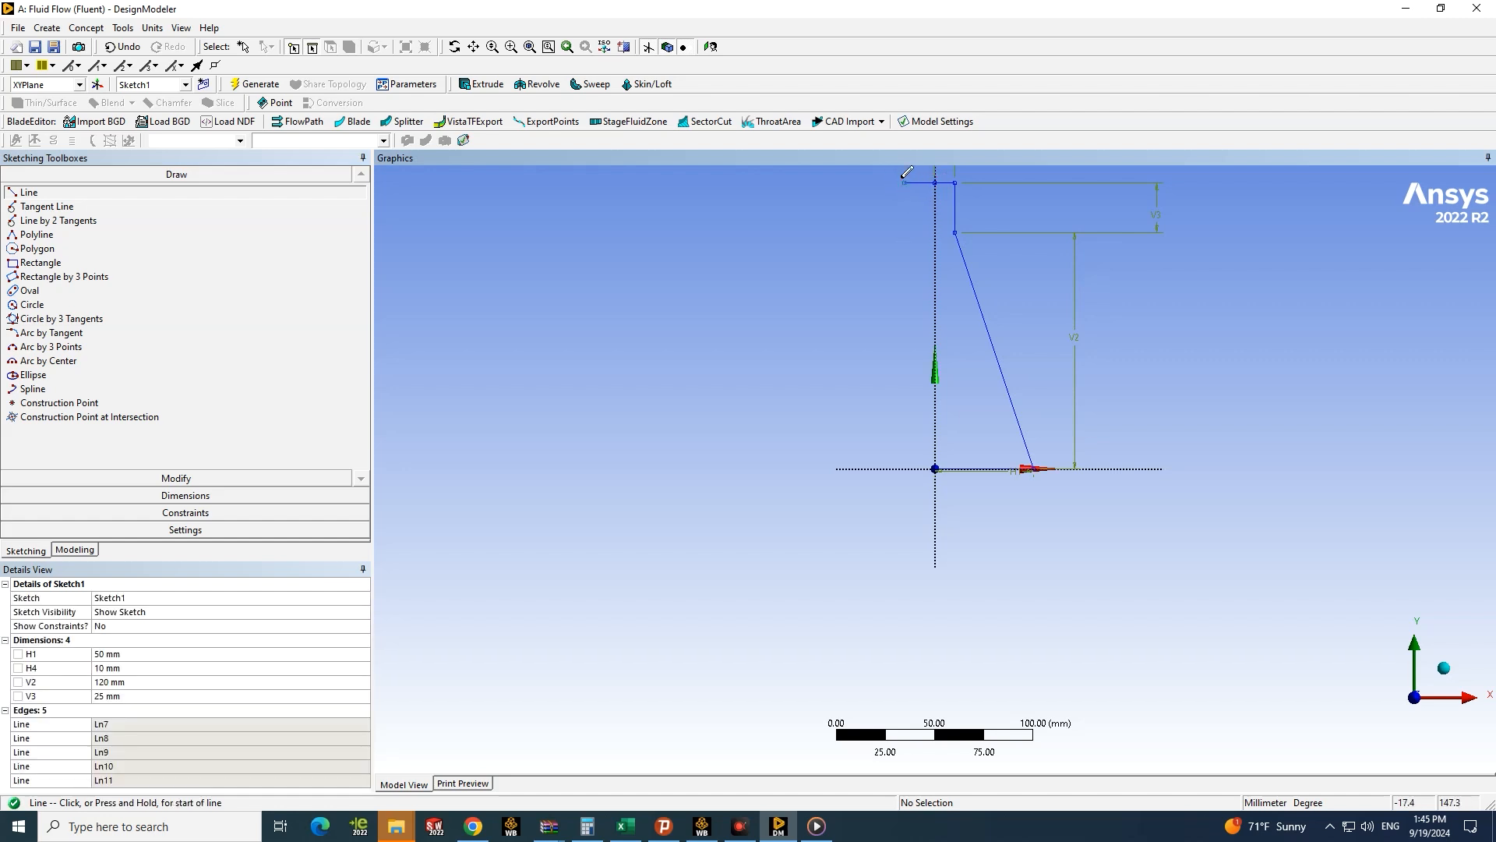
{"action": "left_click", "coordinate": [906, 182]}
{"action": "left_click", "coordinate": [905, 236]}
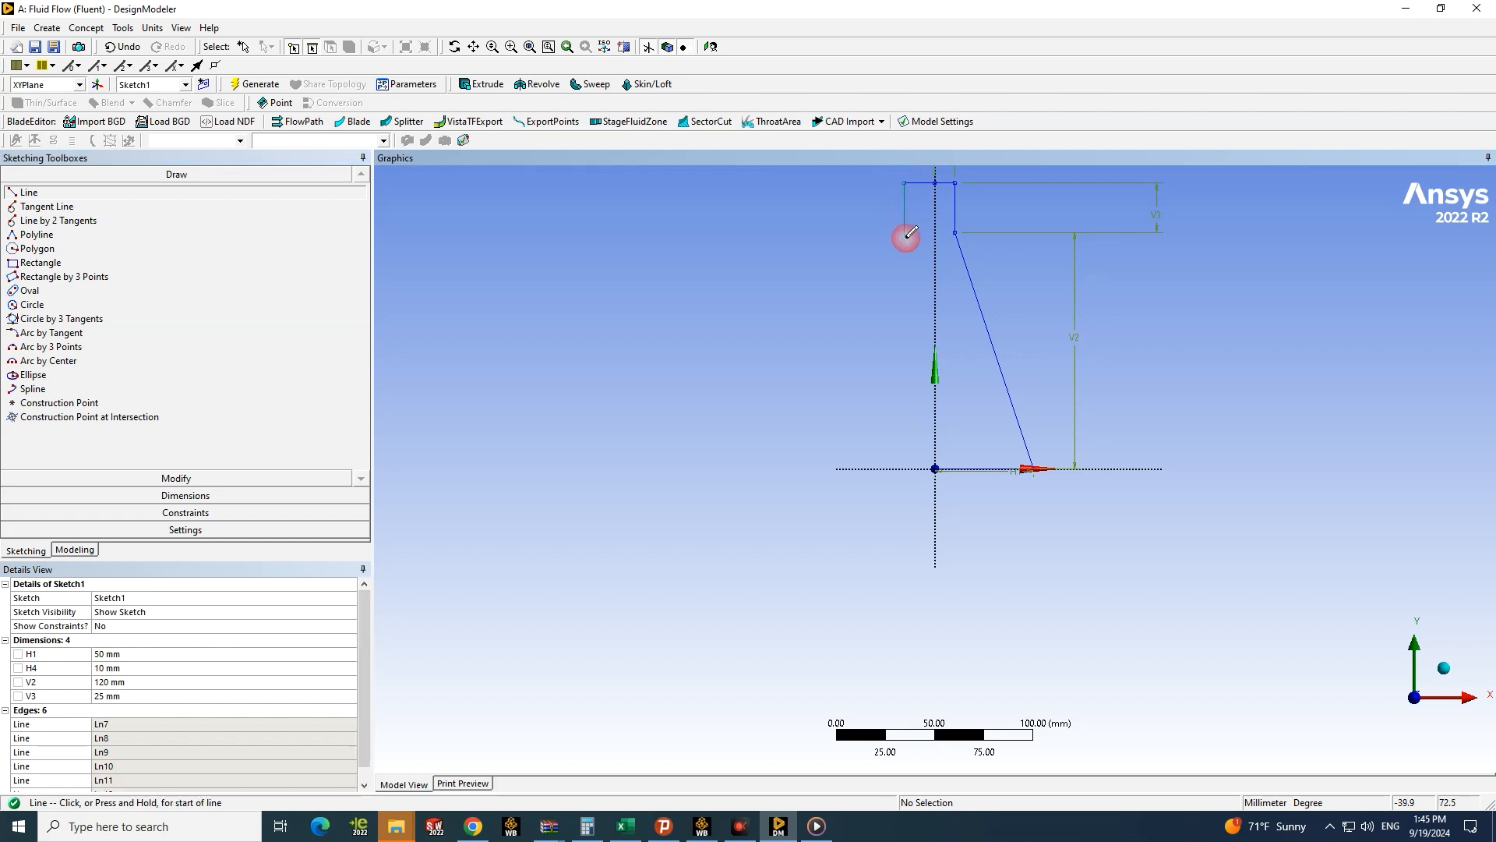
Step: Draw a slanted line from the new neck line's lower end to the X axis at about X -60 mm, and close the base to the origin
{"action": "left_click", "coordinate": [905, 236]}
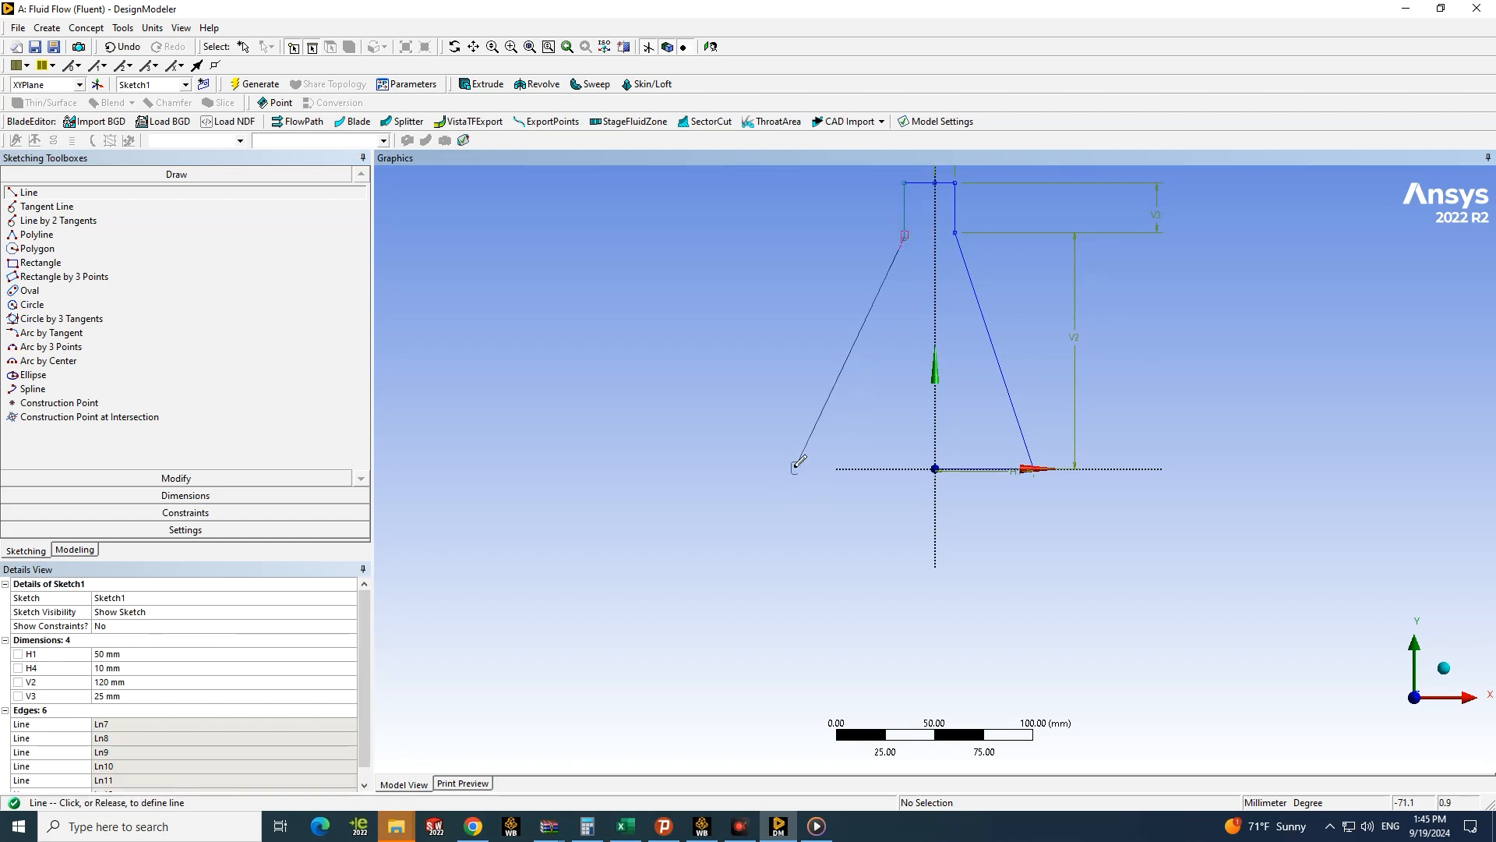
{"action": "left_click", "coordinate": [818, 469]}
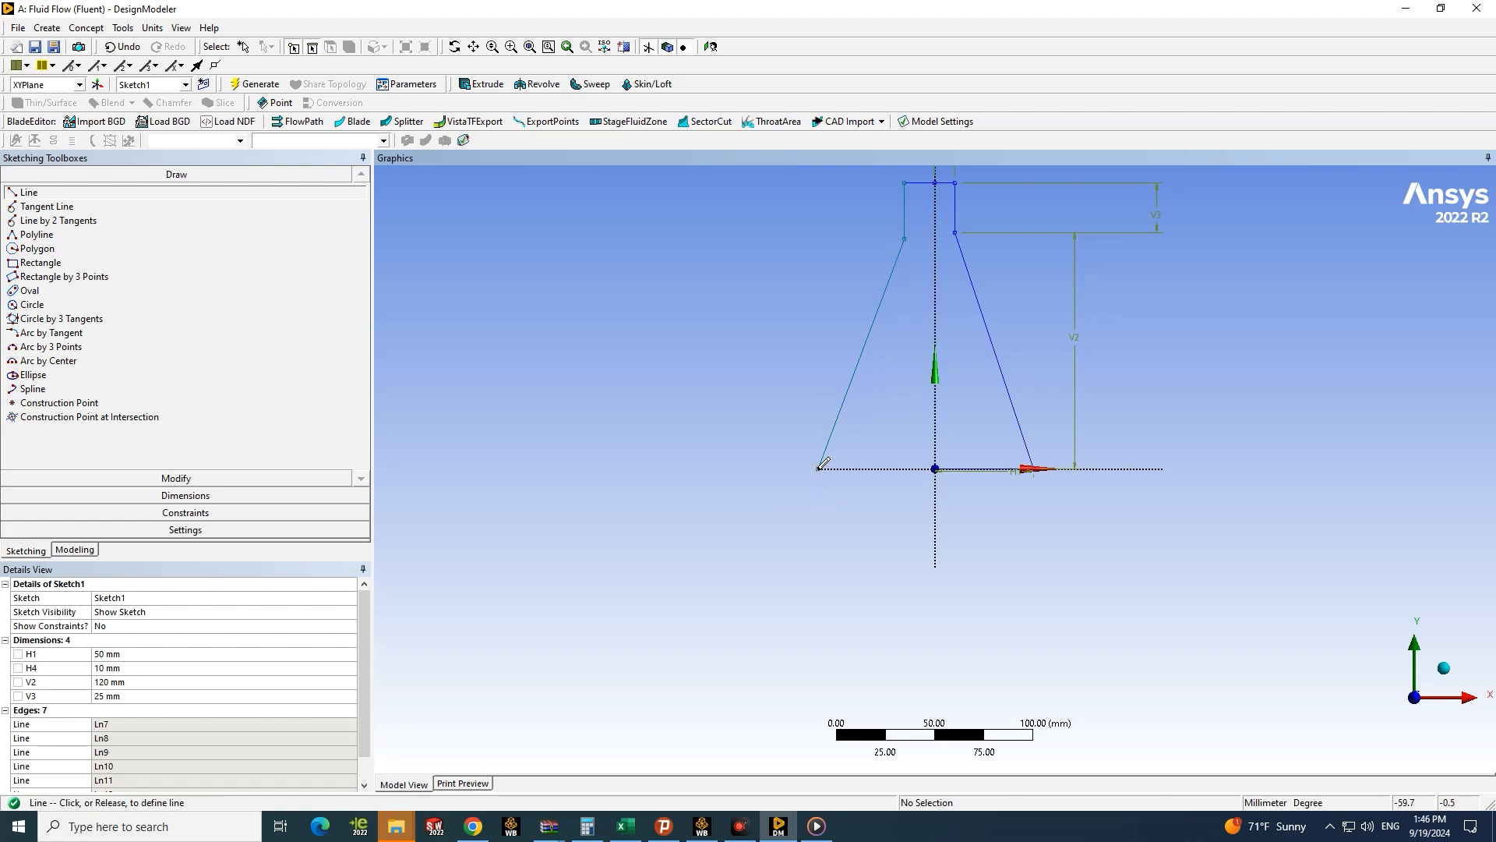
{"action": "key", "text": "Escape"}
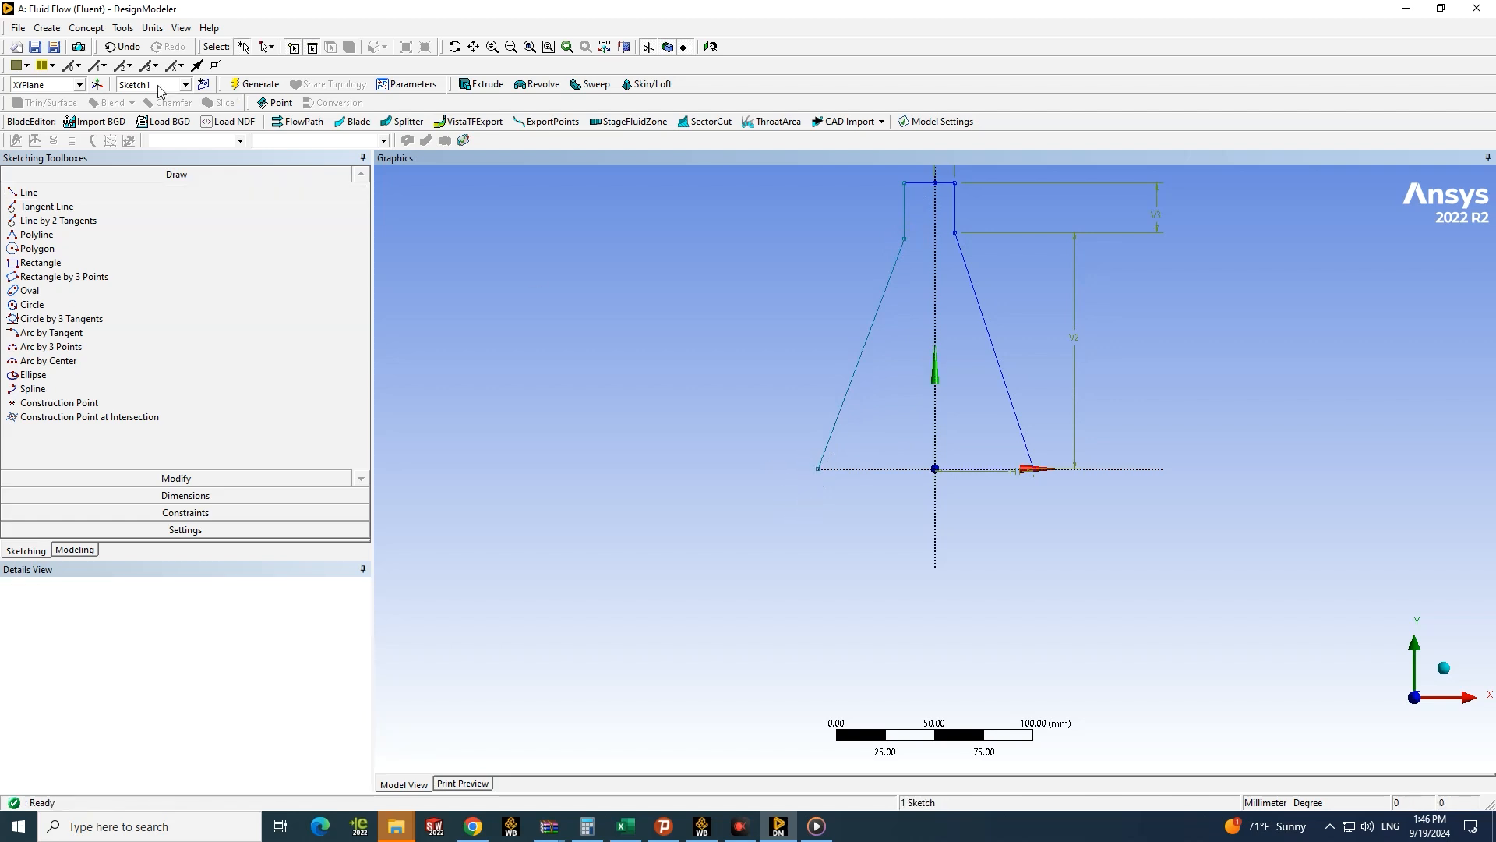
{"action": "left_click", "coordinate": [28, 192]}
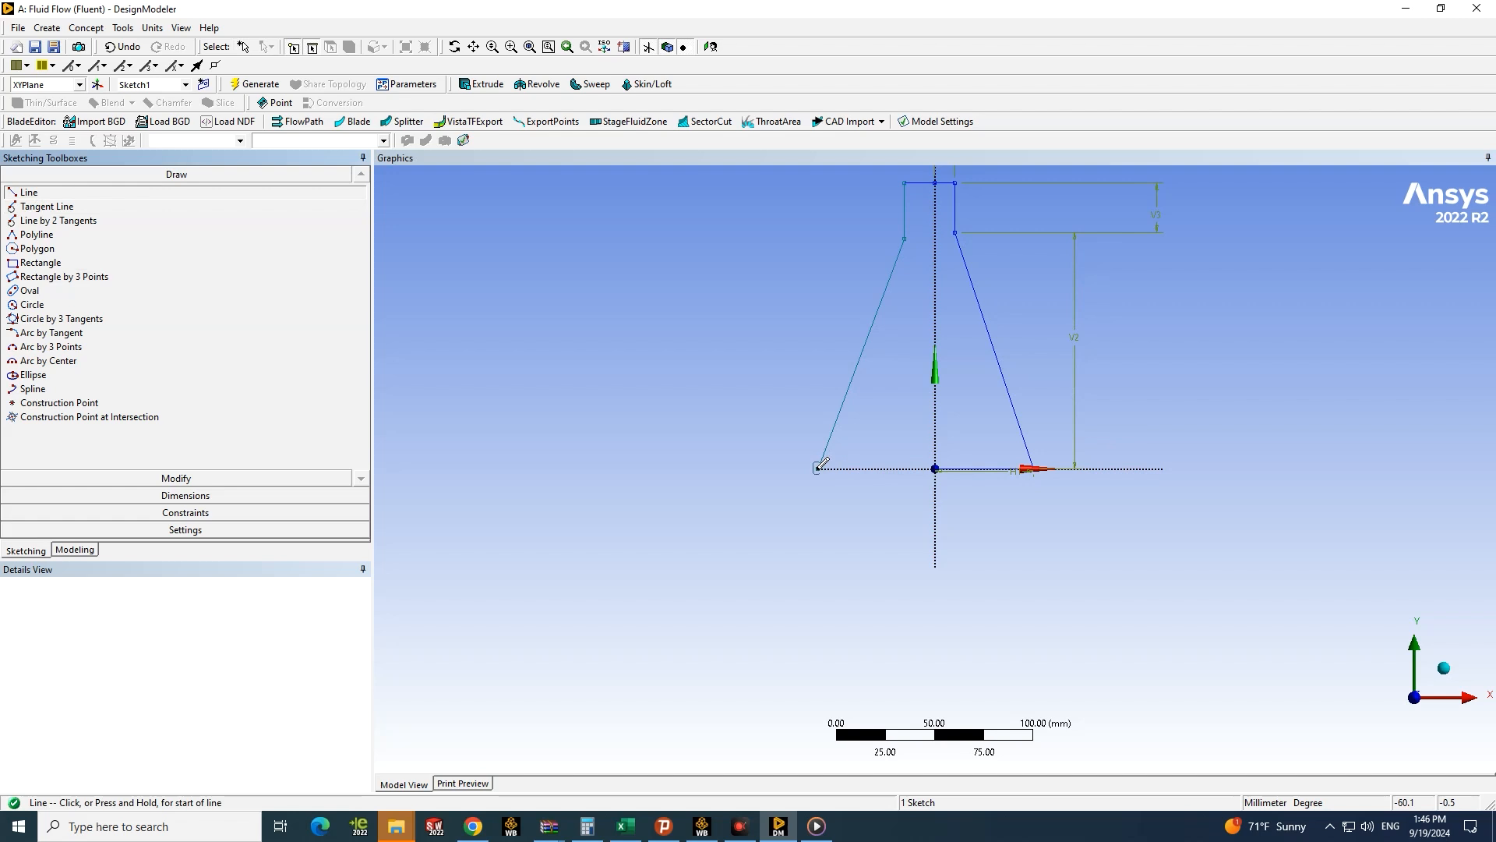
{"action": "left_click", "coordinate": [815, 467]}
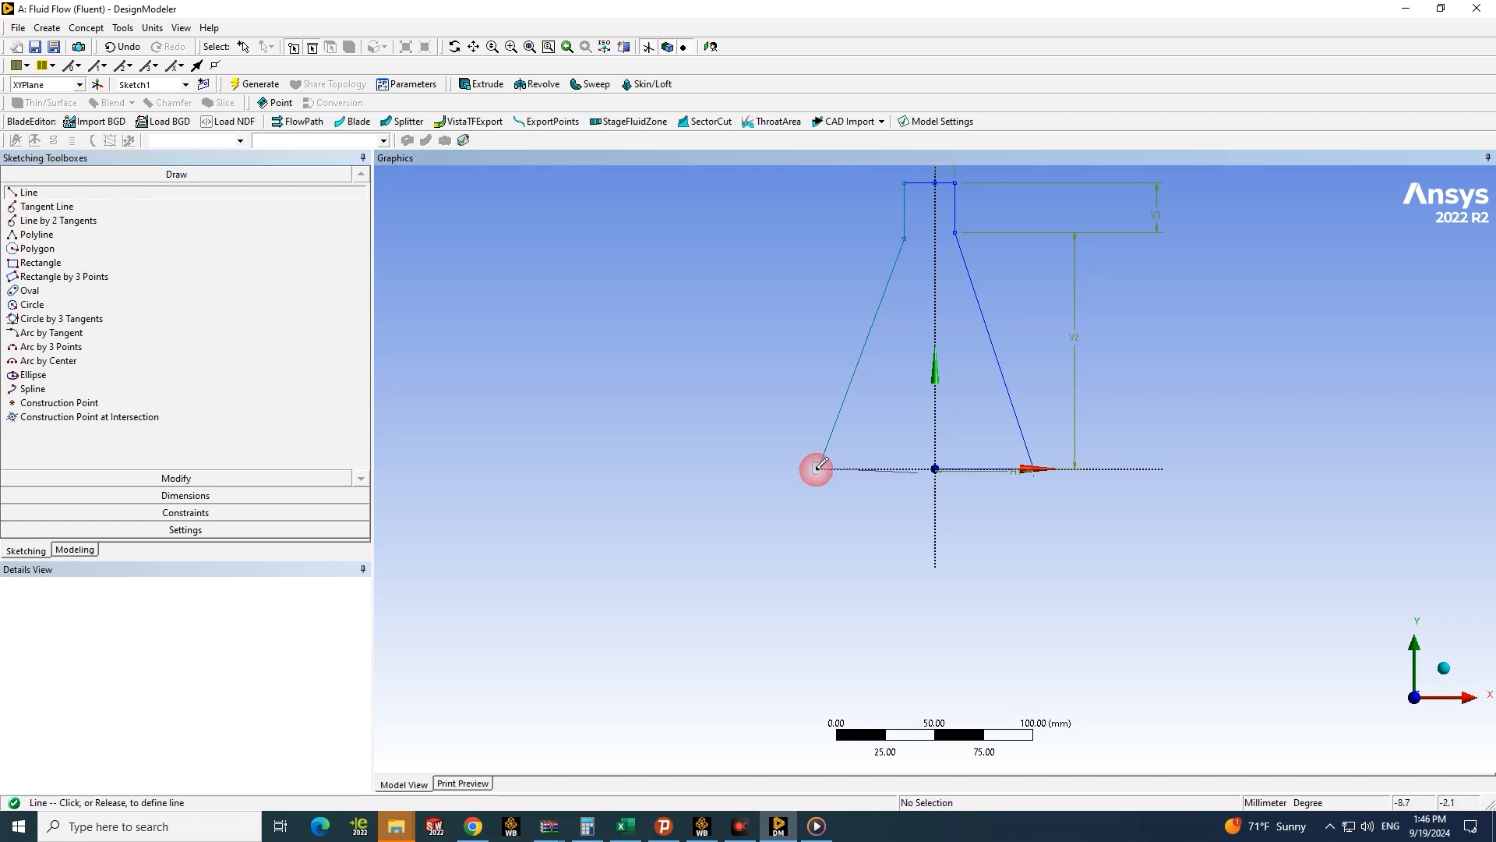
{"action": "scroll", "coordinate": [938, 467], "scroll_direction": "up", "scroll_amount": 1}
{"action": "scroll", "coordinate": [941, 465], "scroll_direction": "up", "scroll_amount": 2}
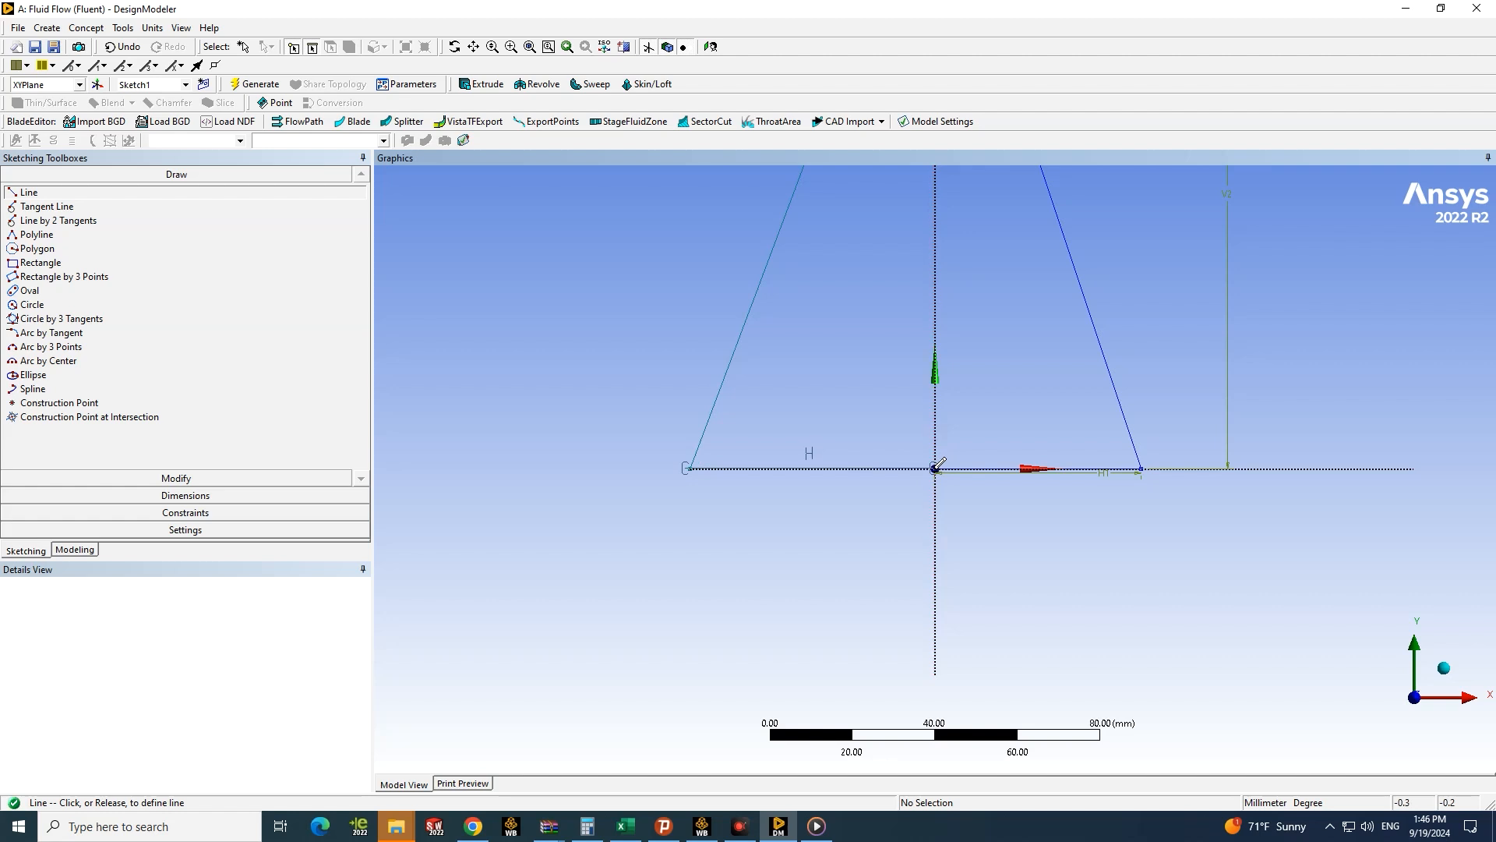
{"action": "left_click", "coordinate": [935, 468]}
{"action": "scroll", "coordinate": [937, 466], "scroll_direction": "down", "scroll_amount": 8}
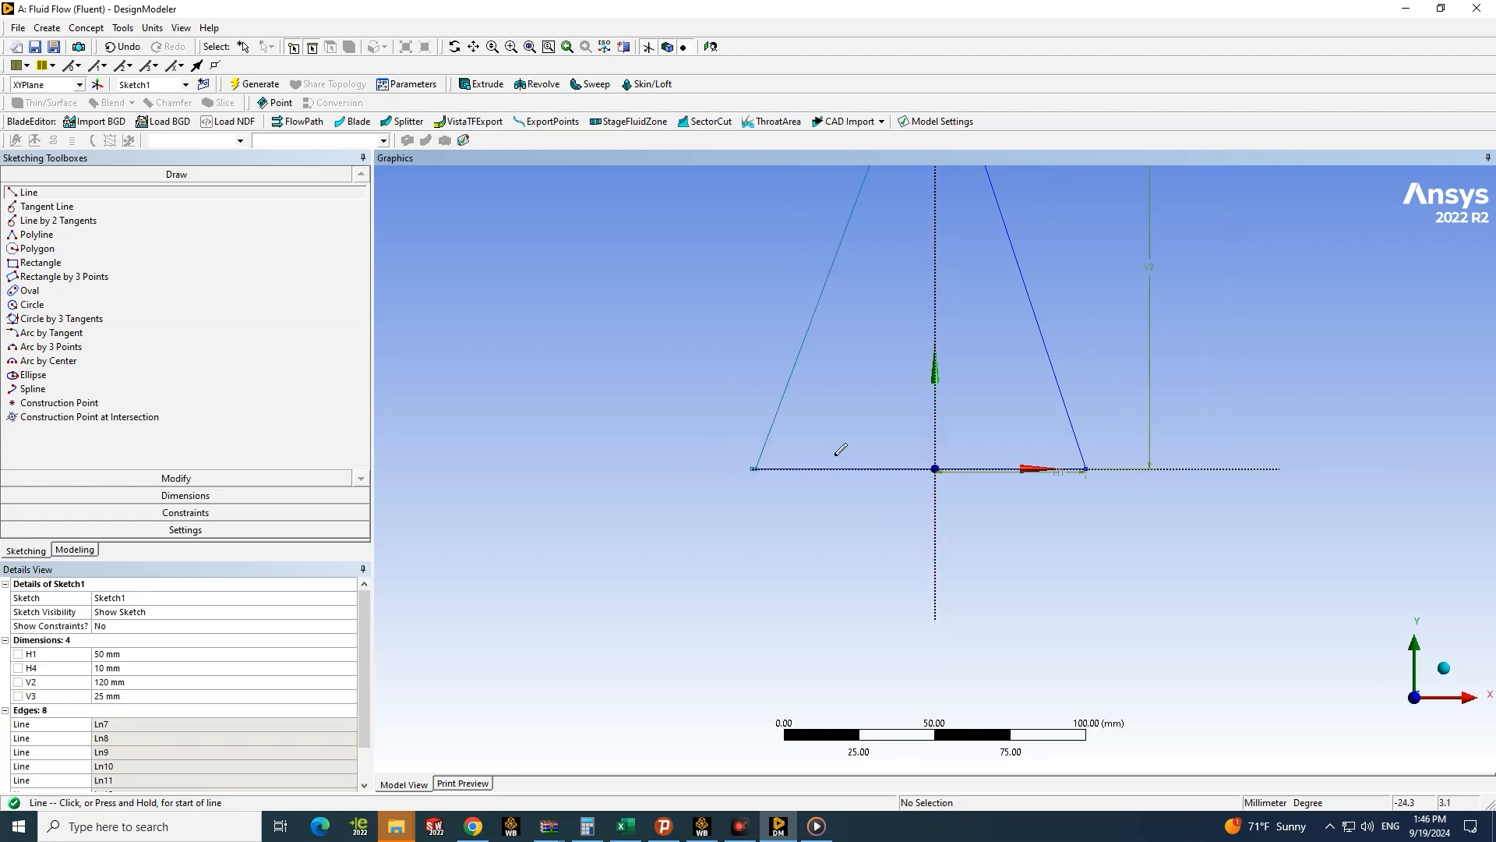
{"action": "key", "text": "Escape"}
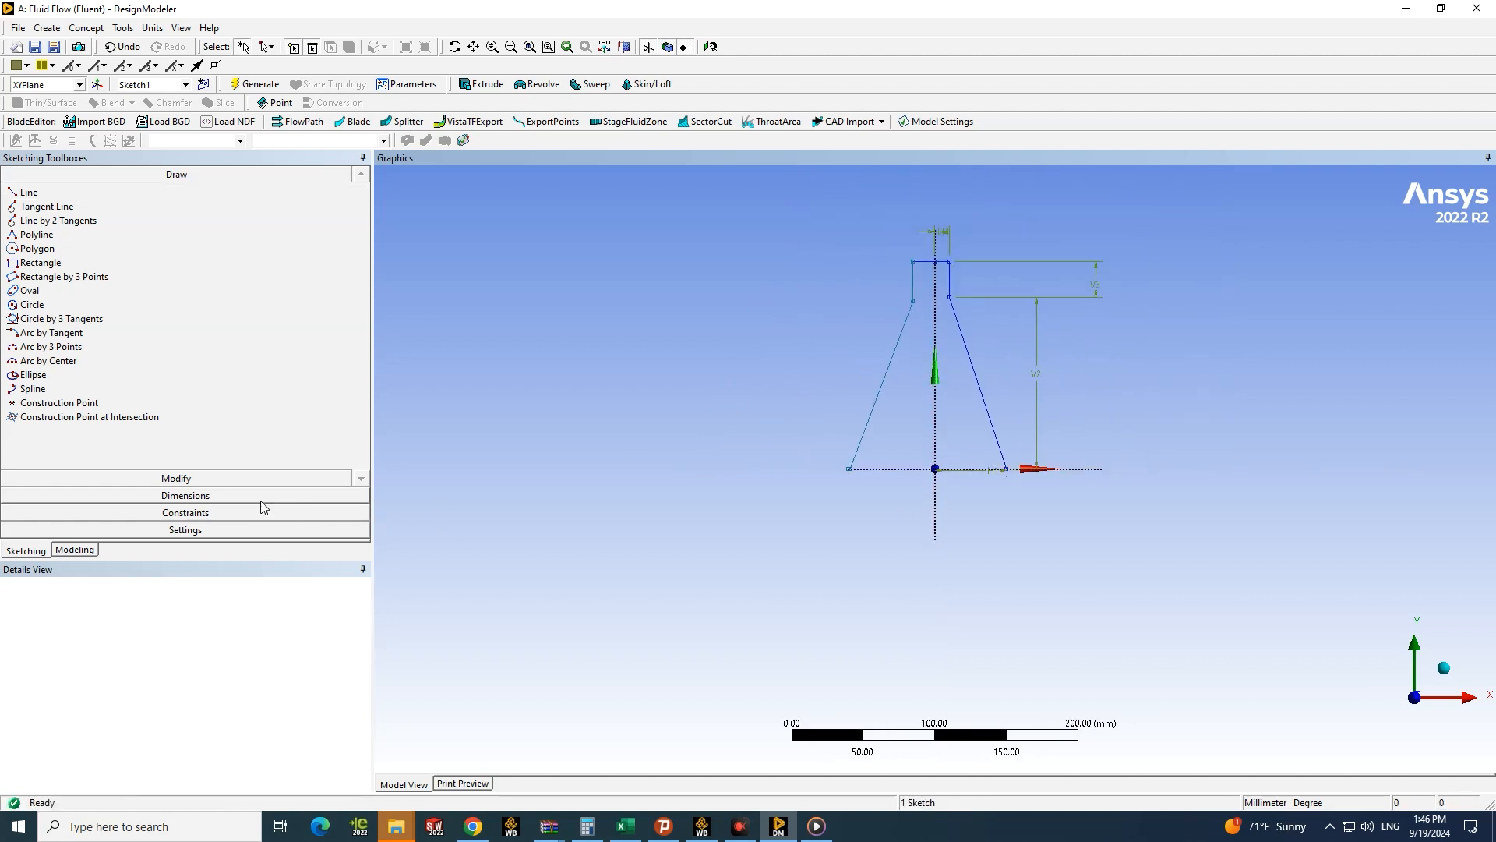
Step: Apply Equal Length constraints to the two top lines and to the two vertical neck lines
{"action": "left_click", "coordinate": [223, 513]}
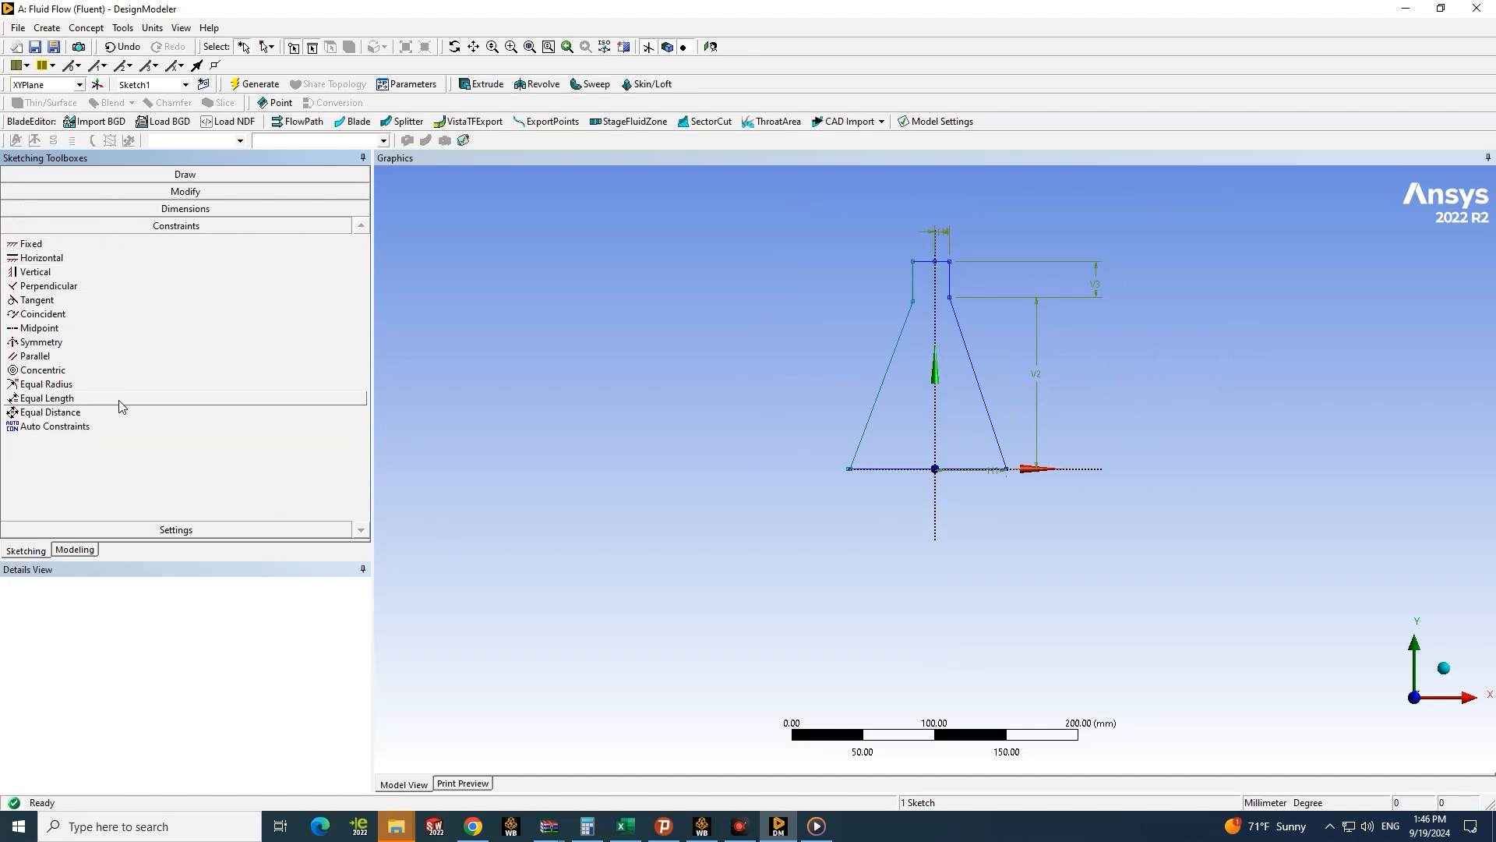
{"action": "left_click", "coordinate": [47, 398]}
{"action": "scroll", "coordinate": [955, 284], "scroll_direction": "up", "scroll_amount": 3}
{"action": "scroll", "coordinate": [945, 220], "scroll_direction": "down", "scroll_amount": 2}
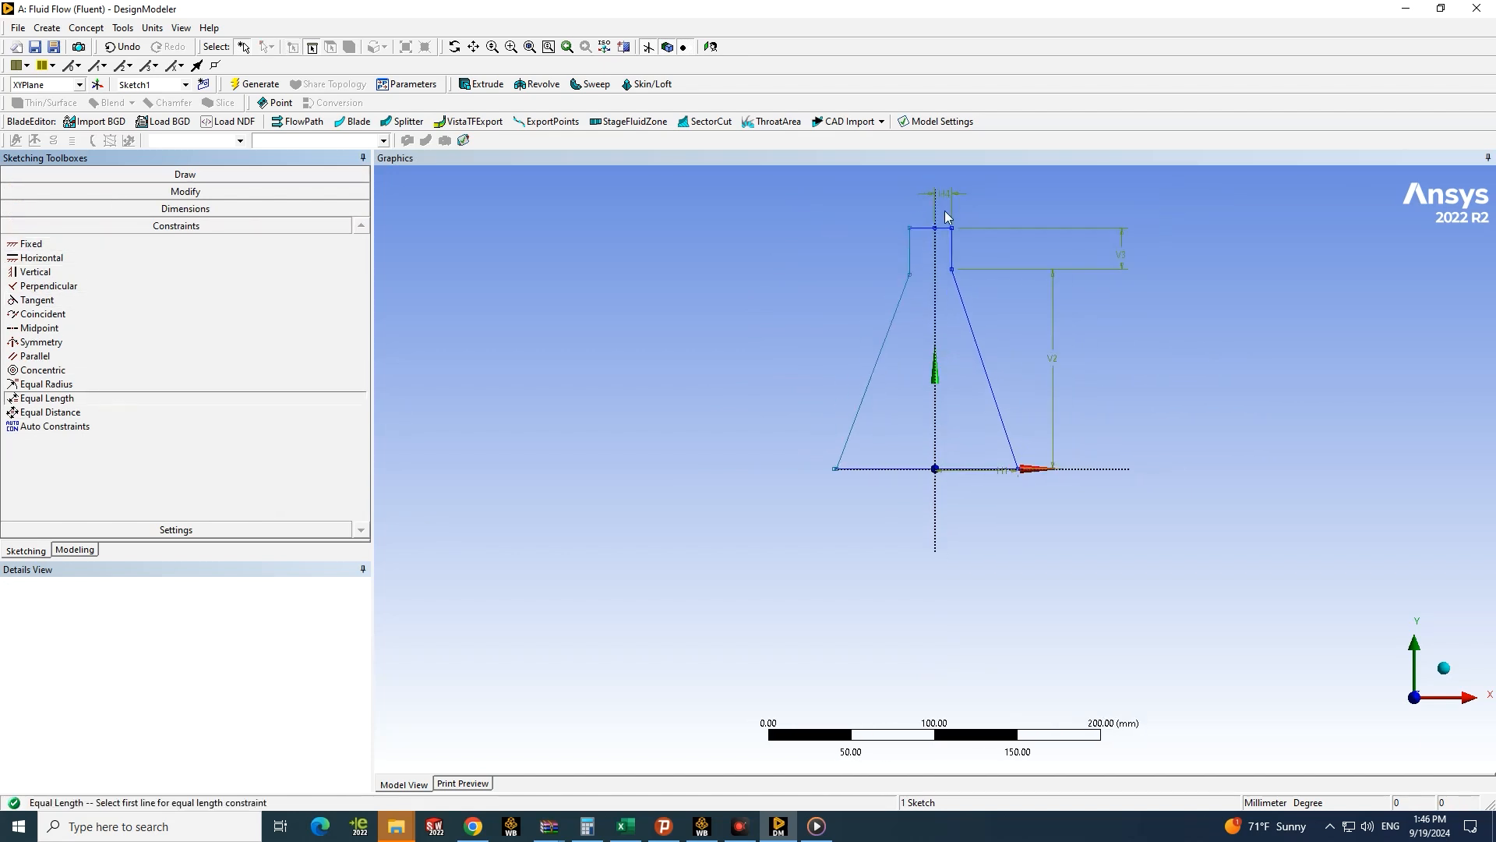
{"action": "left_click", "coordinate": [945, 209]}
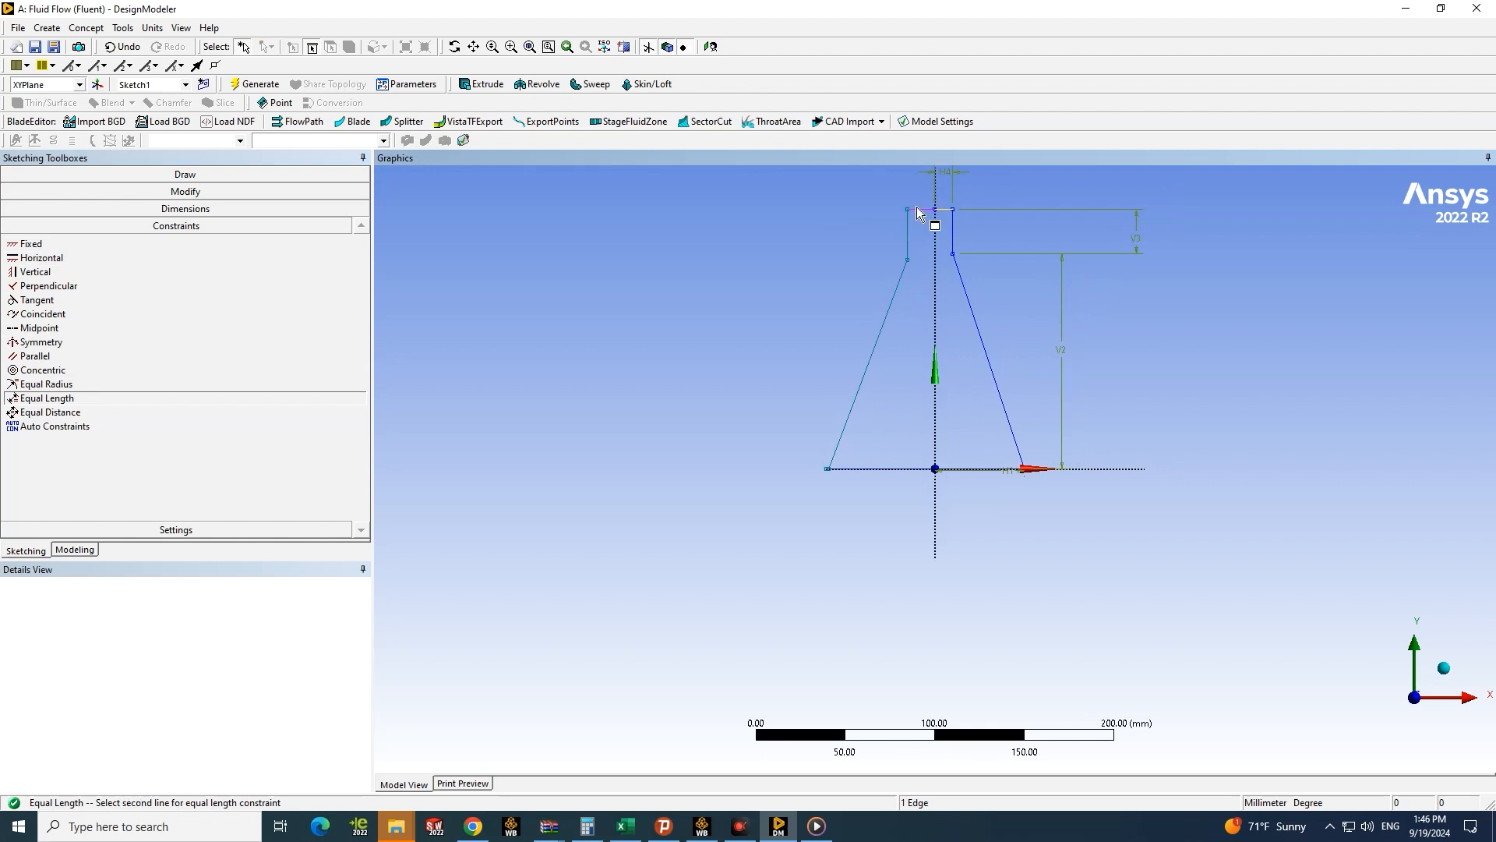
{"action": "left_click", "coordinate": [925, 209]}
{"action": "left_click", "coordinate": [917, 227]}
{"action": "left_click", "coordinate": [952, 226]}
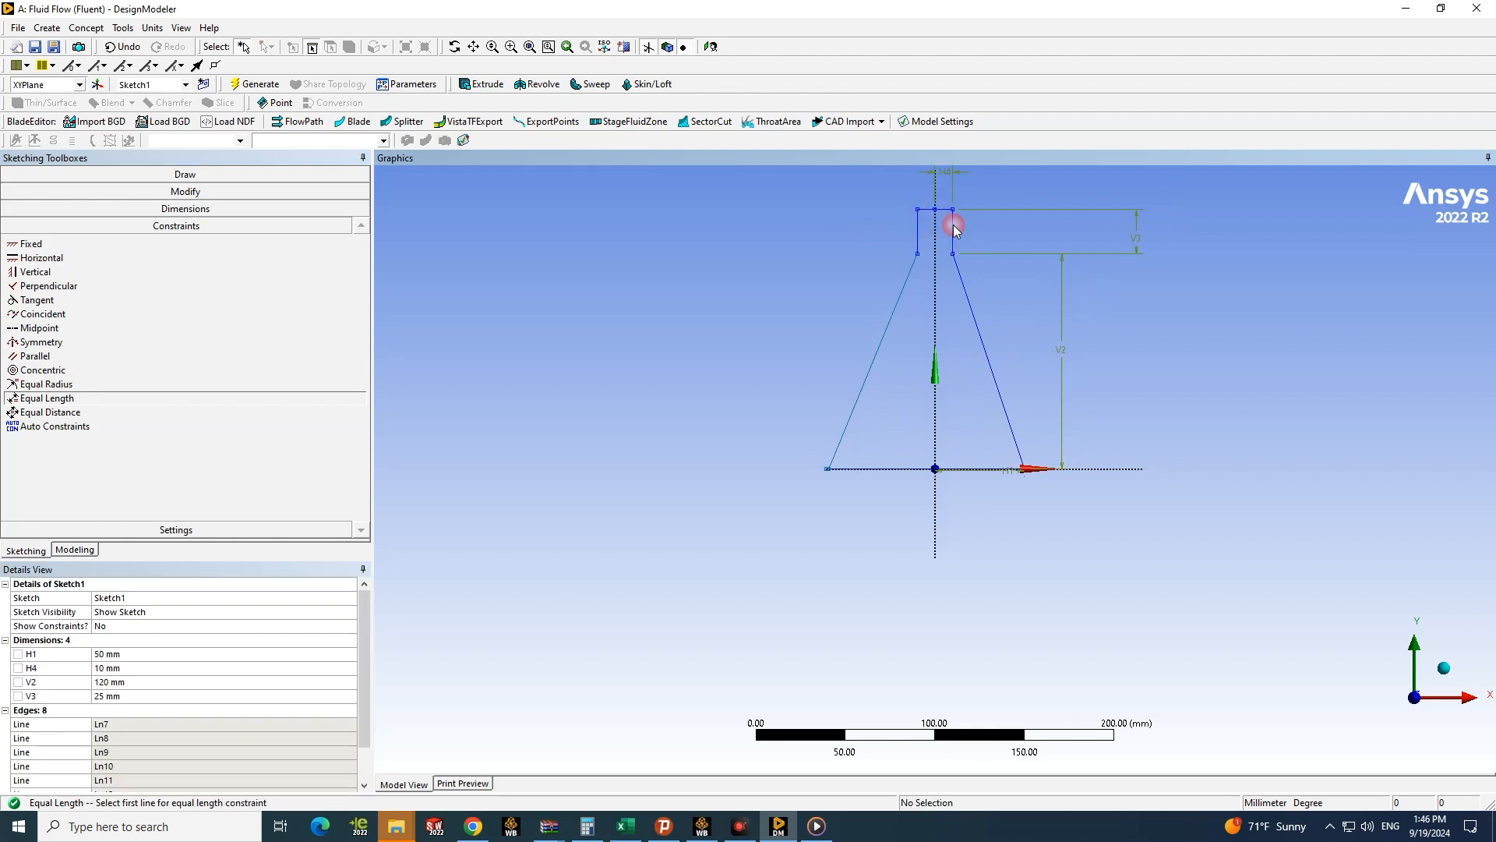
Step: Apply Equal Length constraints to the two slanted lines and to the two base lines
{"action": "left_click", "coordinate": [905, 285]}
{"action": "left_click", "coordinate": [965, 293]}
{"action": "left_click", "coordinate": [876, 470]}
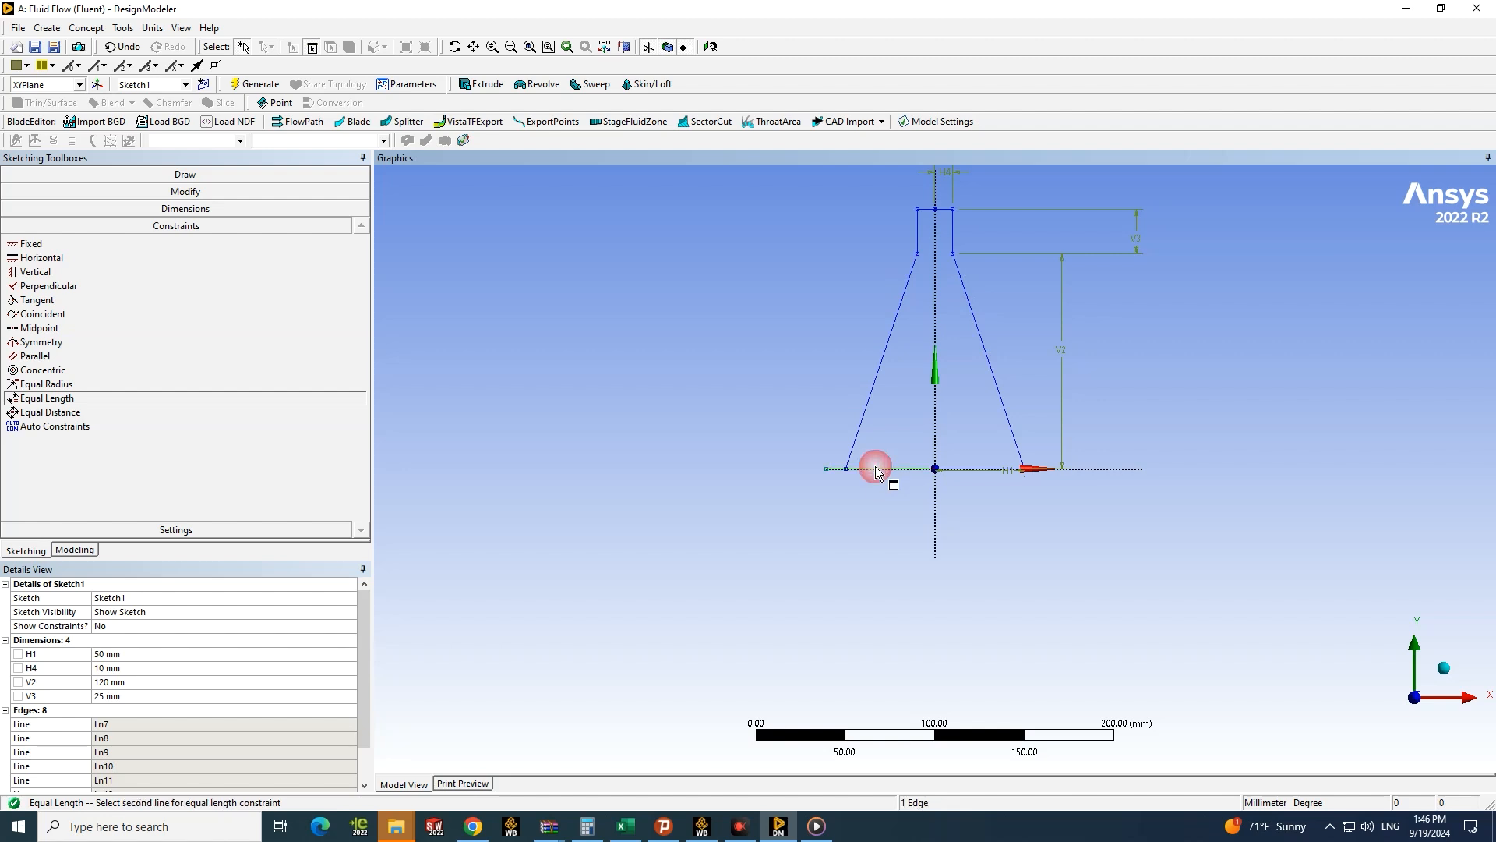
{"action": "left_click", "coordinate": [983, 470]}
{"action": "scroll", "coordinate": [974, 475], "scroll_direction": "up", "scroll_amount": 5}
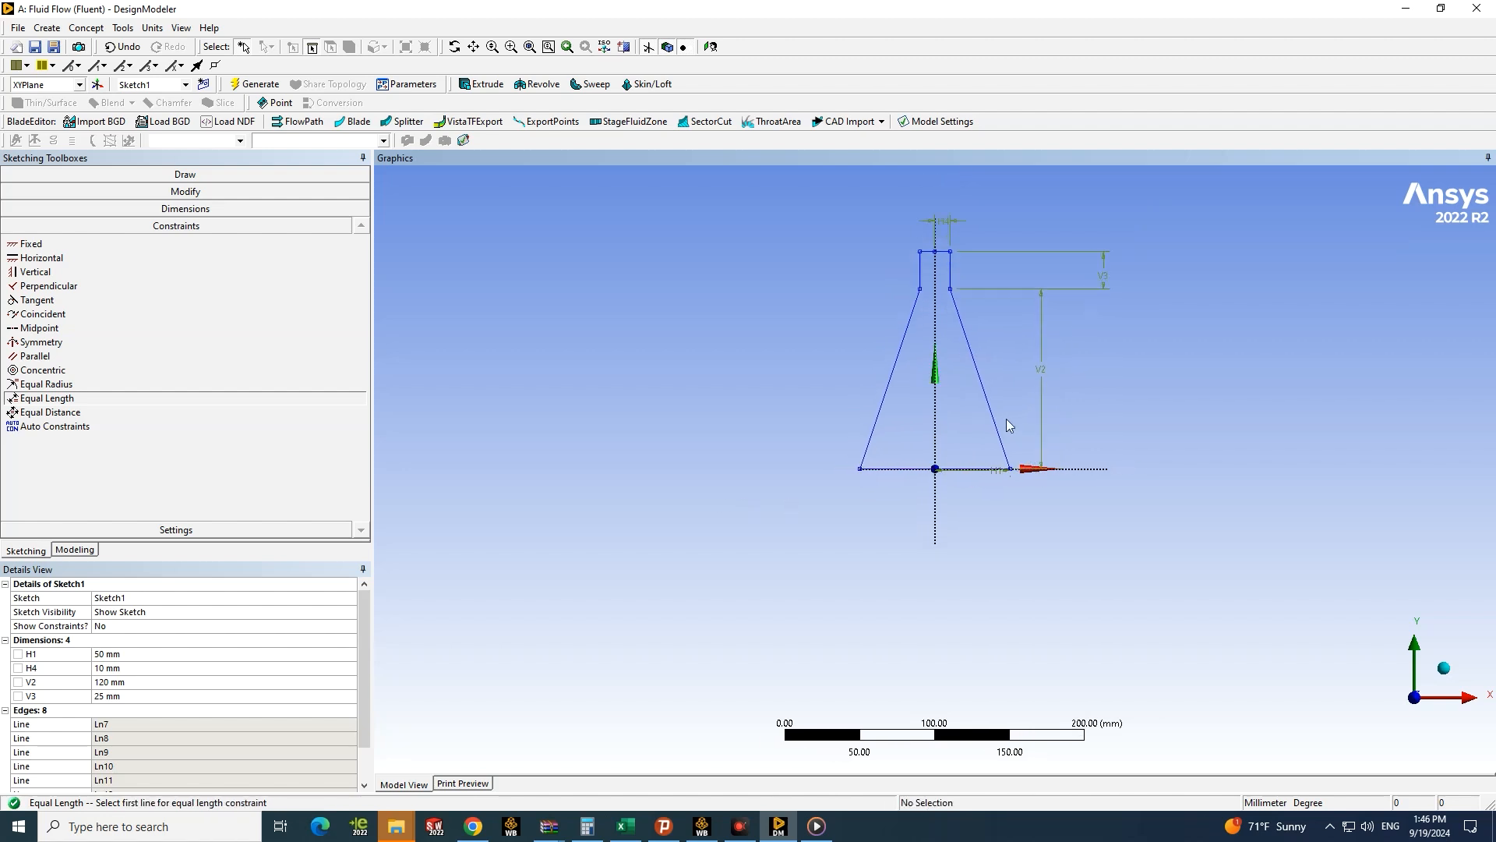
{"action": "scroll", "coordinate": [810, 427], "scroll_direction": "up", "scroll_amount": 6}
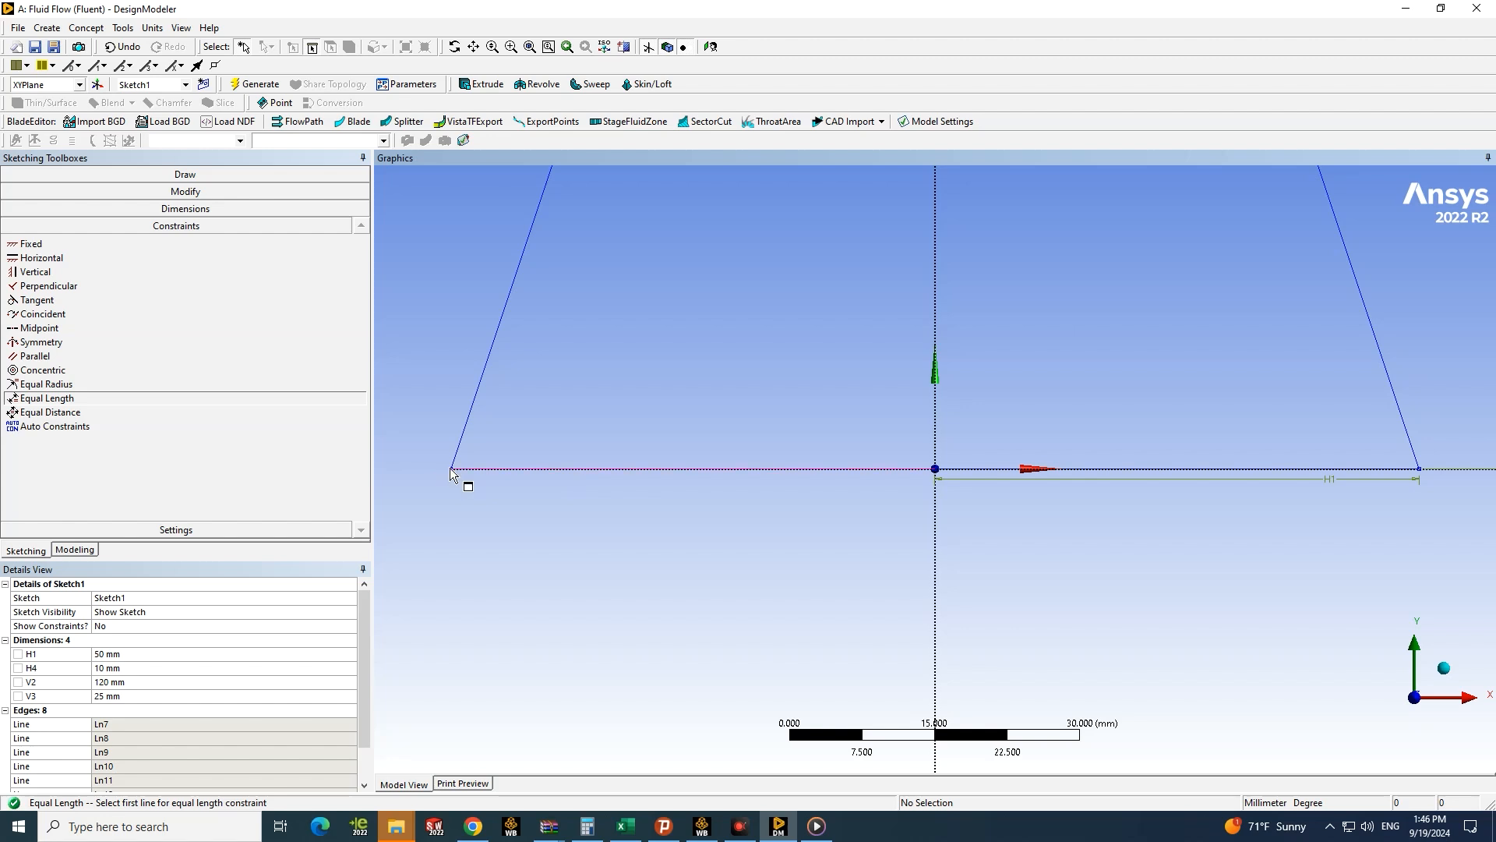
Step: Leave the Equal Length constraint and delete the base line on the negative X side of the sketch
{"action": "key", "text": "Escape"}
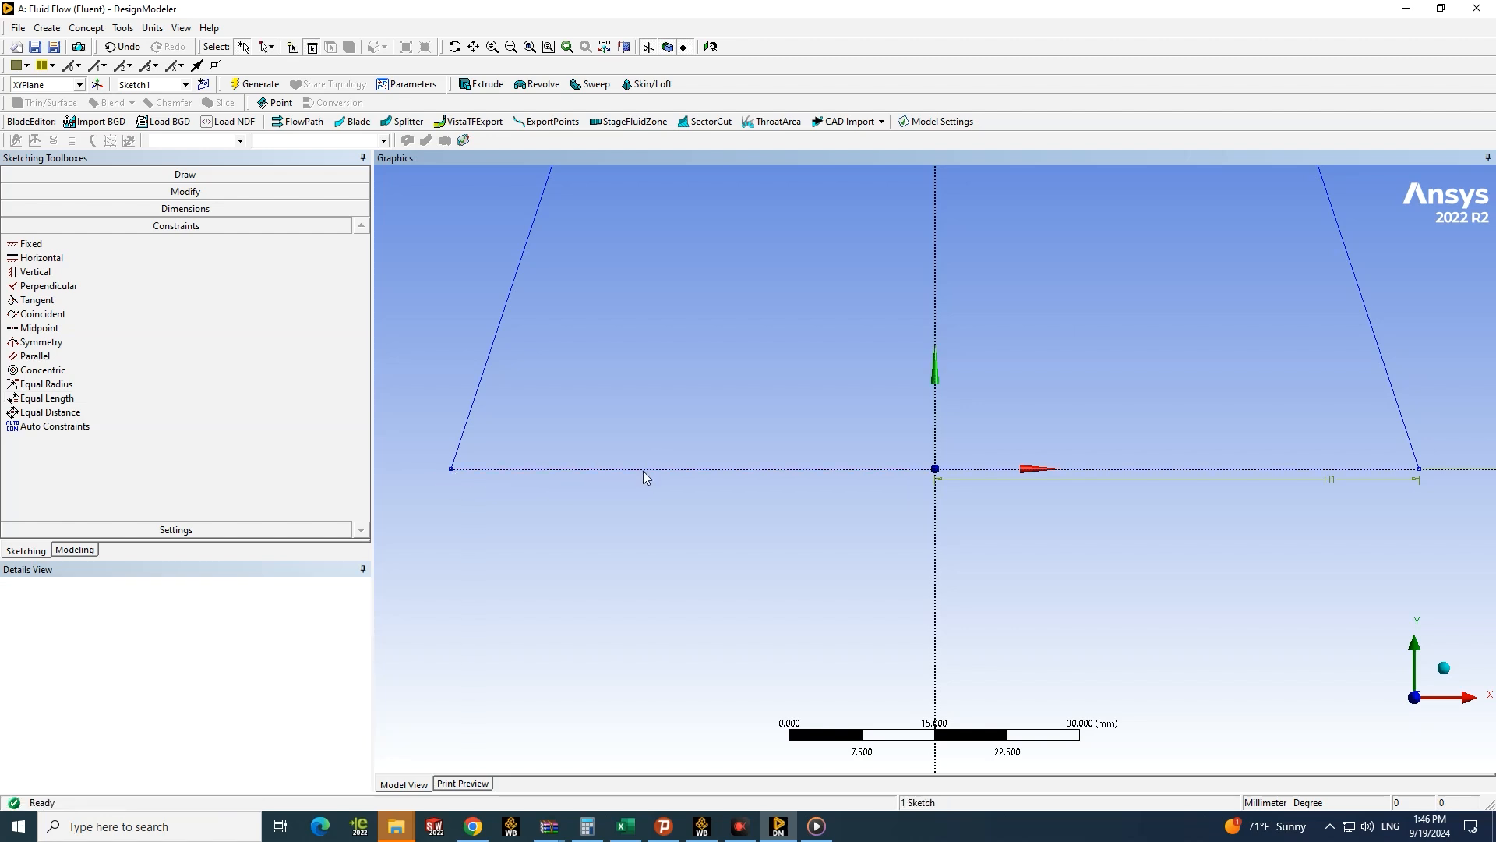
{"action": "left_click", "coordinate": [652, 468]}
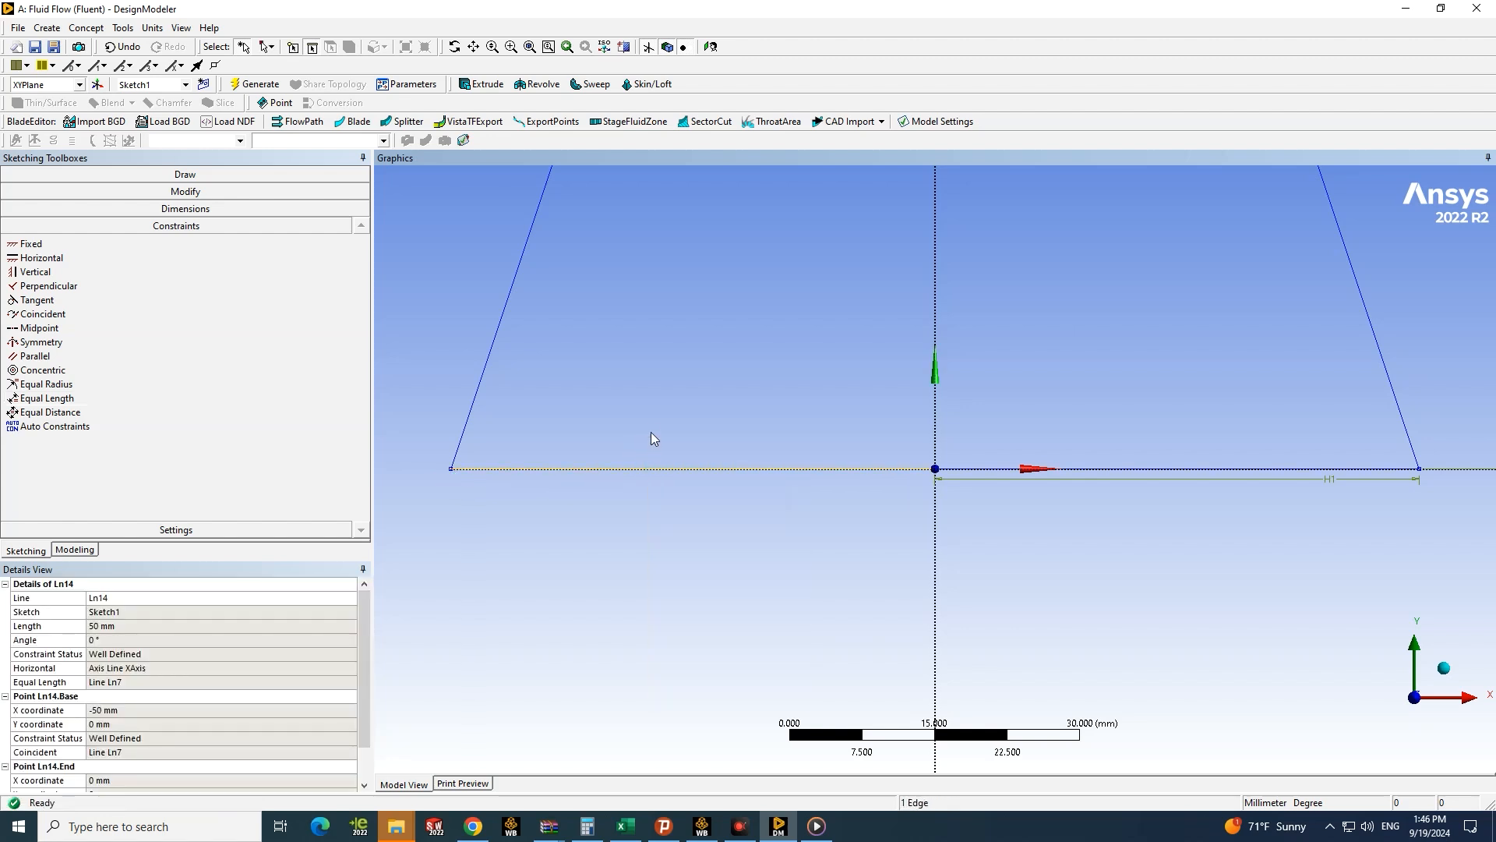
{"action": "left_click", "coordinate": [637, 478]}
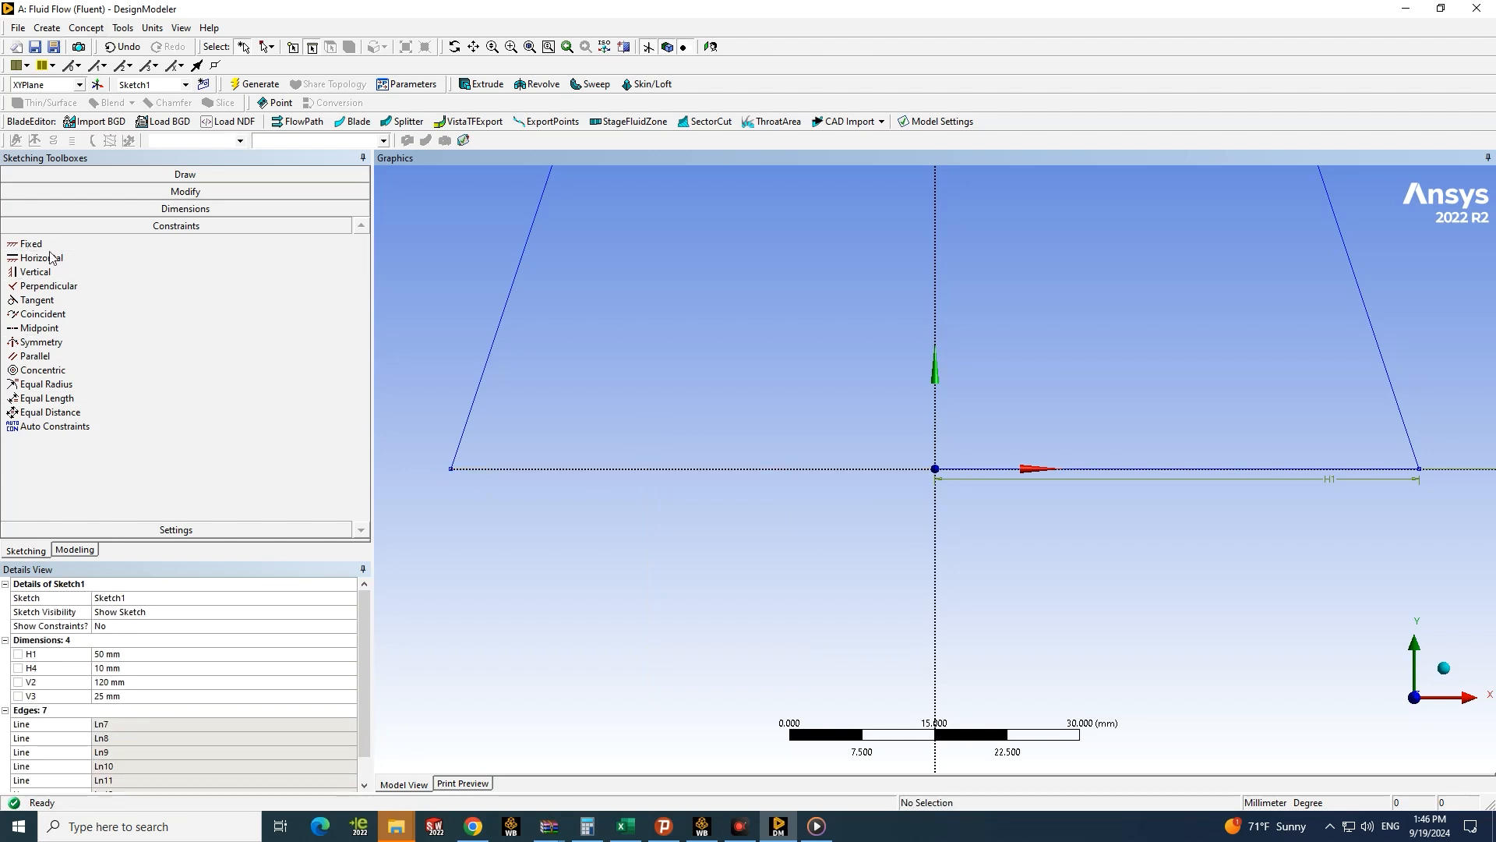
Step: Redraw the base line from the slanted line's lower end at X -50 mm to the origin
{"action": "left_click", "coordinate": [149, 175]}
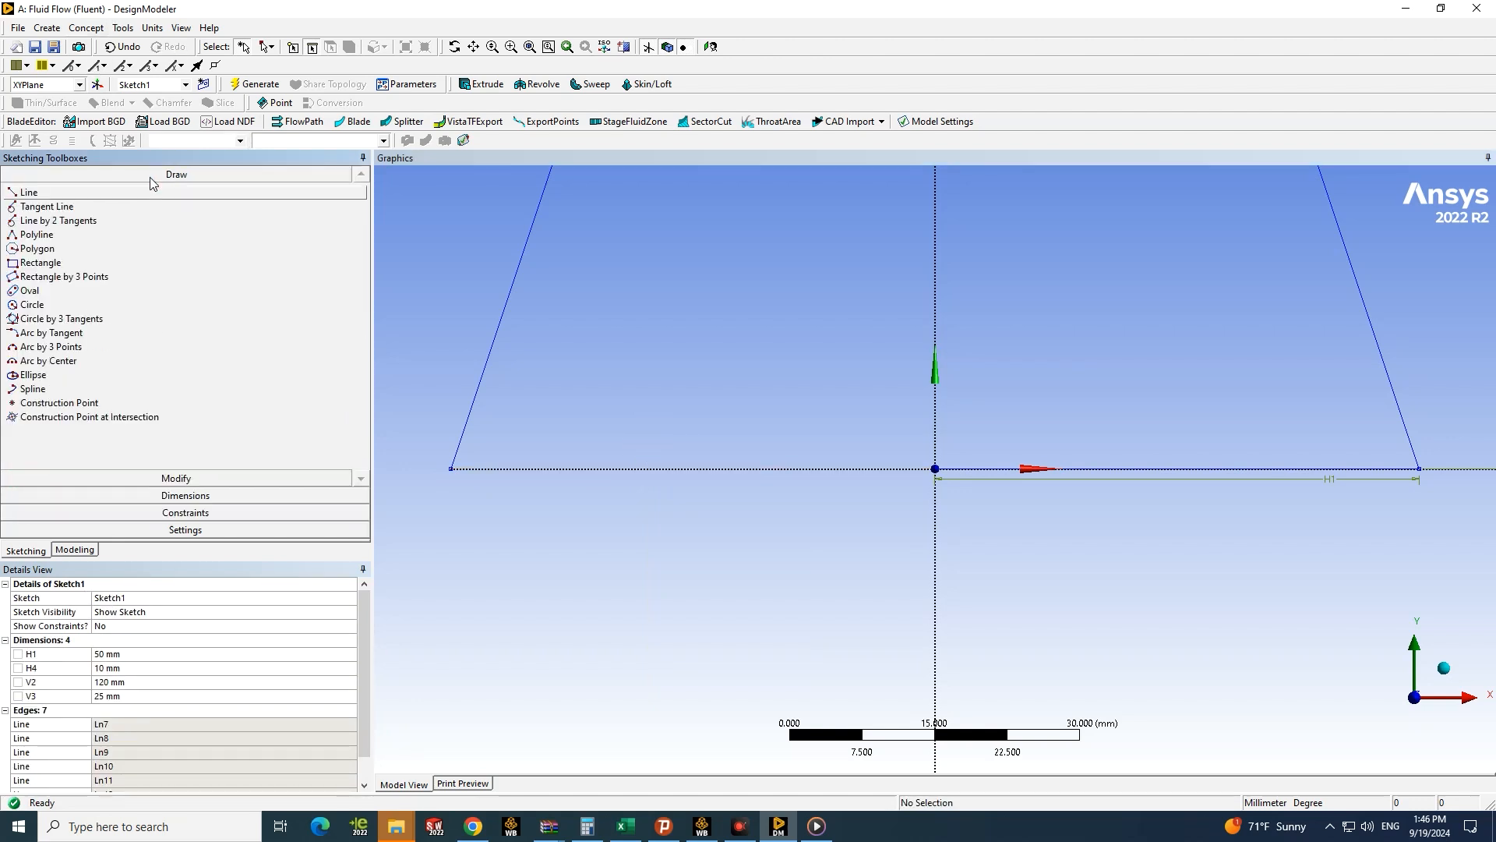
{"action": "left_click", "coordinate": [47, 193]}
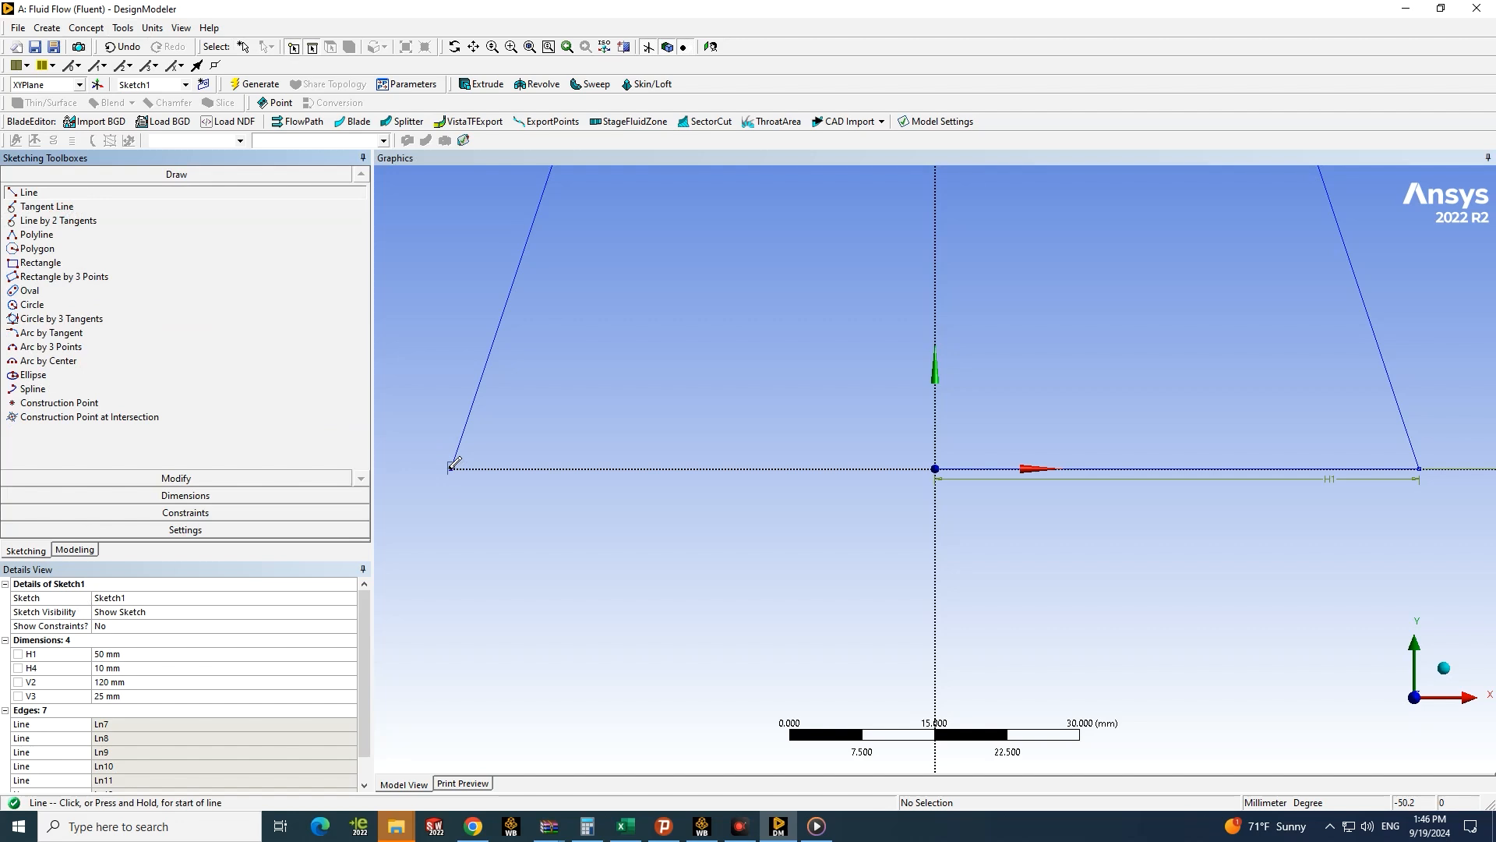
{"action": "left_click", "coordinate": [451, 467]}
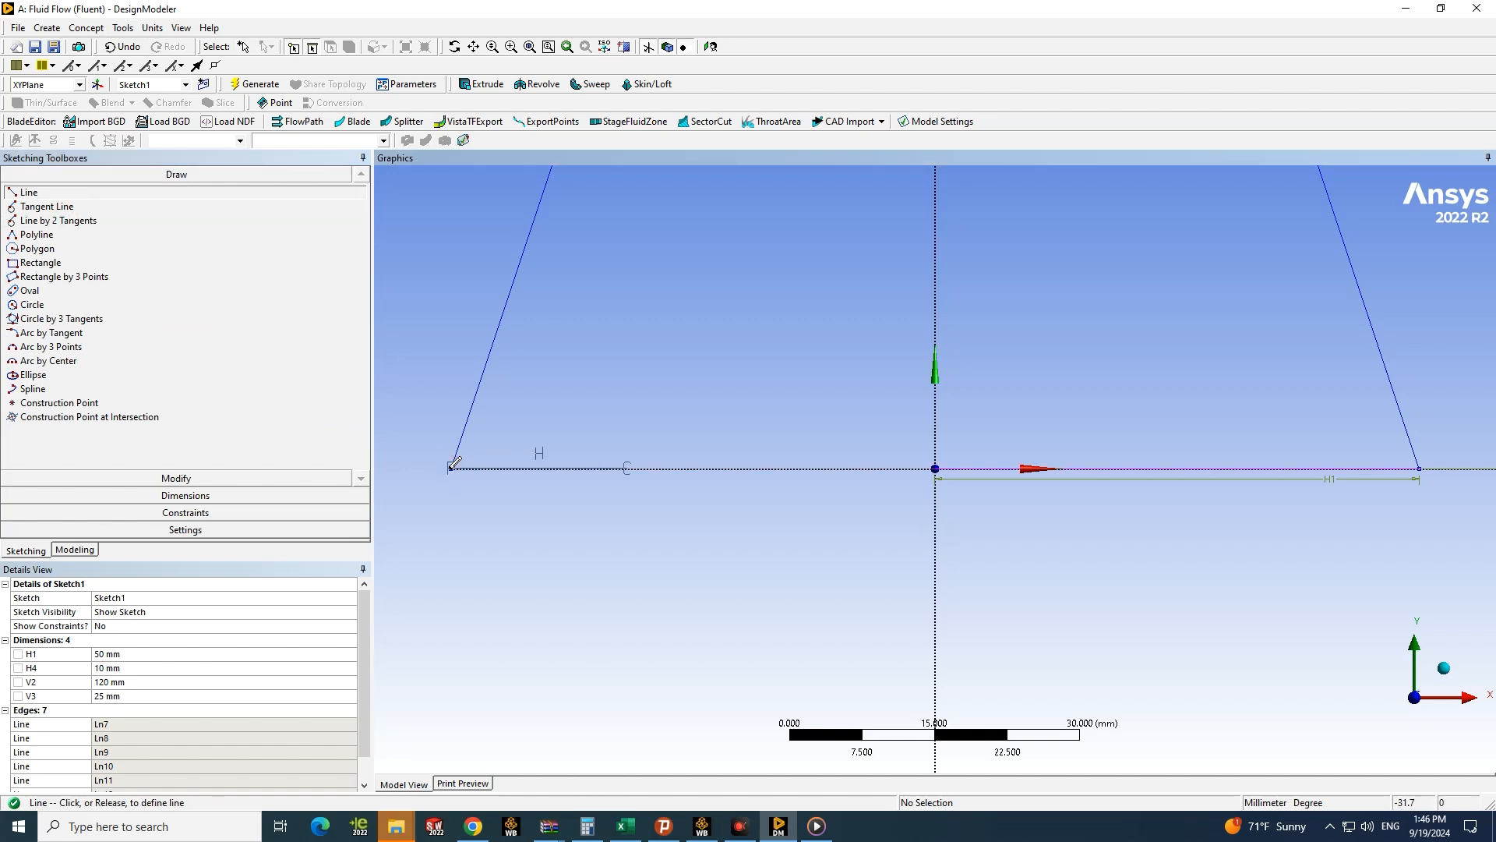
{"action": "left_click", "coordinate": [936, 467]}
{"action": "scroll", "coordinate": [960, 320], "scroll_direction": "down", "scroll_amount": 10}
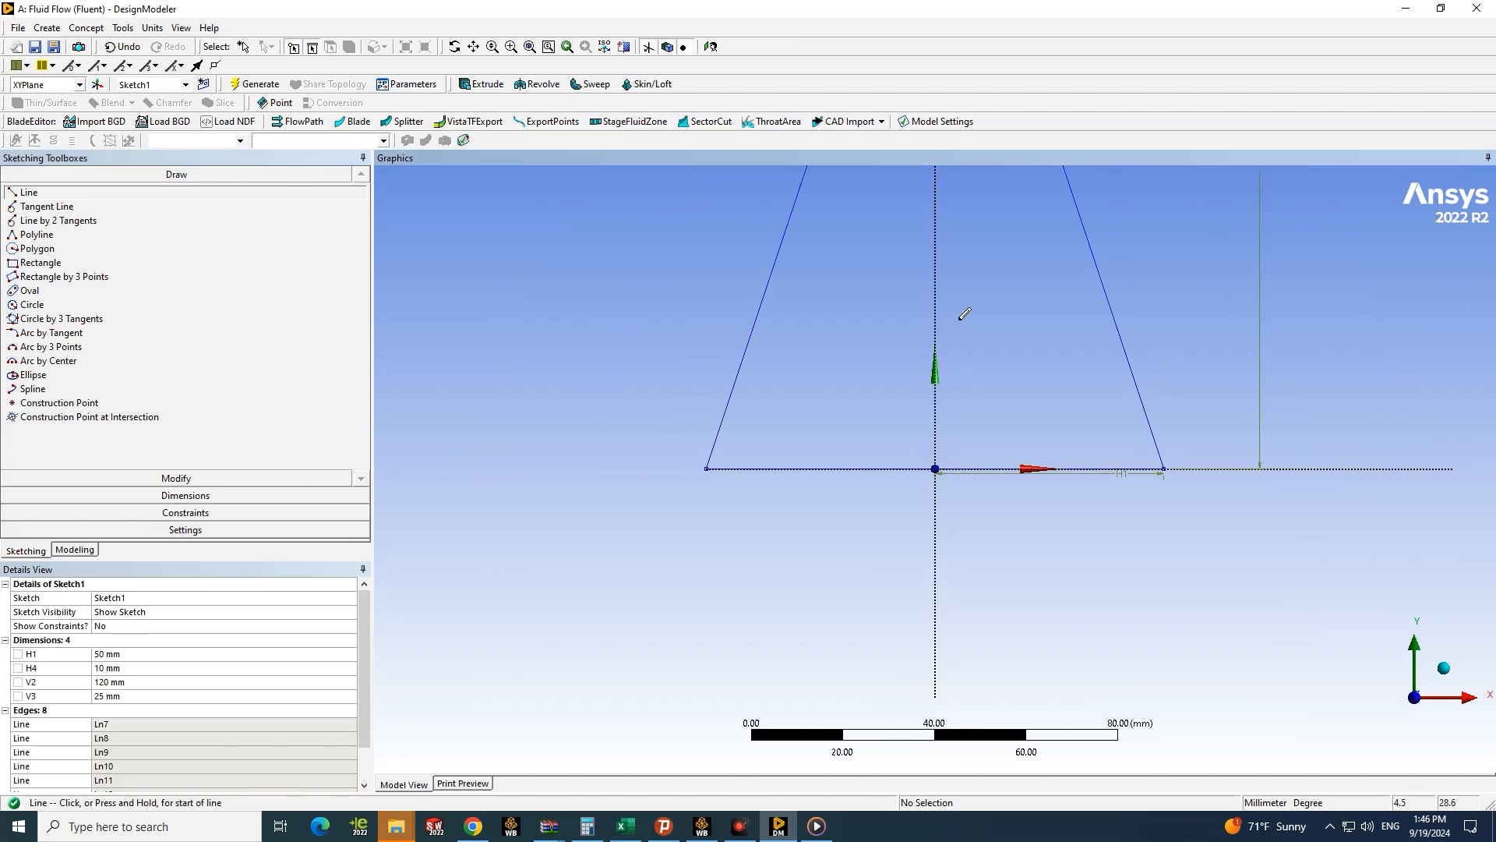
{"action": "key", "text": "Escape"}
{"action": "scroll", "coordinate": [960, 320], "scroll_direction": "down", "scroll_amount": 2}
{"action": "scroll", "coordinate": [957, 324], "scroll_direction": "up", "scroll_amount": 2}
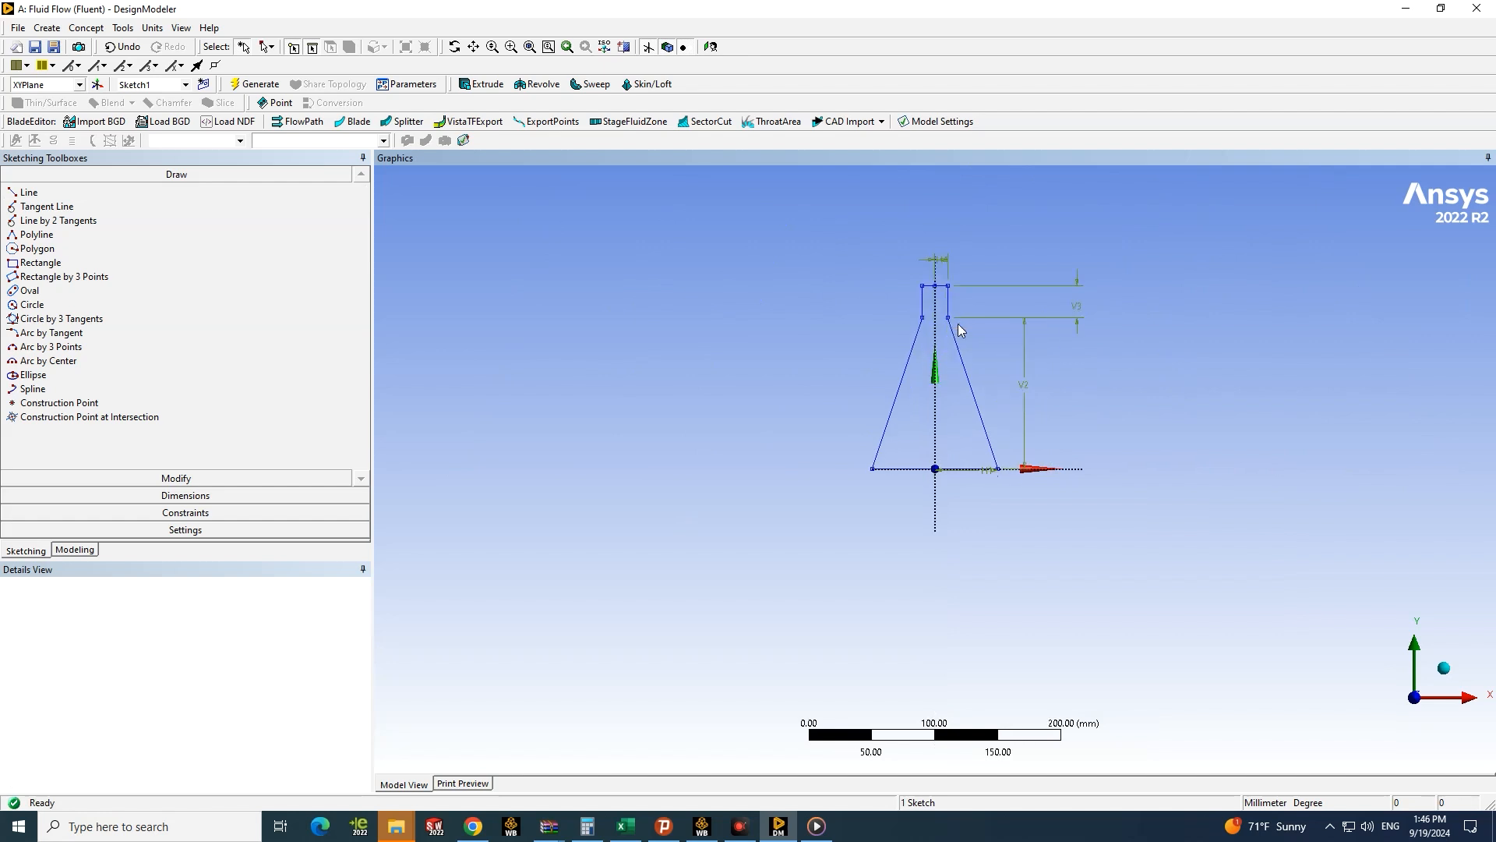
{"action": "scroll", "coordinate": [959, 325], "scroll_direction": "down", "scroll_amount": 2}
{"action": "scroll", "coordinate": [963, 325], "scroll_direction": "up", "scroll_amount": 1}
{"action": "scroll", "coordinate": [1019, 307], "scroll_direction": "up", "scroll_amount": 2}
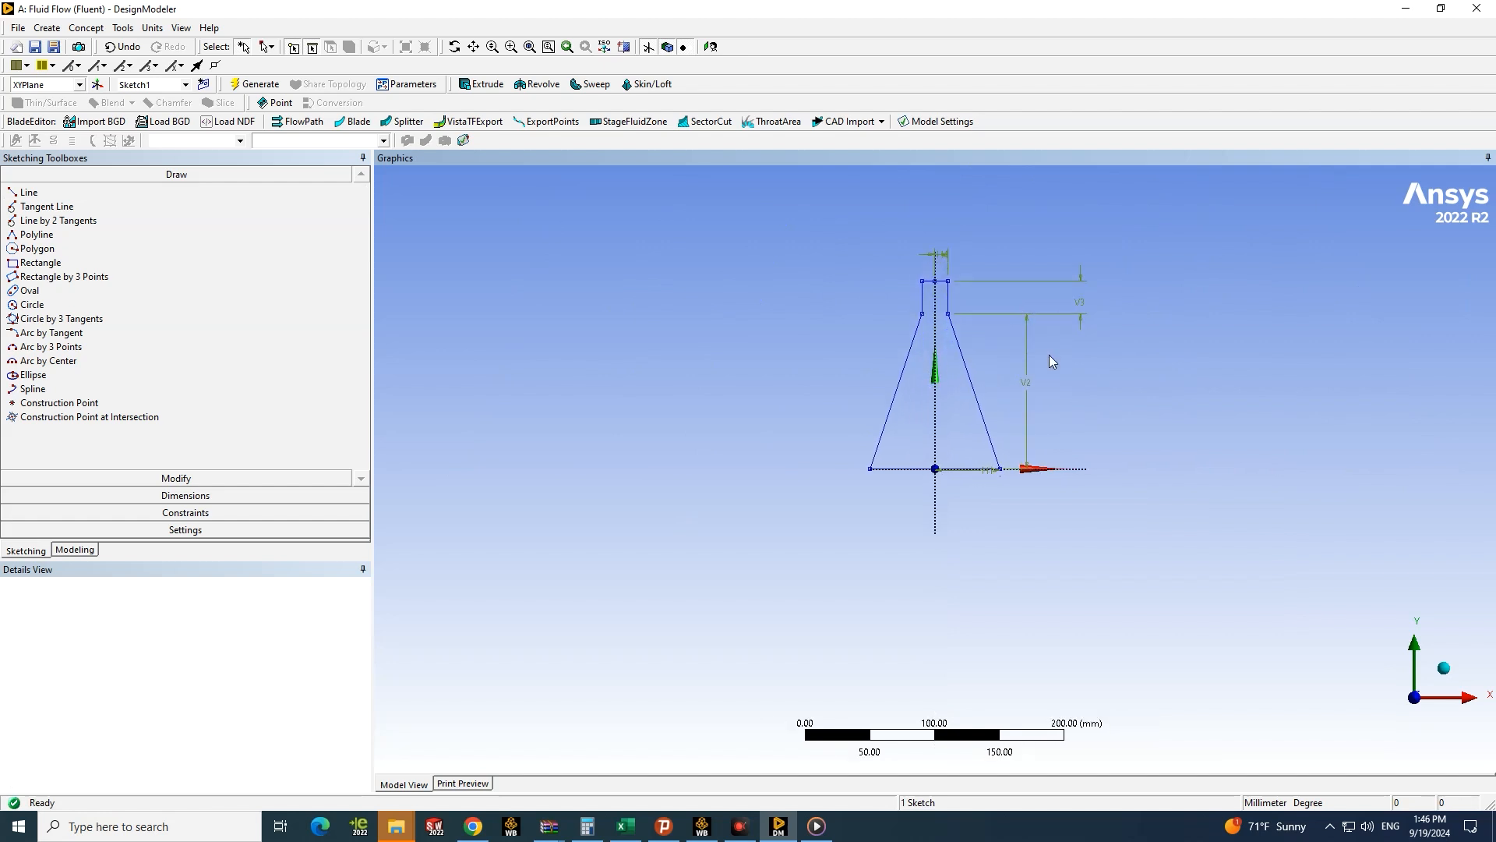
Step: Start a Surfaces From Sketches feature and apply the whole closed profile, picked with box selection, as its base object
{"action": "left_click", "coordinate": [82, 32]}
{"action": "left_click", "coordinate": [160, 141]}
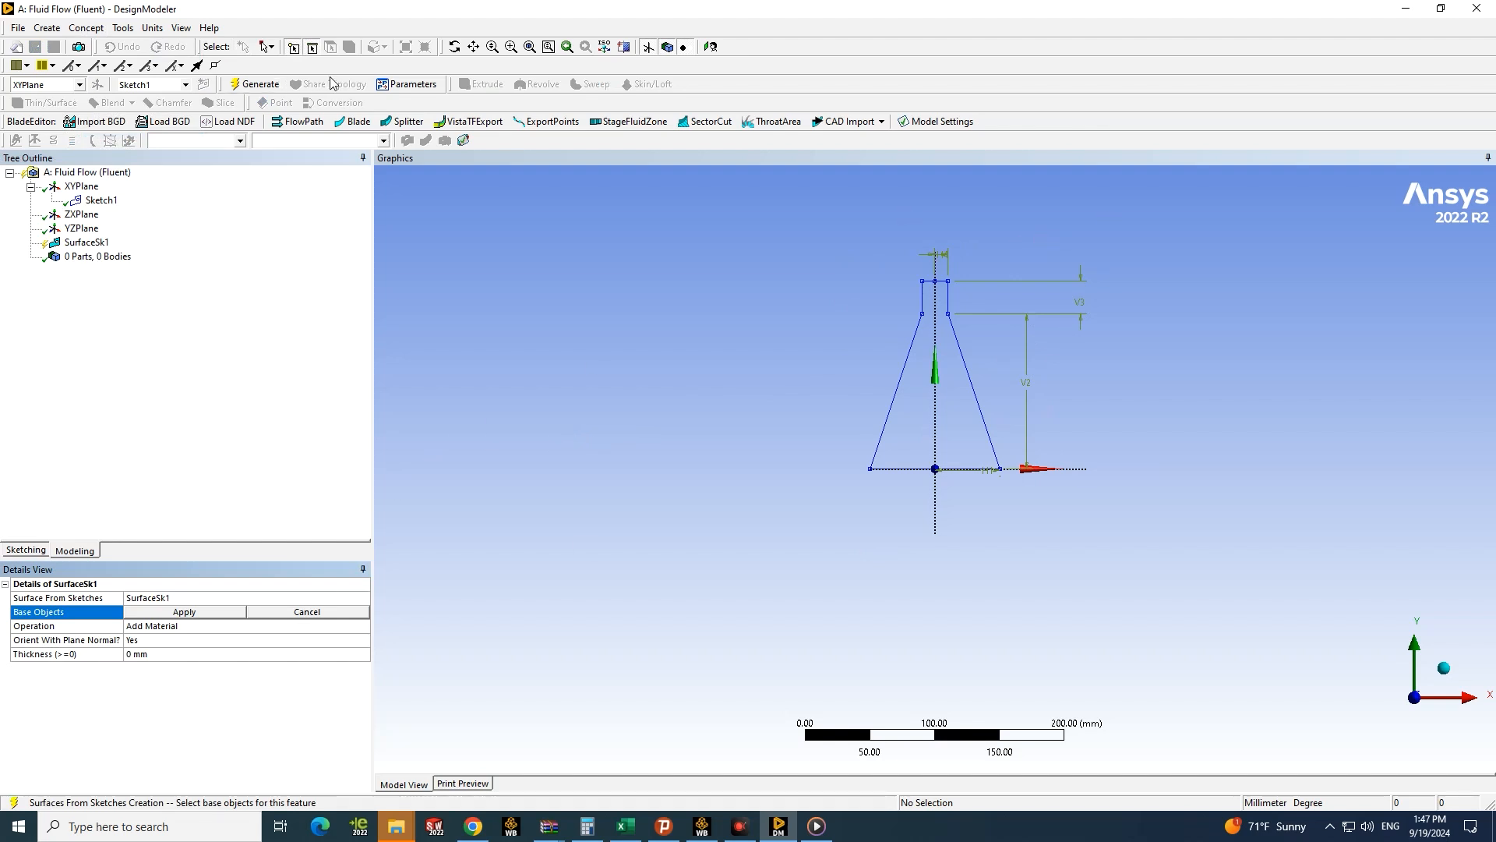
{"action": "left_click", "coordinate": [270, 46]}
{"action": "left_click", "coordinate": [292, 81]}
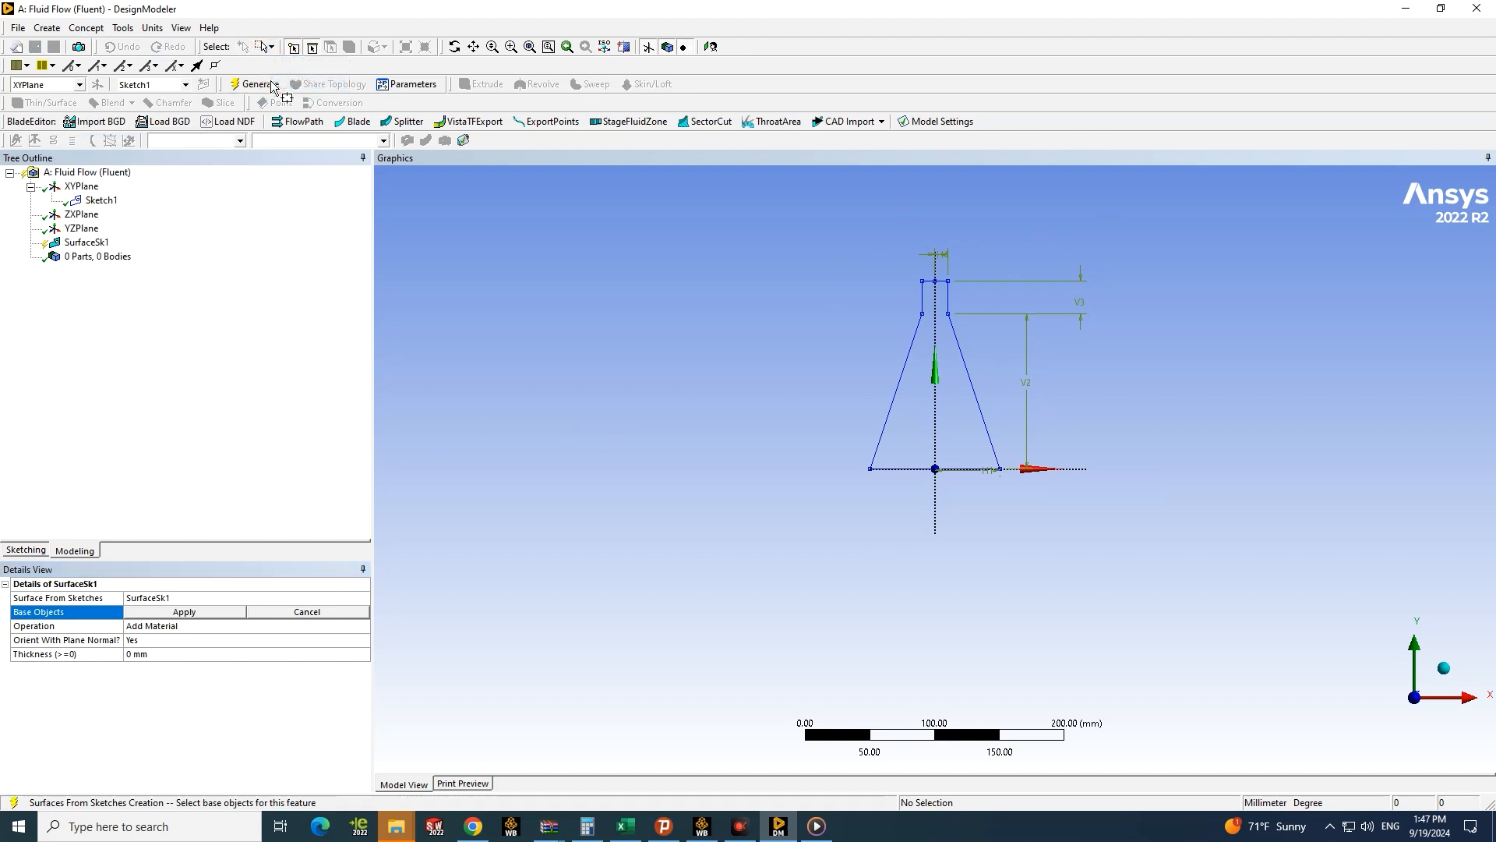
{"action": "left_click_drag", "start_coordinate": [1114, 221], "coordinate": [701, 546]}
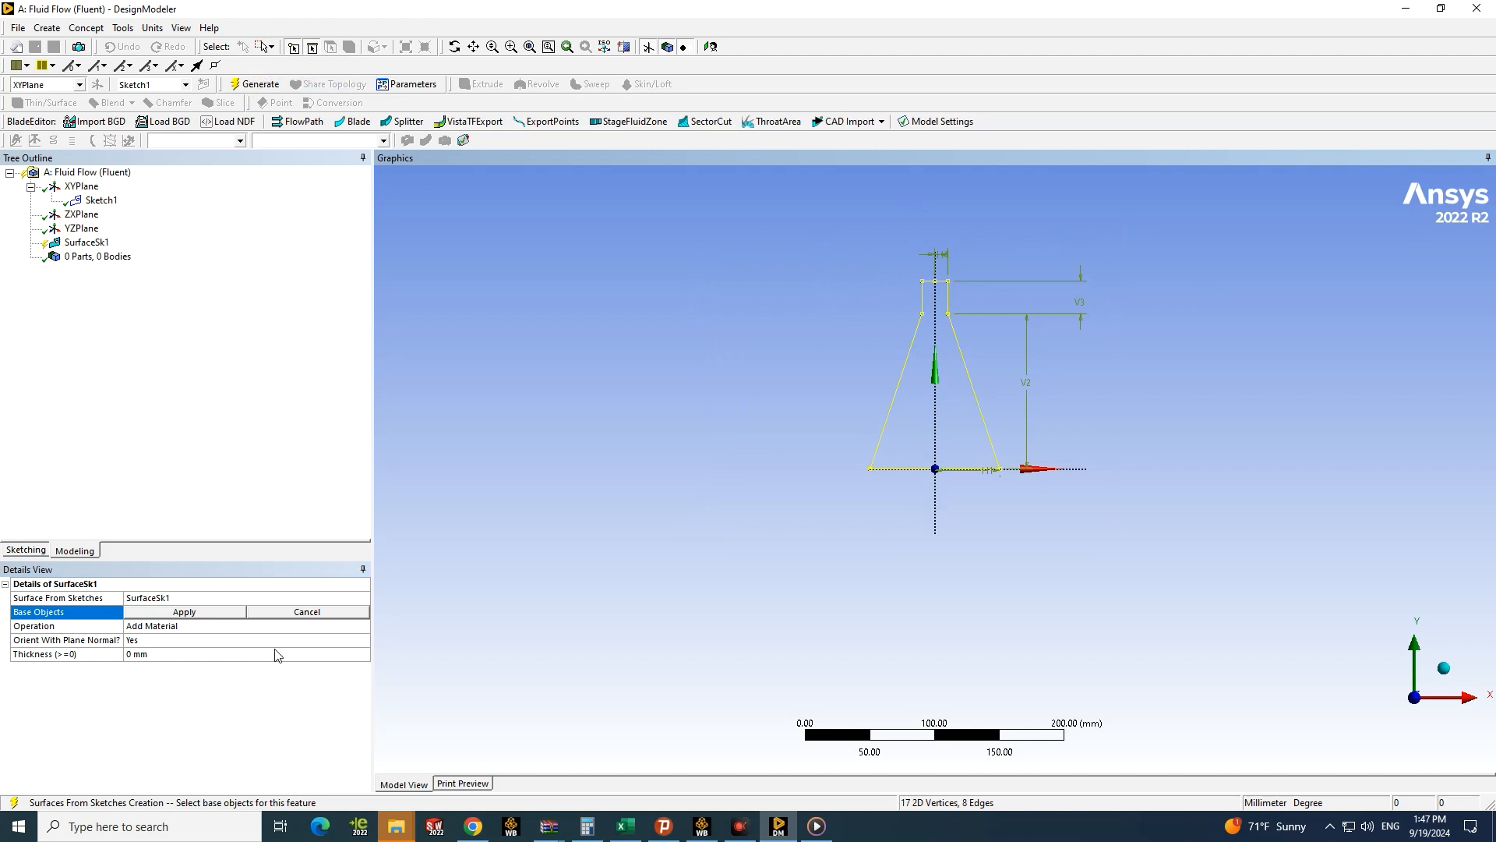
{"action": "left_click", "coordinate": [185, 611]}
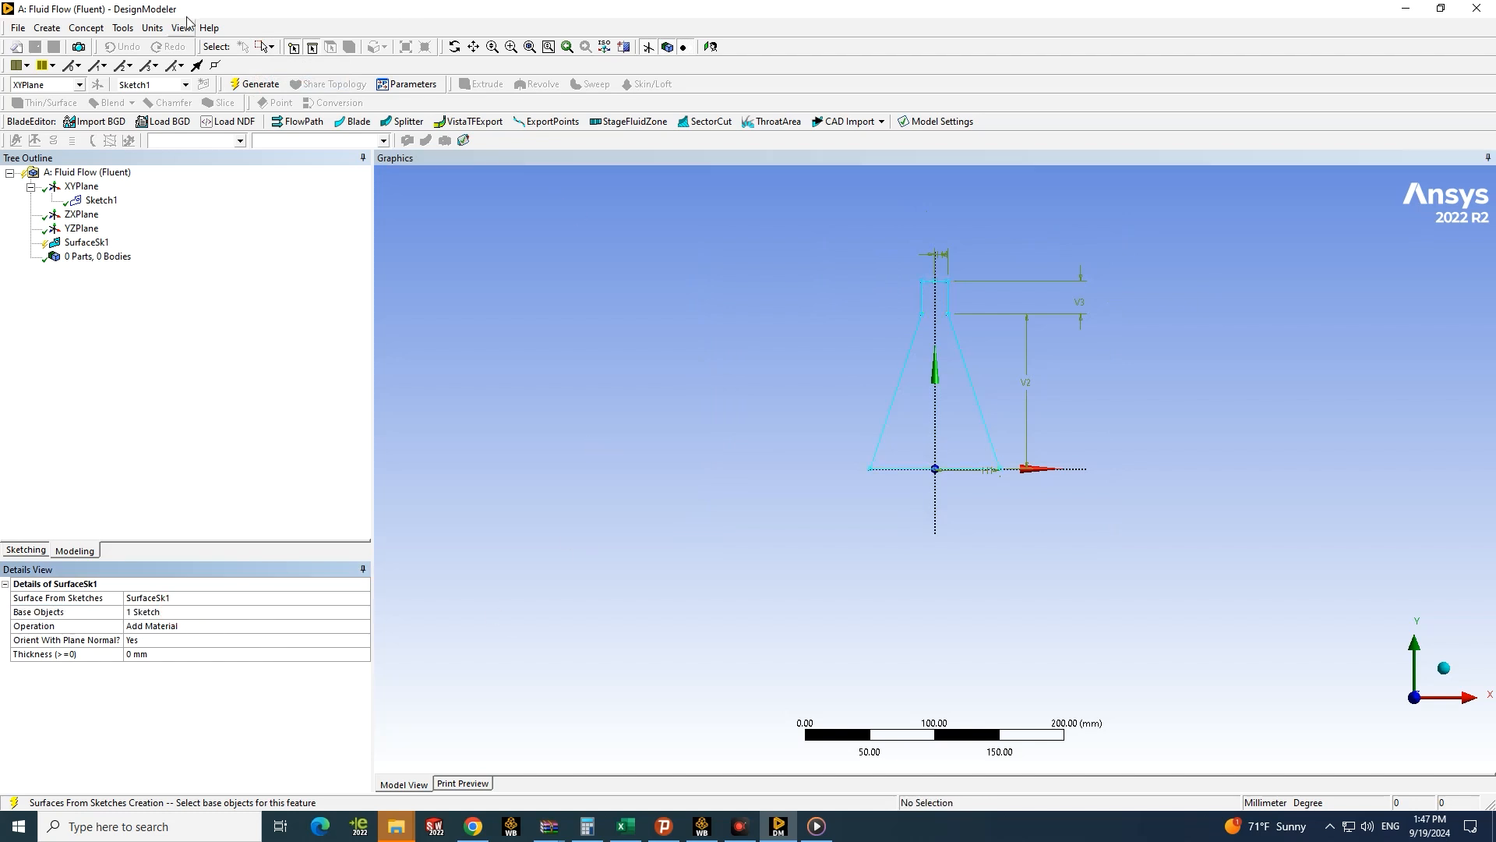
Step: Generate the sketch-based surface with Add Material and 0 mm thickness, after setting the selection mode
{"action": "left_click", "coordinate": [270, 47]}
{"action": "left_click", "coordinate": [292, 65]}
{"action": "scroll", "coordinate": [988, 337], "scroll_direction": "up", "scroll_amount": 2}
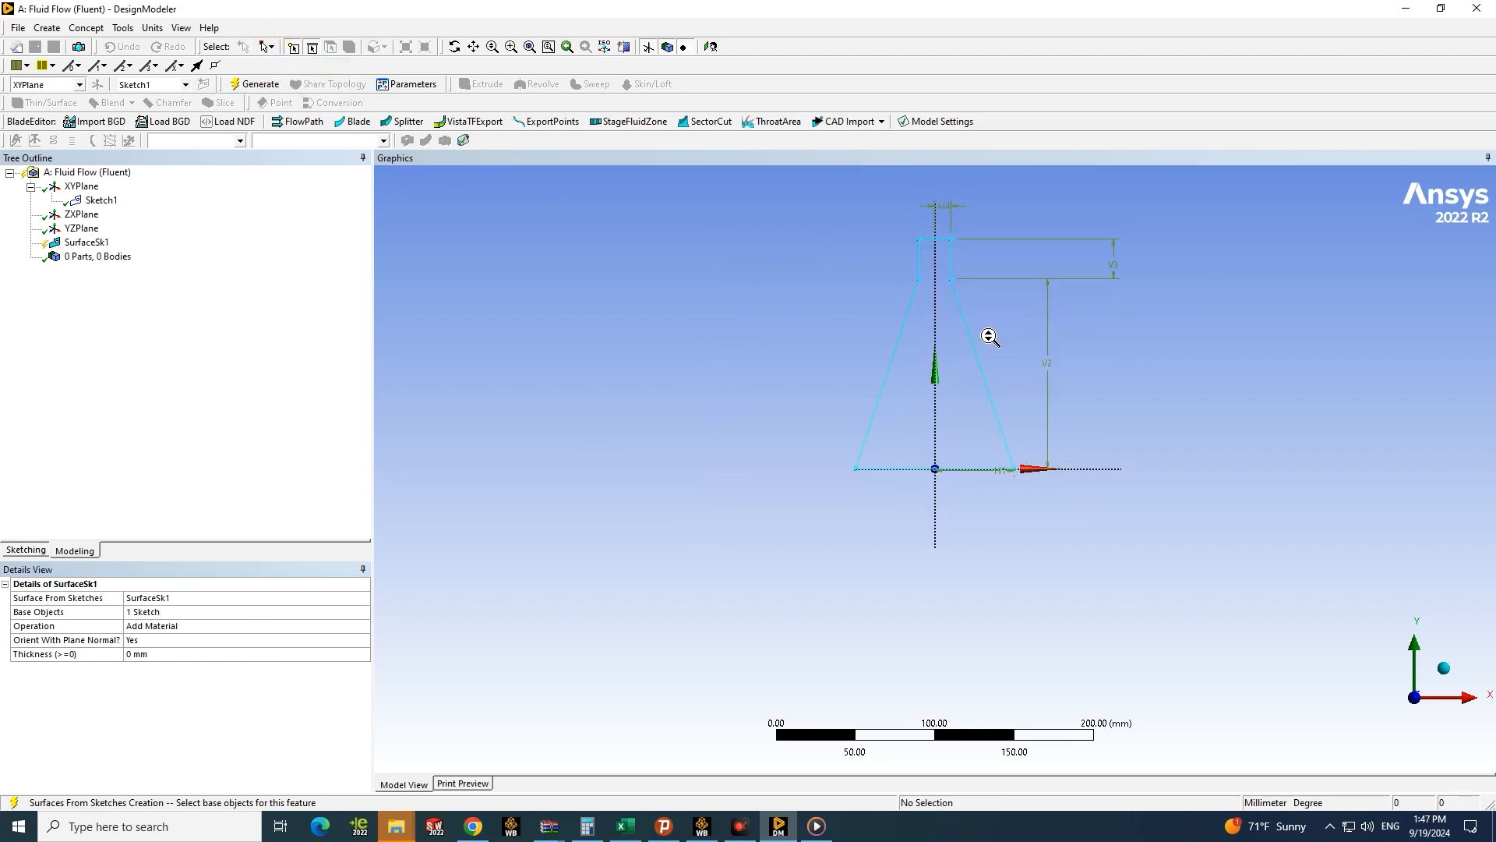
{"action": "scroll", "coordinate": [988, 337], "scroll_direction": "down", "scroll_amount": 3}
{"action": "scroll", "coordinate": [988, 337], "scroll_direction": "up", "scroll_amount": 1}
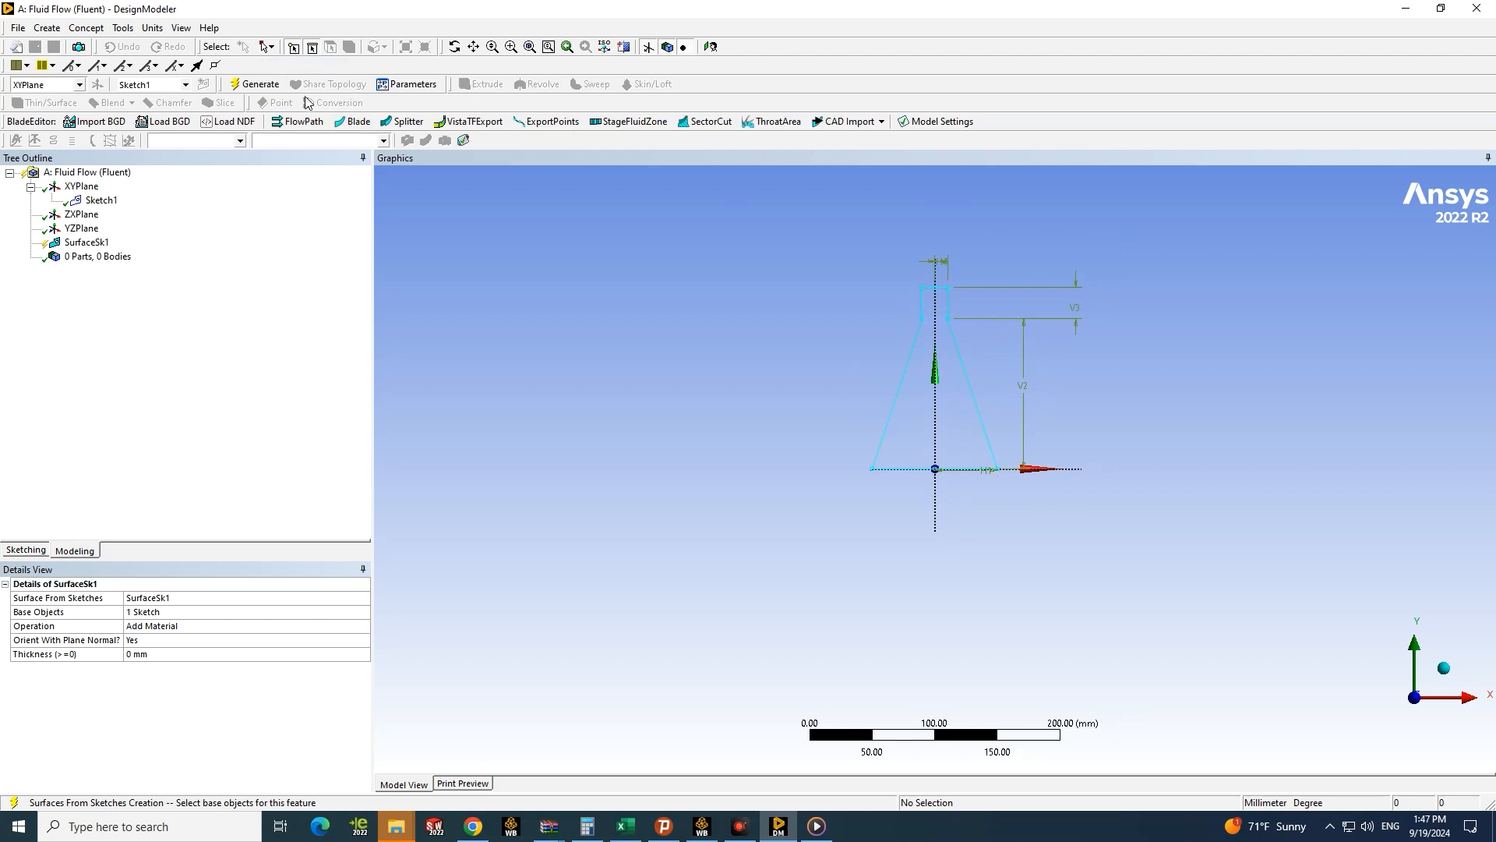
{"action": "left_click", "coordinate": [255, 84]}
Step: Set the Fluid/Solid property of the new surface body to Fluid
{"action": "scroll", "coordinate": [964, 439], "scroll_direction": "up", "scroll_amount": 5}
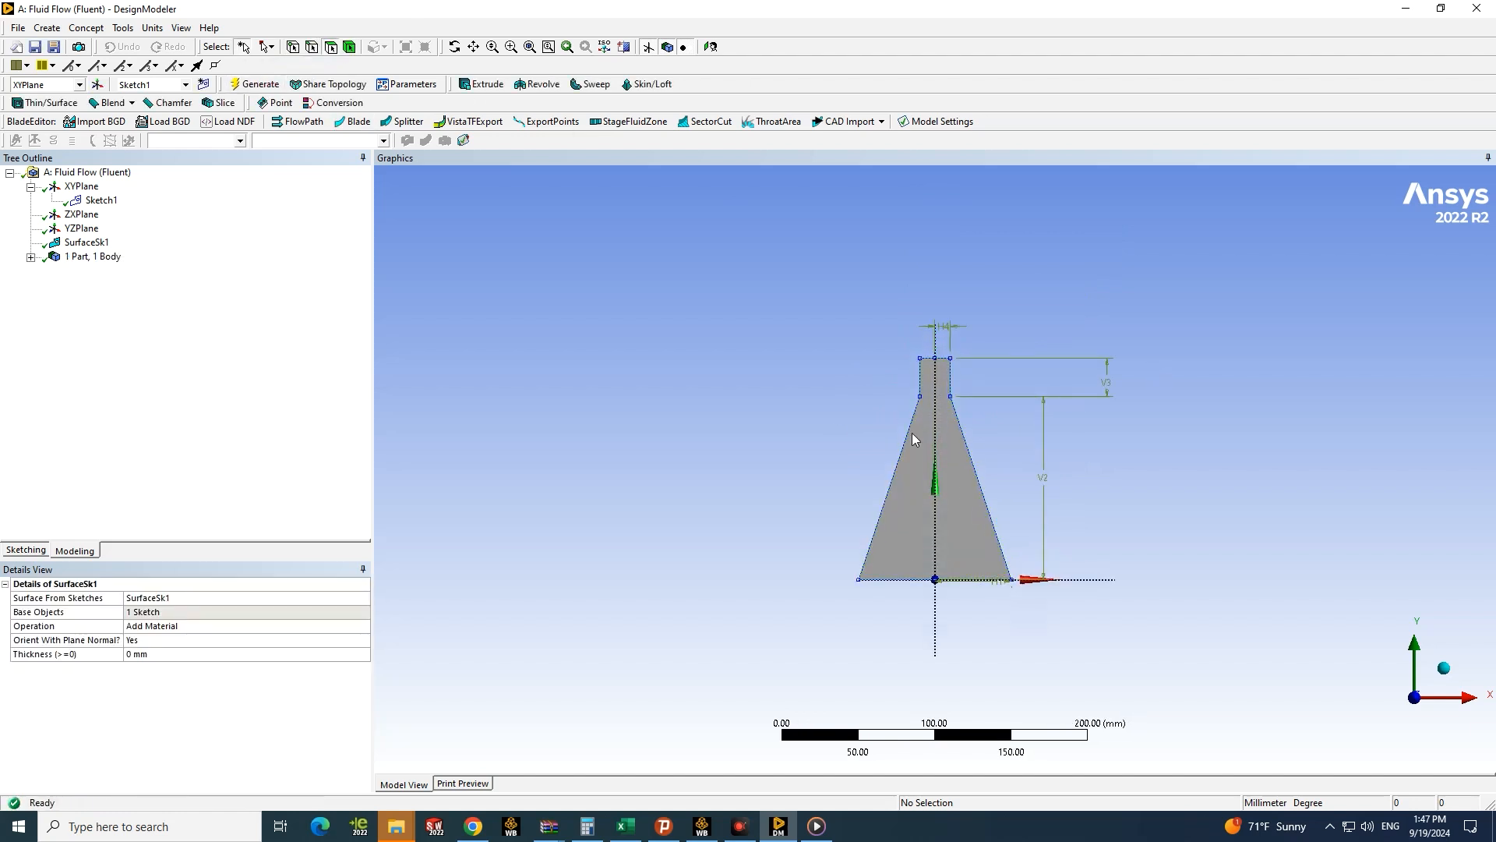
{"action": "scroll", "coordinate": [964, 439], "scroll_direction": "down", "scroll_amount": 3}
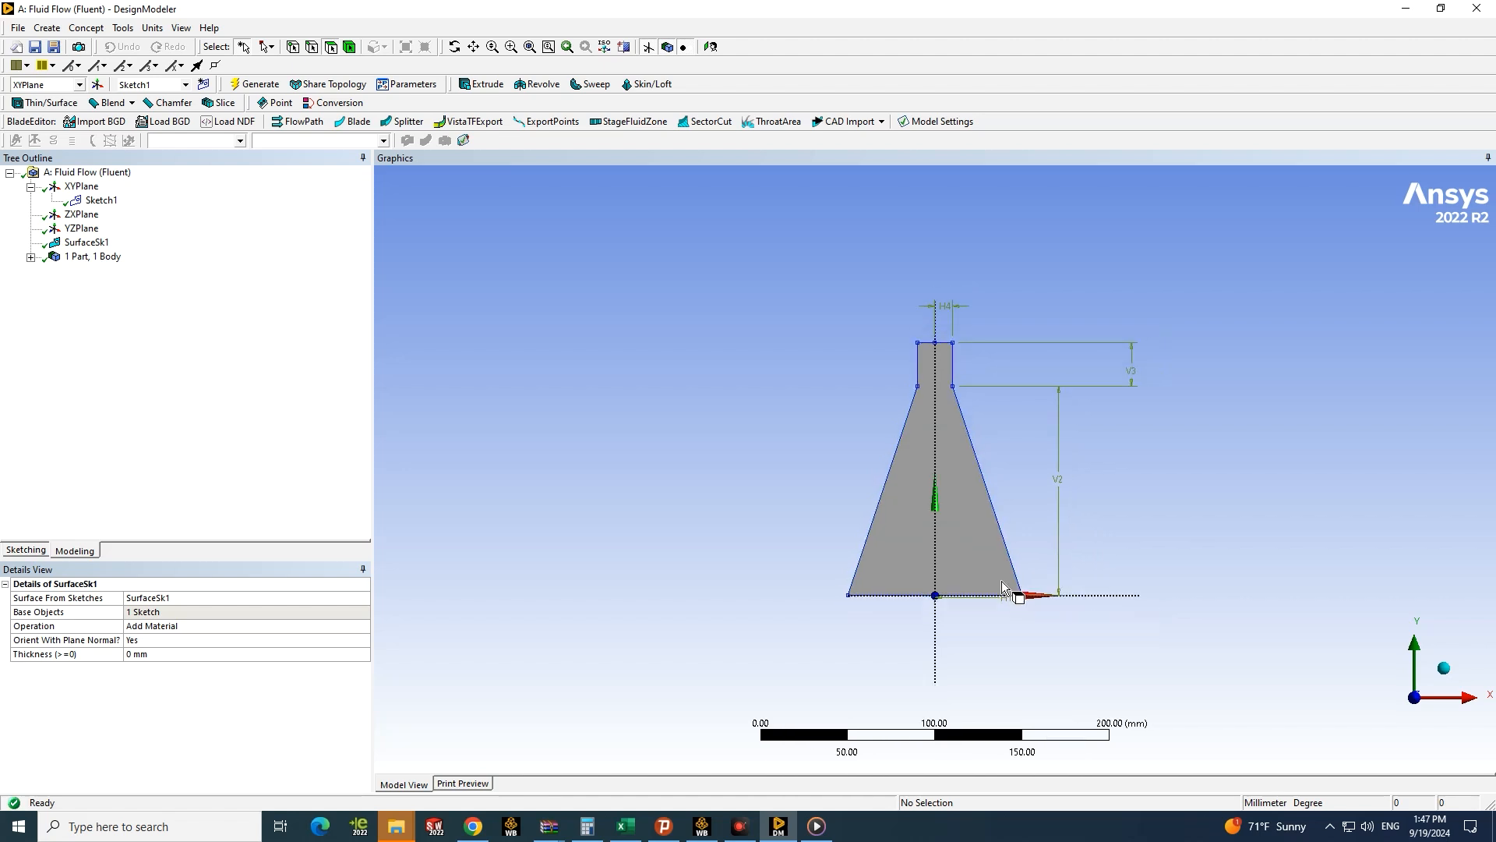
{"action": "scroll", "coordinate": [905, 533], "scroll_direction": "up", "scroll_amount": 4}
{"action": "scroll", "coordinate": [905, 533], "scroll_direction": "down", "scroll_amount": 2}
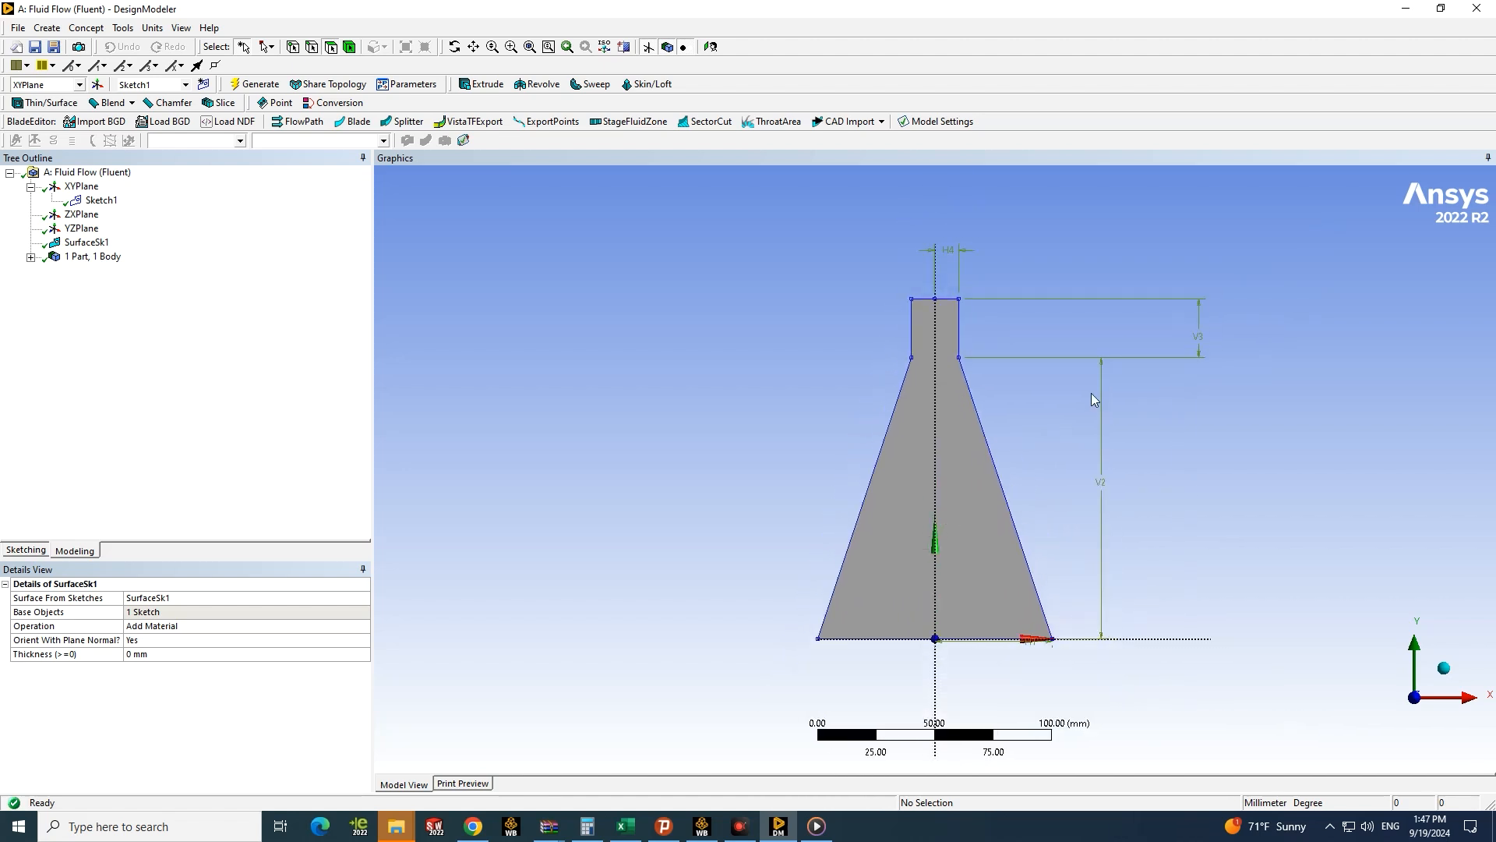
{"action": "scroll", "coordinate": [894, 387], "scroll_direction": "down", "scroll_amount": 1}
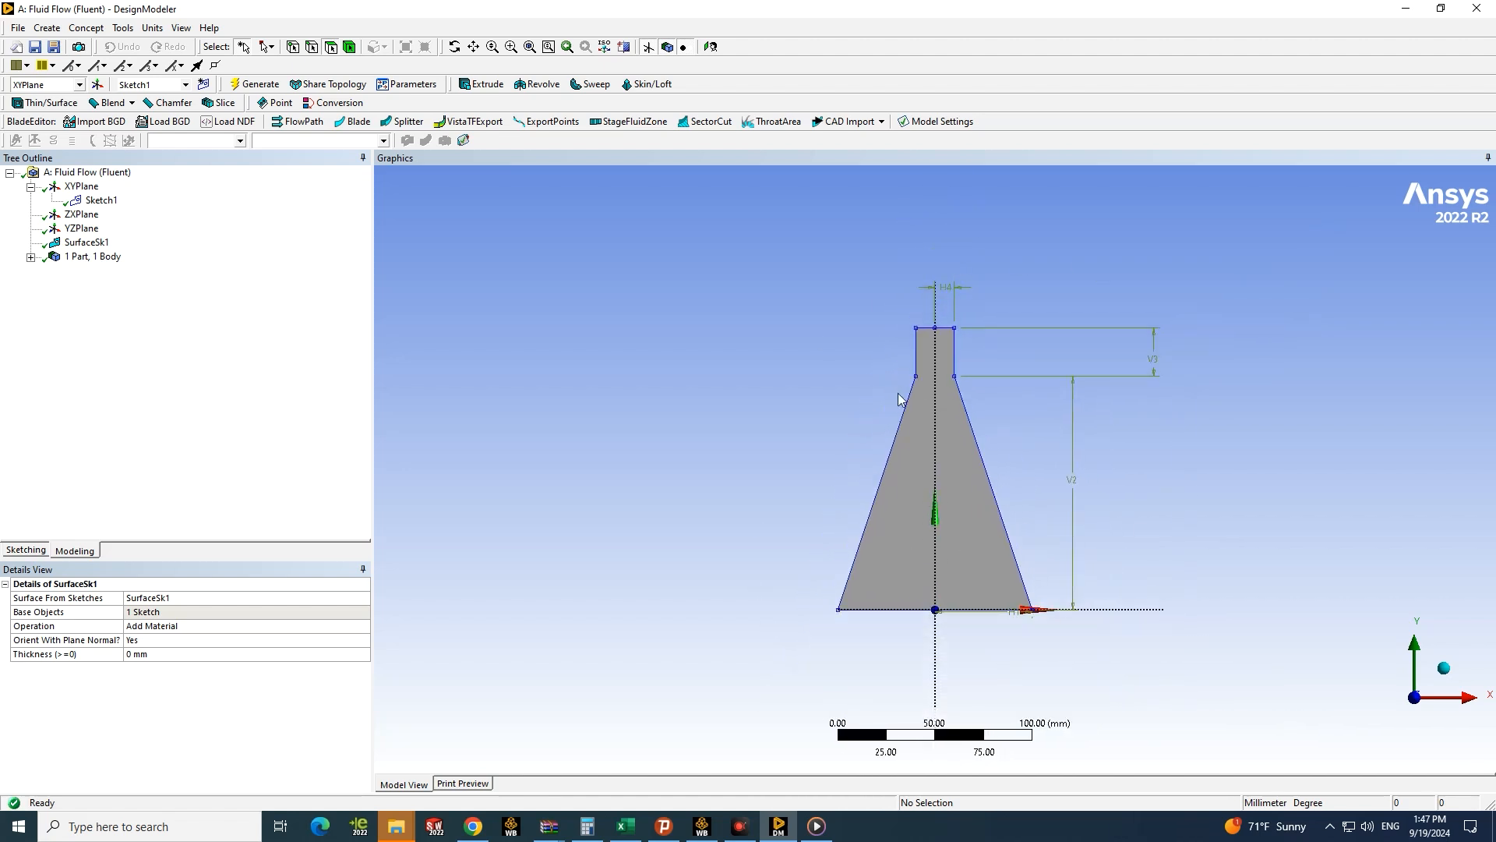
{"action": "left_click", "coordinate": [33, 257]}
{"action": "left_click", "coordinate": [89, 273]}
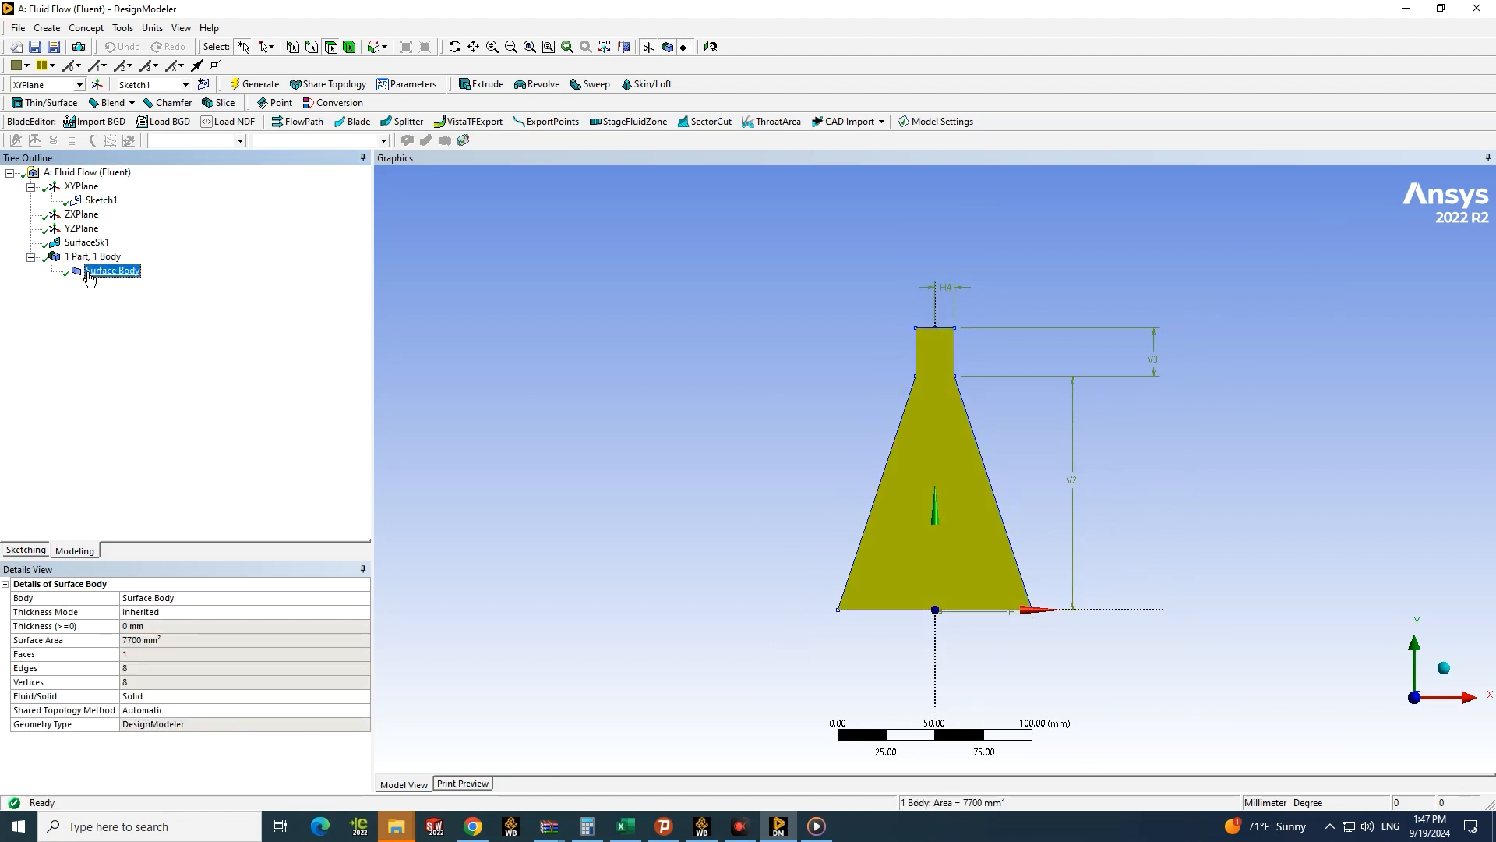
{"action": "left_click", "coordinate": [231, 696]}
{"action": "left_click", "coordinate": [363, 696]}
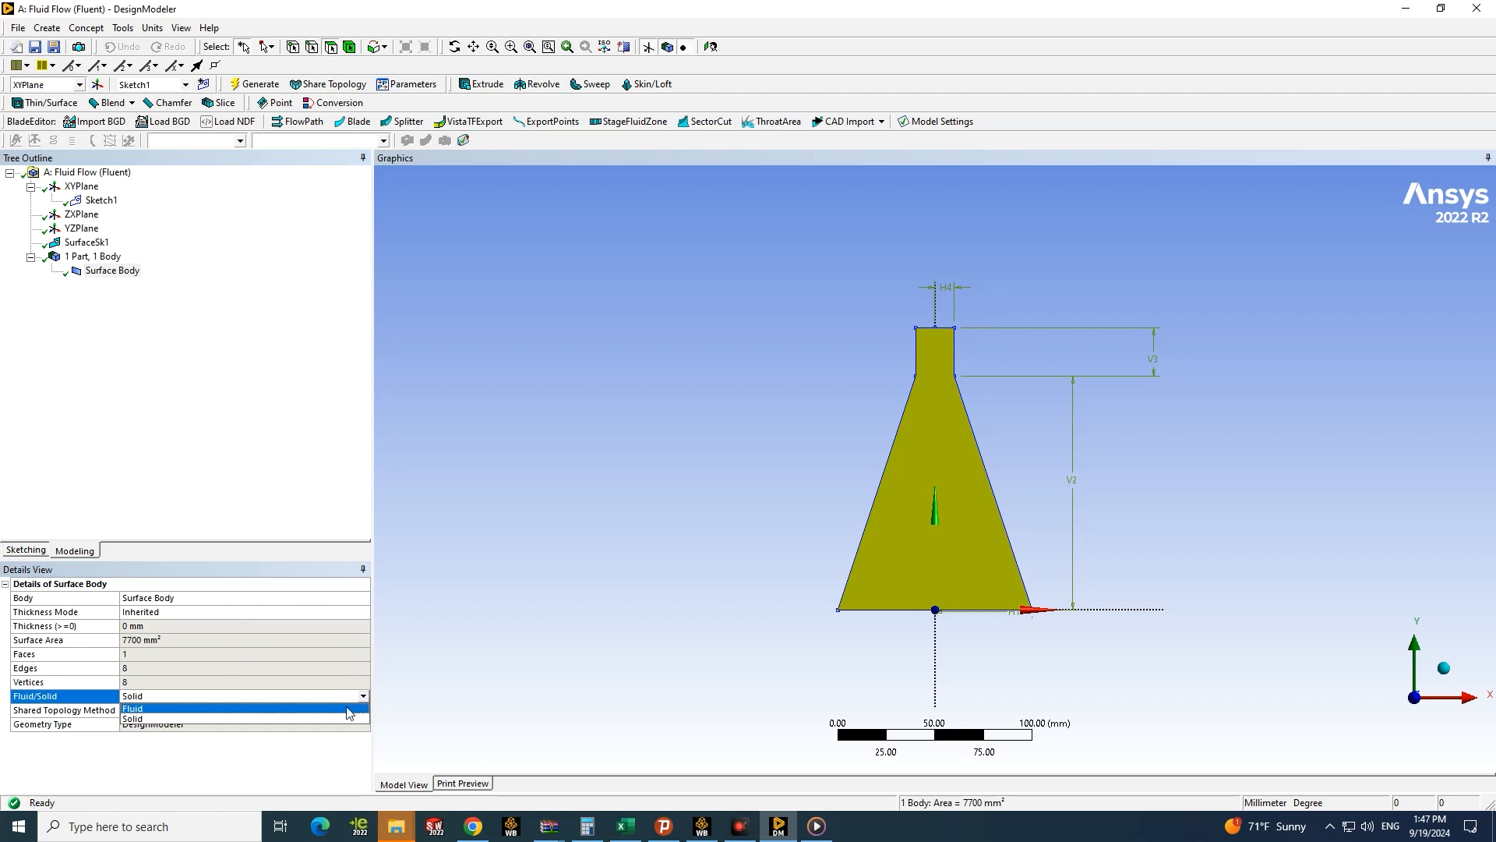
{"action": "left_click", "coordinate": [219, 708]}
Step: Close DesignModeler and open the Mesh cell of the Fluid Flow (Fluent) system for editing from Workbench
{"action": "scroll", "coordinate": [942, 333], "scroll_direction": "up", "scroll_amount": 2}
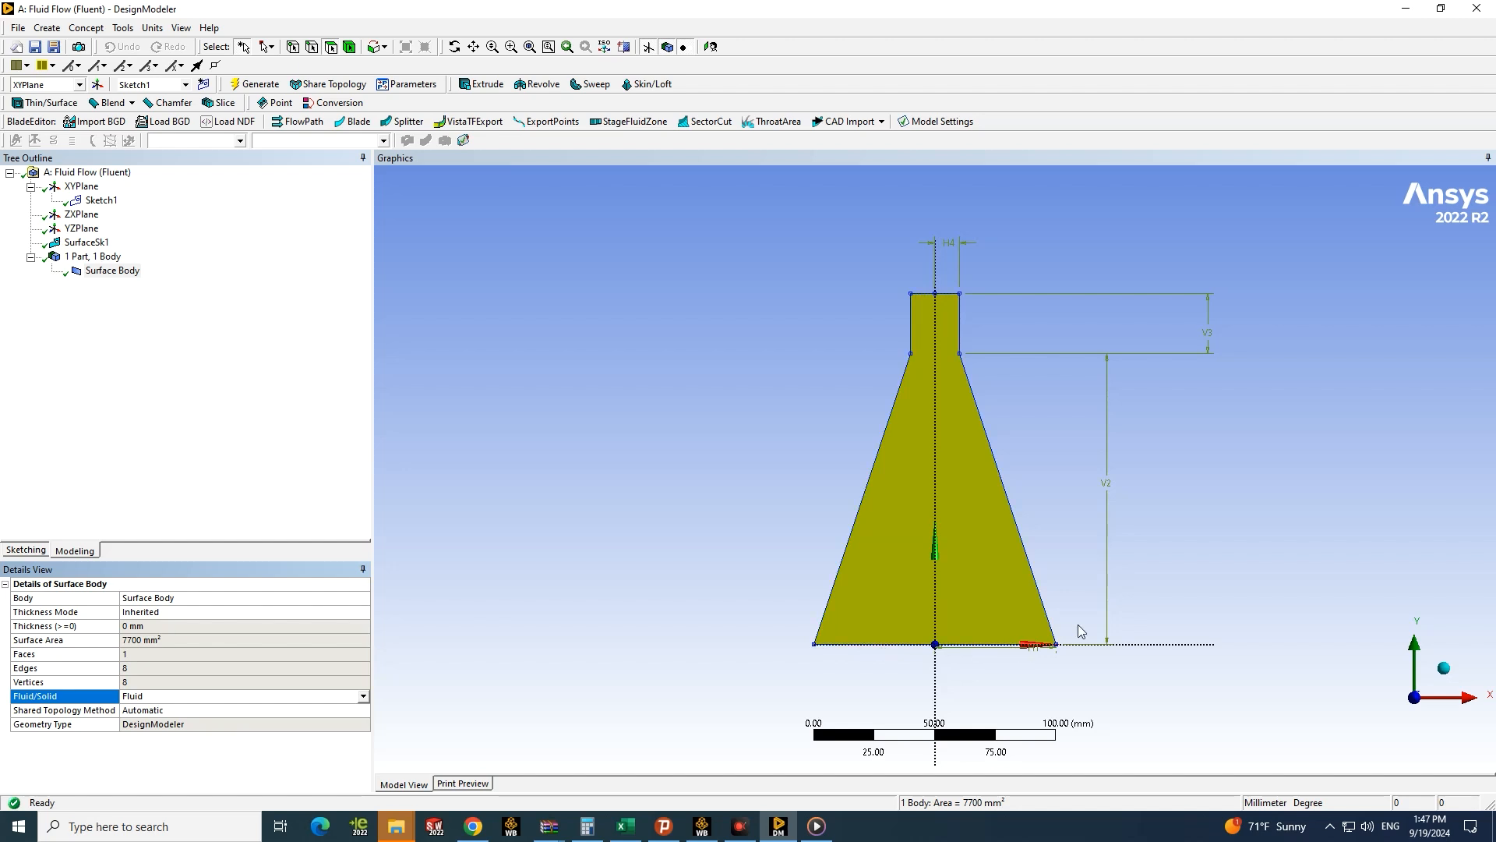
{"action": "scroll", "coordinate": [874, 457], "scroll_direction": "down", "scroll_amount": 3}
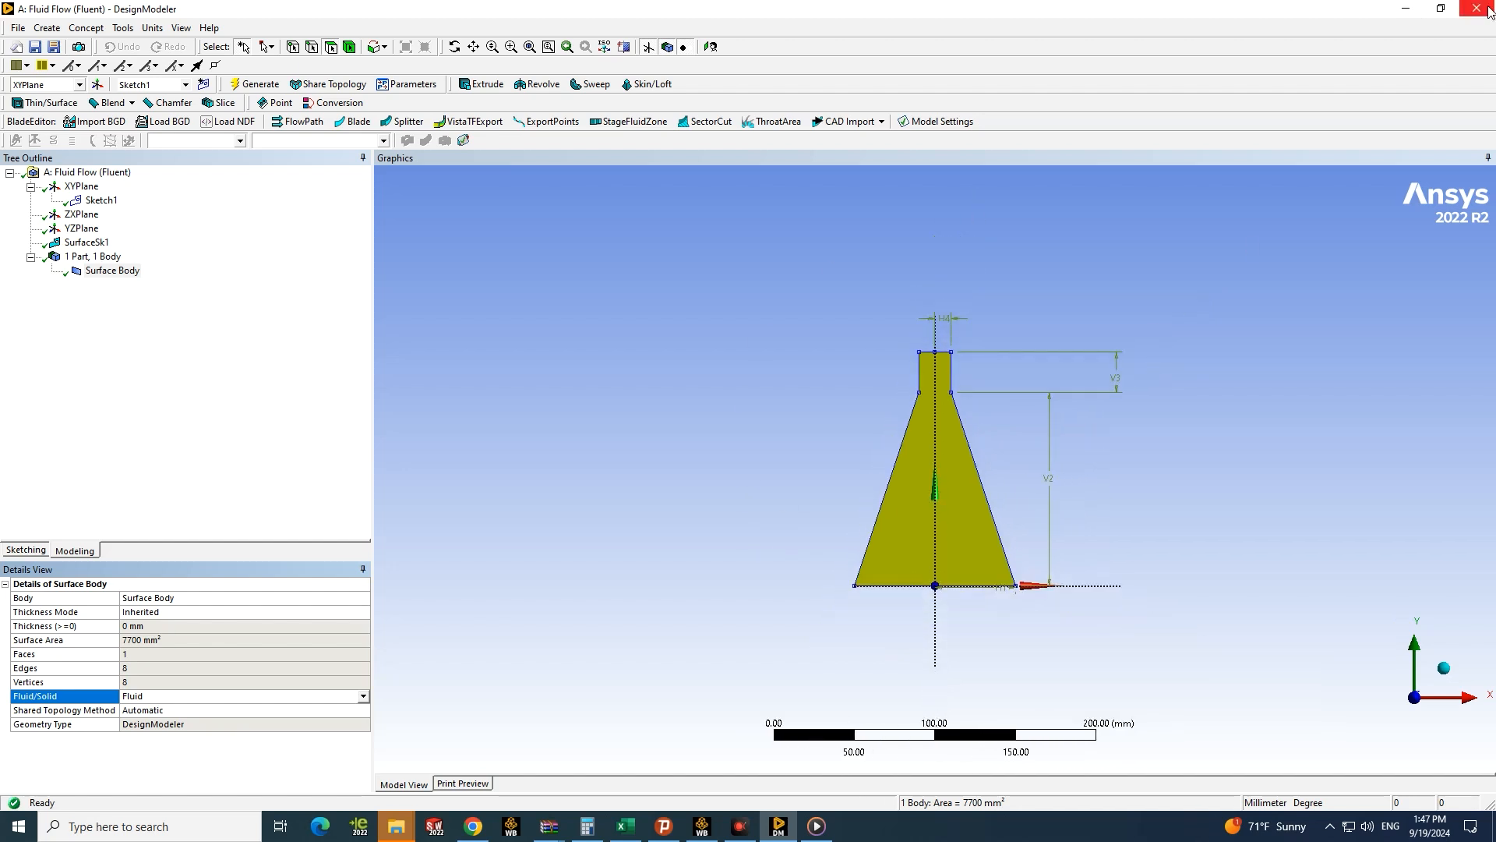
{"action": "left_click", "coordinate": [1130, 455]}
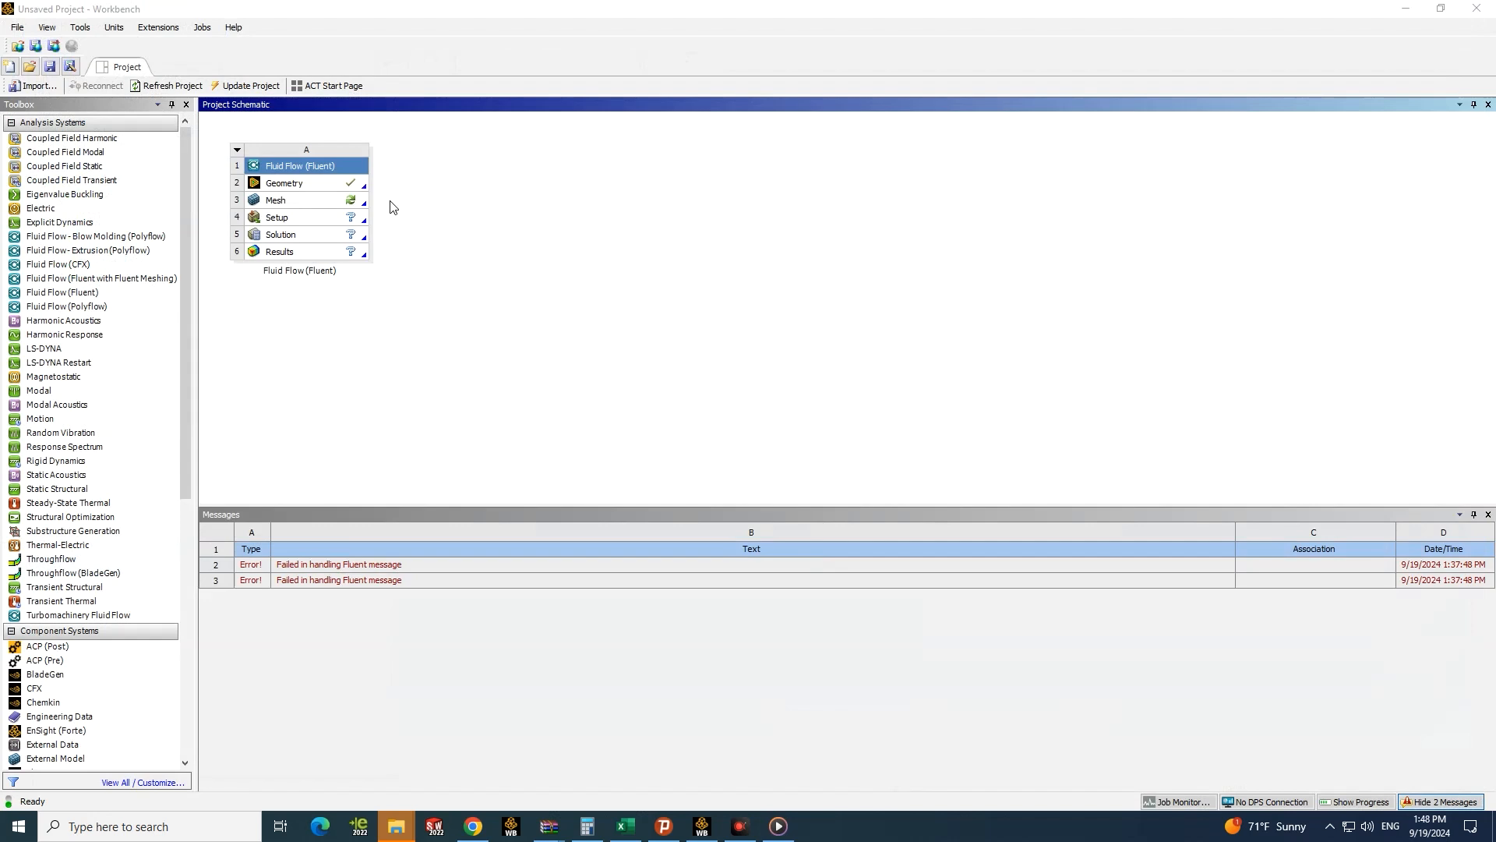
{"action": "right_click", "coordinate": [324, 201]}
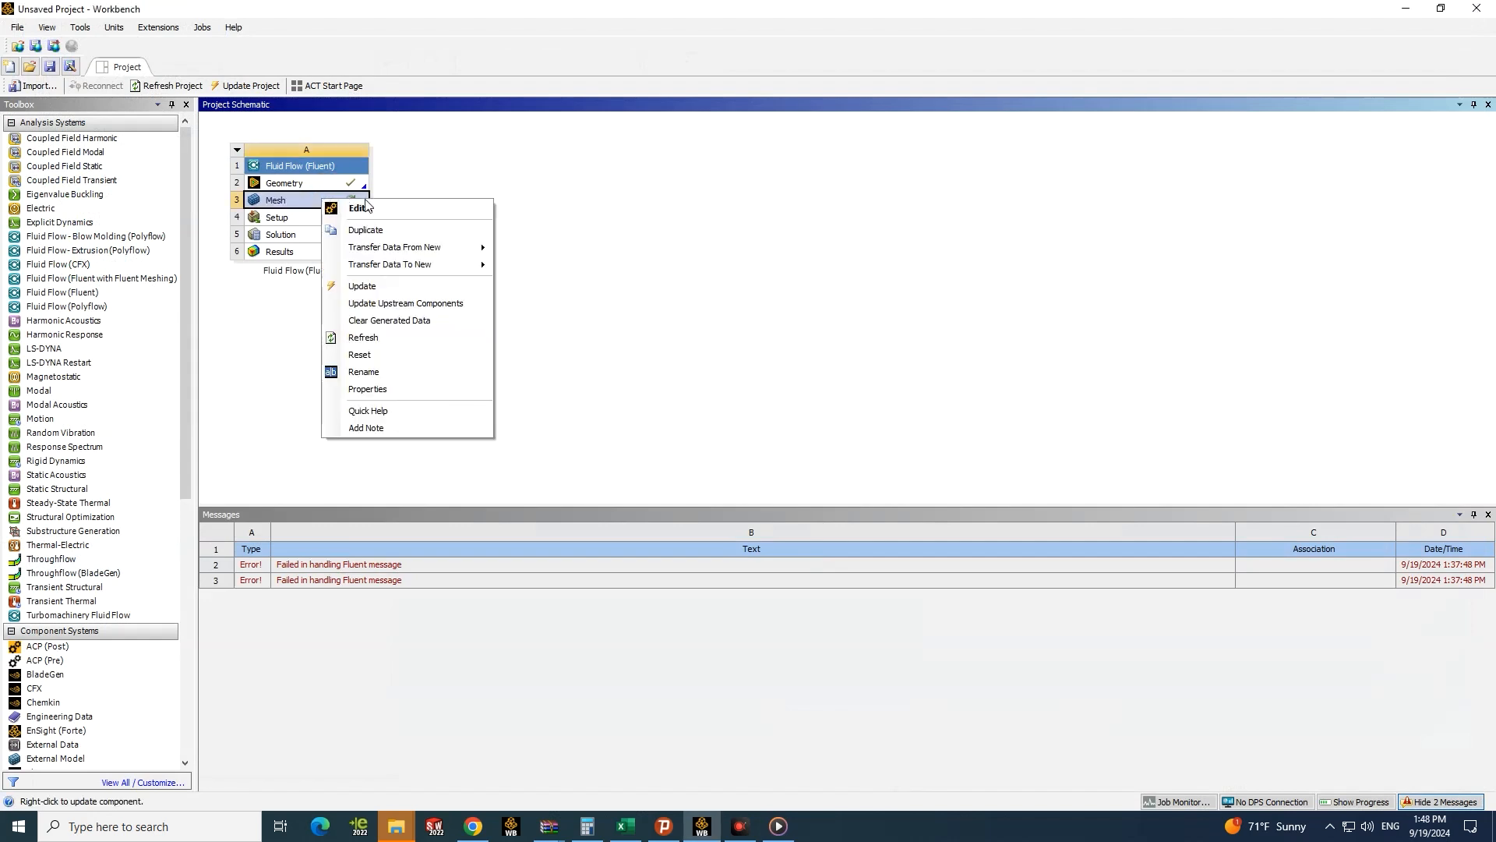
{"action": "left_click", "coordinate": [397, 212]}
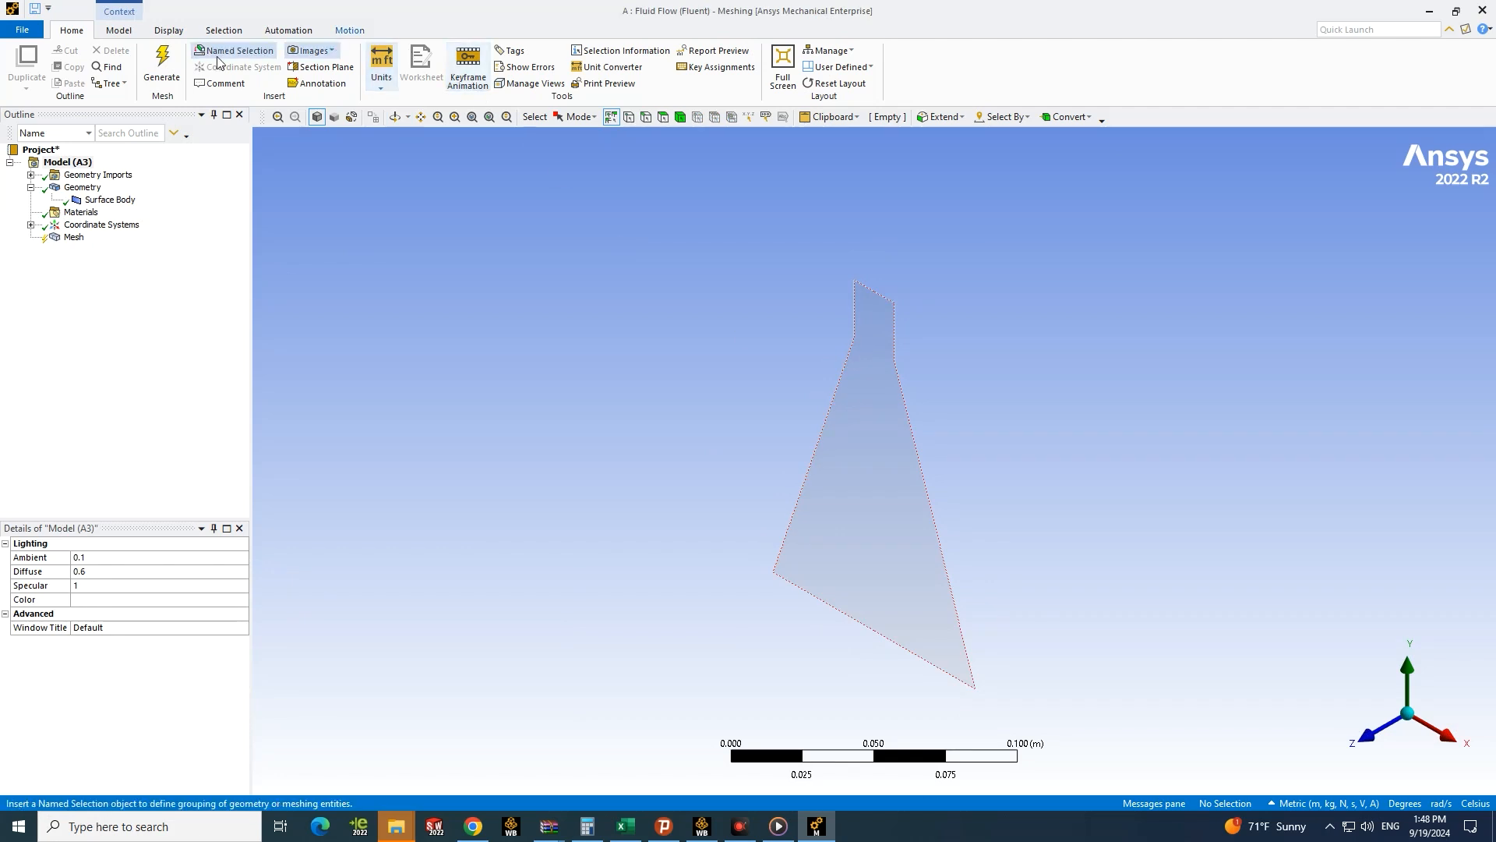
Step: Generate the mesh with the default element size and orient the view straight onto the XY plane
{"action": "left_click", "coordinate": [166, 74]}
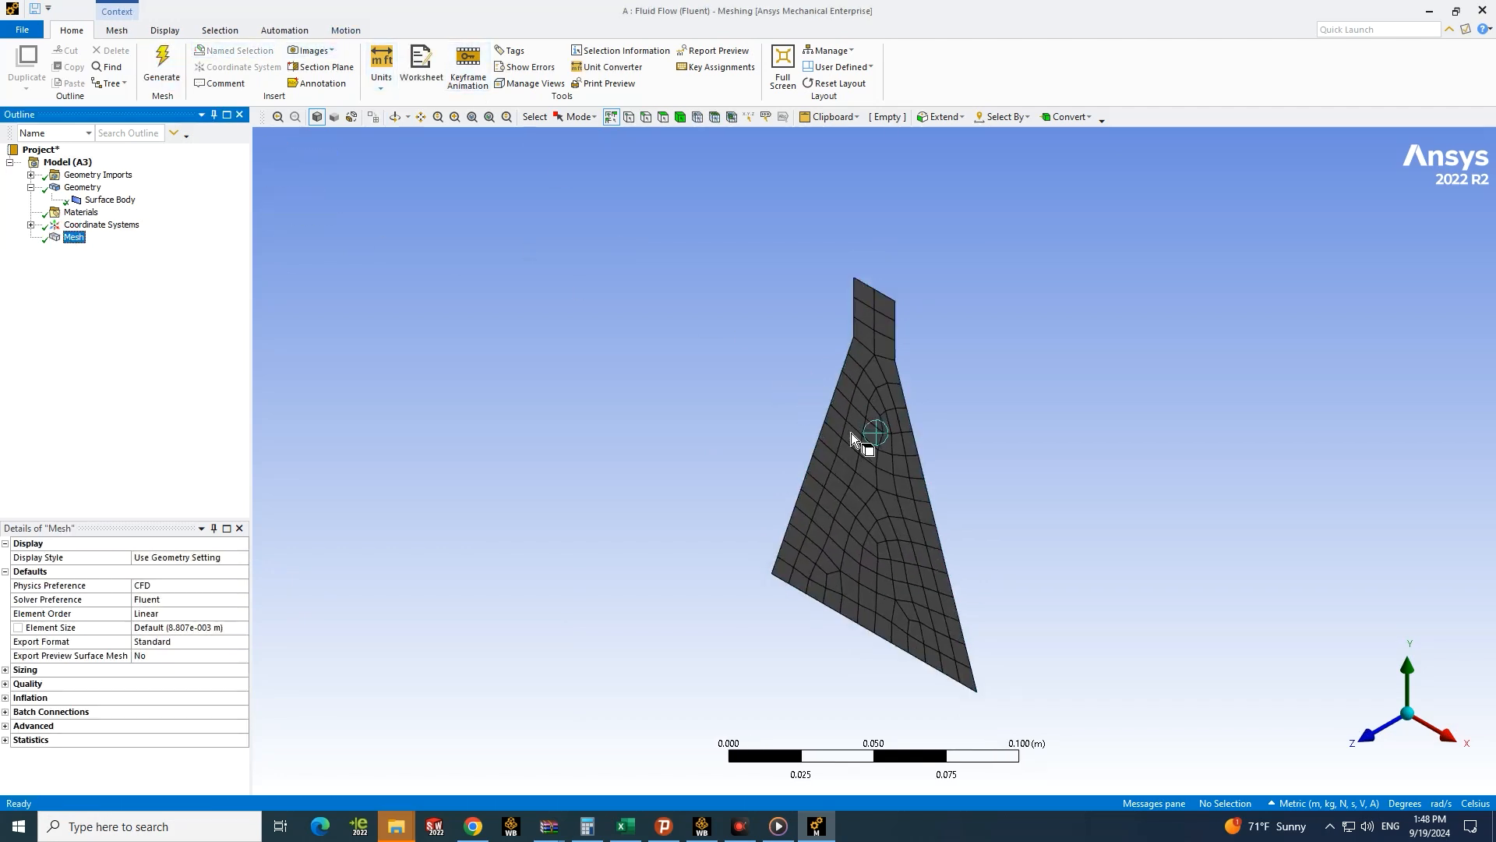
{"action": "scroll", "coordinate": [851, 433], "scroll_direction": "down", "scroll_amount": 2}
{"action": "scroll", "coordinate": [851, 432], "scroll_direction": "up", "scroll_amount": 3}
{"action": "scroll", "coordinate": [851, 432], "scroll_direction": "down", "scroll_amount": 2}
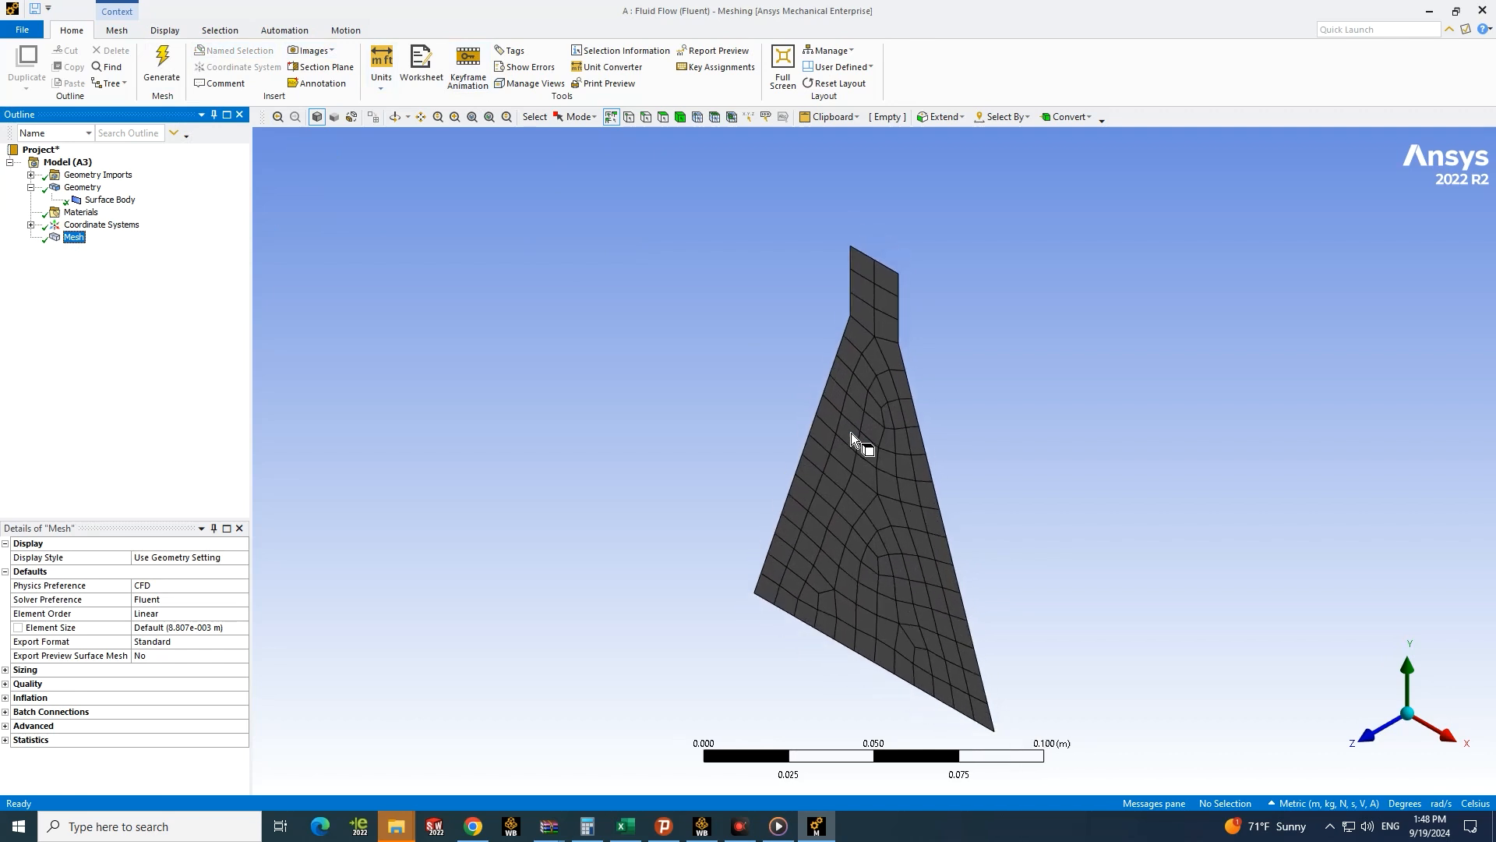
{"action": "left_click", "coordinate": [1371, 732]}
{"action": "scroll", "coordinate": [852, 411], "scroll_direction": "down", "scroll_amount": 2}
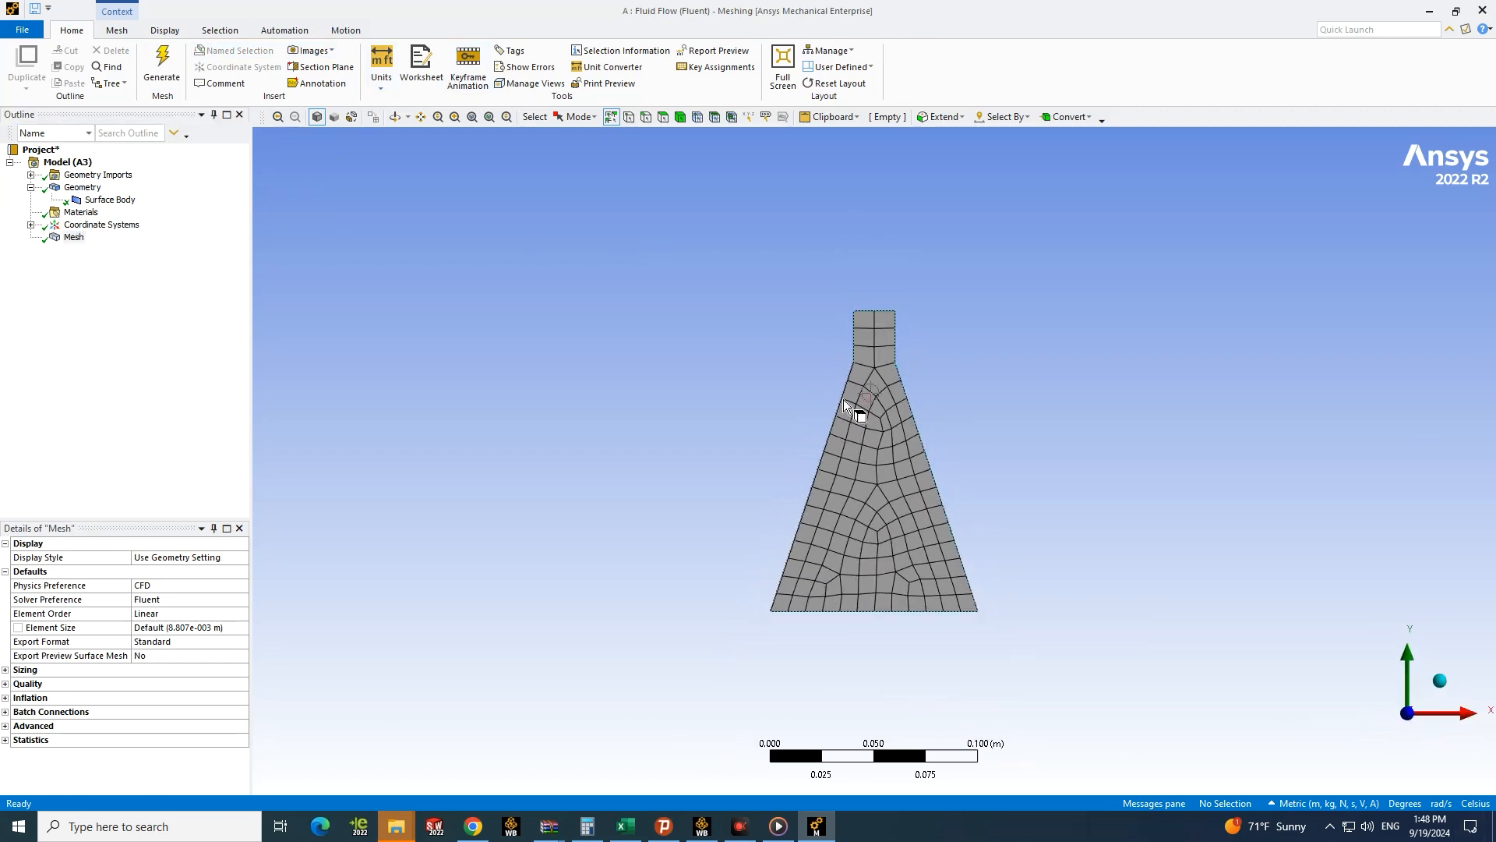
Step: Set the mesh element size to .005 m and regenerate the mesh
{"action": "scroll", "coordinate": [865, 310], "scroll_direction": "up", "scroll_amount": 2}
{"action": "scroll", "coordinate": [865, 307], "scroll_direction": "down", "scroll_amount": 1}
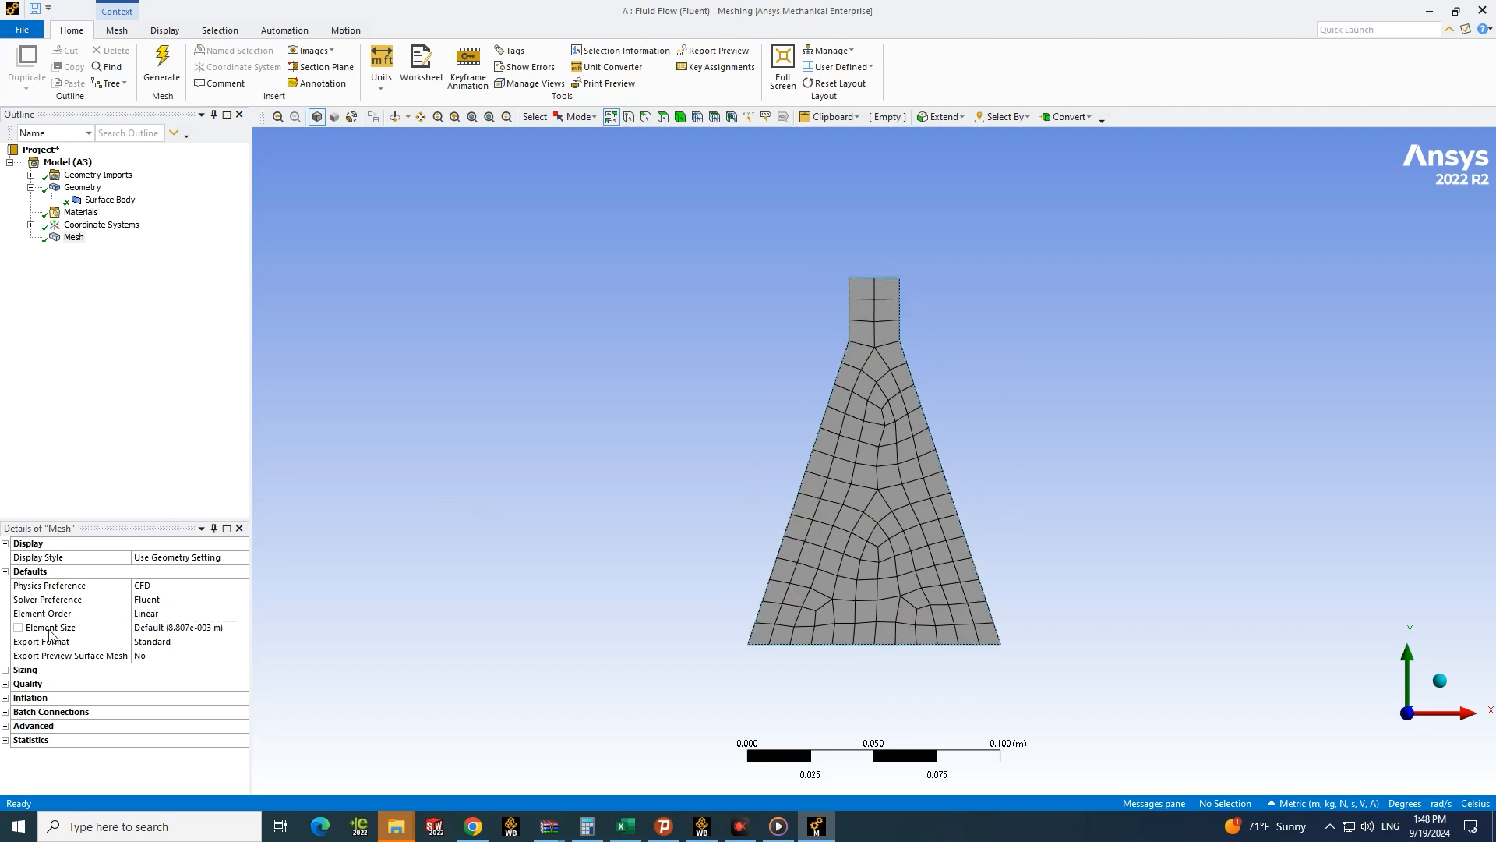
{"action": "left_click", "coordinate": [226, 631]}
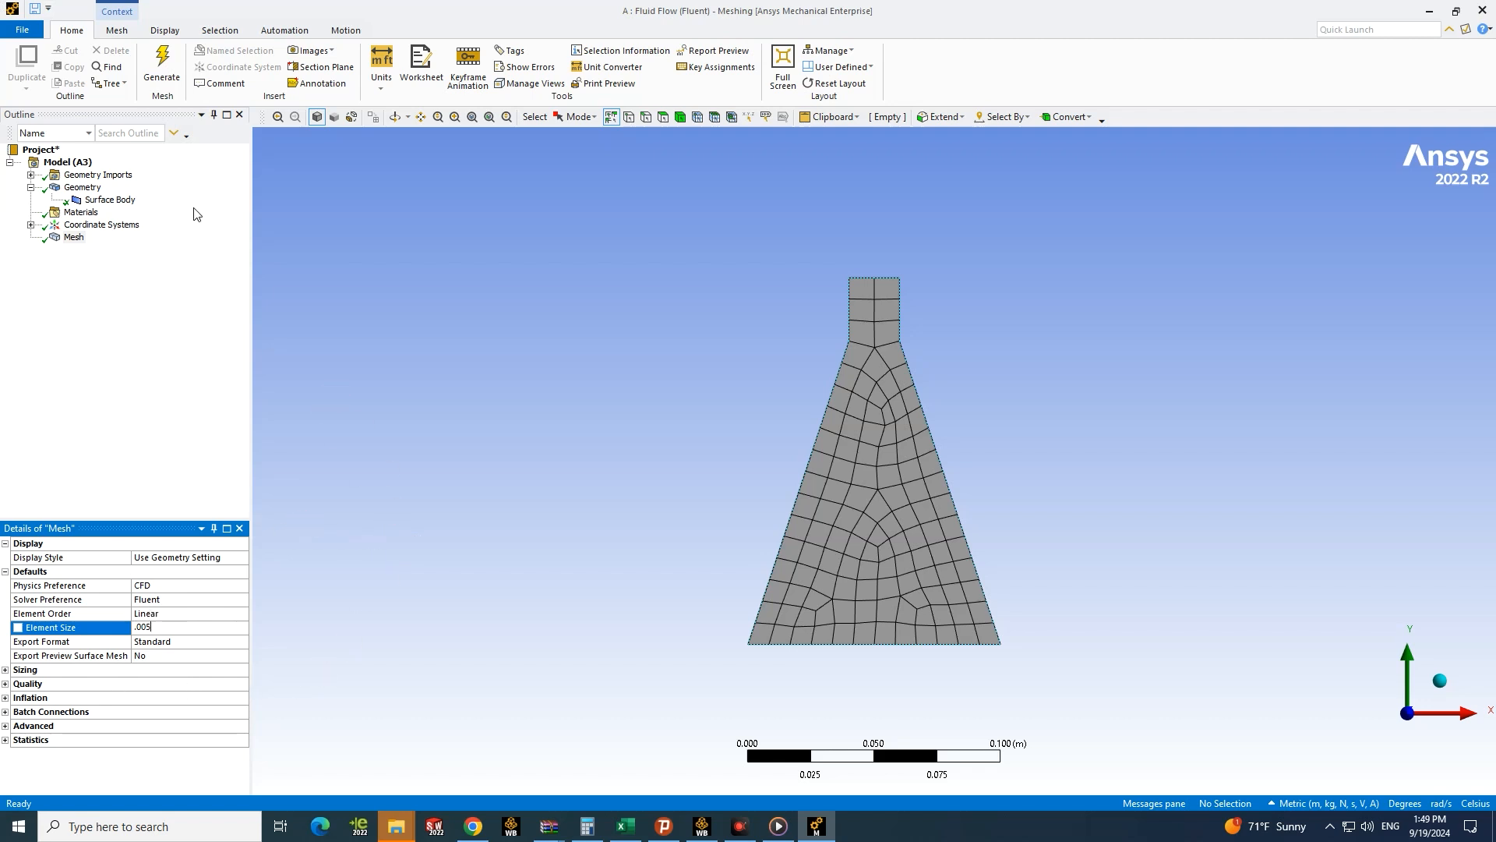
{"action": "left_click", "coordinate": [165, 78]}
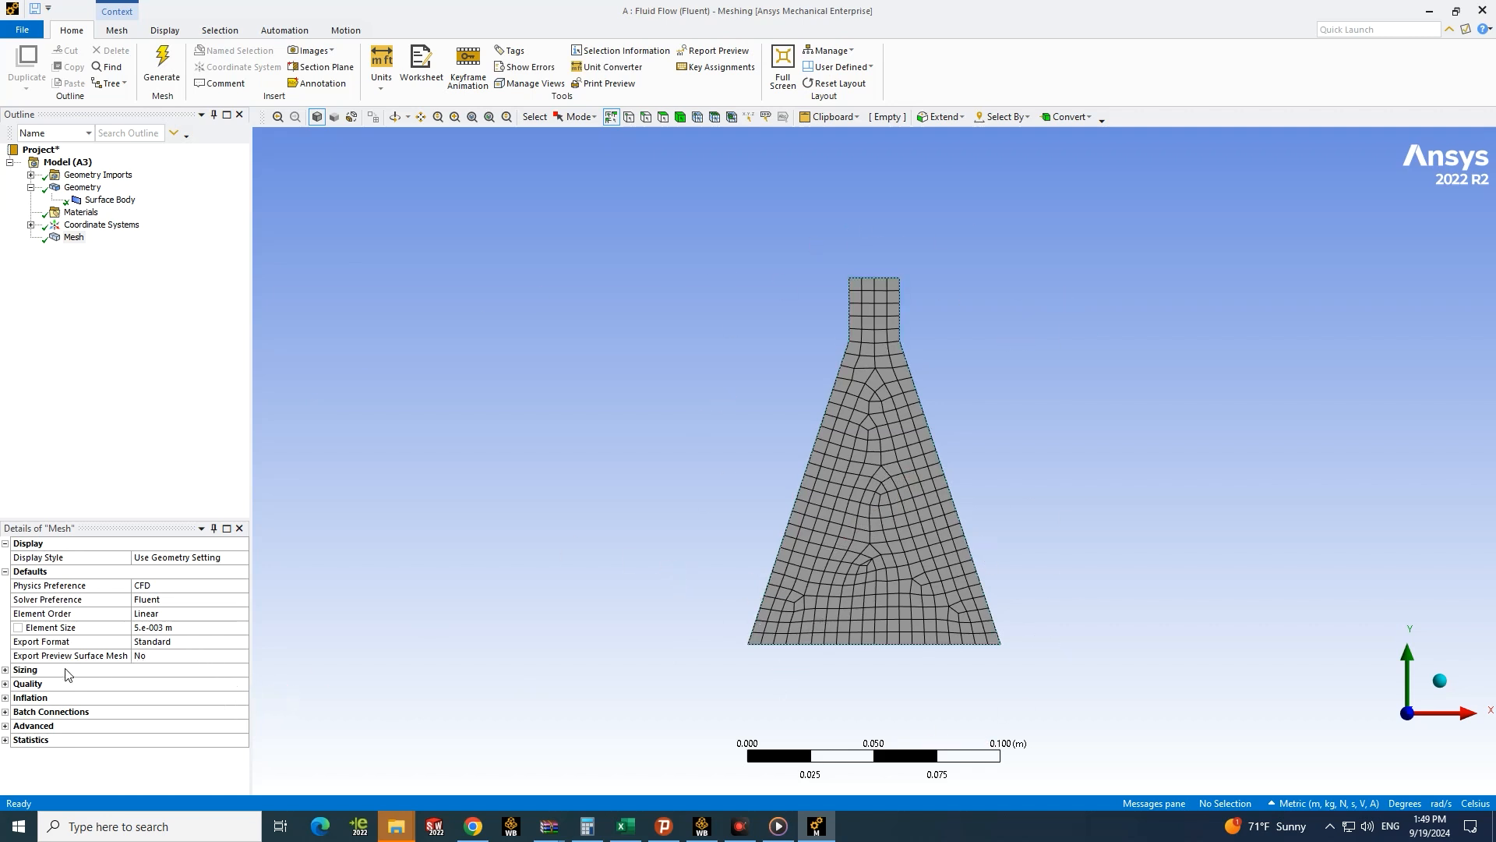
Step: Set the mesh element size to 0.001 m and regenerate the mesh
{"action": "left_click", "coordinate": [5, 670]}
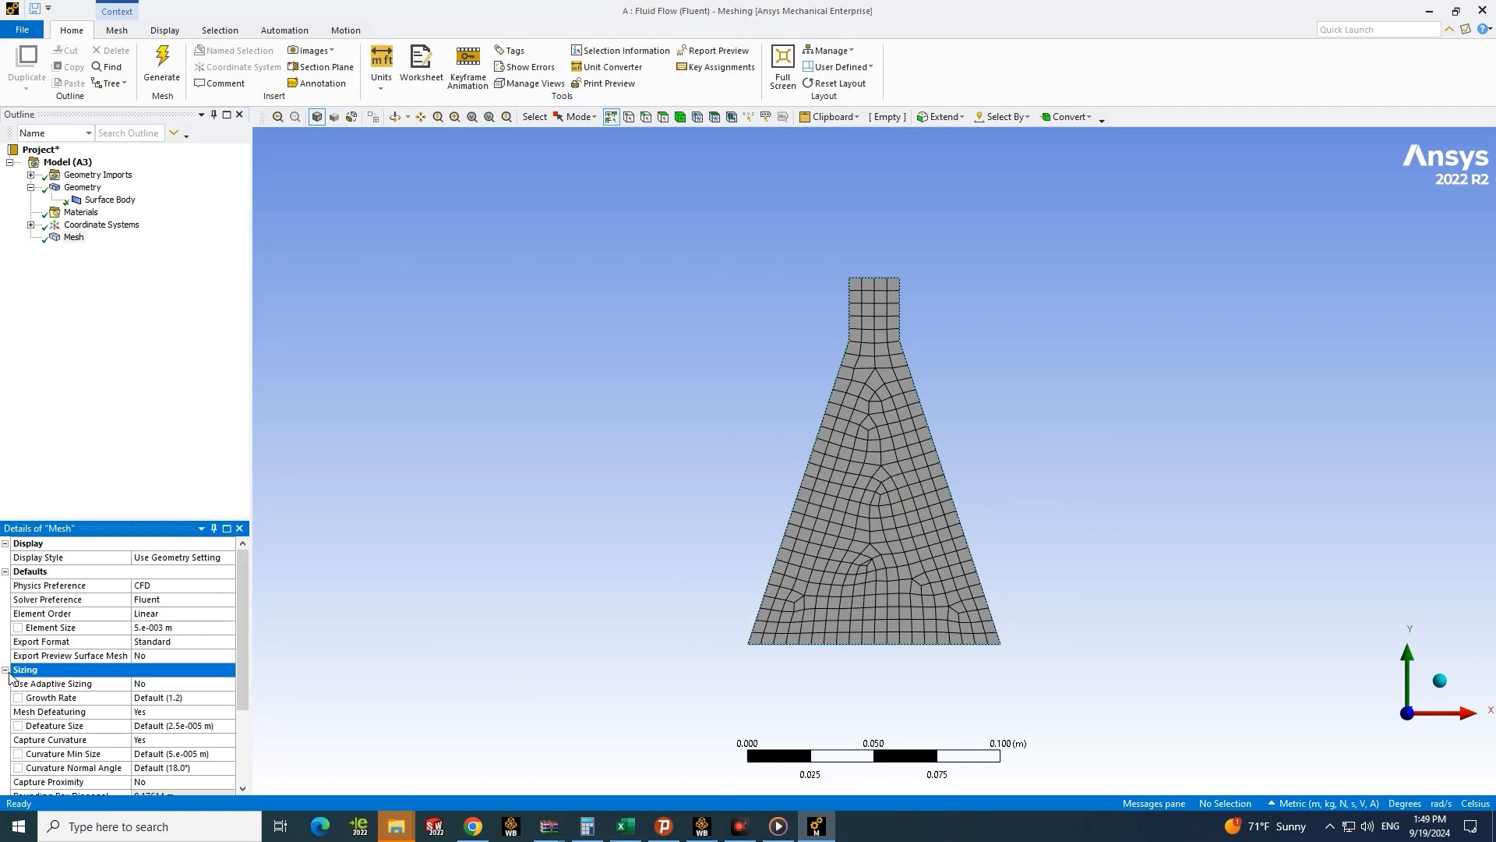
{"action": "left_click", "coordinate": [156, 613]}
{"action": "left_click", "coordinate": [187, 627]}
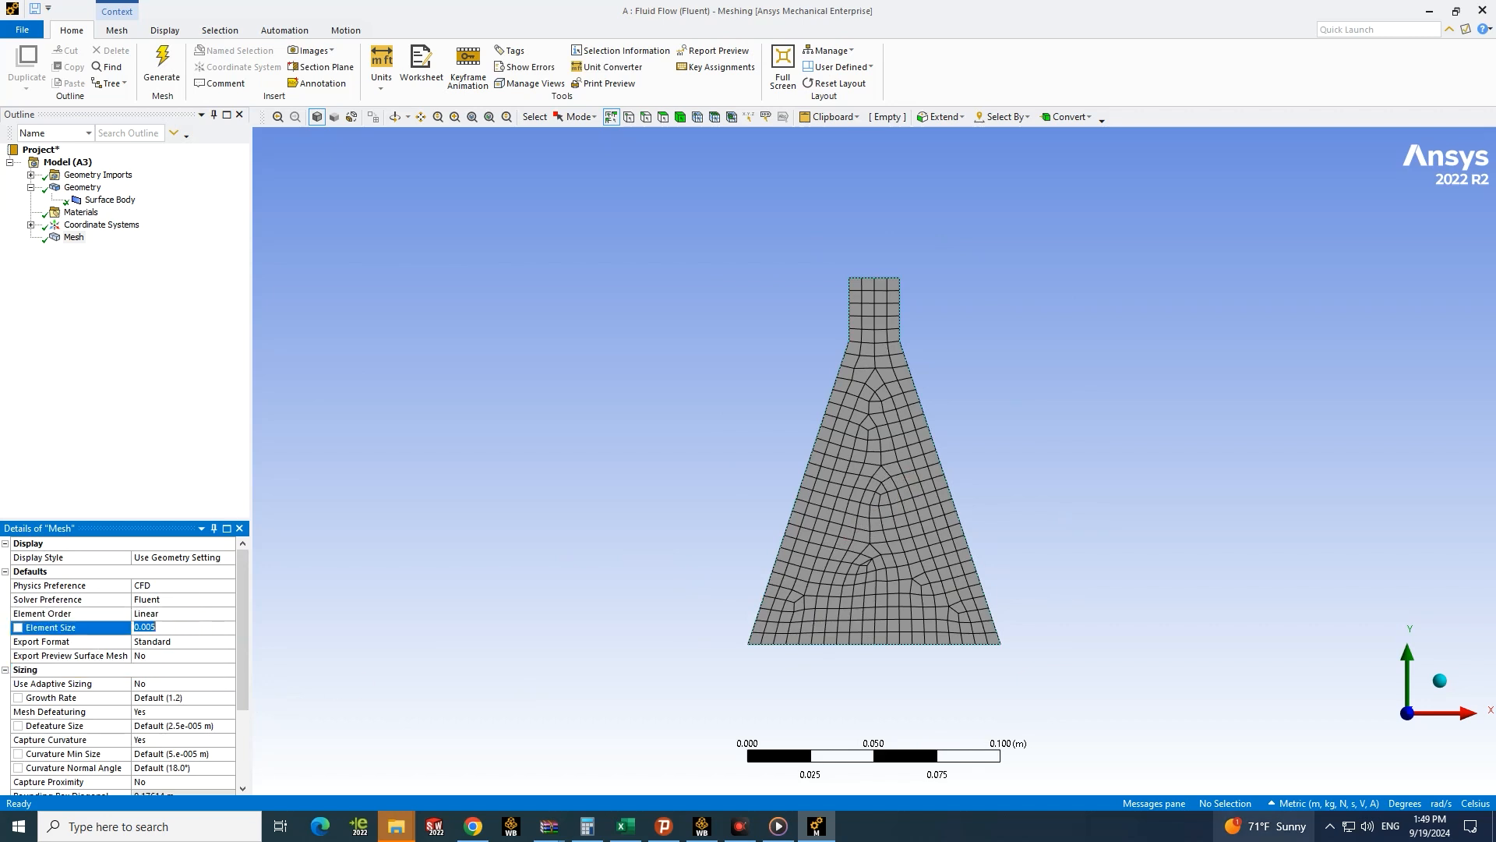
{"action": "type", "text": "0"}
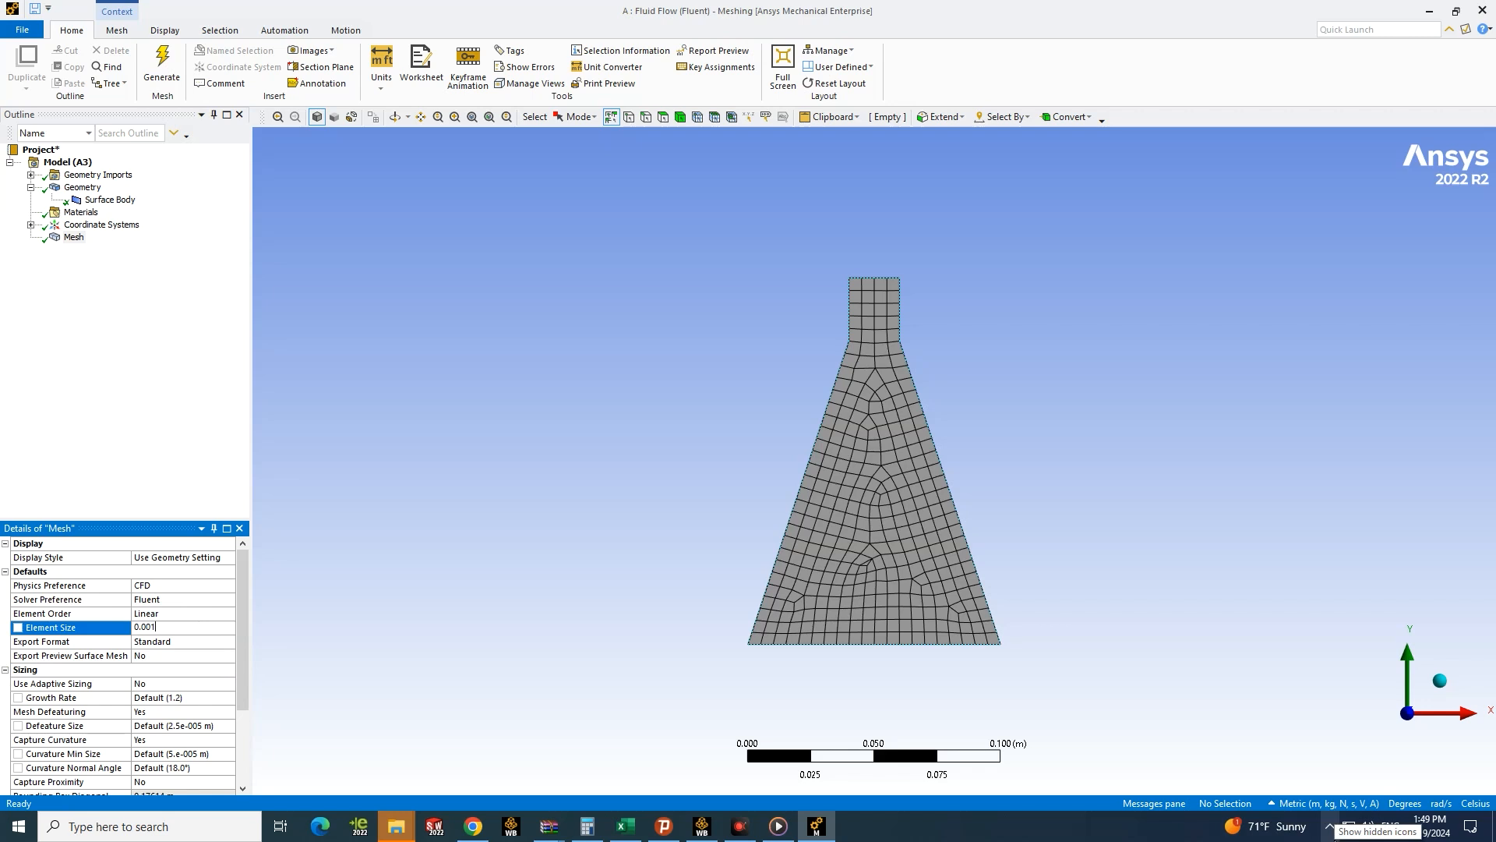
{"action": "left_click", "coordinate": [163, 66]}
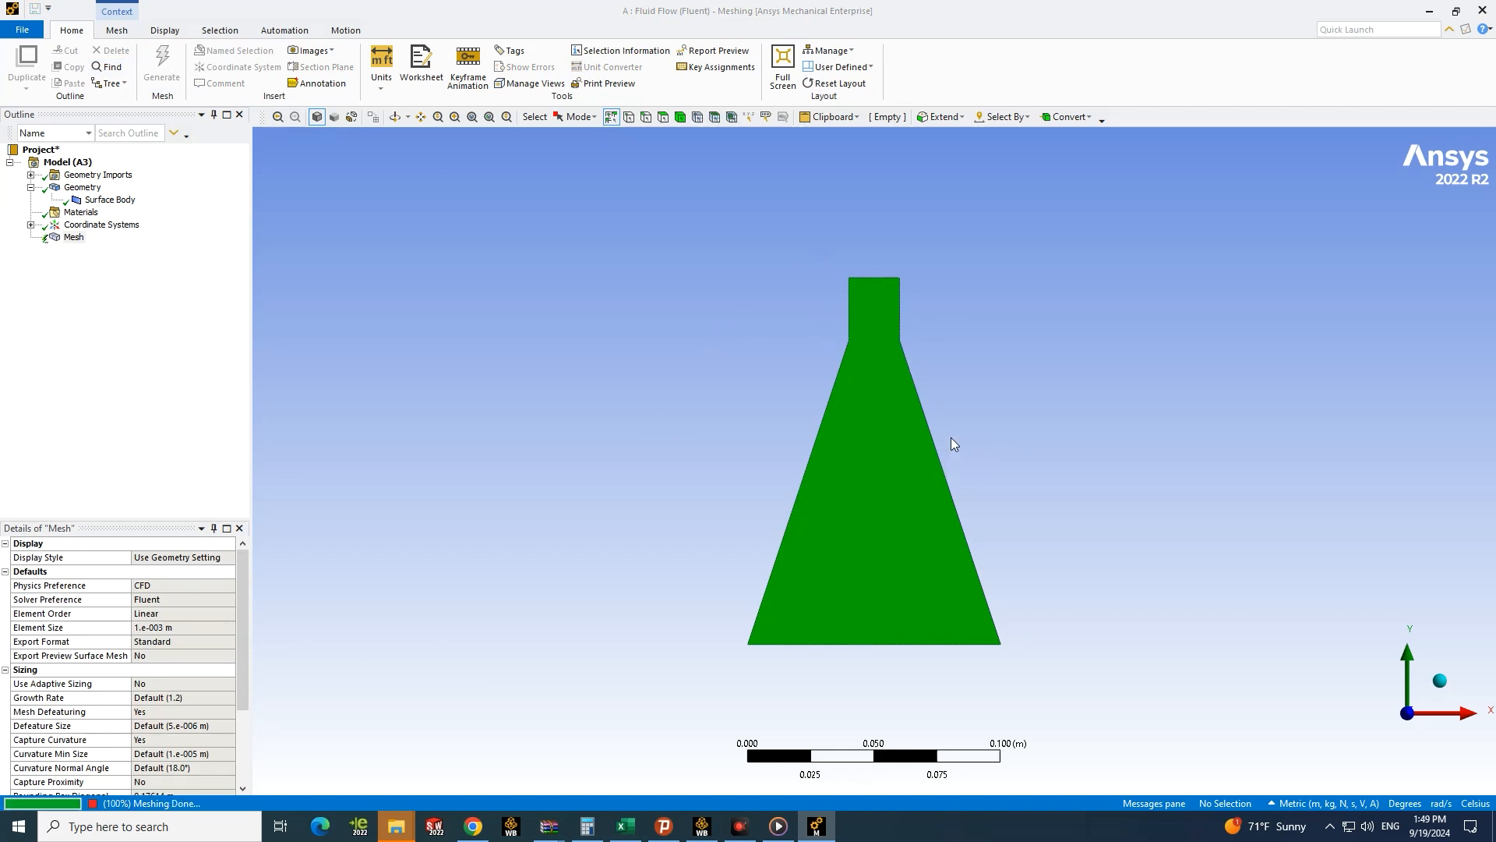
{"action": "scroll", "coordinate": [879, 433], "scroll_direction": "up", "scroll_amount": 1}
{"action": "scroll", "coordinate": [878, 444], "scroll_direction": "down", "scroll_amount": 4}
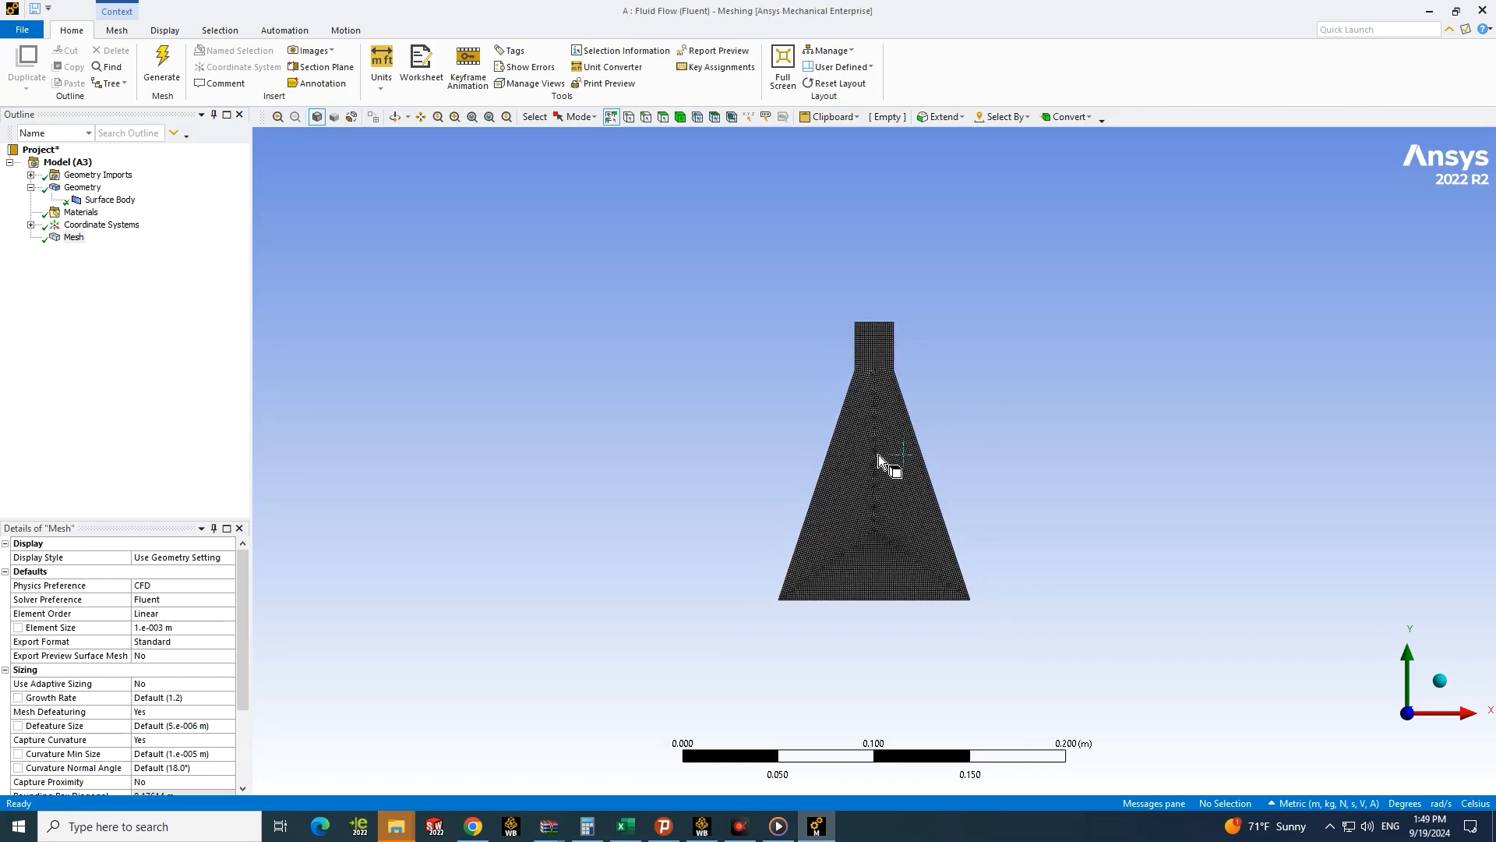
{"action": "scroll", "coordinate": [877, 455], "scroll_direction": "up", "scroll_amount": 3}
{"action": "scroll", "coordinate": [876, 551], "scroll_direction": "up", "scroll_amount": 5}
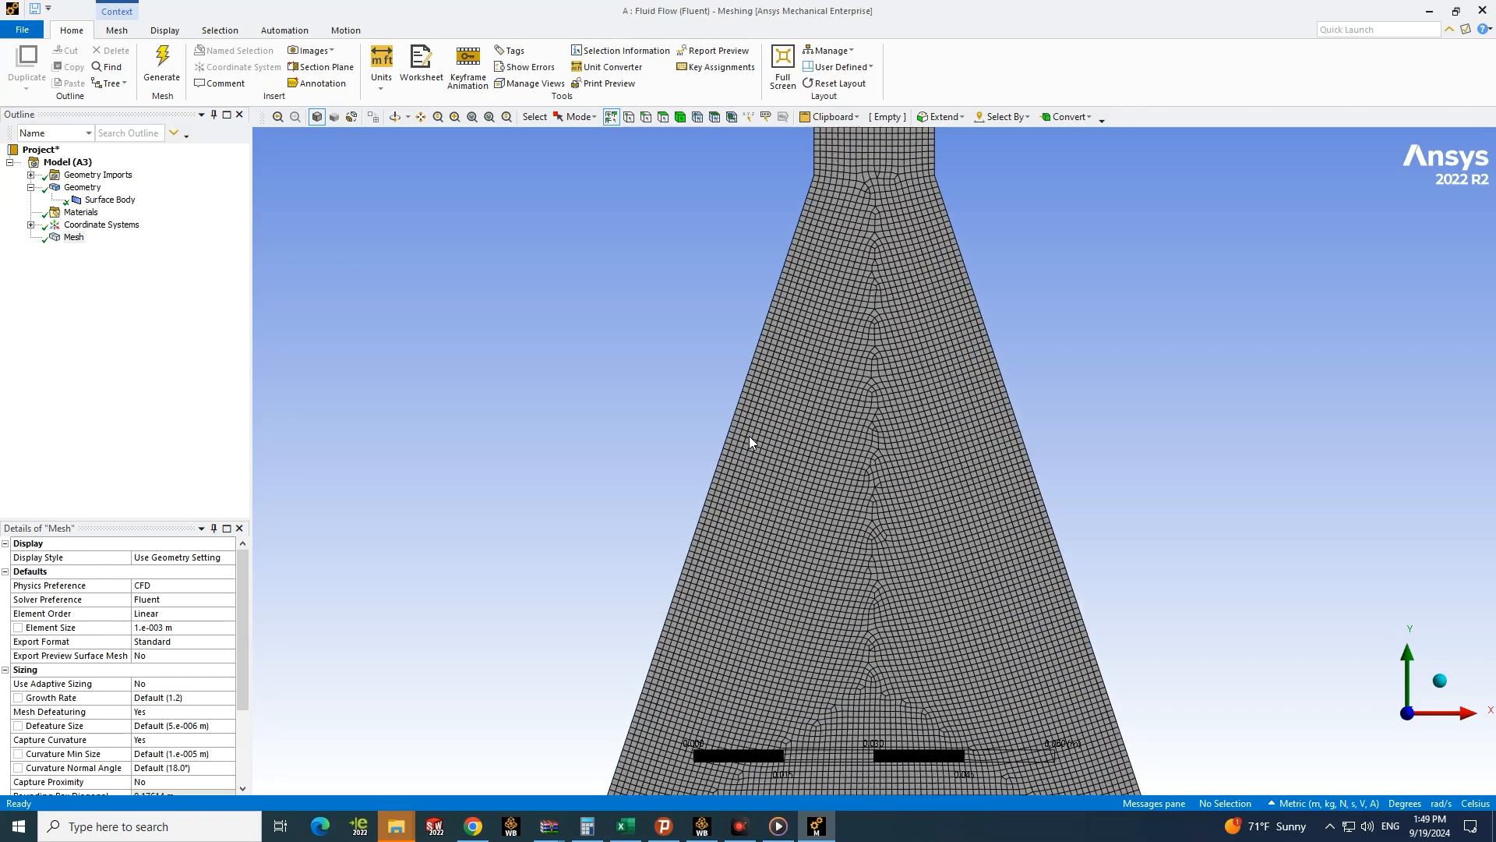
{"action": "scroll", "coordinate": [952, 359], "scroll_direction": "down", "scroll_amount": 5}
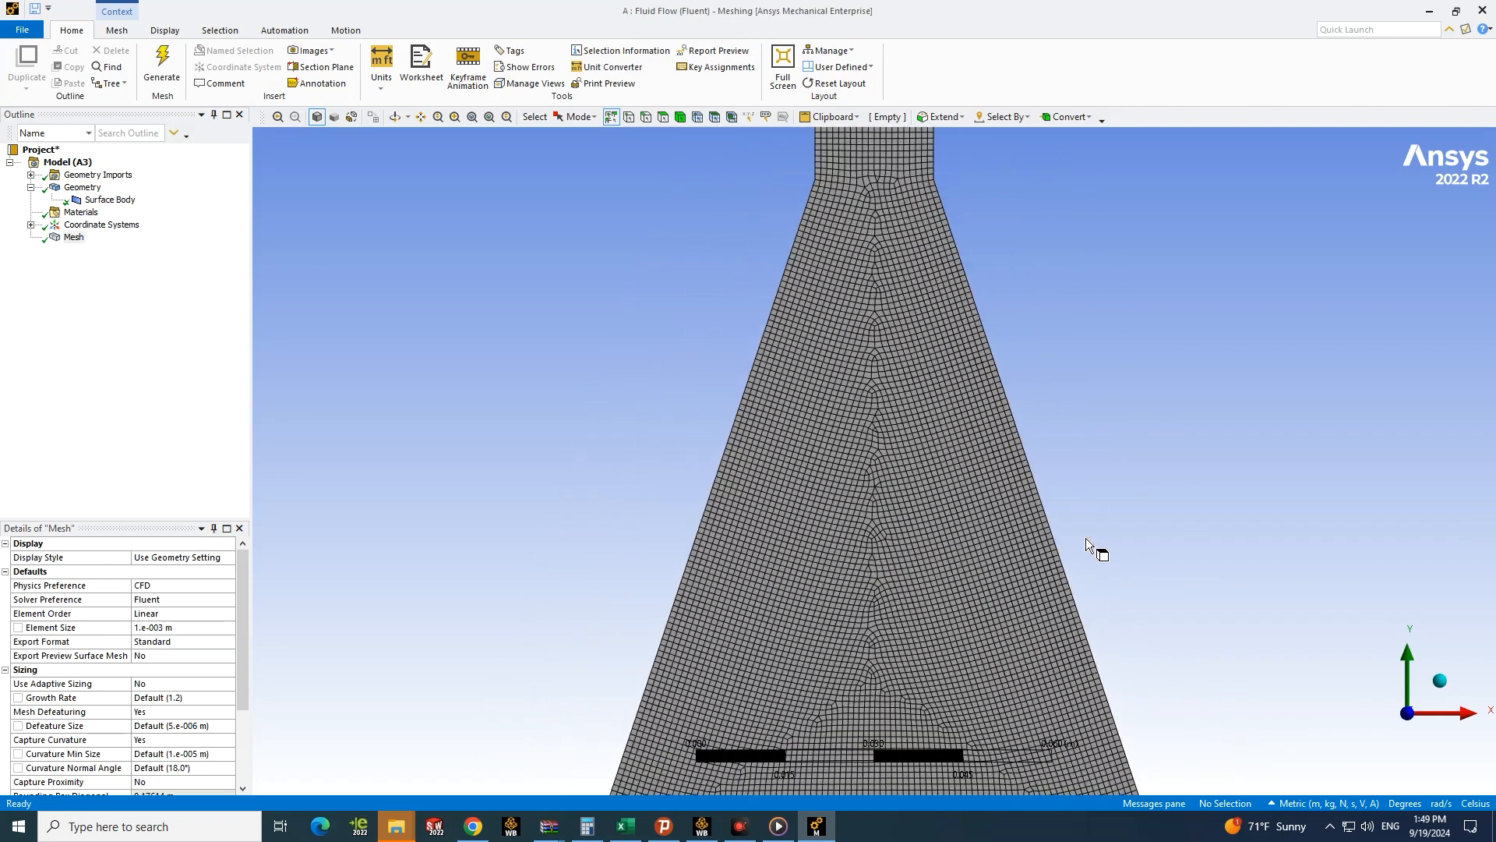
{"action": "scroll", "coordinate": [1086, 538], "scroll_direction": "down", "scroll_amount": 2}
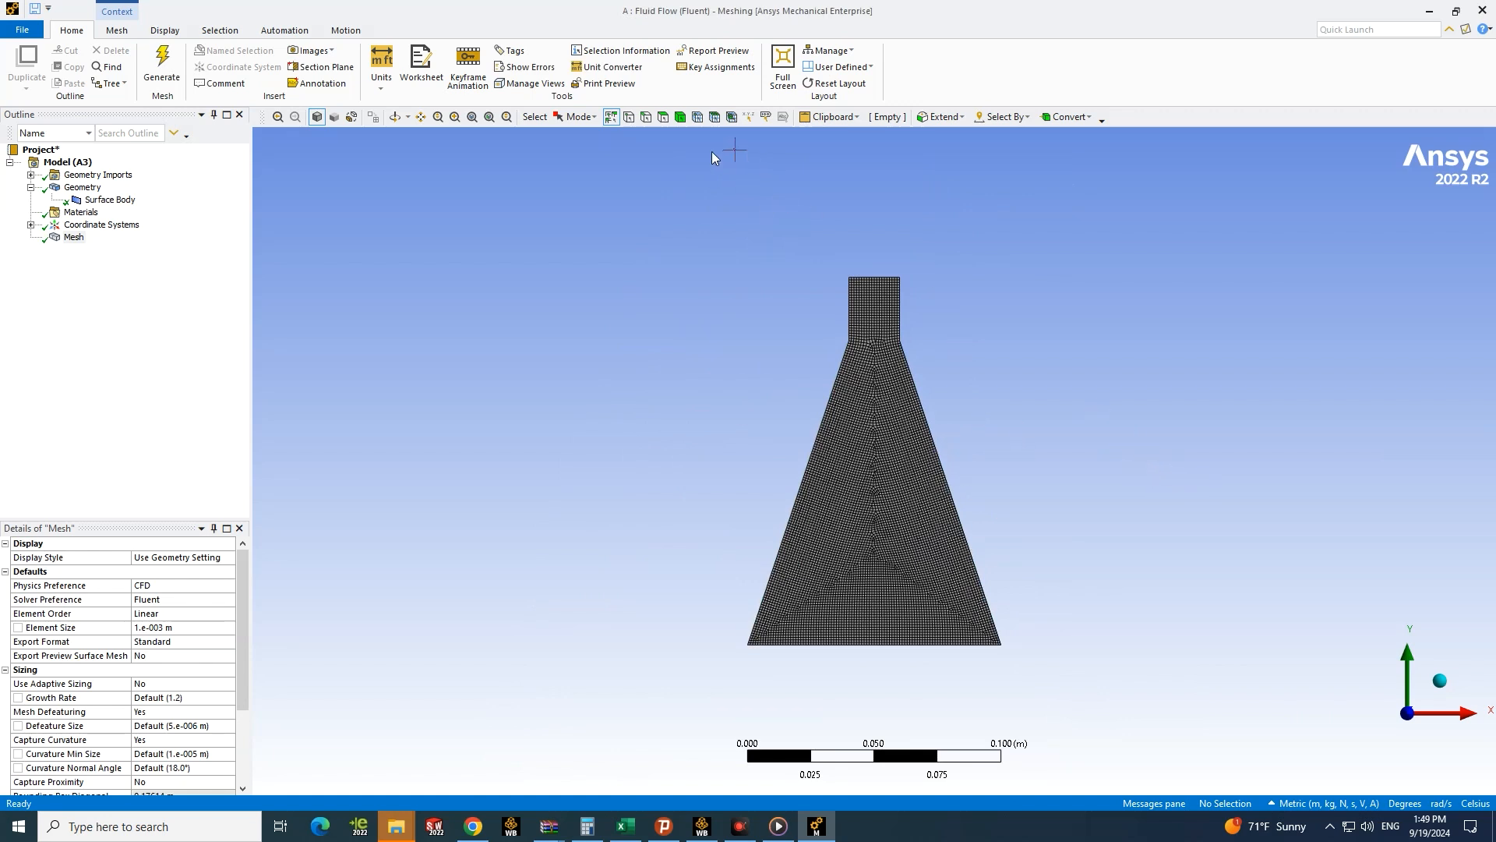
Step: Create a named selection "wall" from the neck's side edges, the two tapered edges and the base edges
{"action": "left_click", "coordinate": [646, 122]}
{"action": "left_click", "coordinate": [896, 336]}
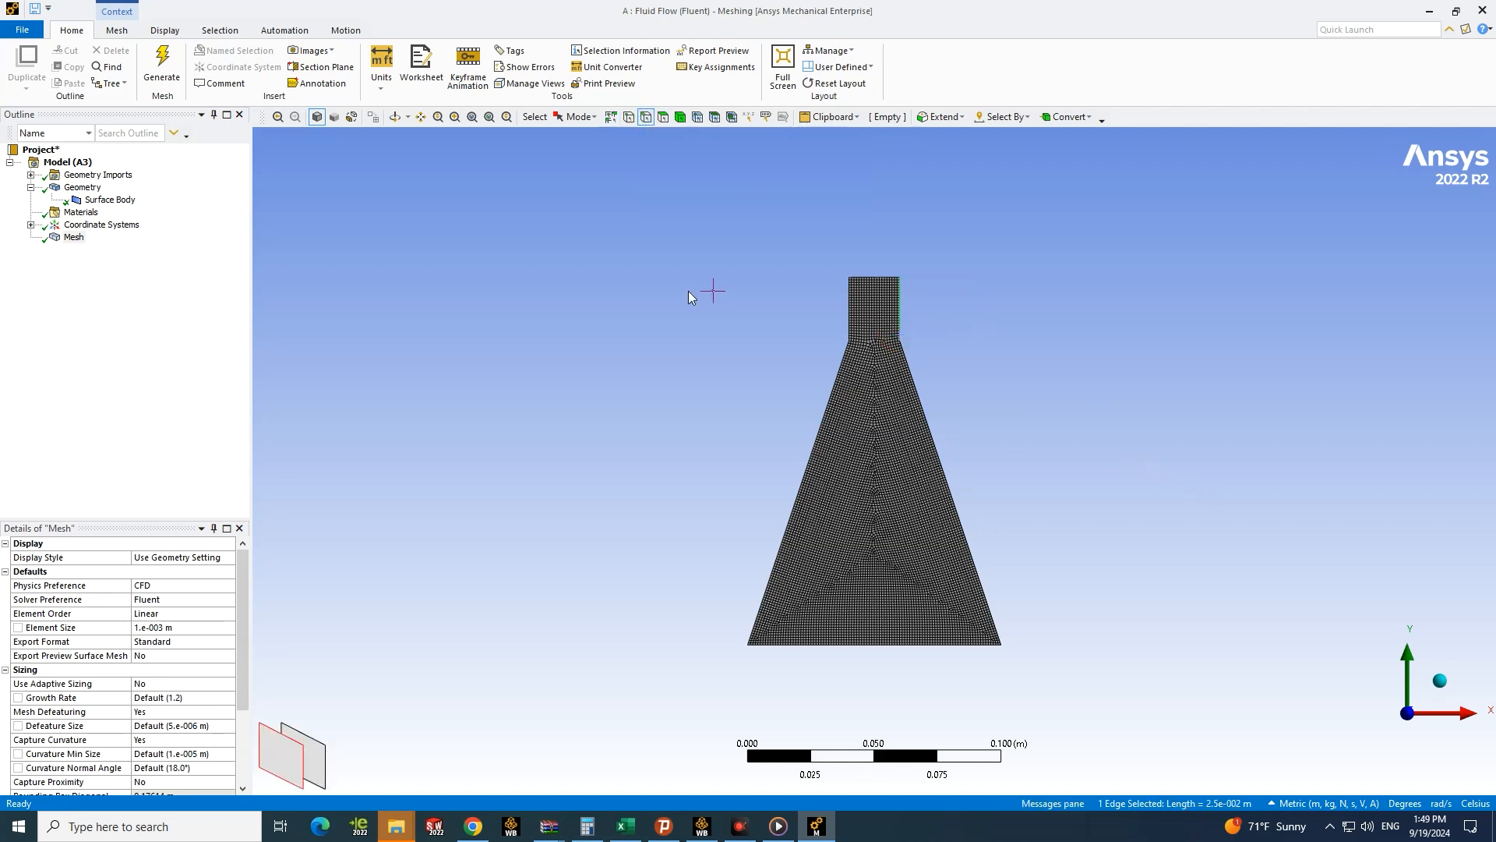
{"action": "left_click", "coordinate": [848, 305]}
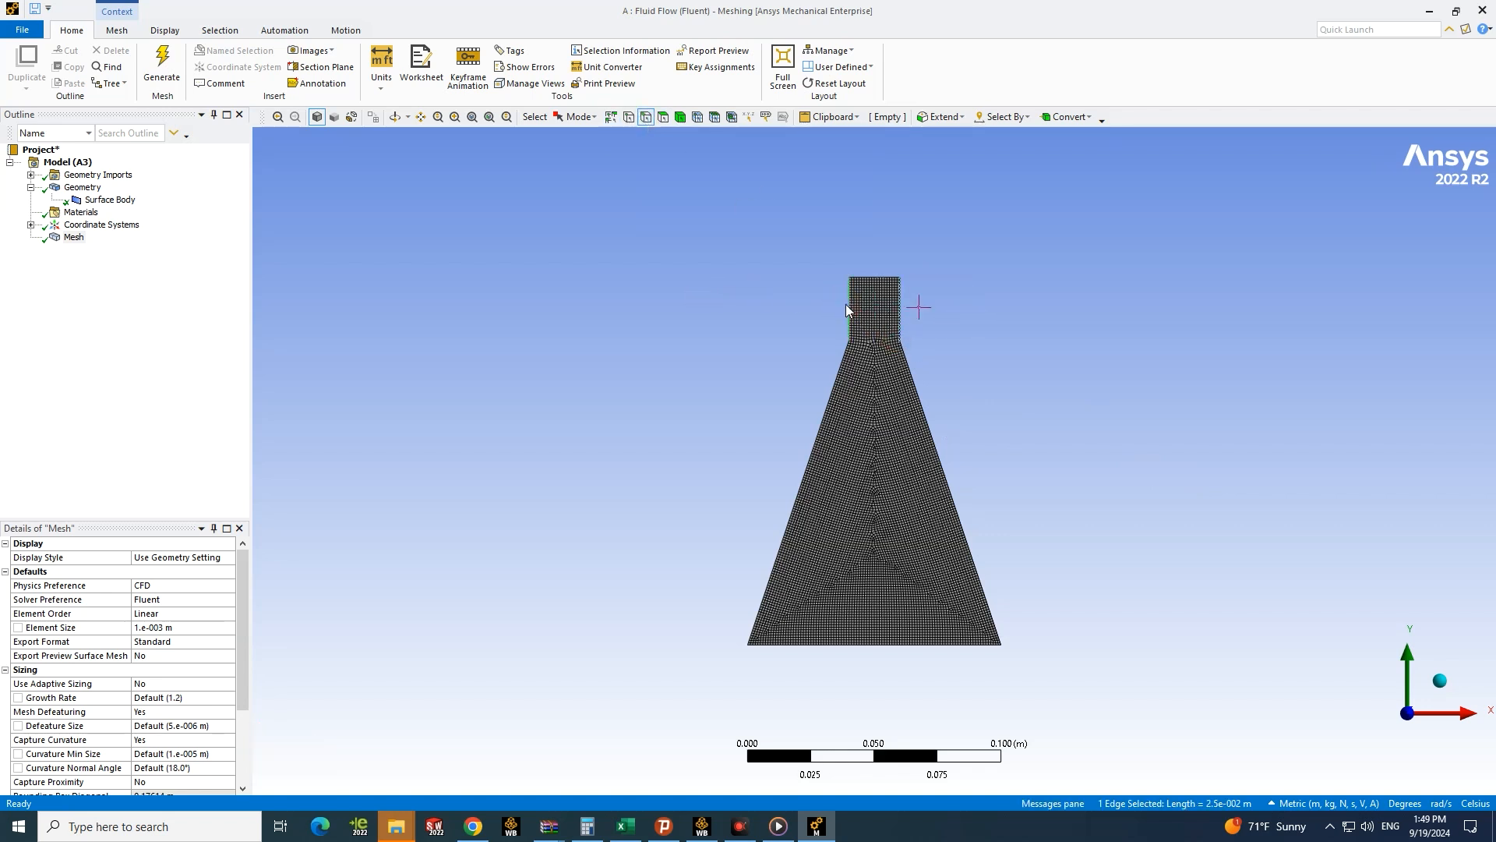
{"action": "left_click", "coordinate": [910, 357], "text": "ctrl"}
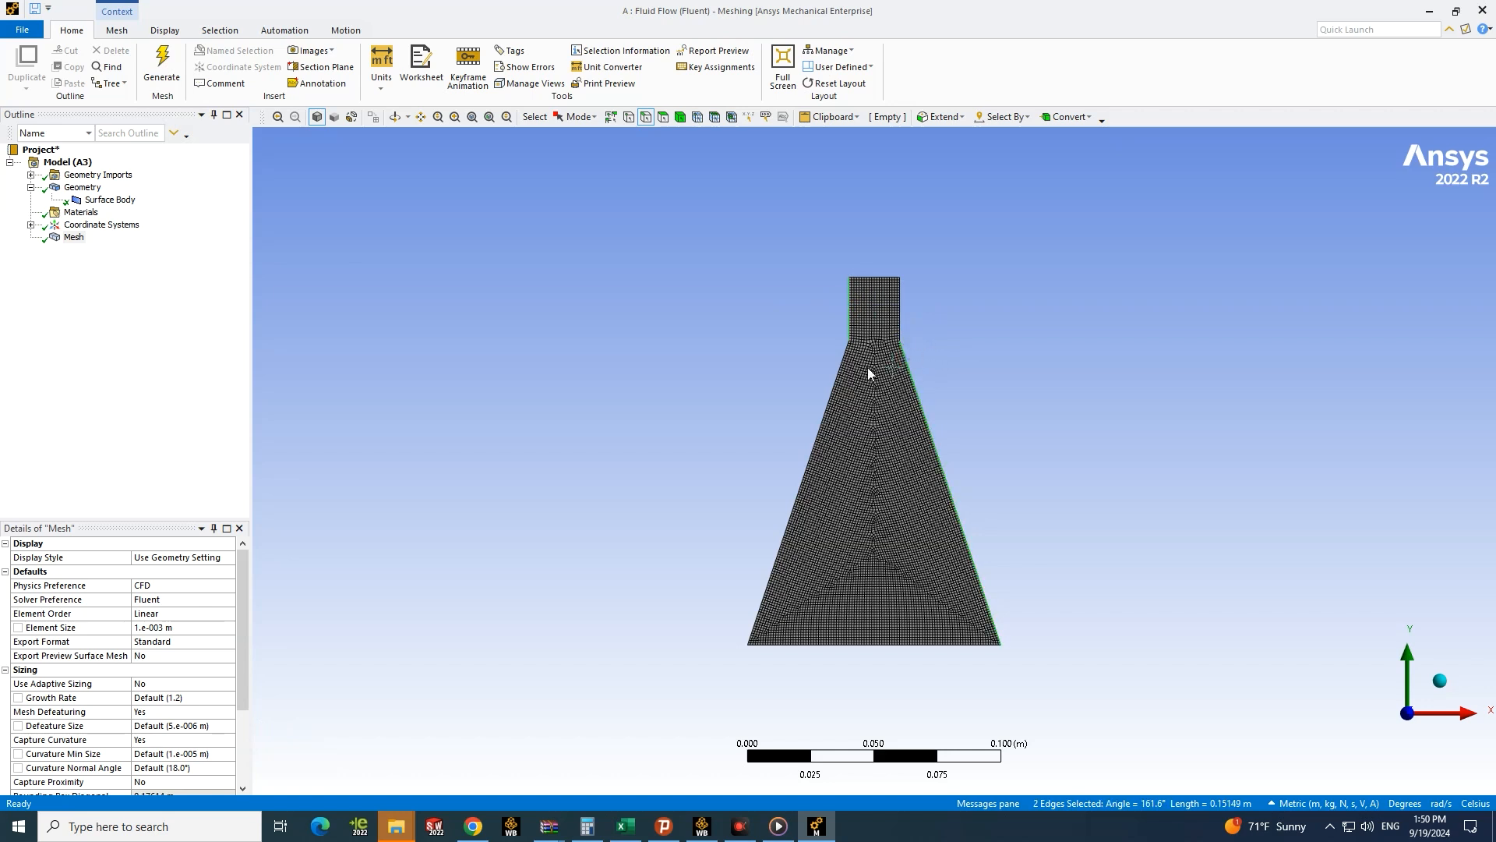
{"action": "left_click", "coordinate": [841, 373], "text": "ctrl"}
{"action": "left_click", "coordinate": [900, 293], "text": "ctrl"}
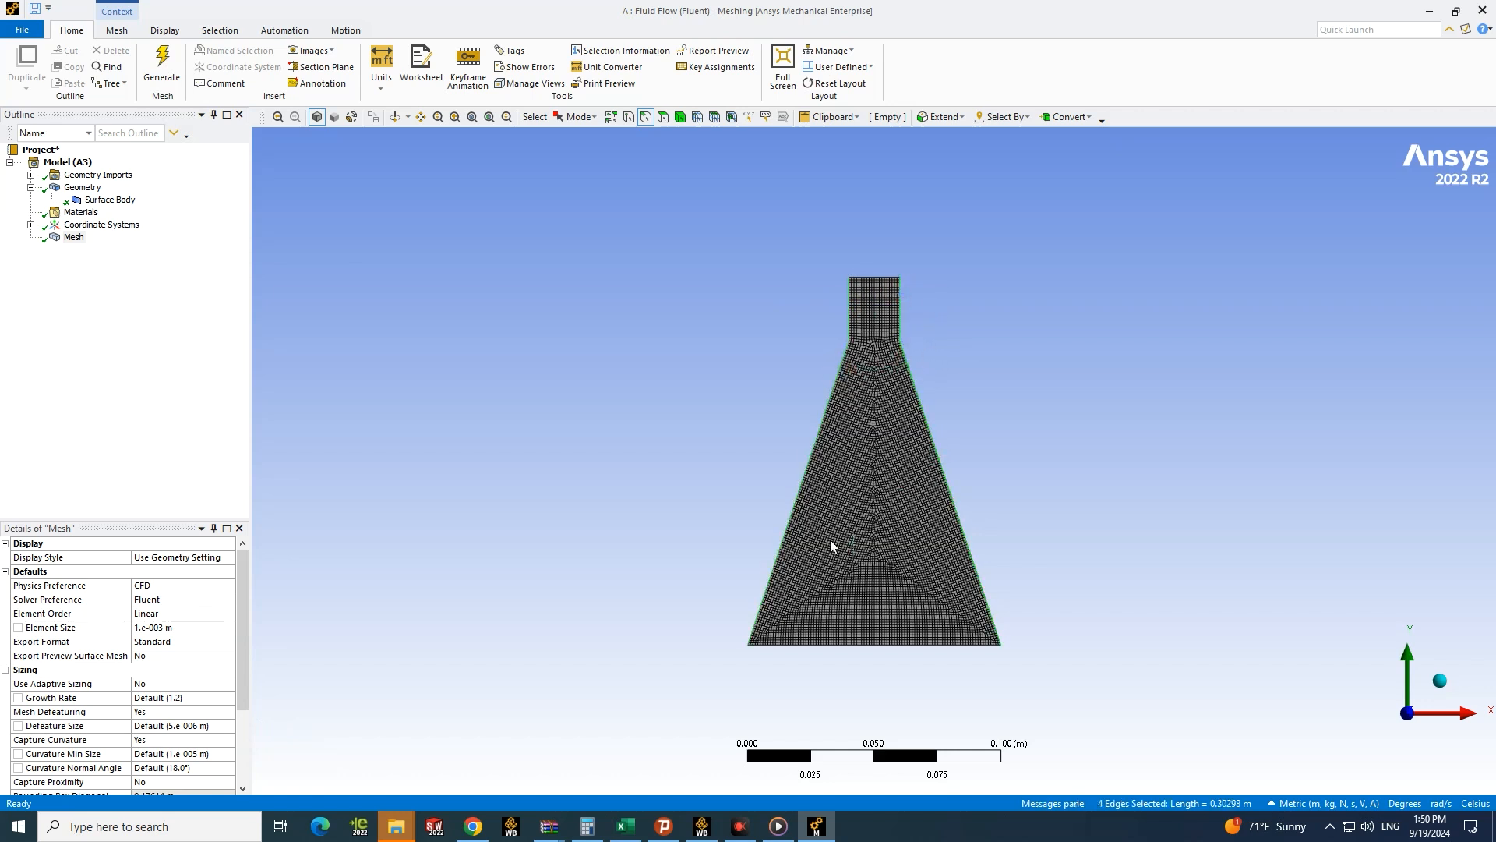
{"action": "left_click", "coordinate": [917, 645], "text": "ctrl"}
{"action": "type", "text": "nw"}
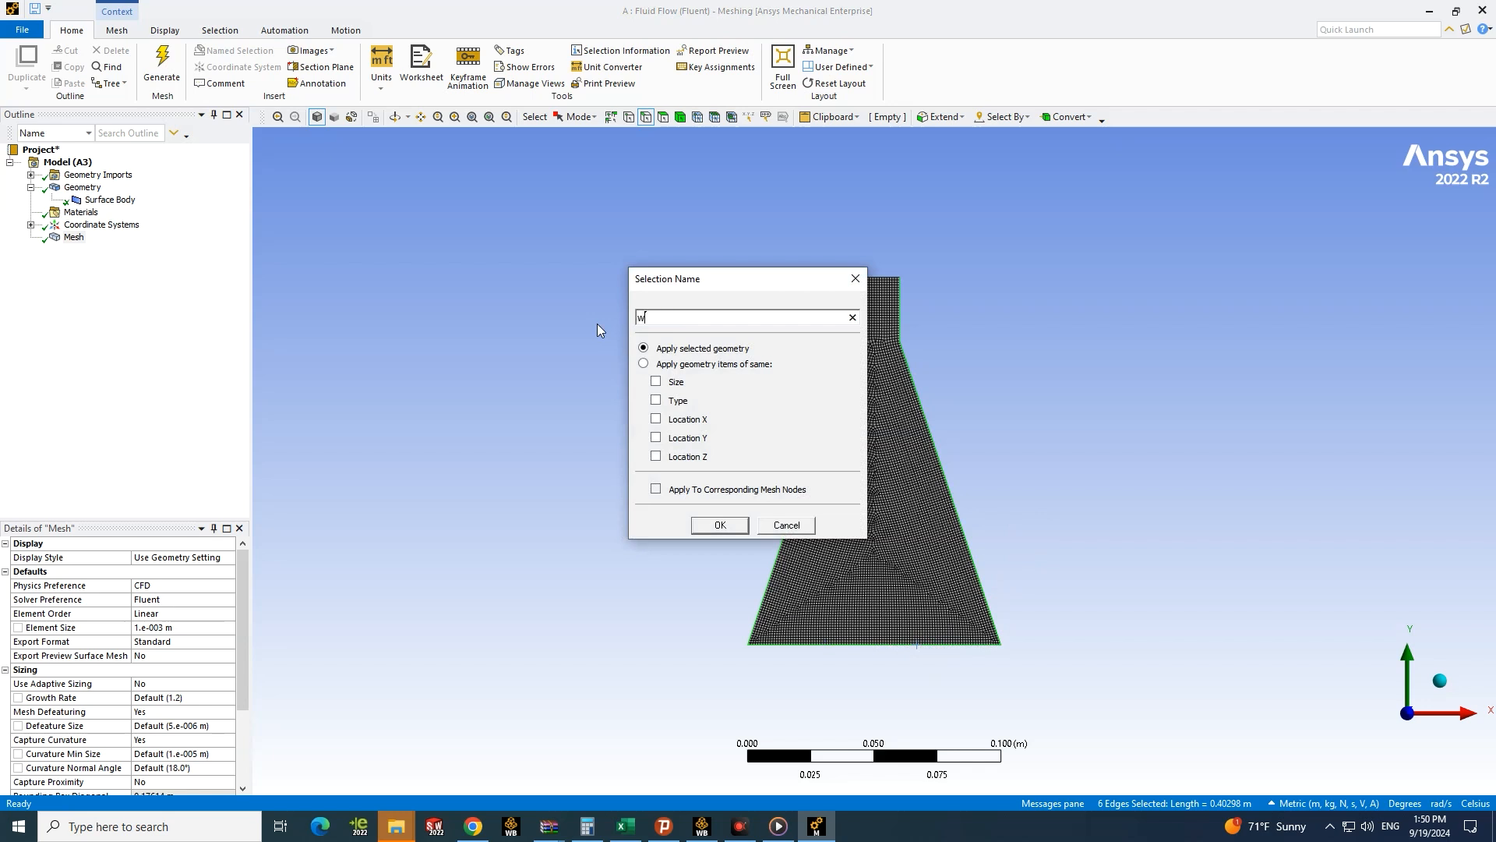
{"action": "type", "text": "all"}
{"action": "left_click", "coordinate": [718, 525]}
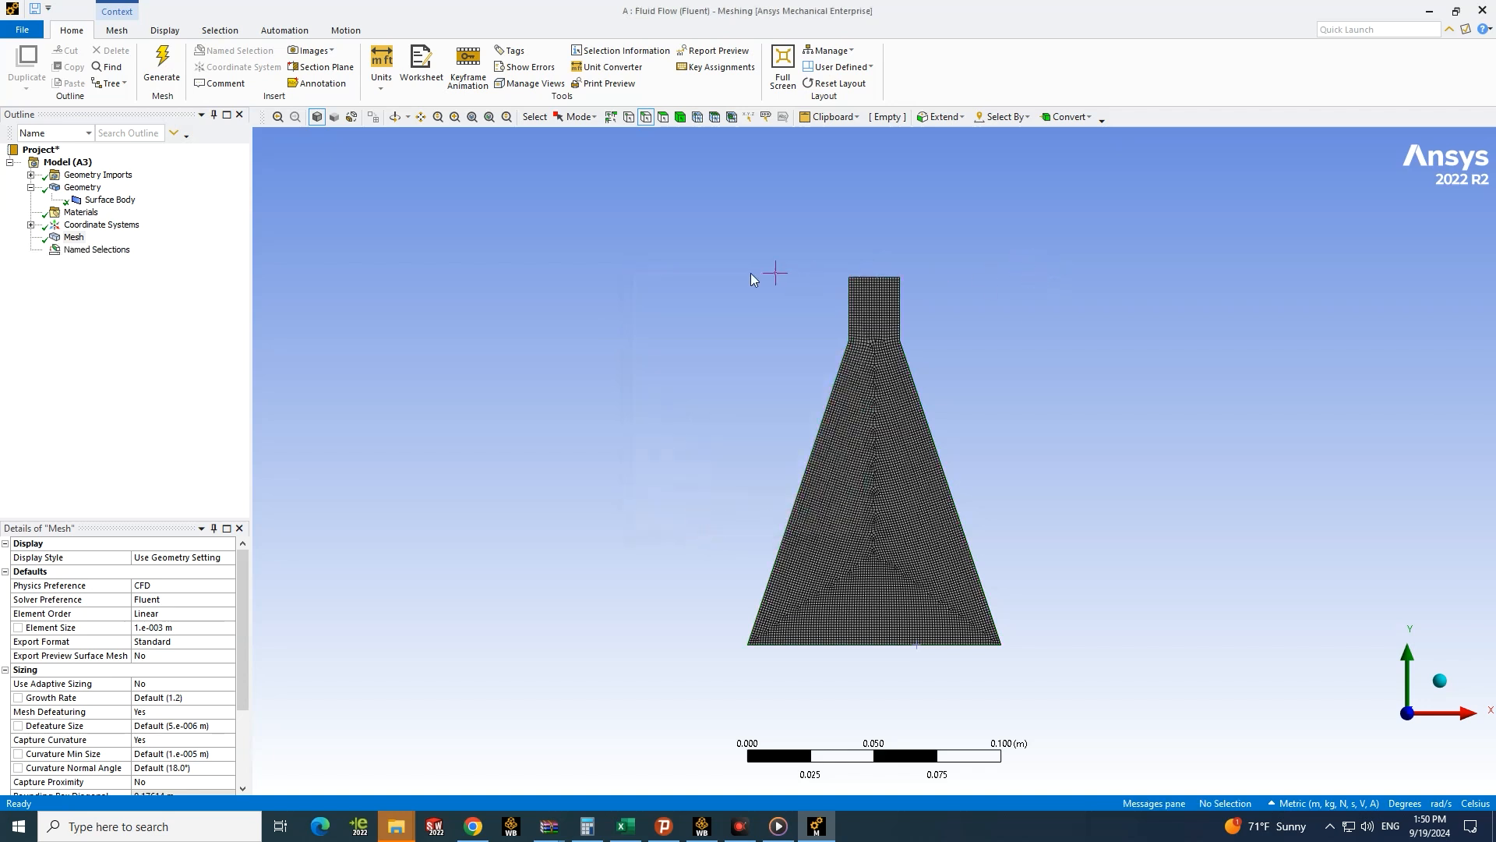
Step: Create a named selection "inlet" from the two edges closing the top of the neck
{"action": "left_click", "coordinate": [891, 278]}
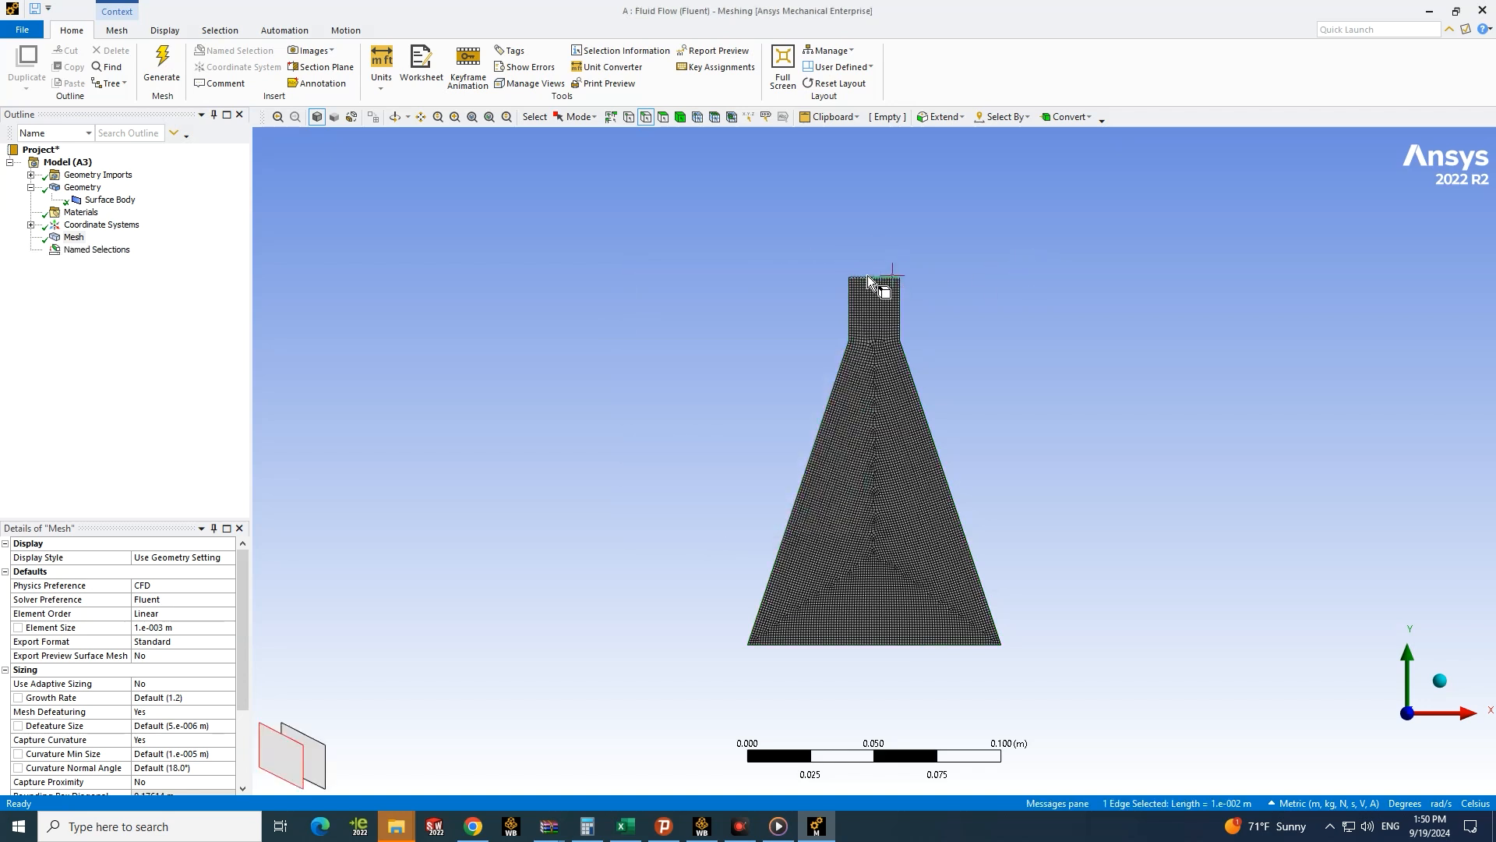
{"action": "left_click", "coordinate": [868, 279], "text": "ctrl"}
{"action": "right_click", "coordinate": [868, 279]}
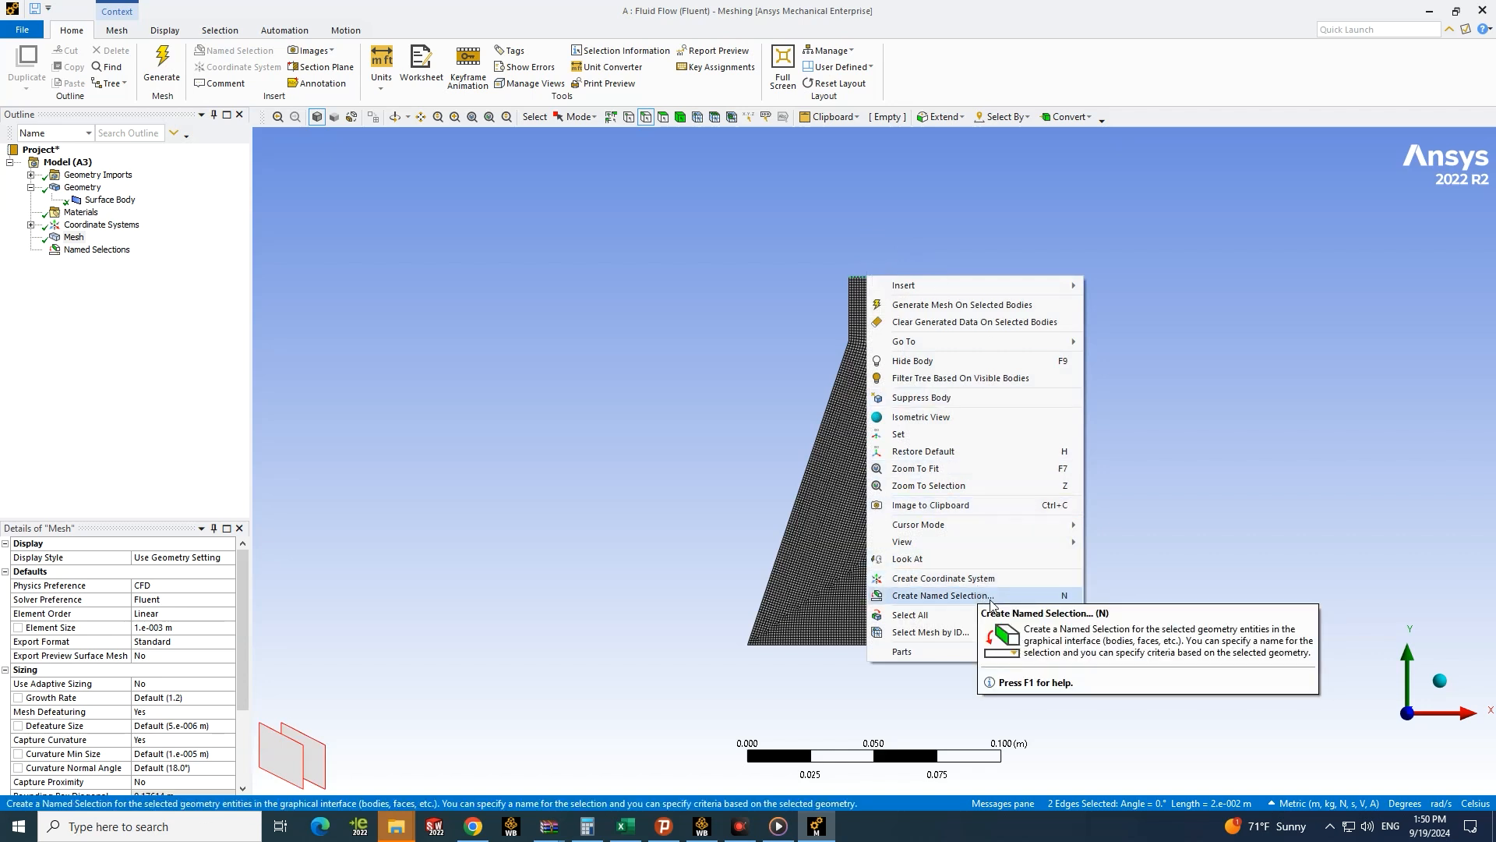
{"action": "left_click", "coordinate": [943, 595]}
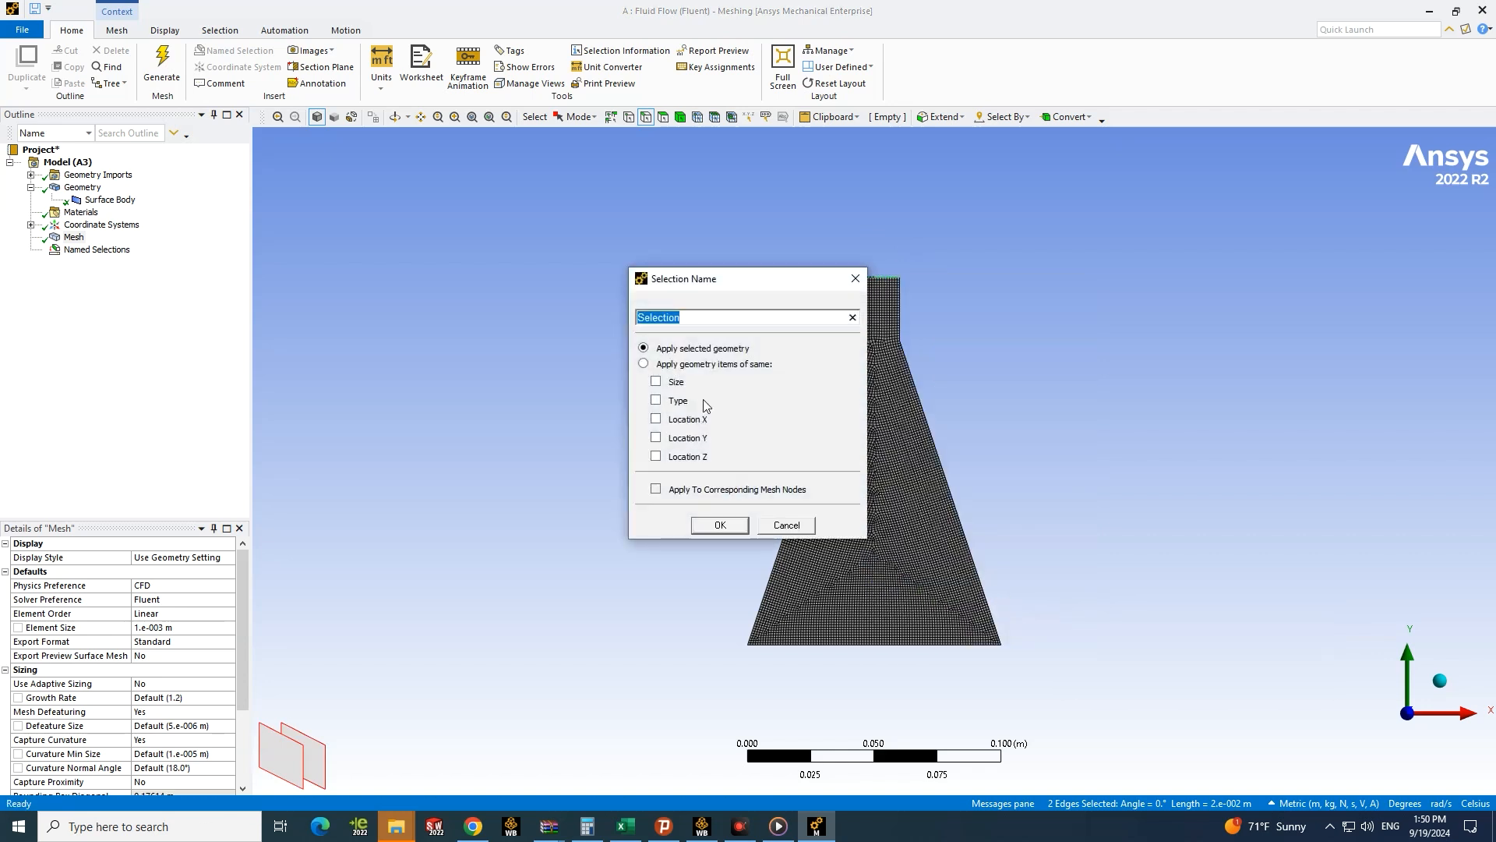
{"action": "type", "text": "inlet"}
{"action": "left_click", "coordinate": [717, 525]}
Step: Examine which edges the wall and inlet named selections cover on the profile
{"action": "scroll", "coordinate": [952, 223], "scroll_direction": "down", "scroll_amount": 2}
{"action": "scroll", "coordinate": [853, 323], "scroll_direction": "up", "scroll_amount": 3}
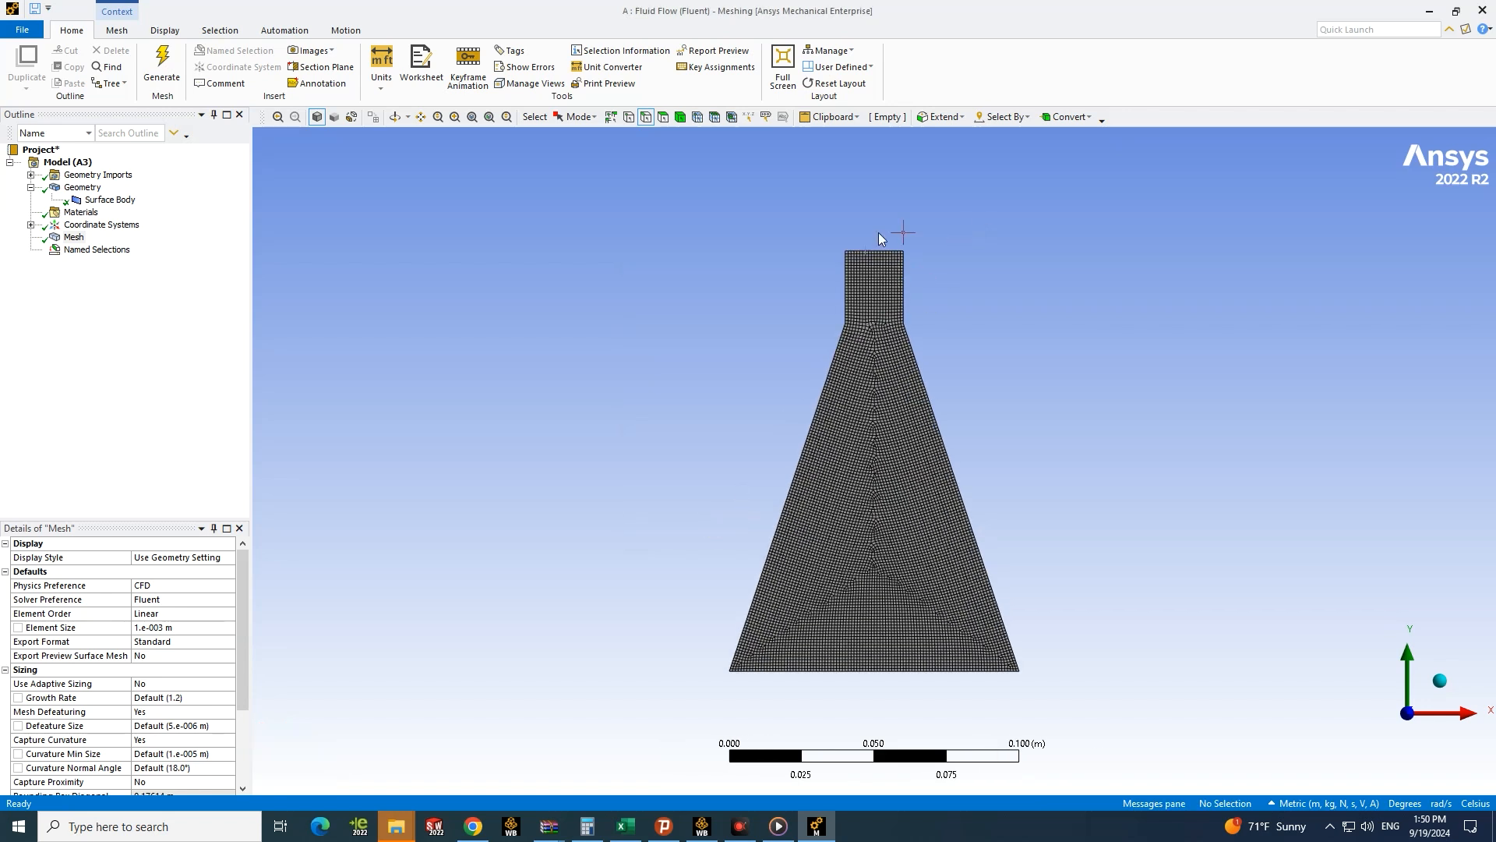
{"action": "scroll", "coordinate": [877, 232], "scroll_direction": "down", "scroll_amount": 2}
{"action": "scroll", "coordinate": [869, 261], "scroll_direction": "up", "scroll_amount": 1}
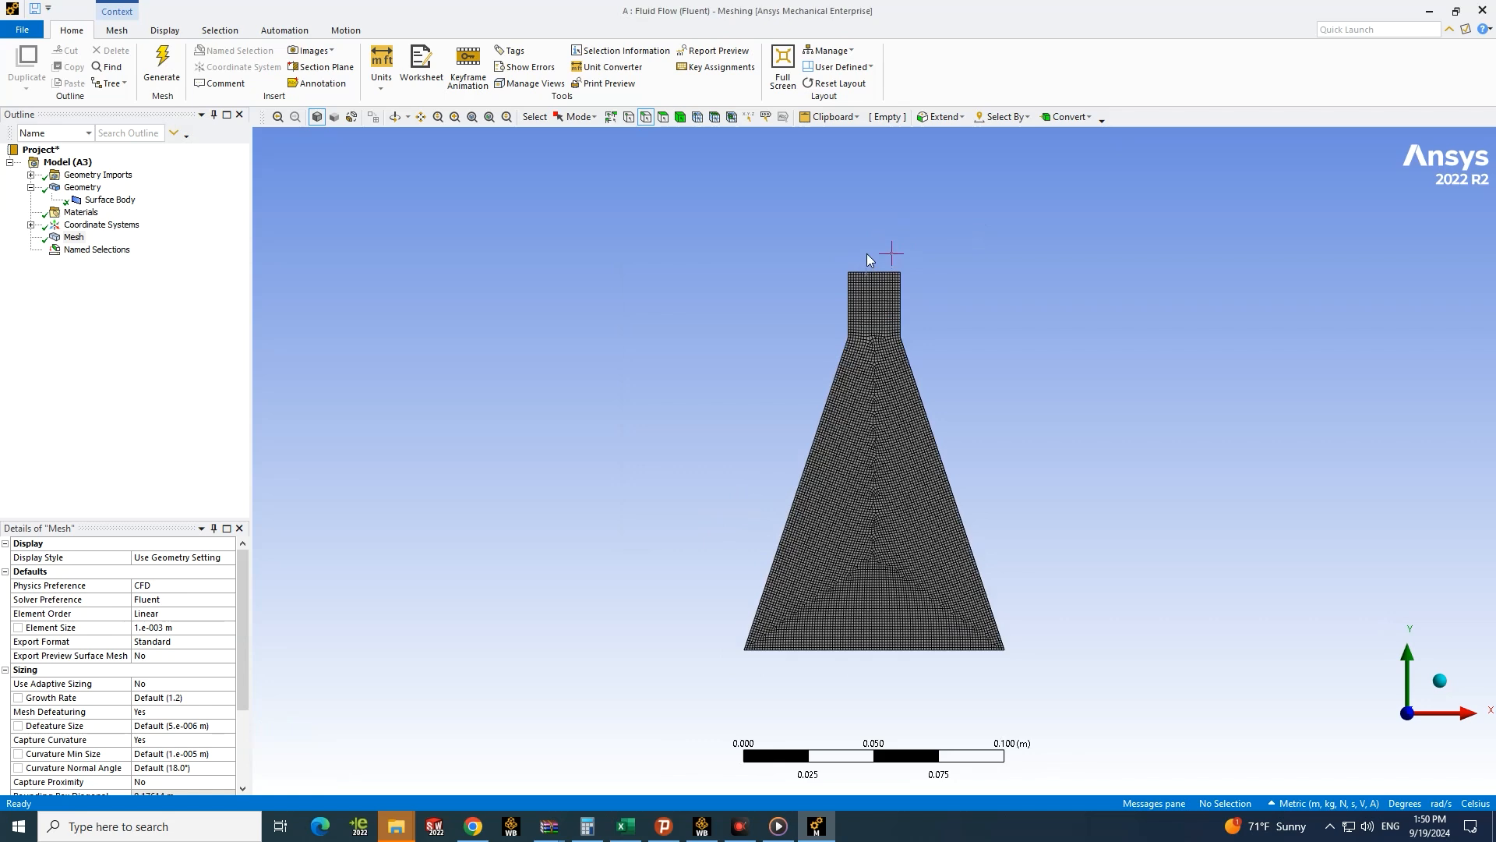
{"action": "scroll", "coordinate": [865, 263], "scroll_direction": "up", "scroll_amount": 3}
{"action": "scroll", "coordinate": [888, 194], "scroll_direction": "down", "scroll_amount": 2}
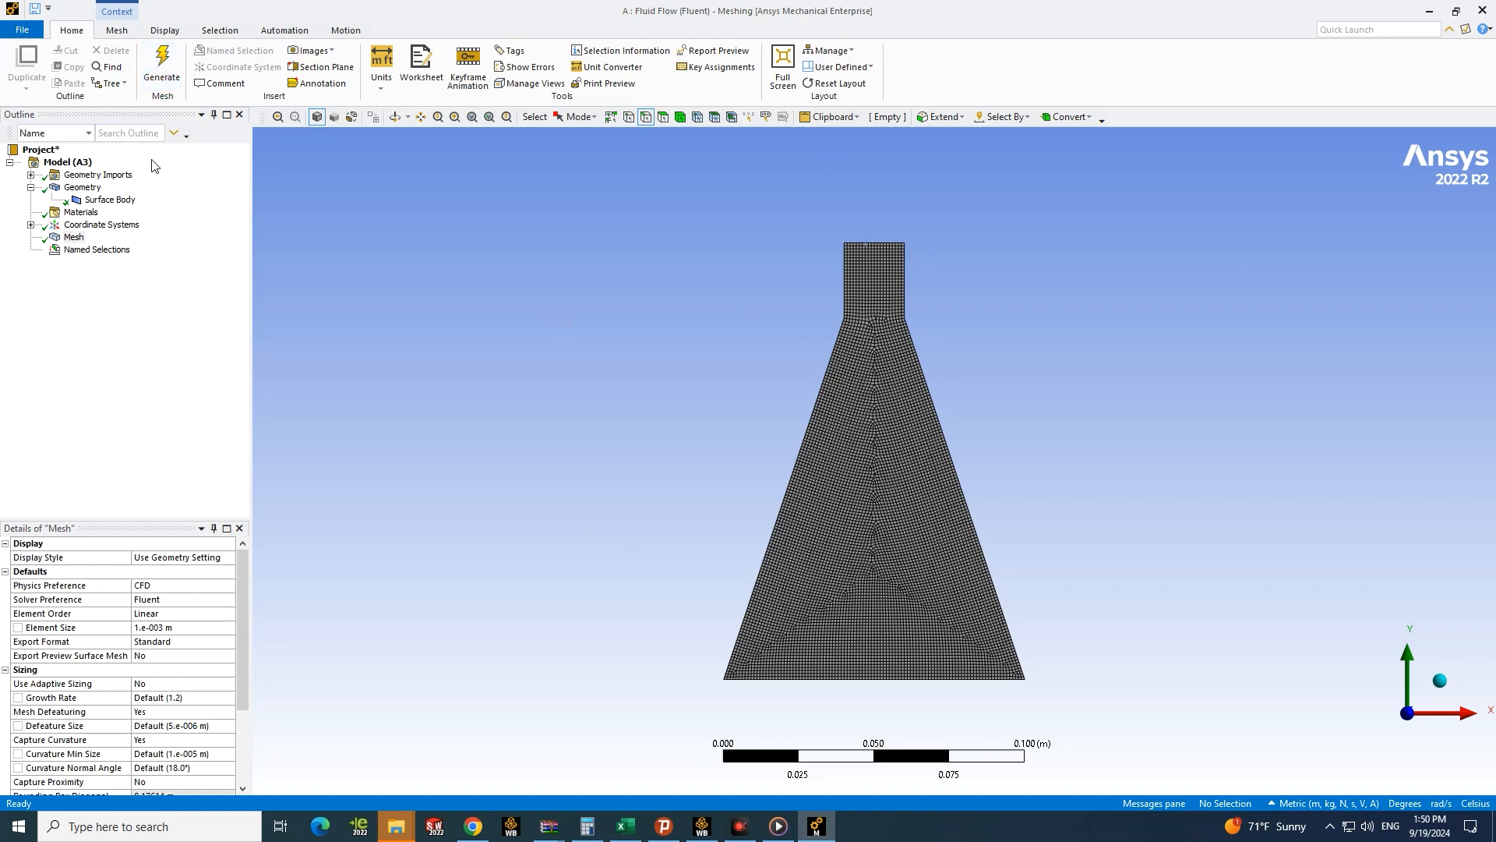
{"action": "left_click", "coordinate": [97, 249]}
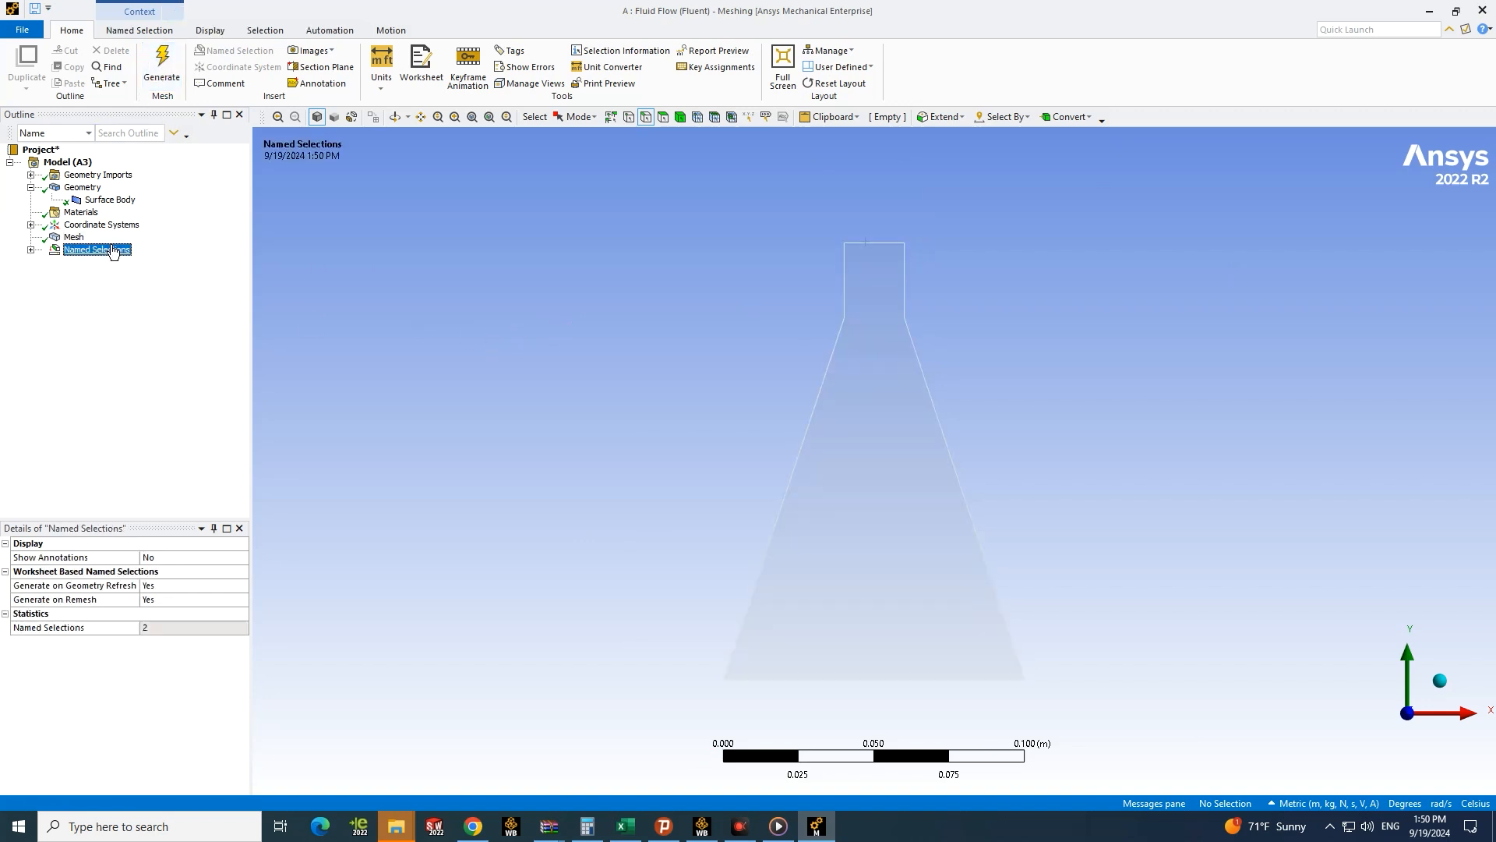
{"action": "left_click", "coordinate": [31, 249]}
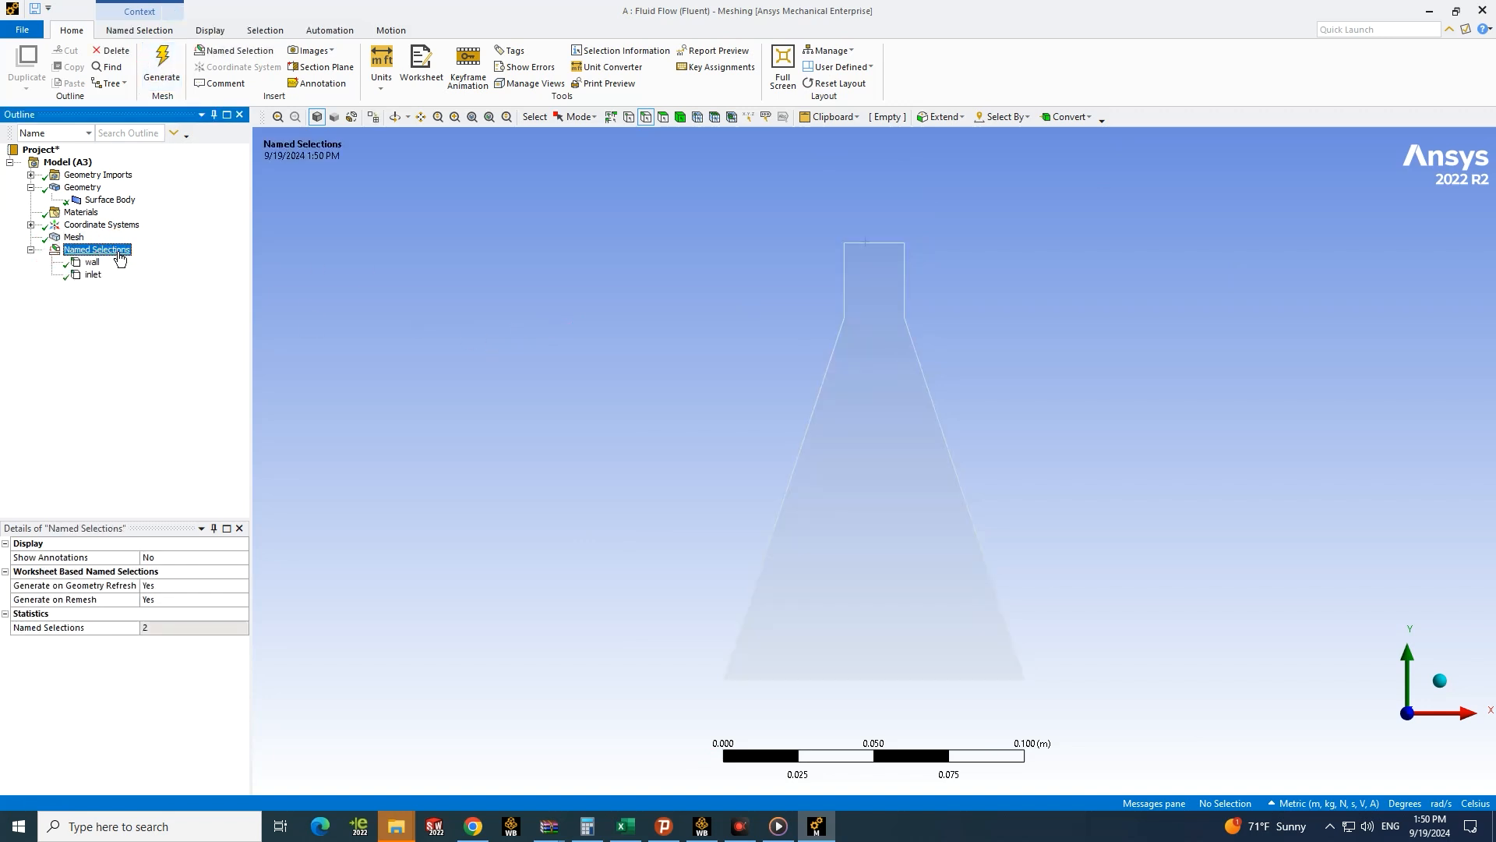
{"action": "left_click", "coordinate": [92, 262]}
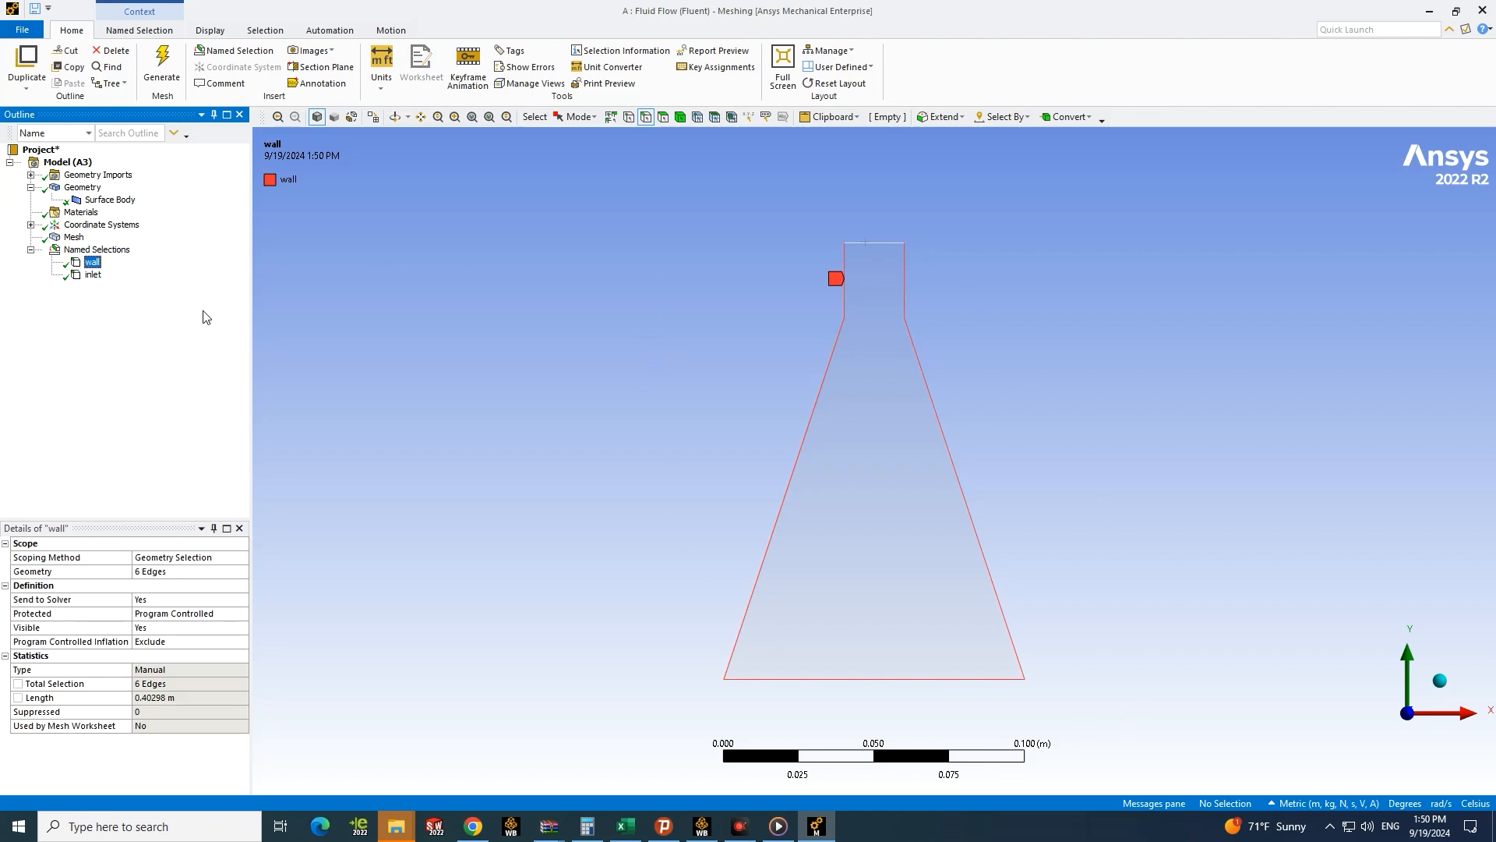
{"action": "left_click", "coordinate": [93, 274]}
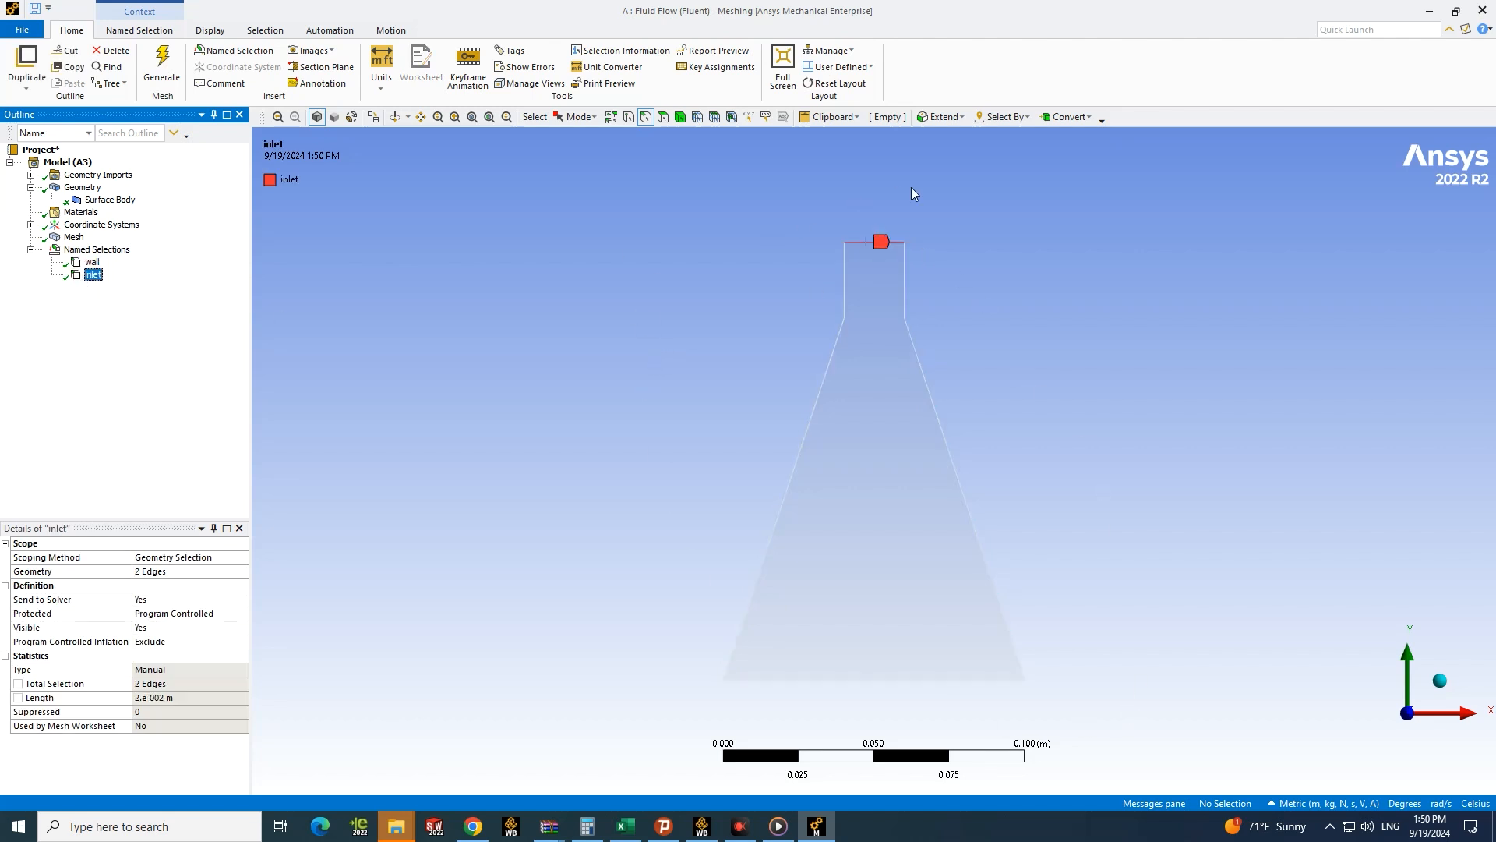
{"action": "scroll", "coordinate": [801, 282], "scroll_direction": "down", "scroll_amount": 3}
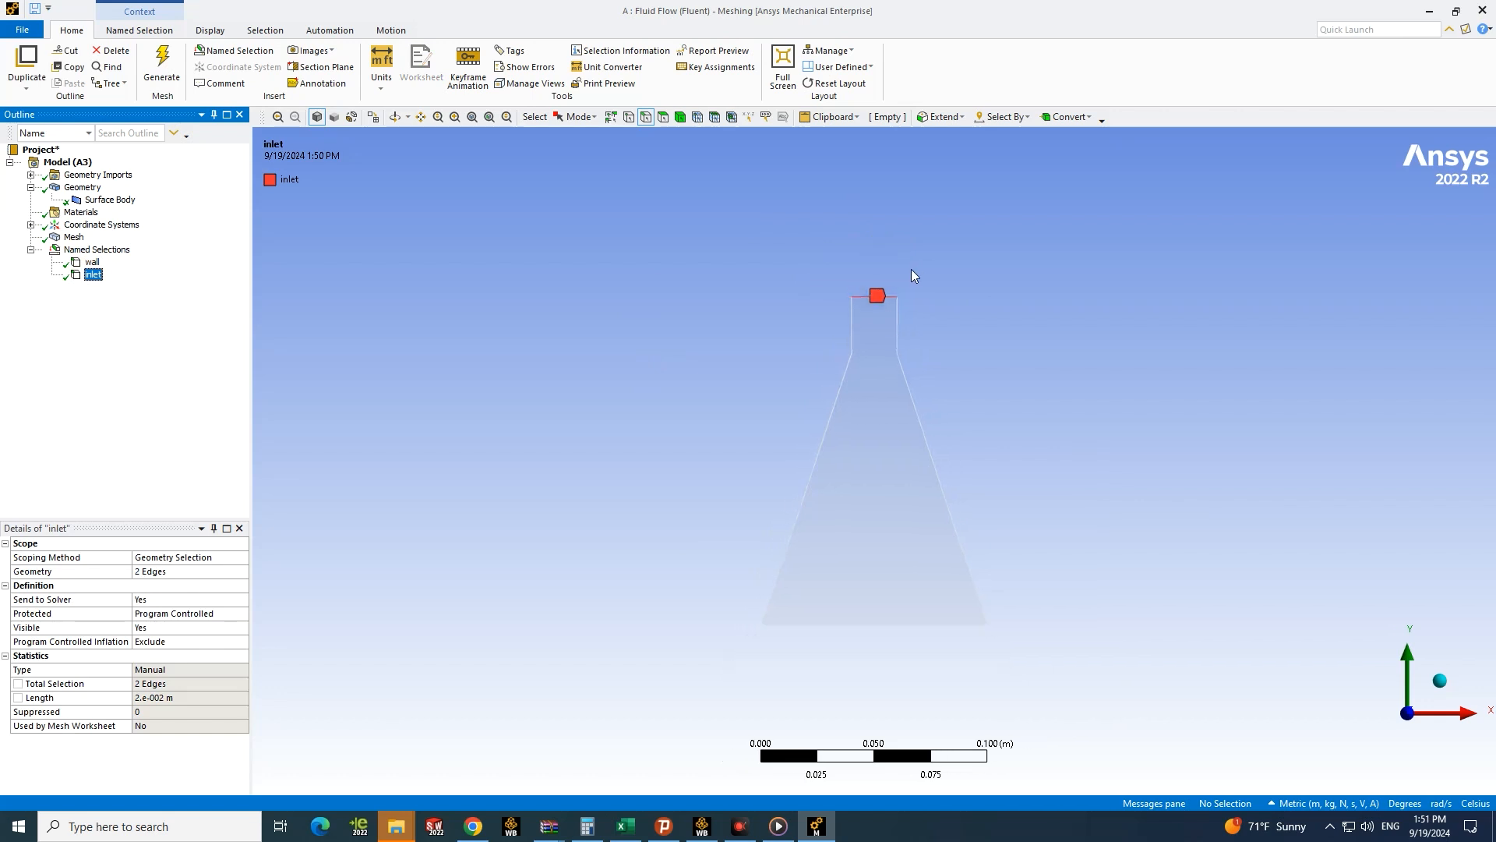
{"action": "scroll", "coordinate": [872, 338], "scroll_direction": "up", "scroll_amount": 1}
{"action": "scroll", "coordinate": [872, 317], "scroll_direction": "down", "scroll_amount": 1}
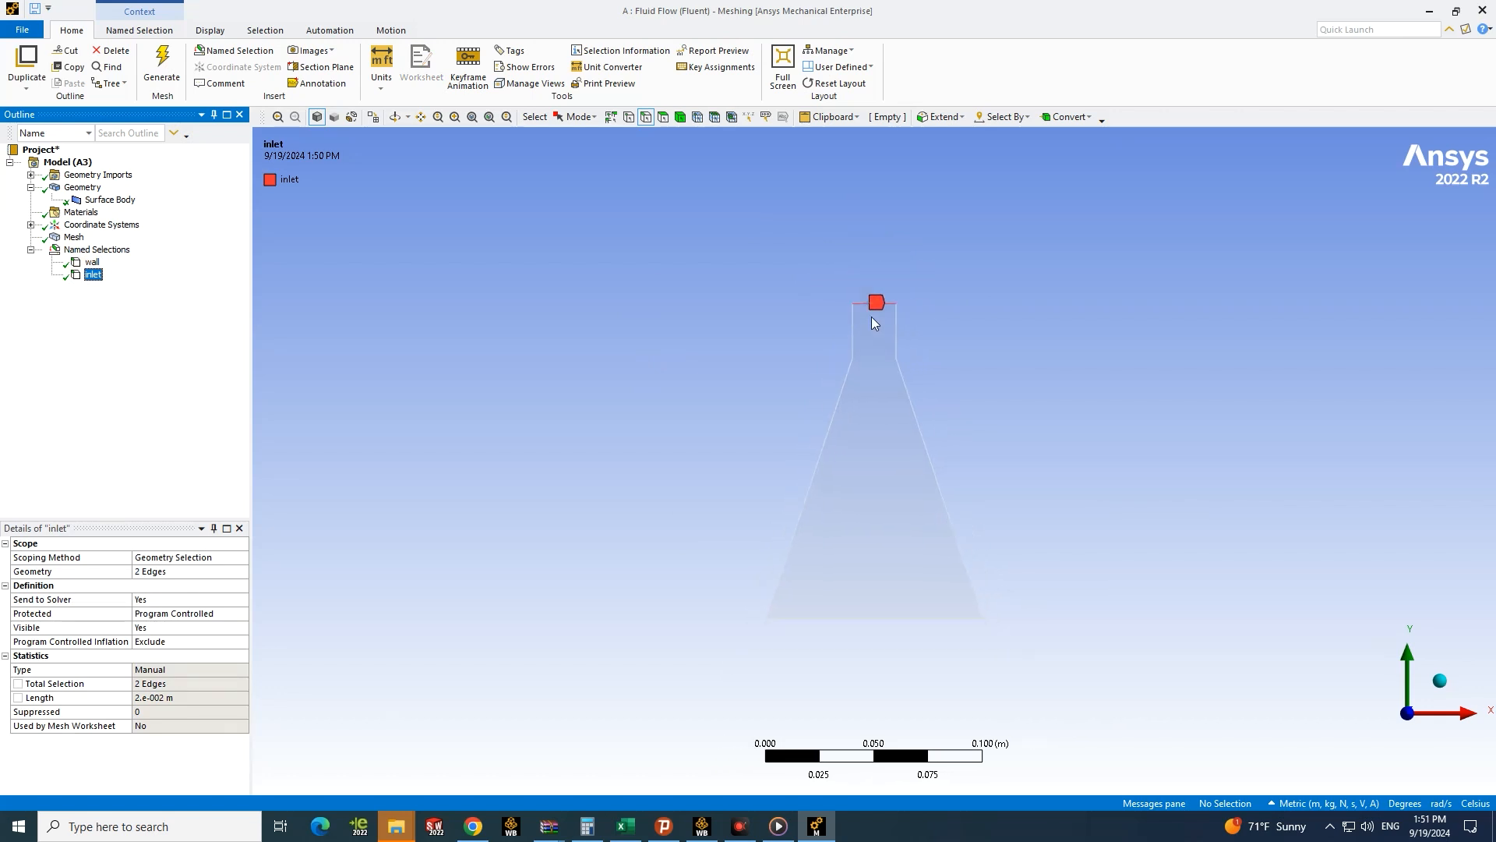
{"action": "scroll", "coordinate": [871, 316], "scroll_direction": "up", "scroll_amount": 1}
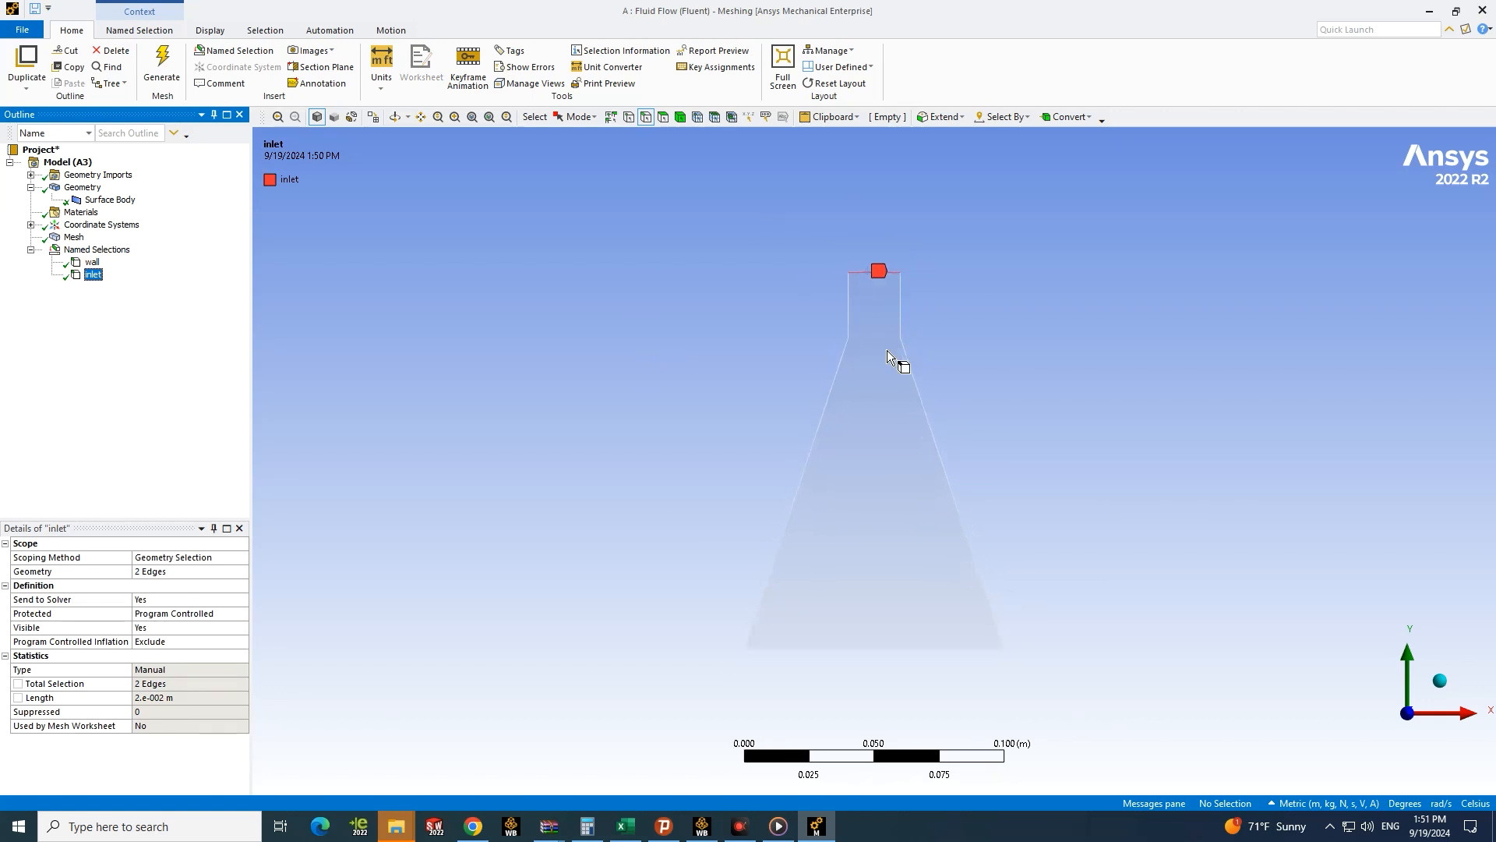
{"action": "scroll", "coordinate": [887, 350], "scroll_direction": "down", "scroll_amount": 1}
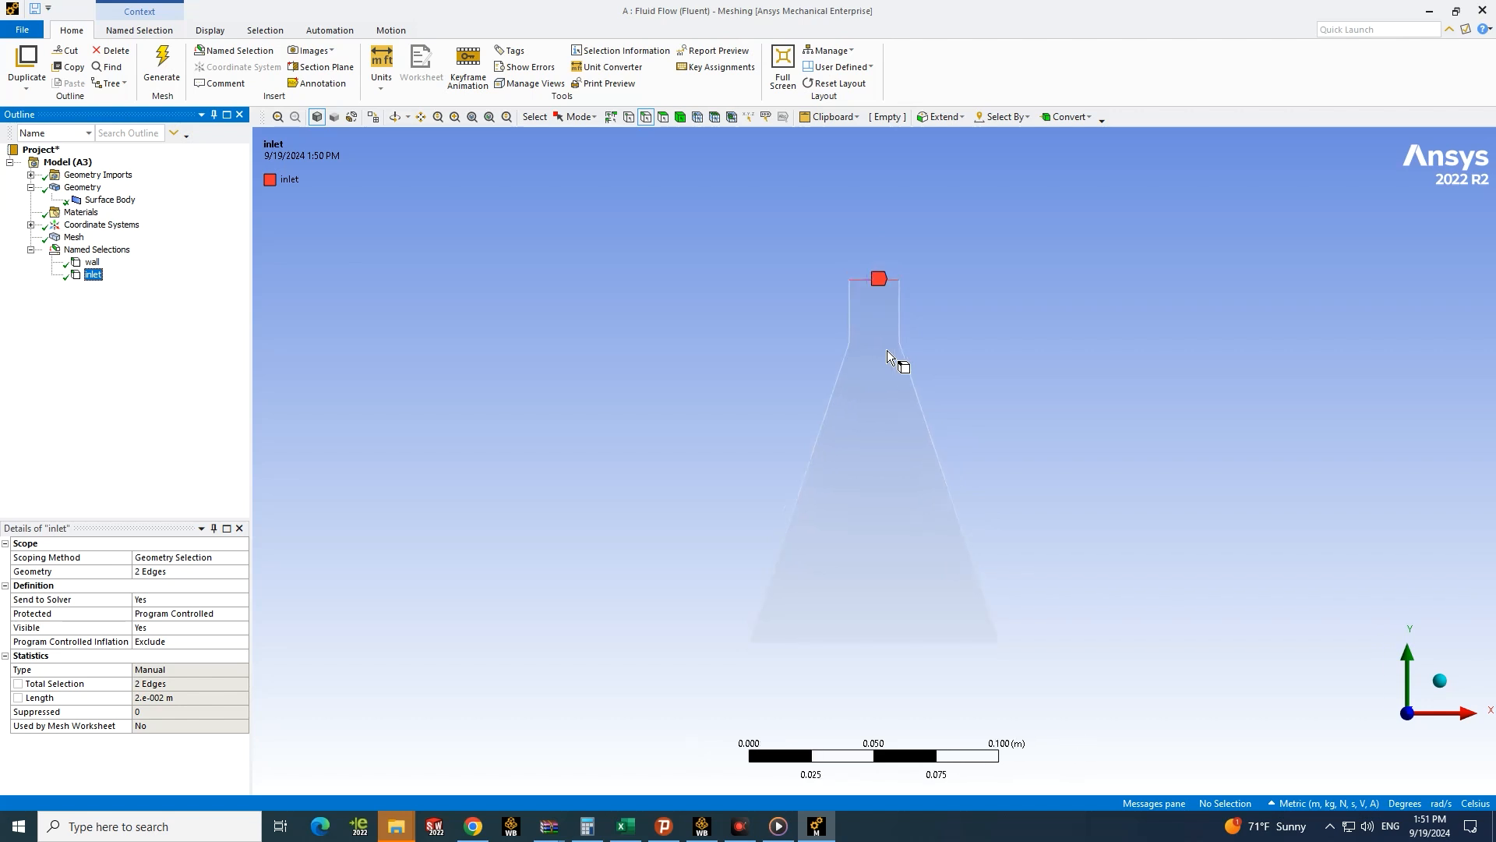
{"action": "scroll", "coordinate": [1036, 293], "scroll_direction": "down", "scroll_amount": 1}
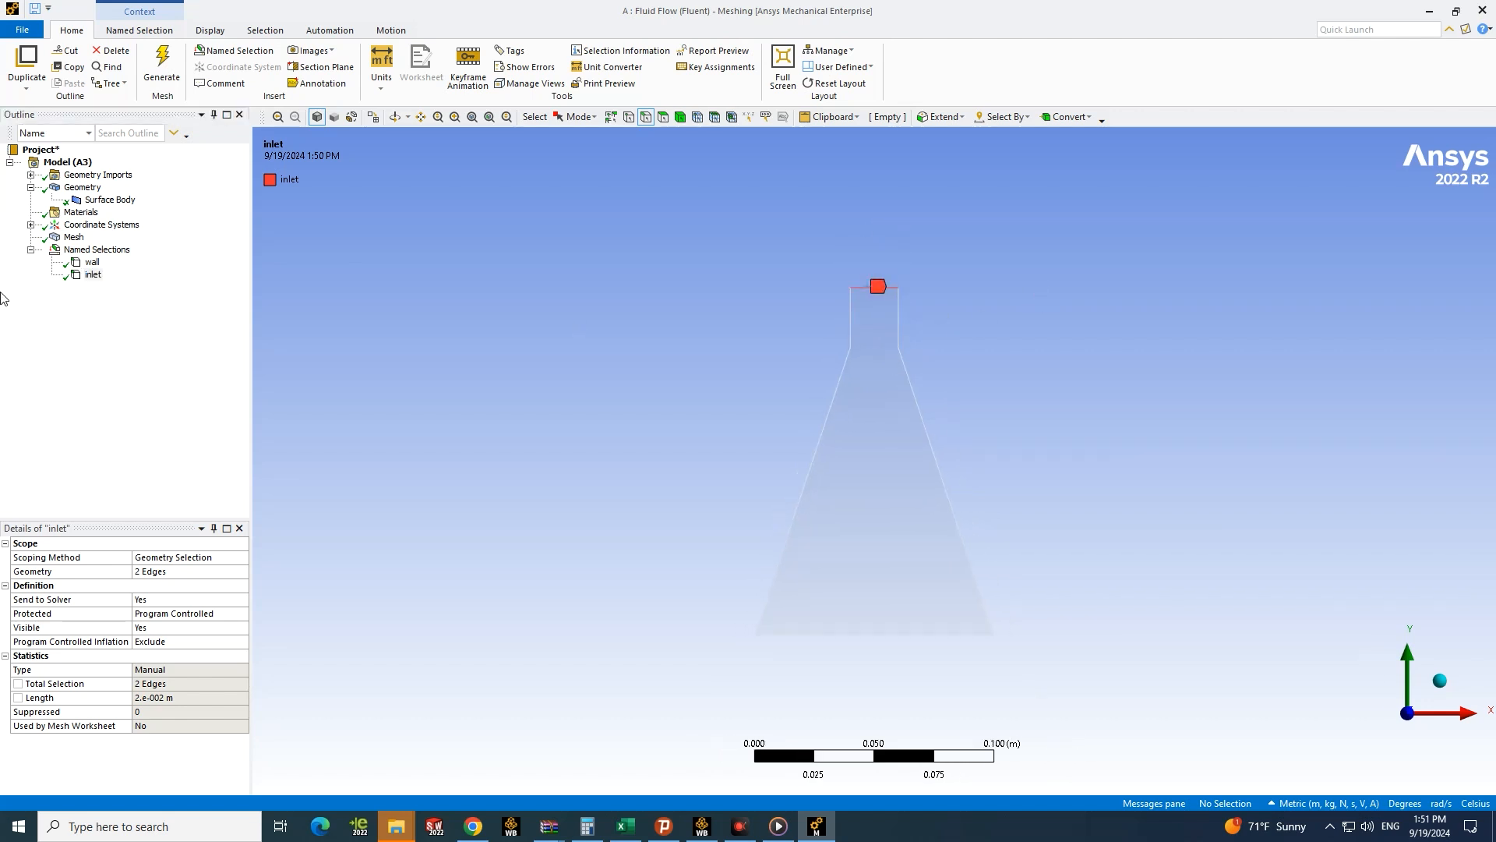
{"action": "left_click", "coordinate": [74, 238]}
{"action": "left_click", "coordinate": [92, 262]}
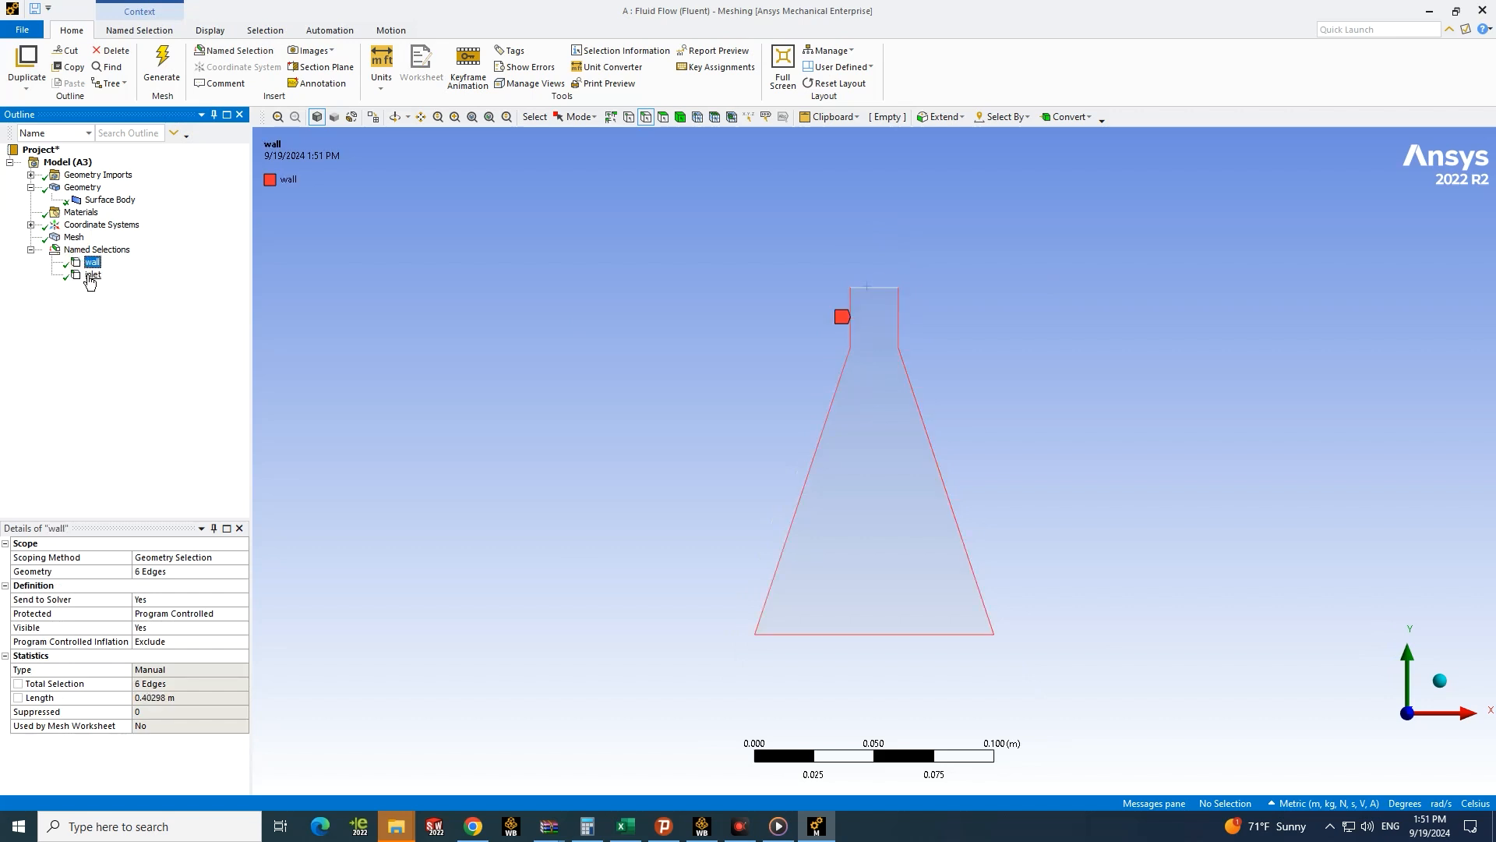
{"action": "left_click", "coordinate": [92, 275]}
{"action": "left_click", "coordinate": [96, 249]}
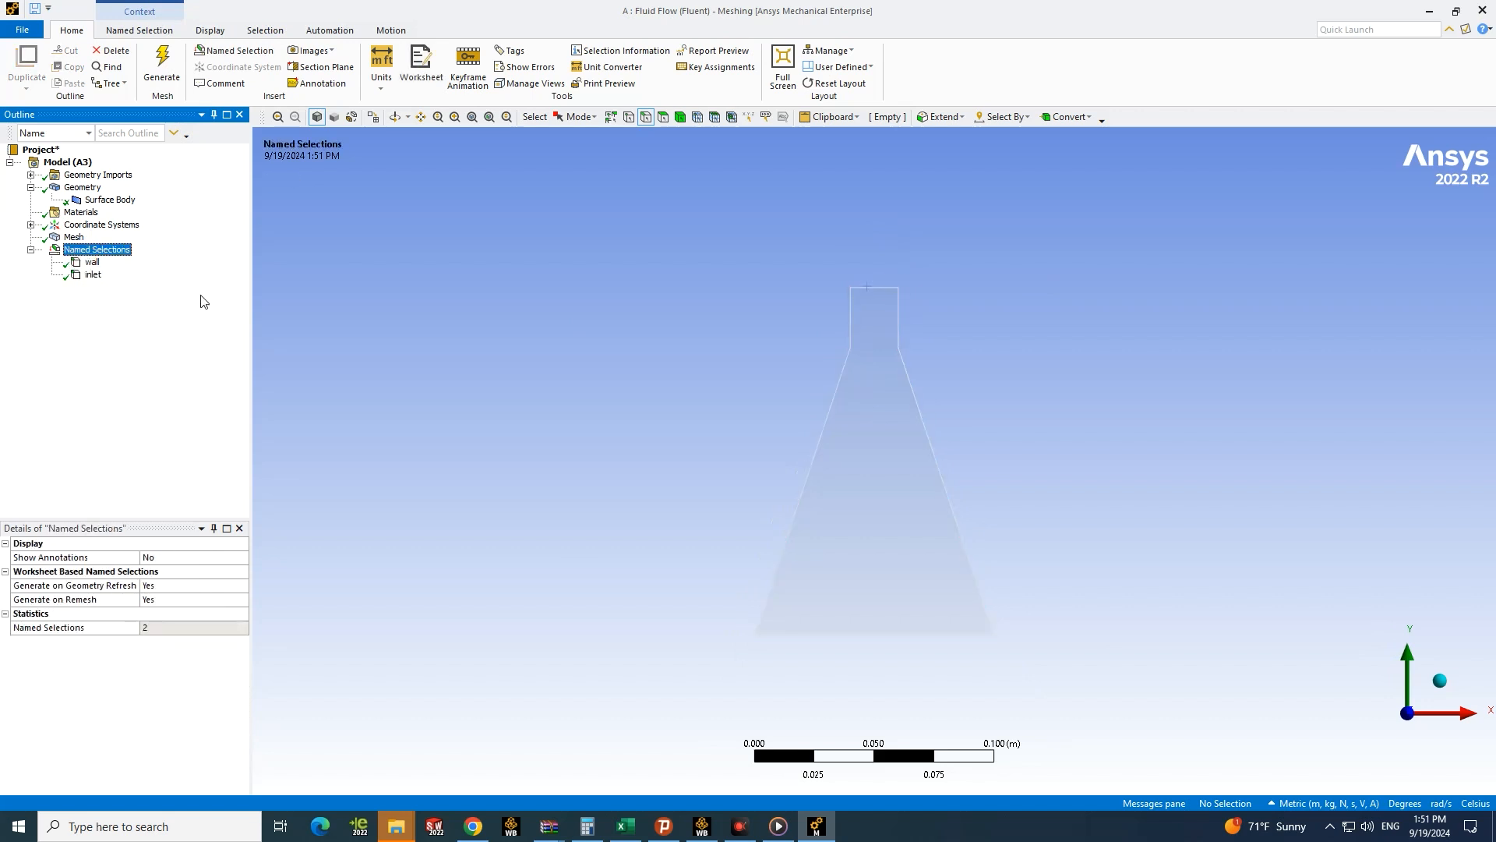
{"action": "left_click", "coordinate": [324, 304]}
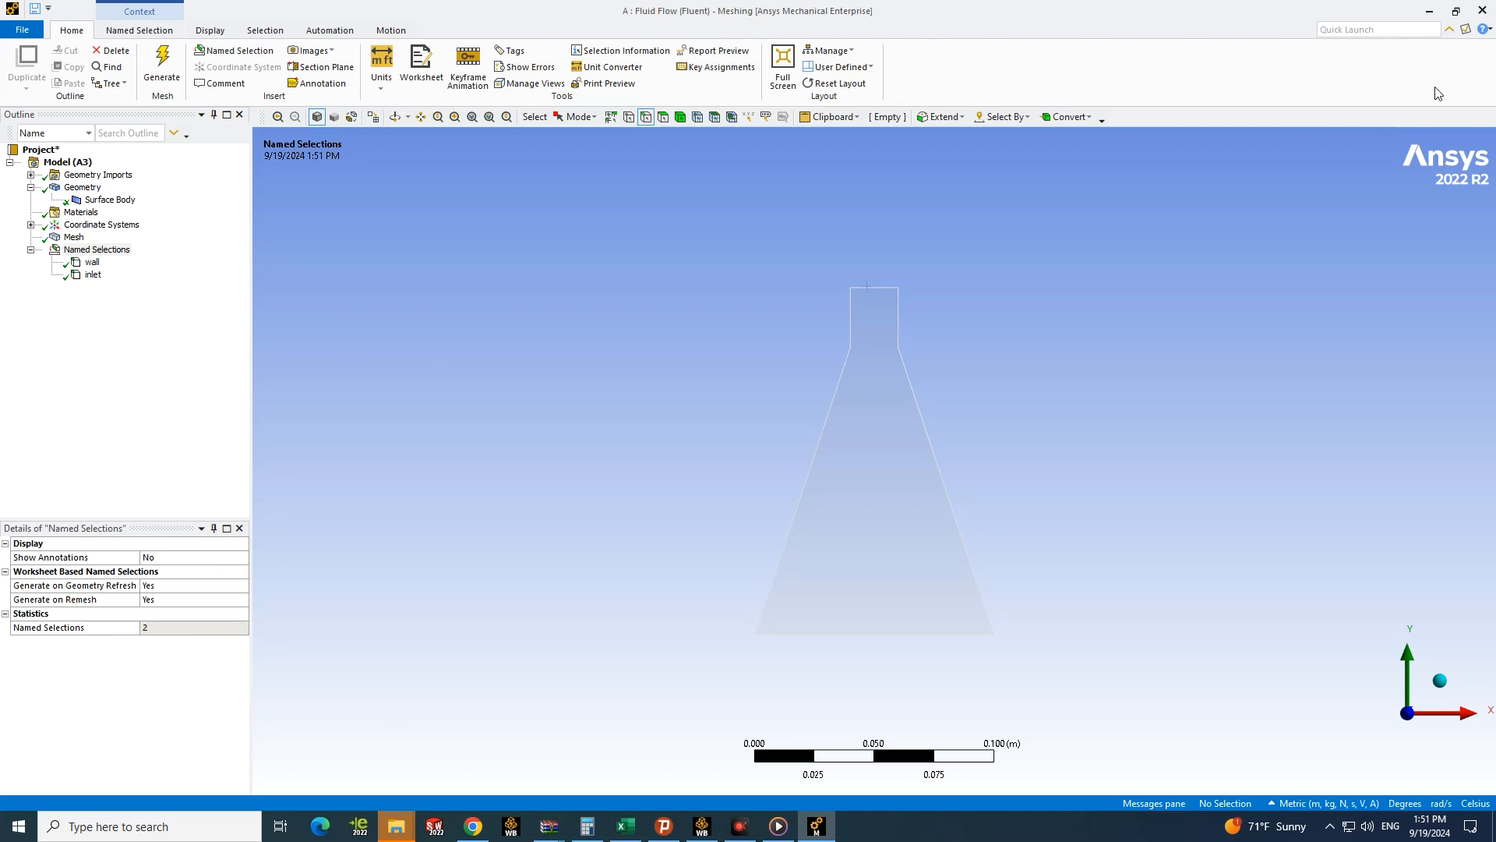
Step: Close the meshing application and update the Mesh cell of the Fluid Flow (Fluent) system in Workbench
{"action": "left_click", "coordinate": [1482, 10]}
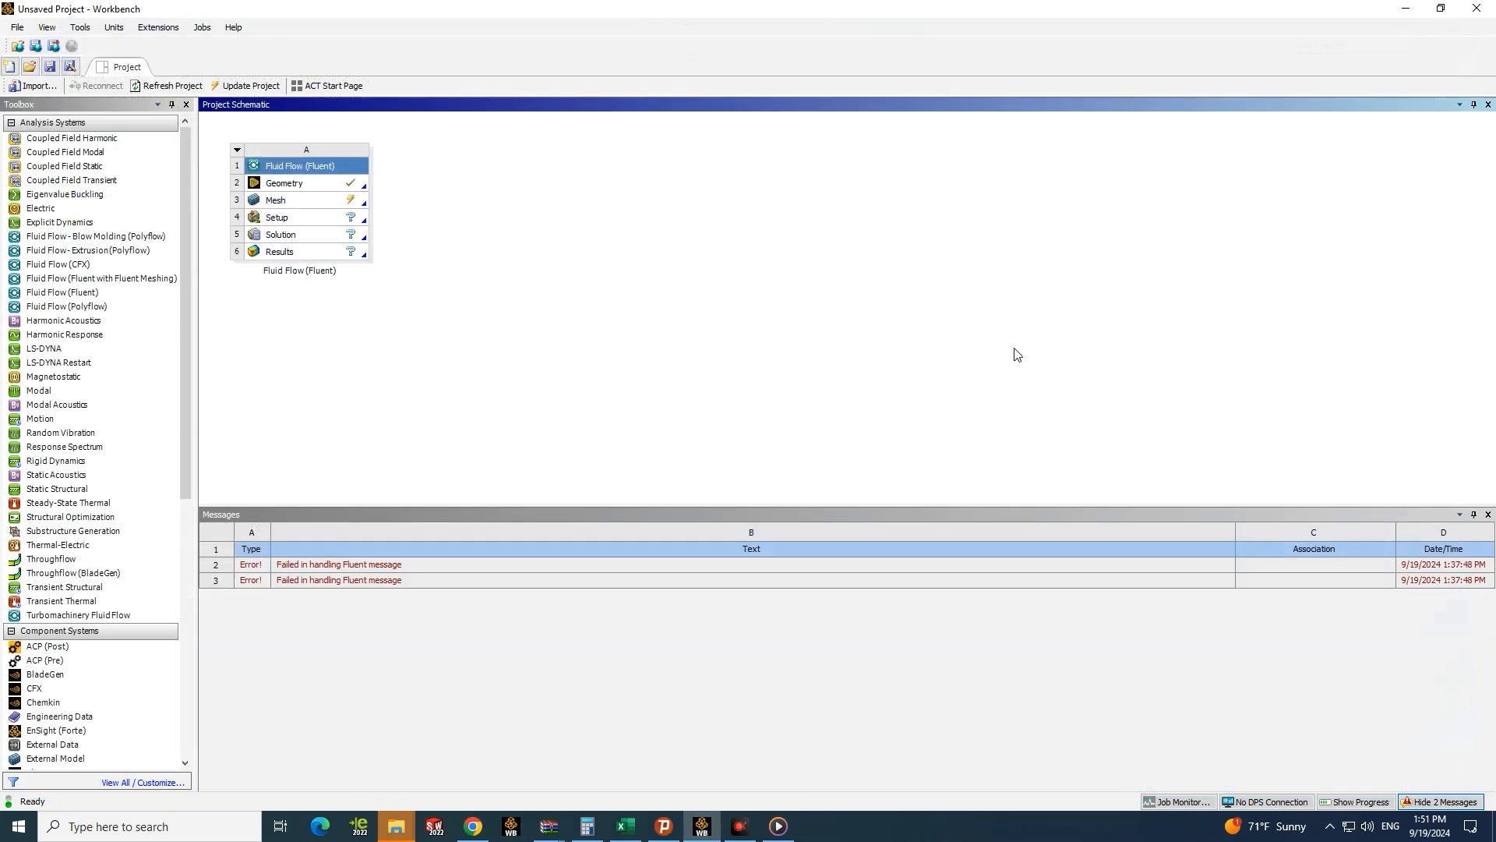
{"action": "right_click", "coordinate": [256, 203]}
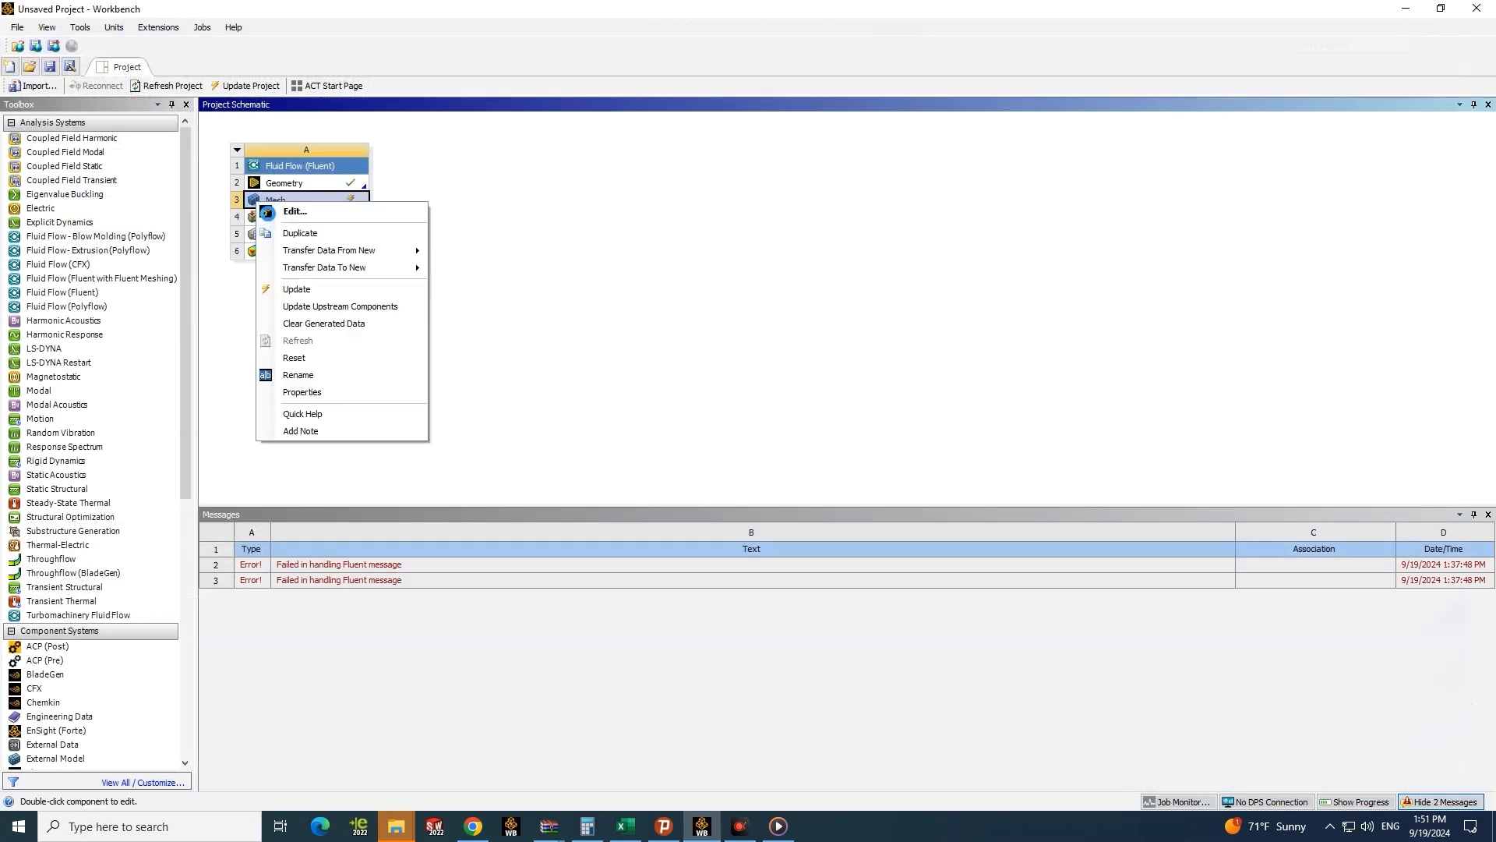
{"action": "left_click", "coordinate": [369, 291]}
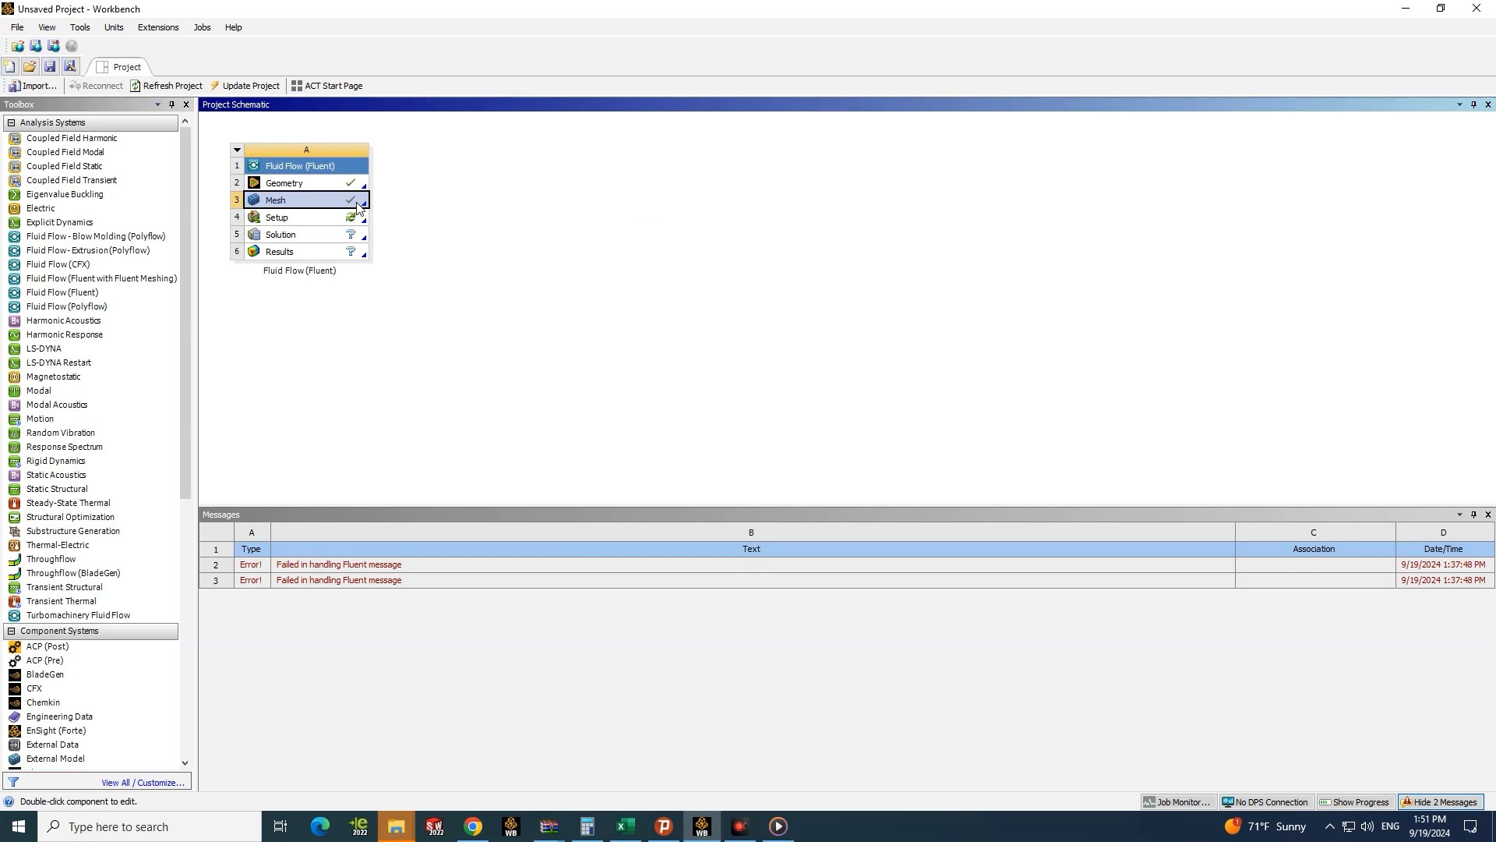
Step: Open the Setup cell of the Fluid Flow (Fluent) system in Fluent with Double Precision and 2 solver processes
{"action": "left_click", "coordinate": [333, 220]}
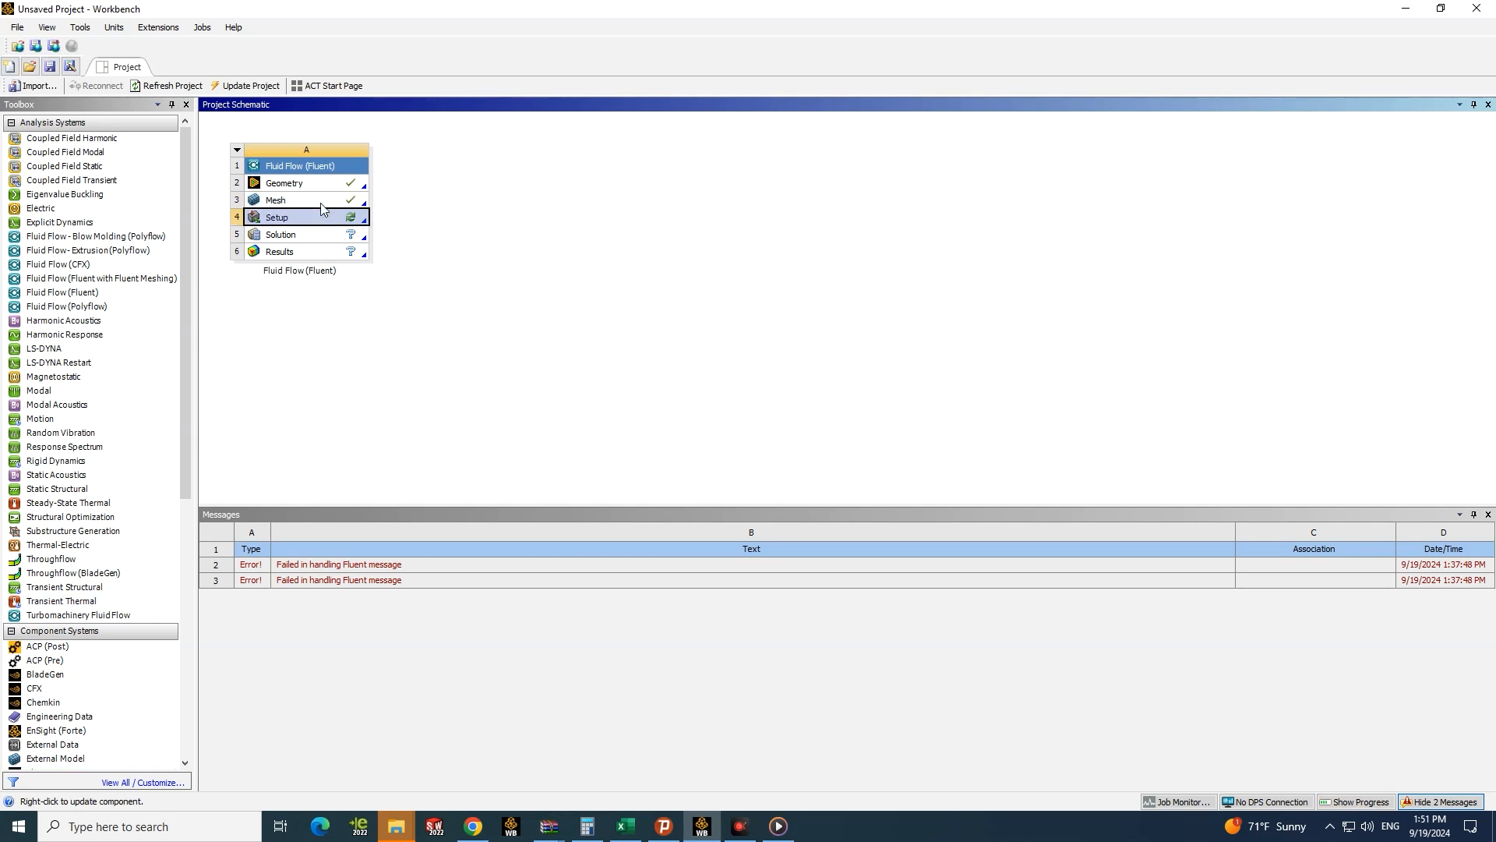
{"action": "right_click", "coordinate": [334, 220]}
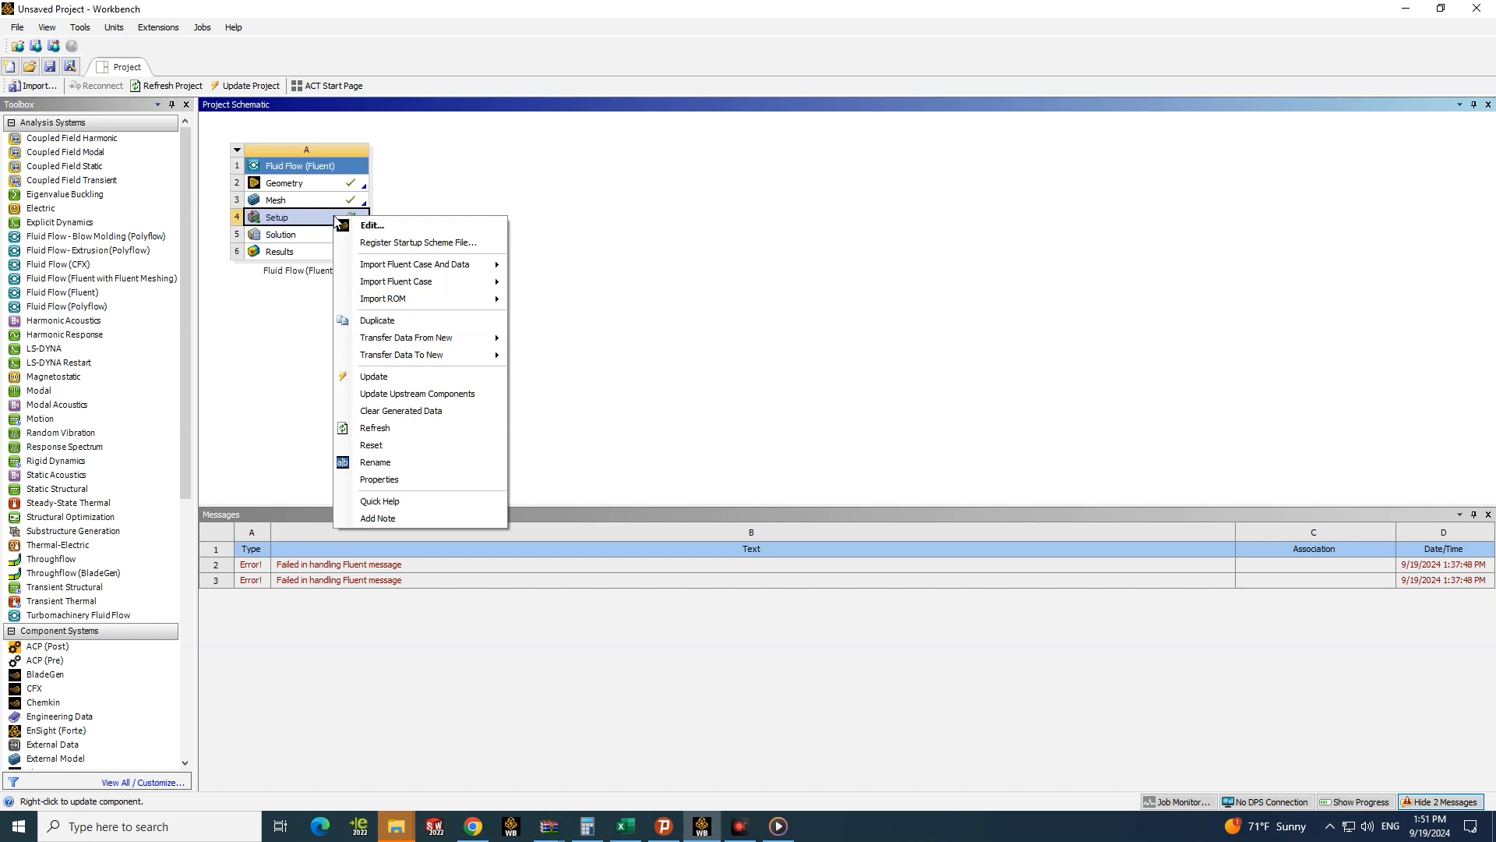
{"action": "left_click", "coordinate": [383, 223]}
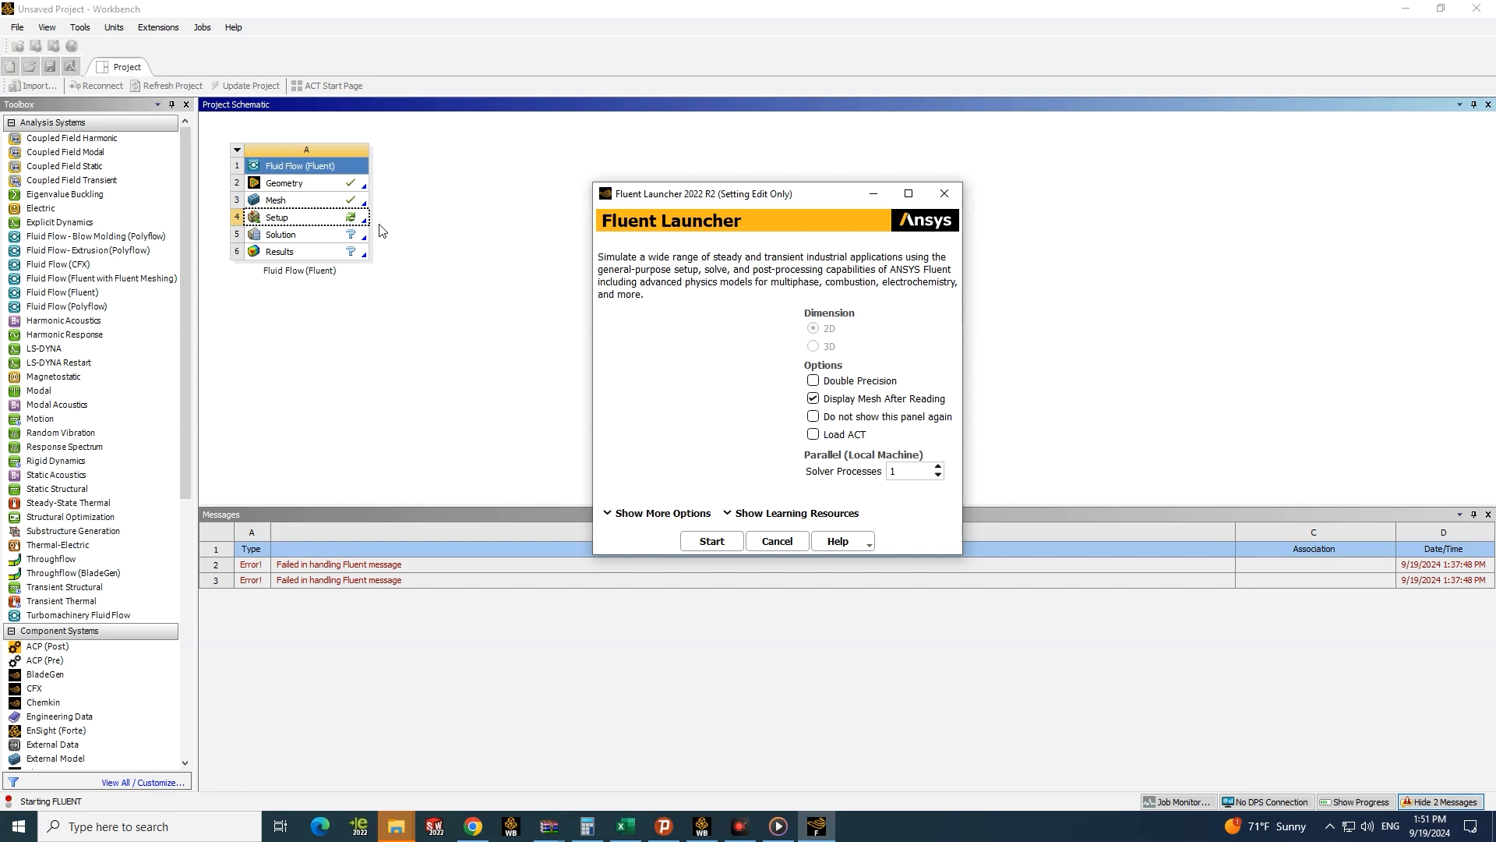
{"action": "left_click", "coordinate": [813, 381]}
{"action": "left_click", "coordinate": [939, 468]}
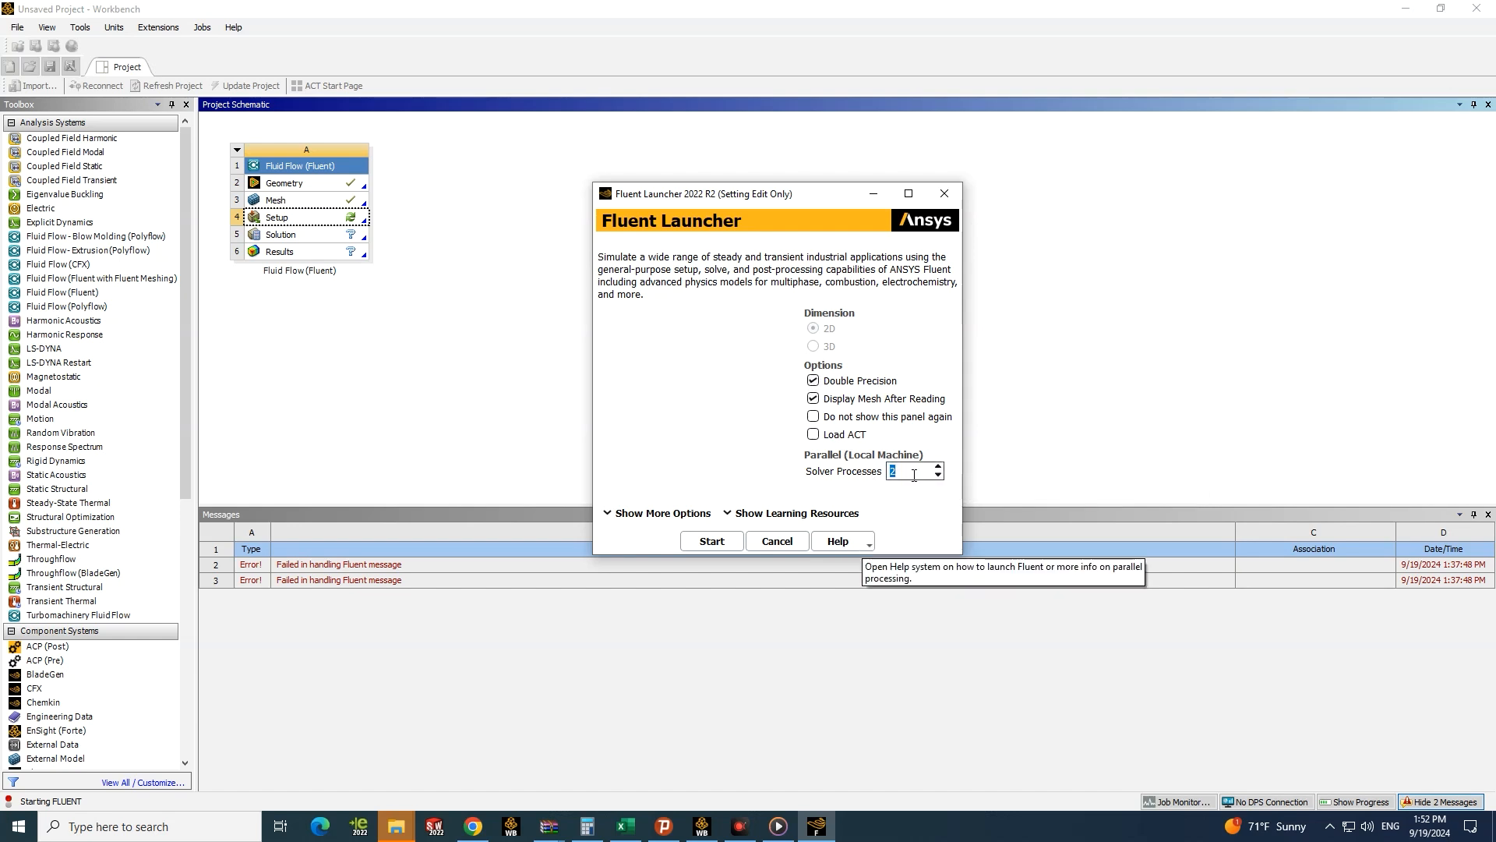
{"action": "left_click", "coordinate": [723, 541]}
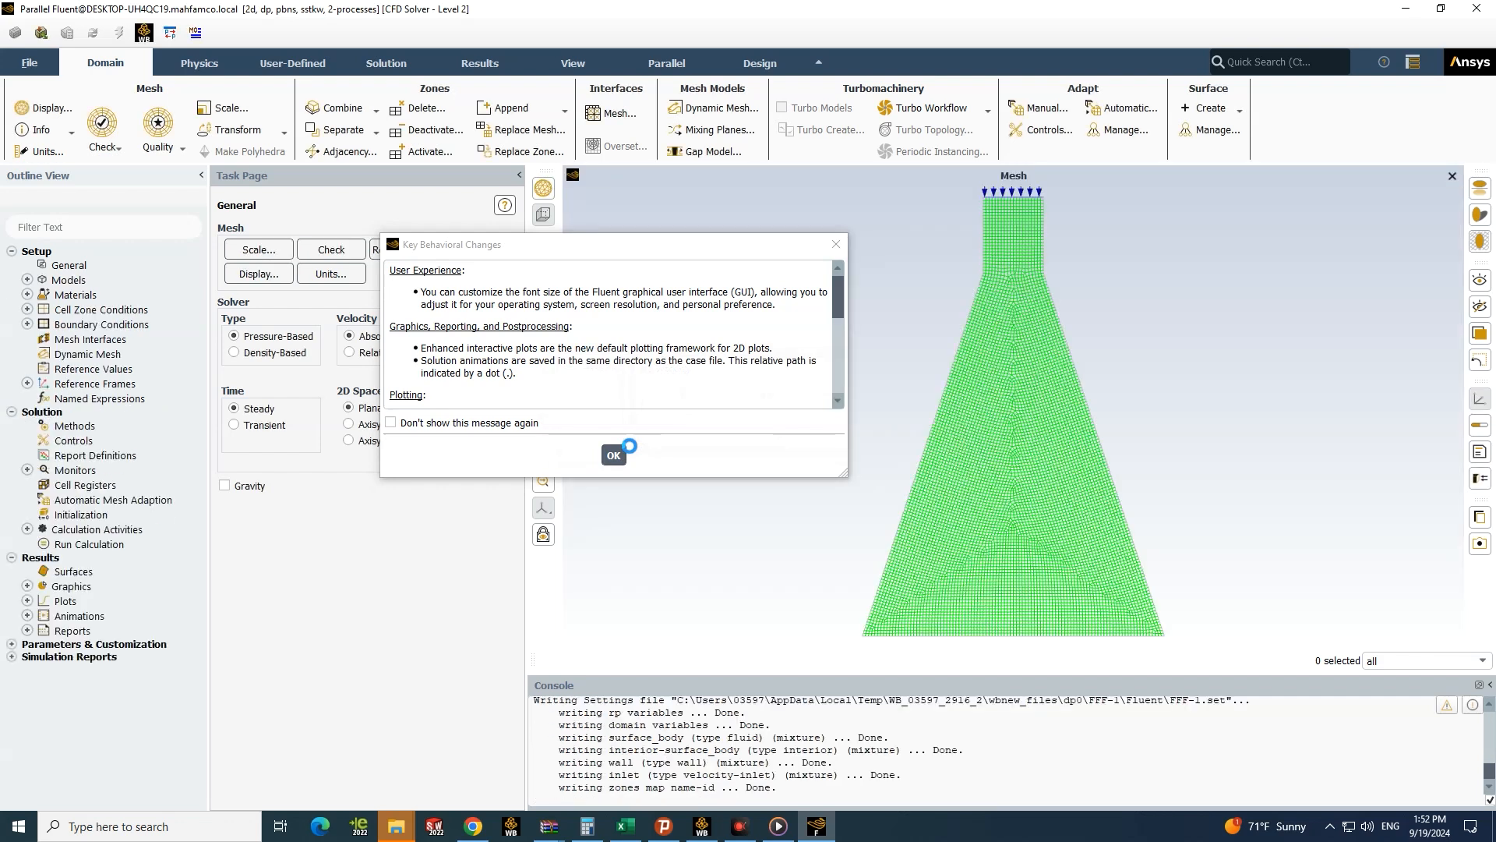
{"action": "left_click", "coordinate": [610, 456]}
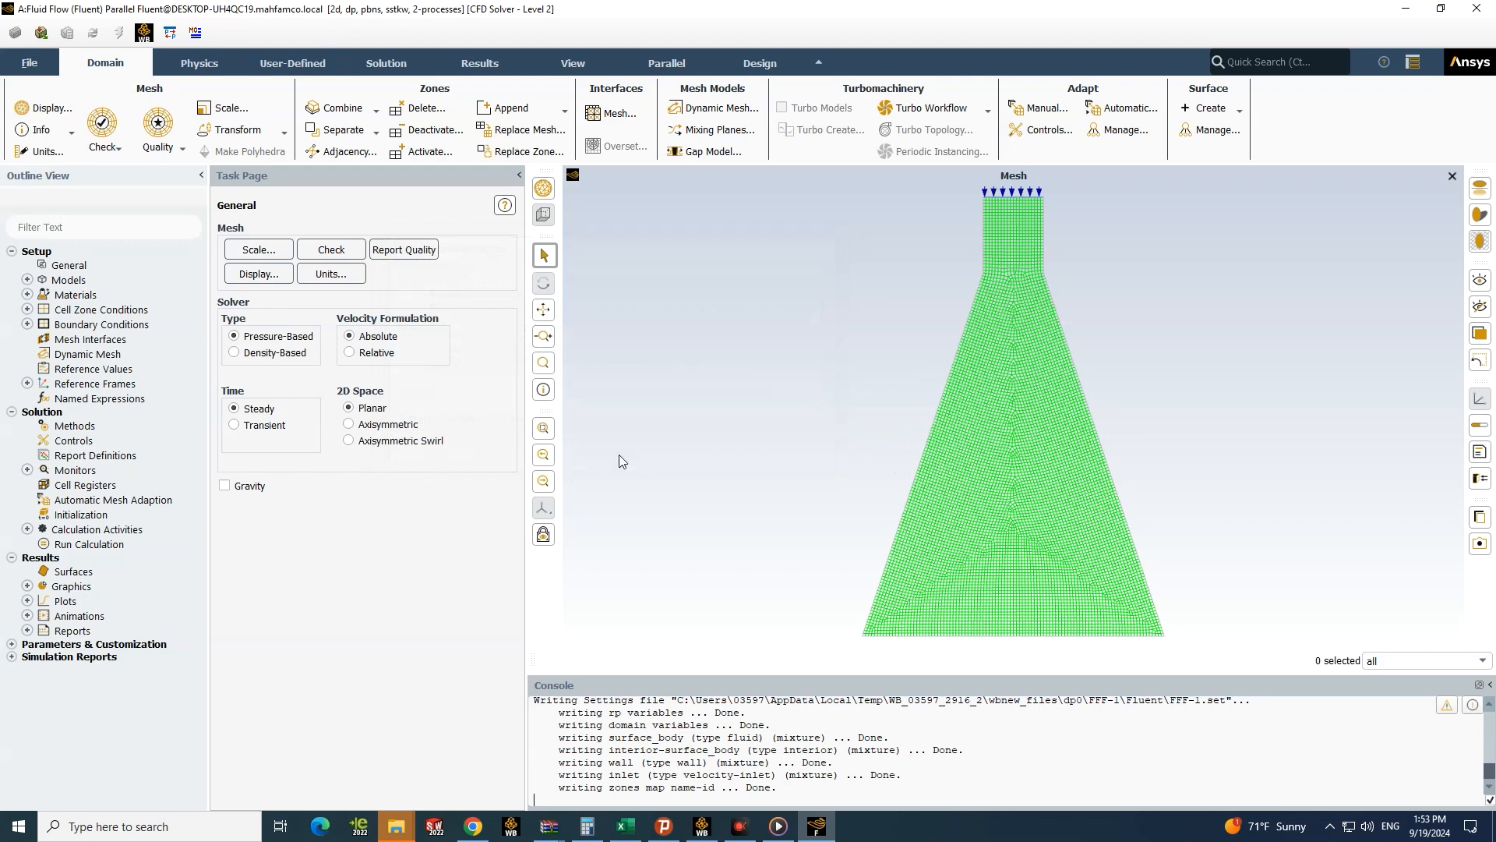
{"action": "scroll", "coordinate": [983, 242], "scroll_direction": "down", "scroll_amount": 5}
{"action": "scroll", "coordinate": [1013, 253], "scroll_direction": "up", "scroll_amount": 5}
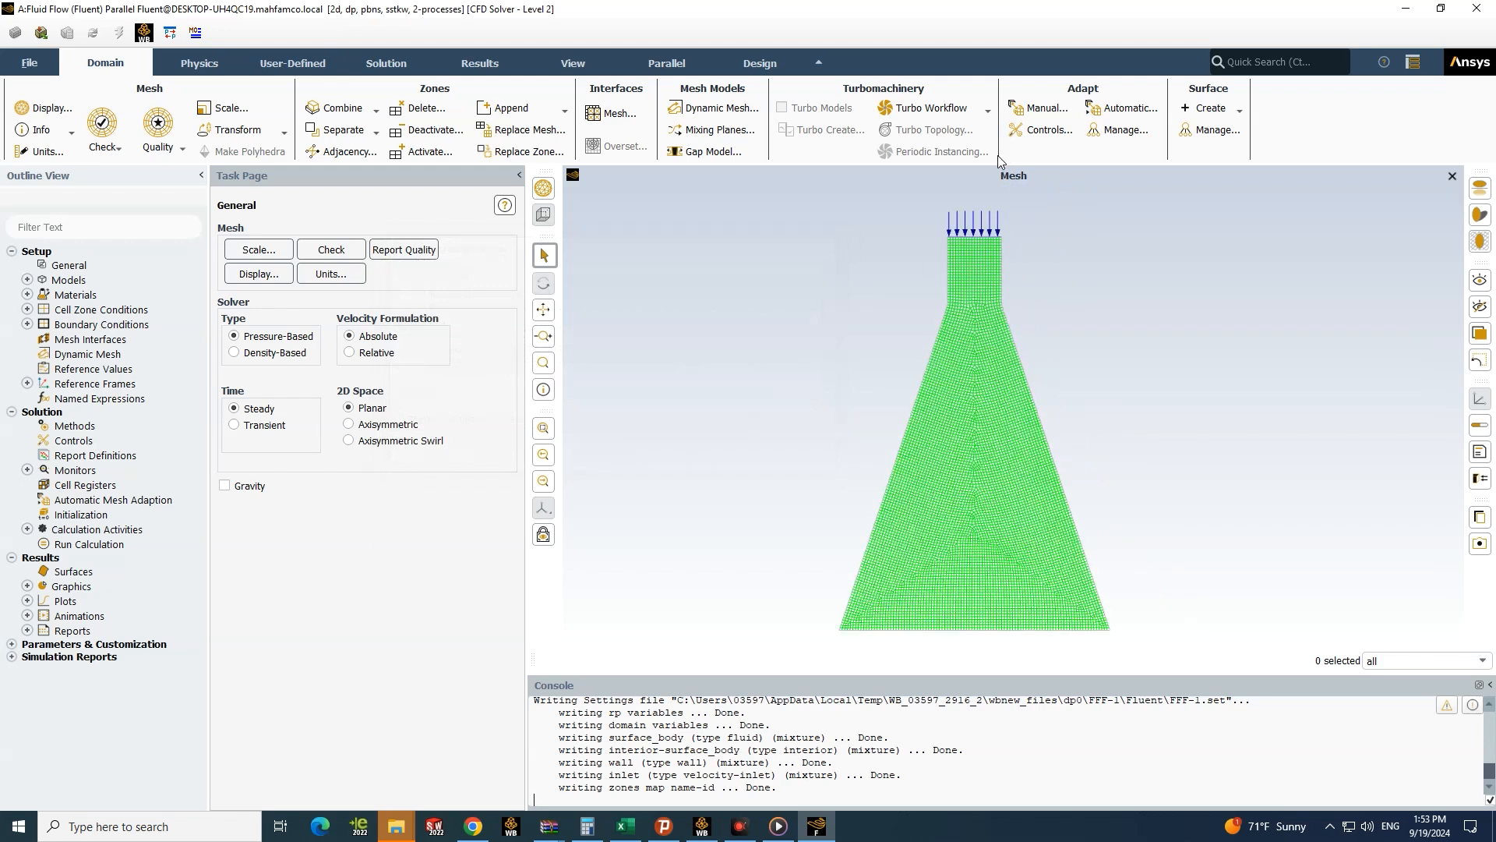
{"action": "scroll", "coordinate": [970, 278], "scroll_direction": "down", "scroll_amount": 5}
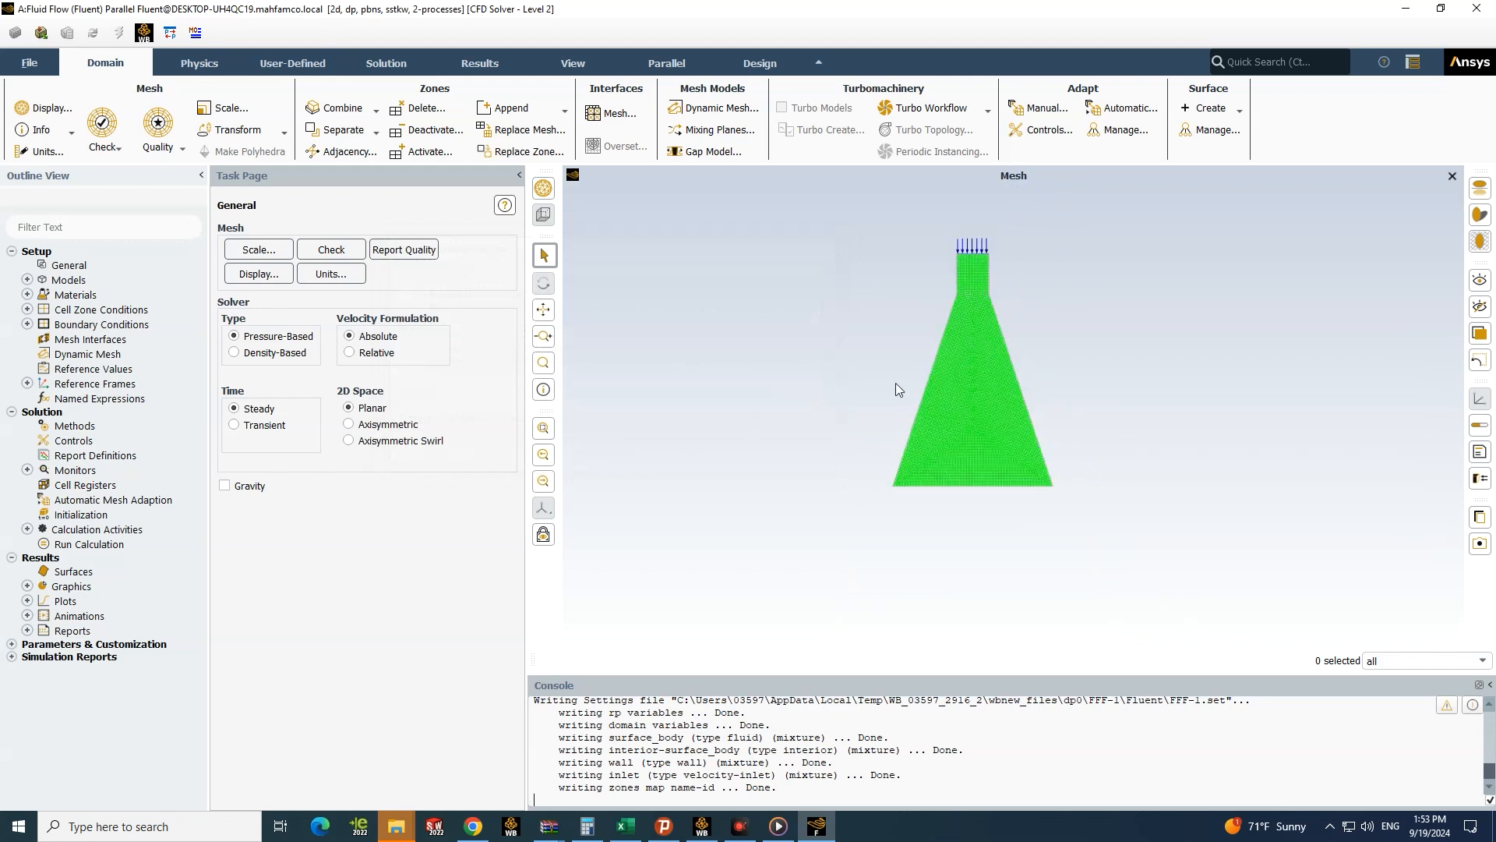
{"action": "scroll", "coordinate": [1029, 250], "scroll_direction": "down", "scroll_amount": 2}
{"action": "scroll", "coordinate": [960, 277], "scroll_direction": "up", "scroll_amount": 5}
{"action": "scroll", "coordinate": [961, 276], "scroll_direction": "down", "scroll_amount": 2}
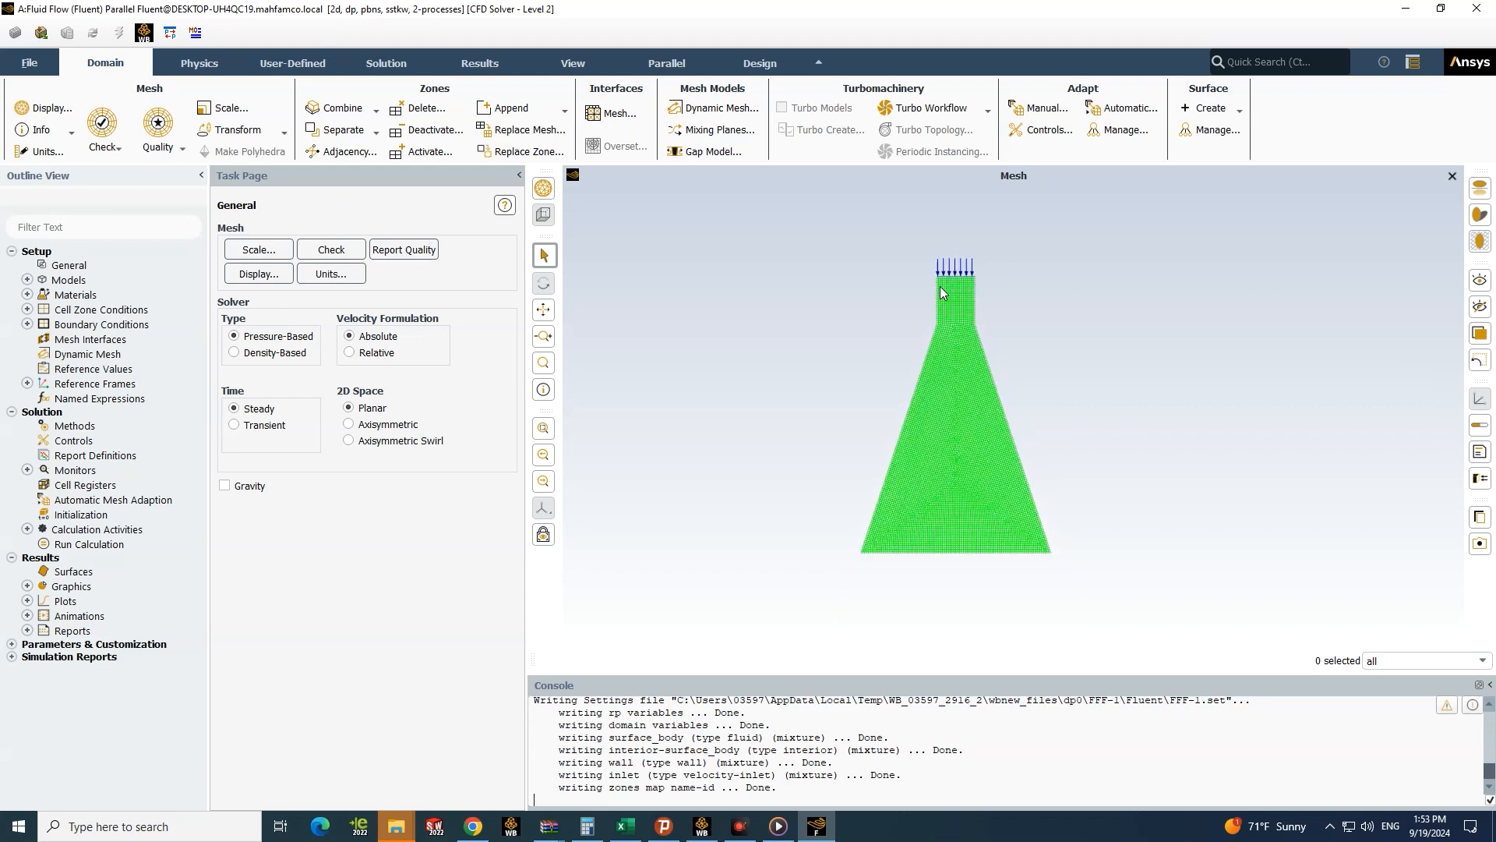
Step: Set the solver time to Transient and enable gravity with a Y acceleration of -9.81 m/s²
{"action": "left_click", "coordinate": [259, 427]}
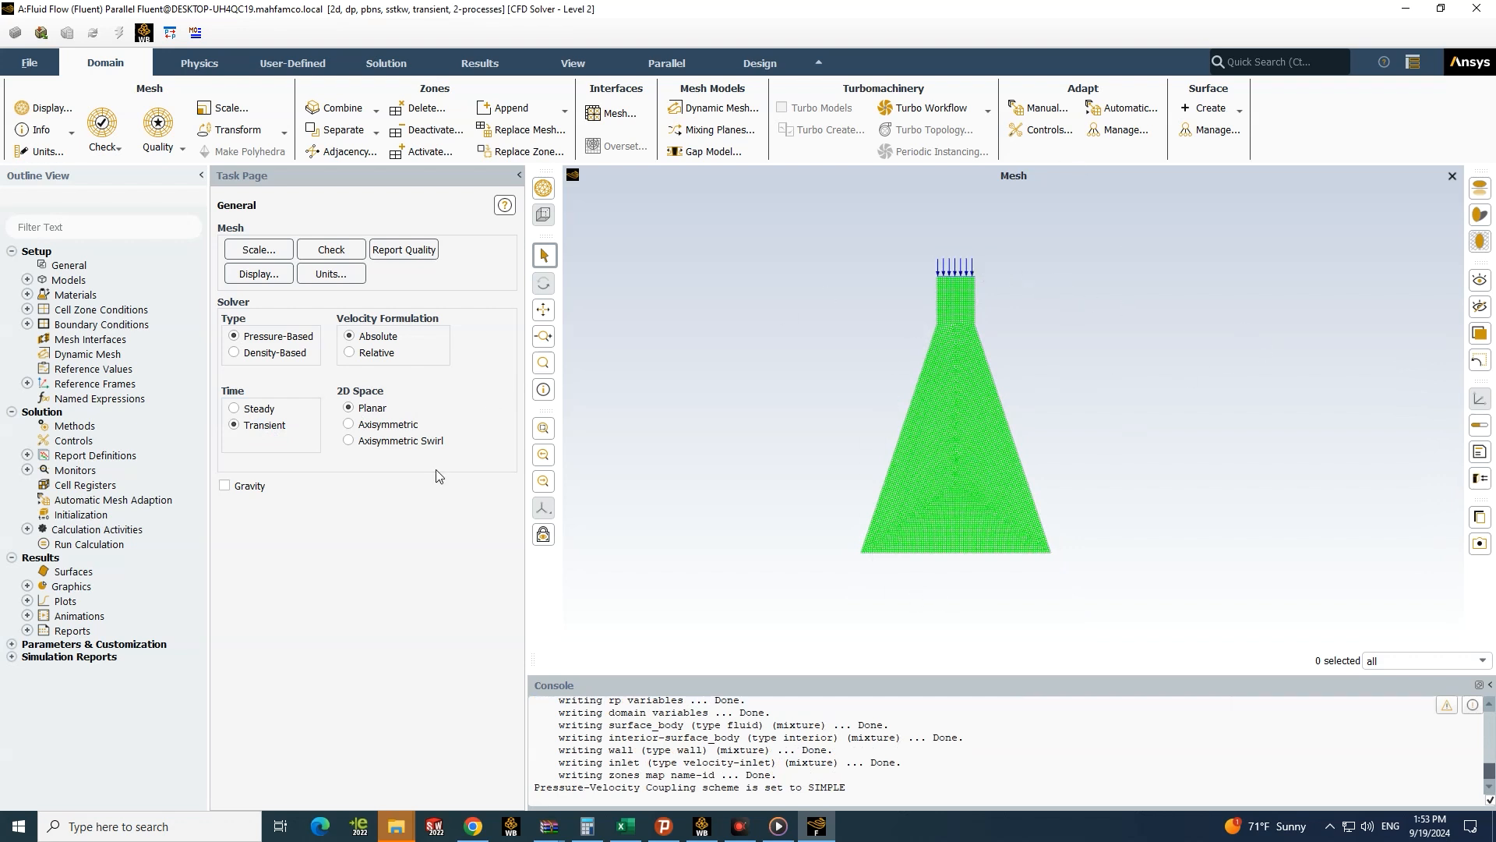
{"action": "left_click", "coordinate": [225, 488]}
{"action": "left_click", "coordinate": [240, 539]}
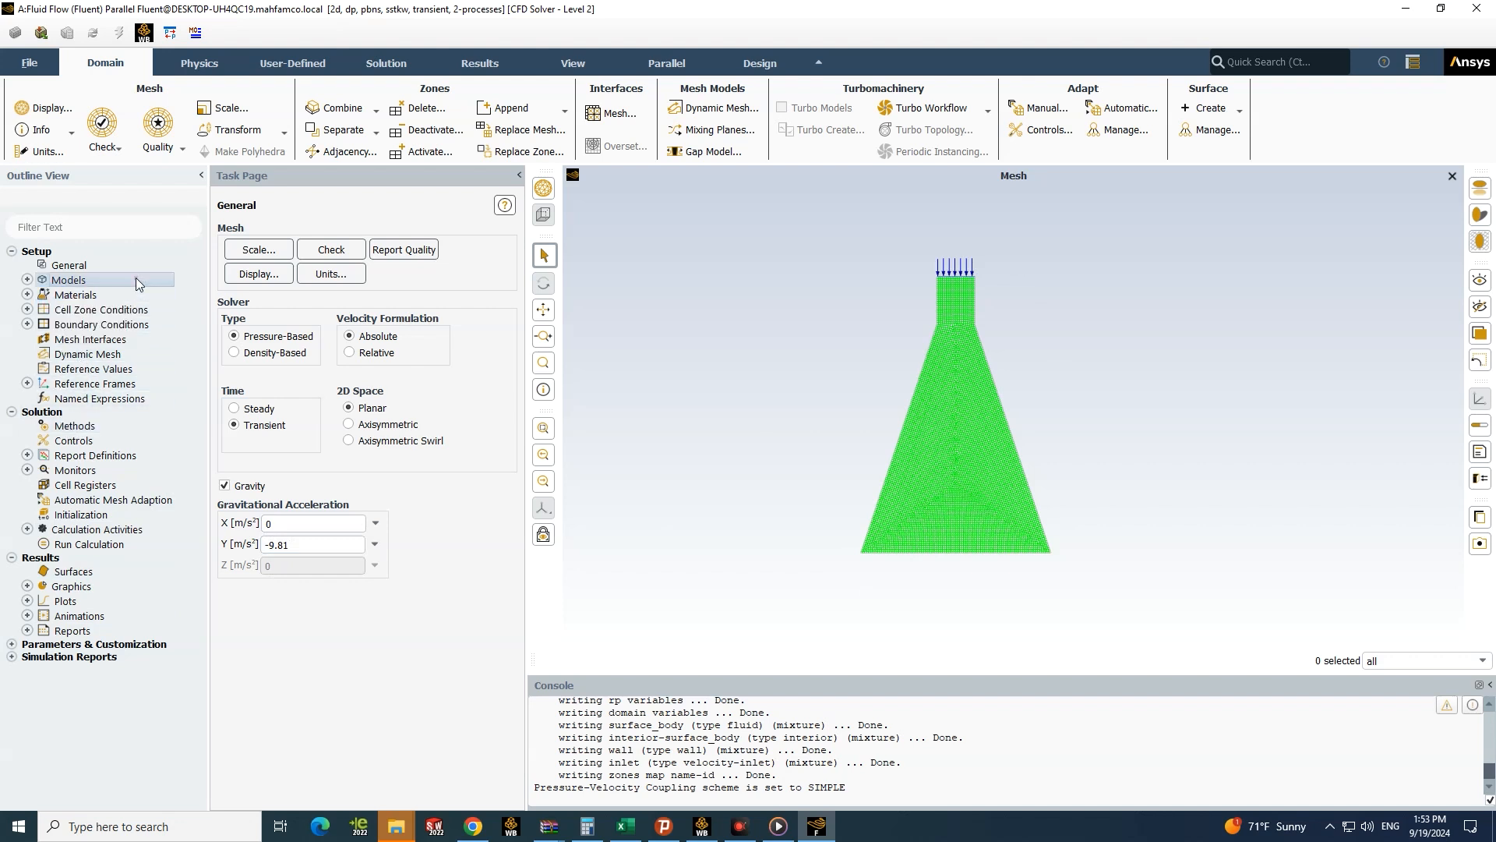
Step: Open the Fluent database of fluid materials from the editor for a new fluid material
{"action": "left_click", "coordinate": [27, 294]}
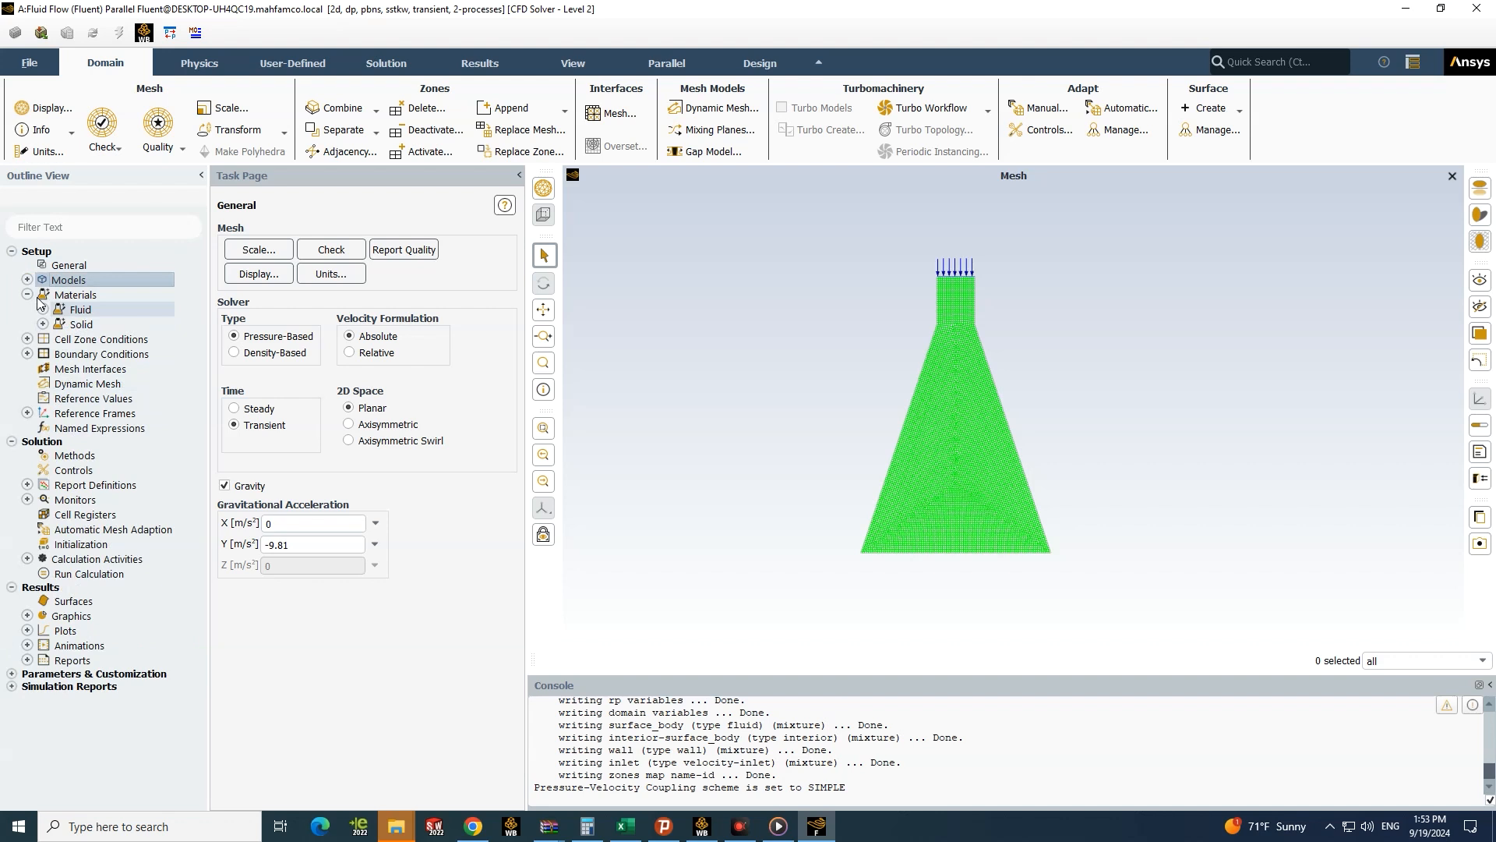
{"action": "right_click", "coordinate": [81, 311]}
{"action": "left_click", "coordinate": [123, 324]}
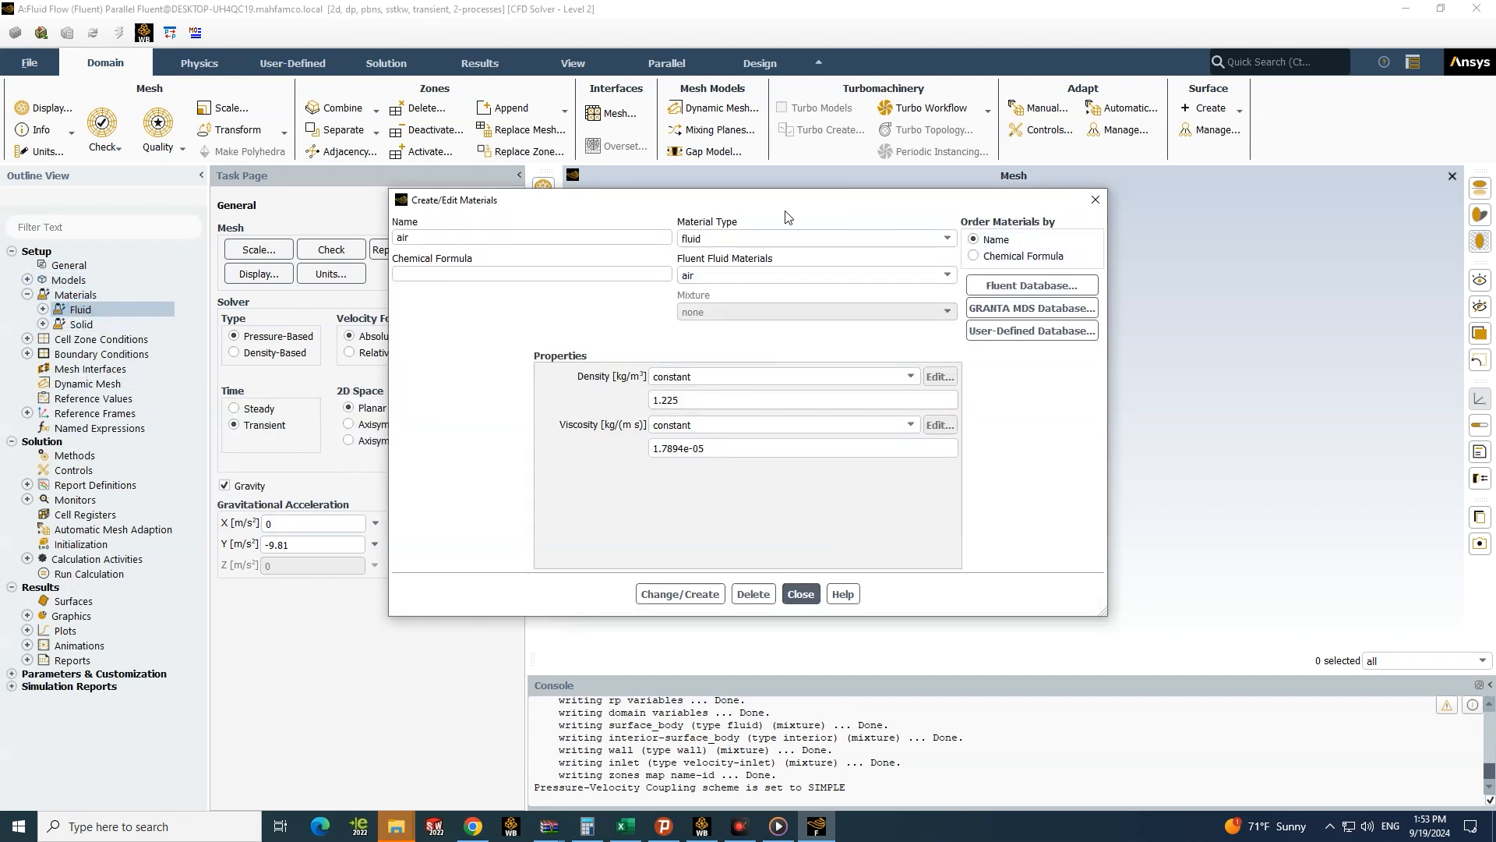
{"action": "left_click", "coordinate": [1035, 286]}
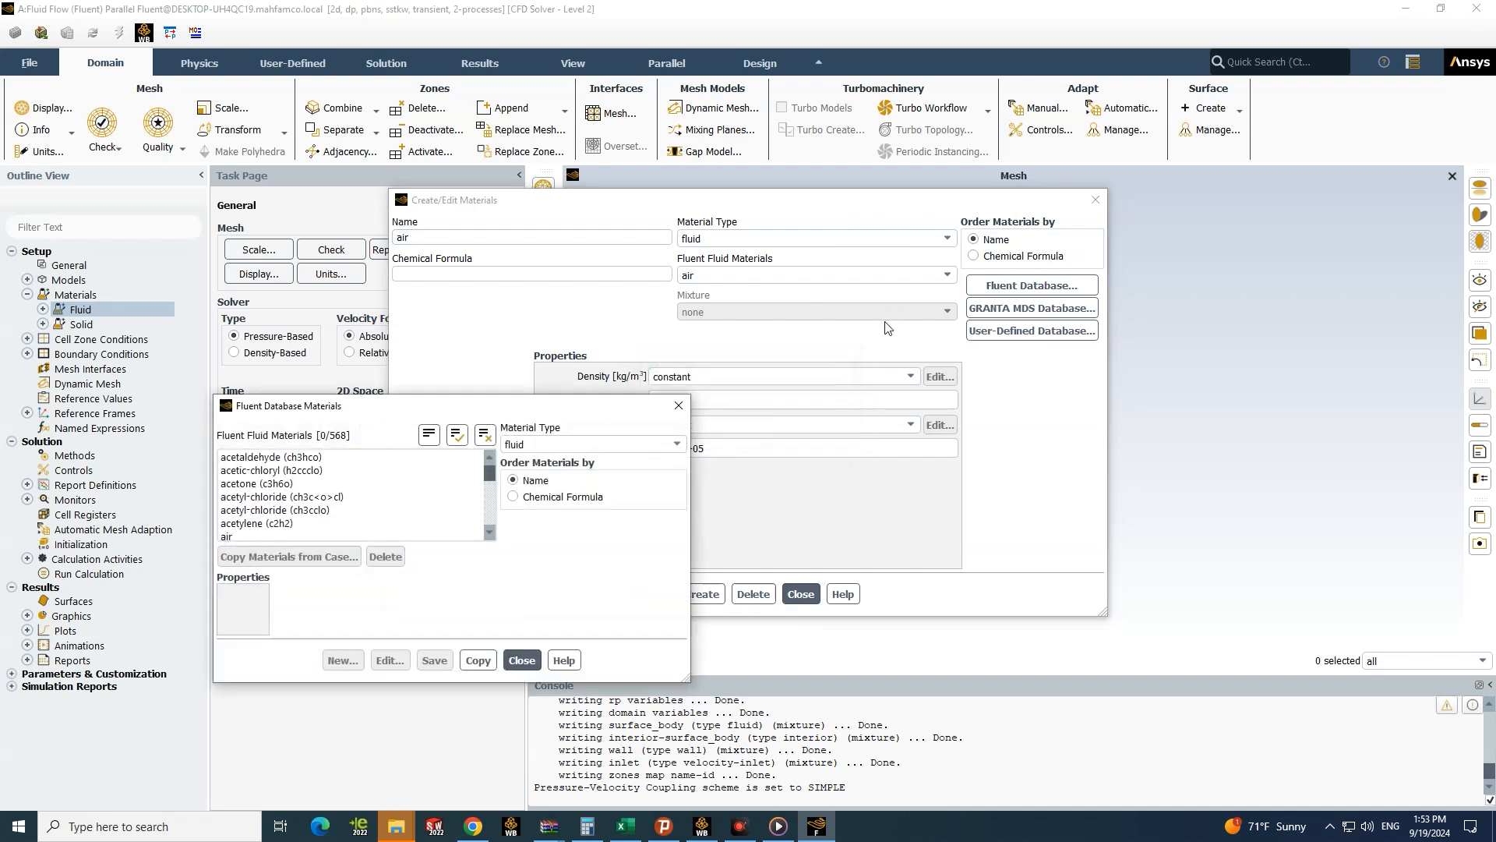
{"action": "left_click_drag", "start_coordinate": [612, 308], "coordinate": [659, 258]}
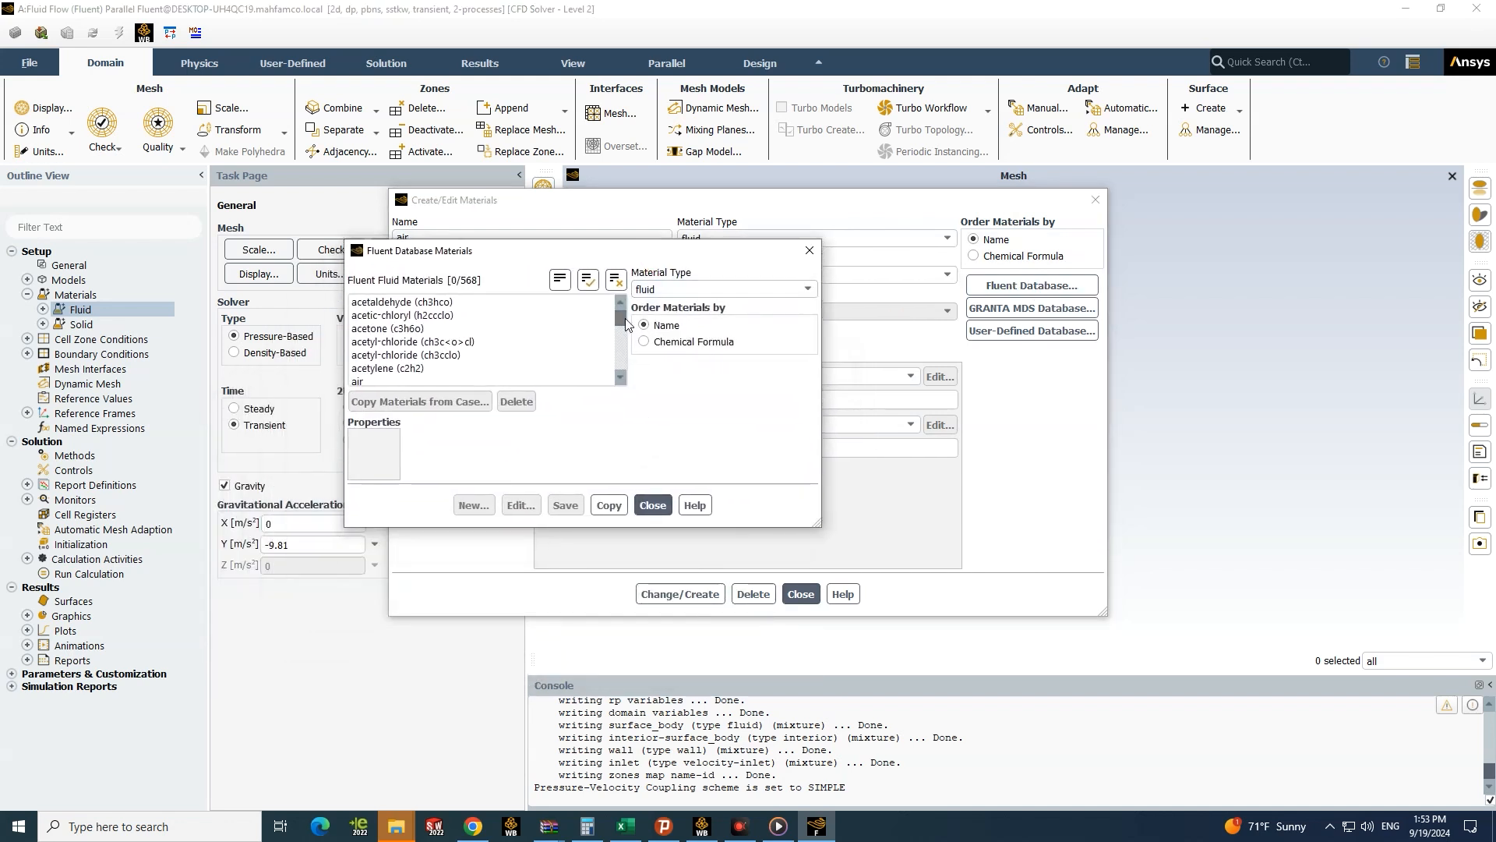
Step: Copy water-liquid (h2o<l>) from the Fluent database into the case's fluid materials and save it
{"action": "left_click_drag", "start_coordinate": [621, 316], "coordinate": [608, 387]}
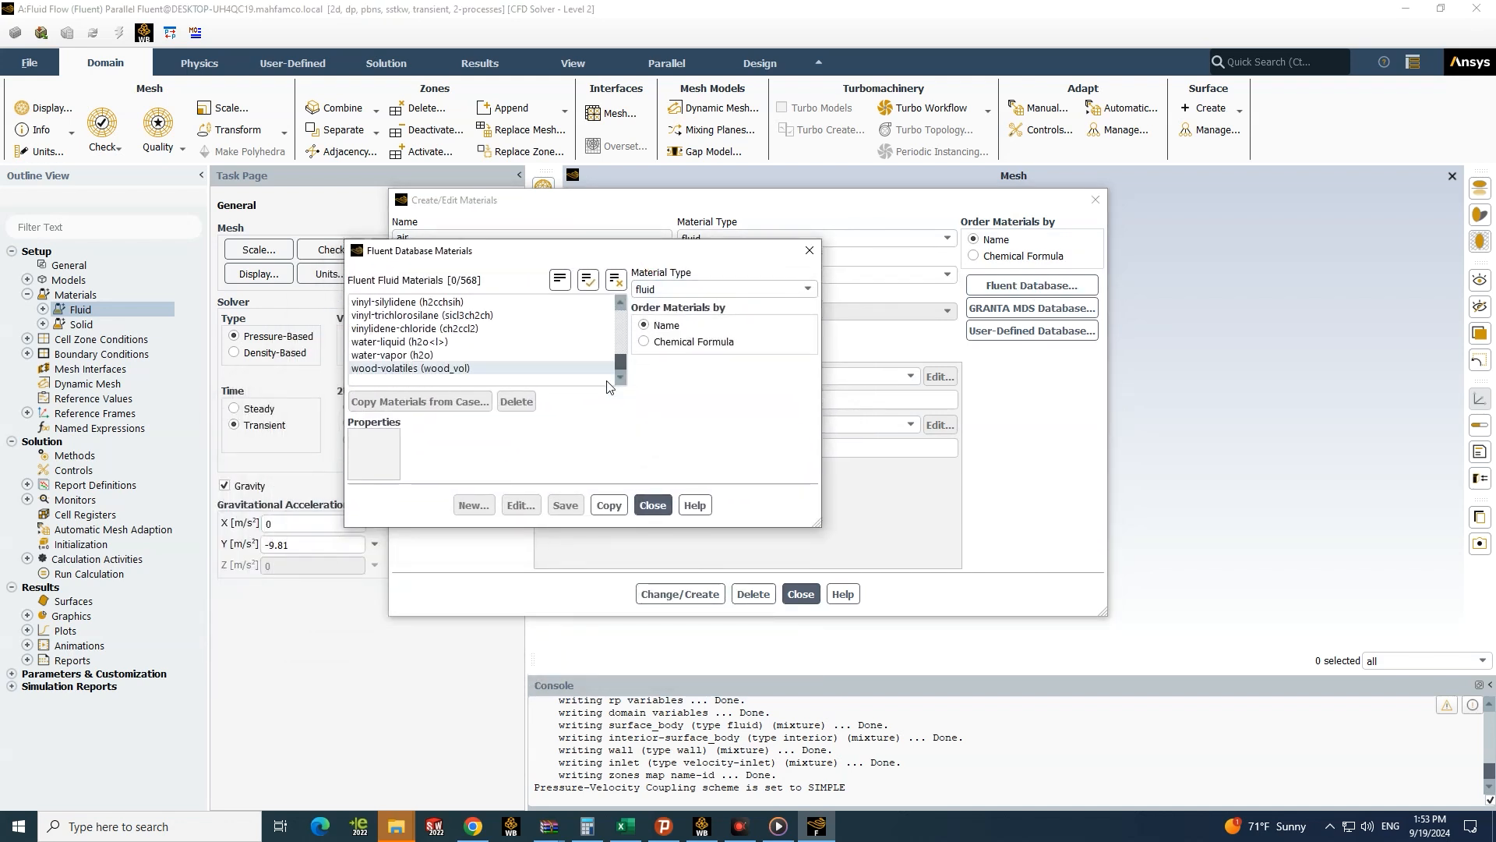
{"action": "left_click", "coordinate": [433, 343]}
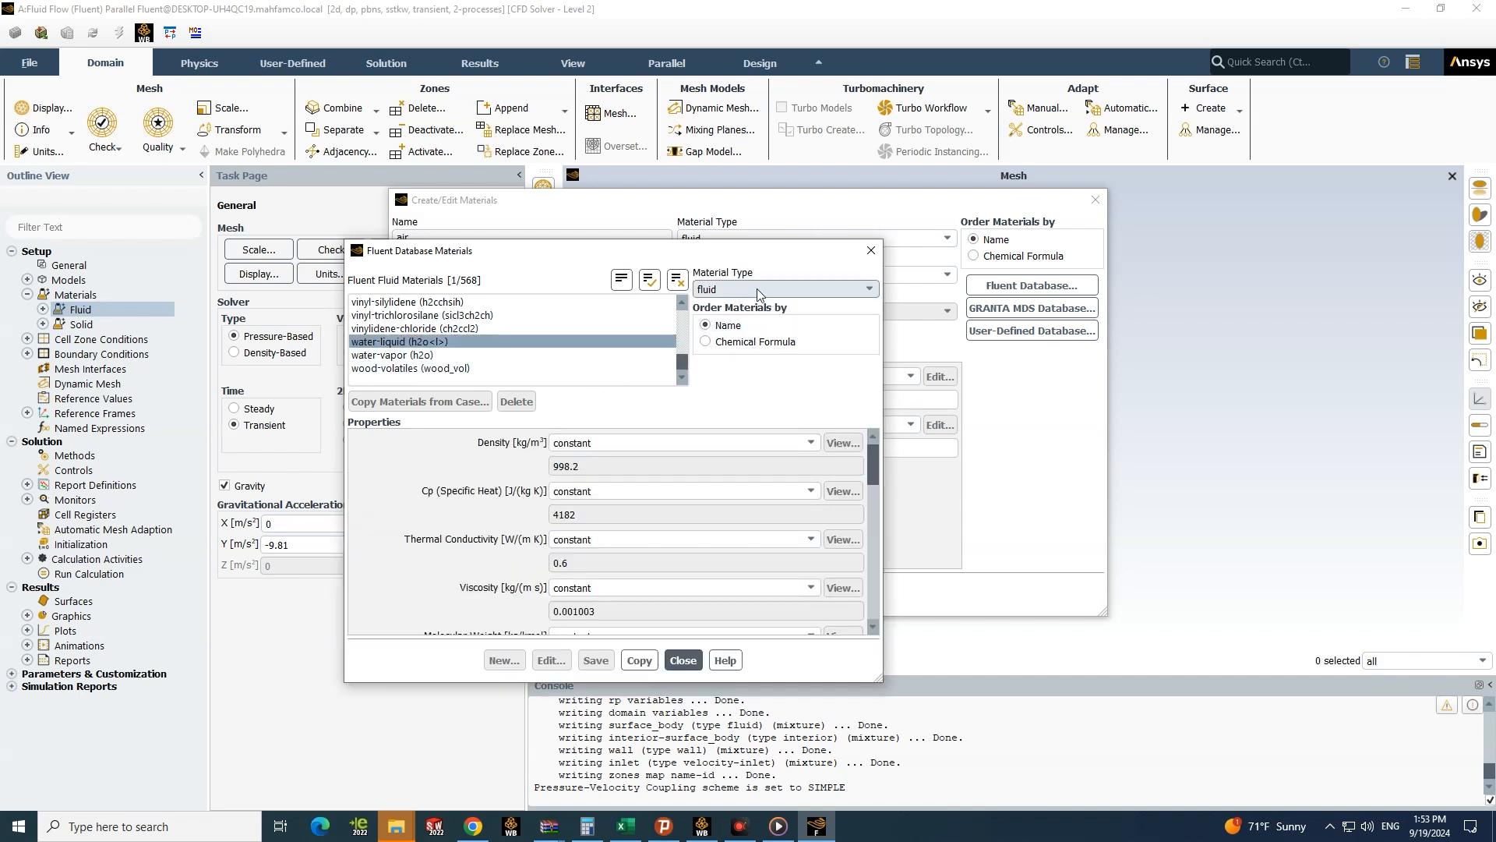
{"action": "scroll", "coordinate": [657, 530], "scroll_direction": "down", "scroll_amount": 3}
{"action": "scroll", "coordinate": [657, 530], "scroll_direction": "down", "scroll_amount": 8}
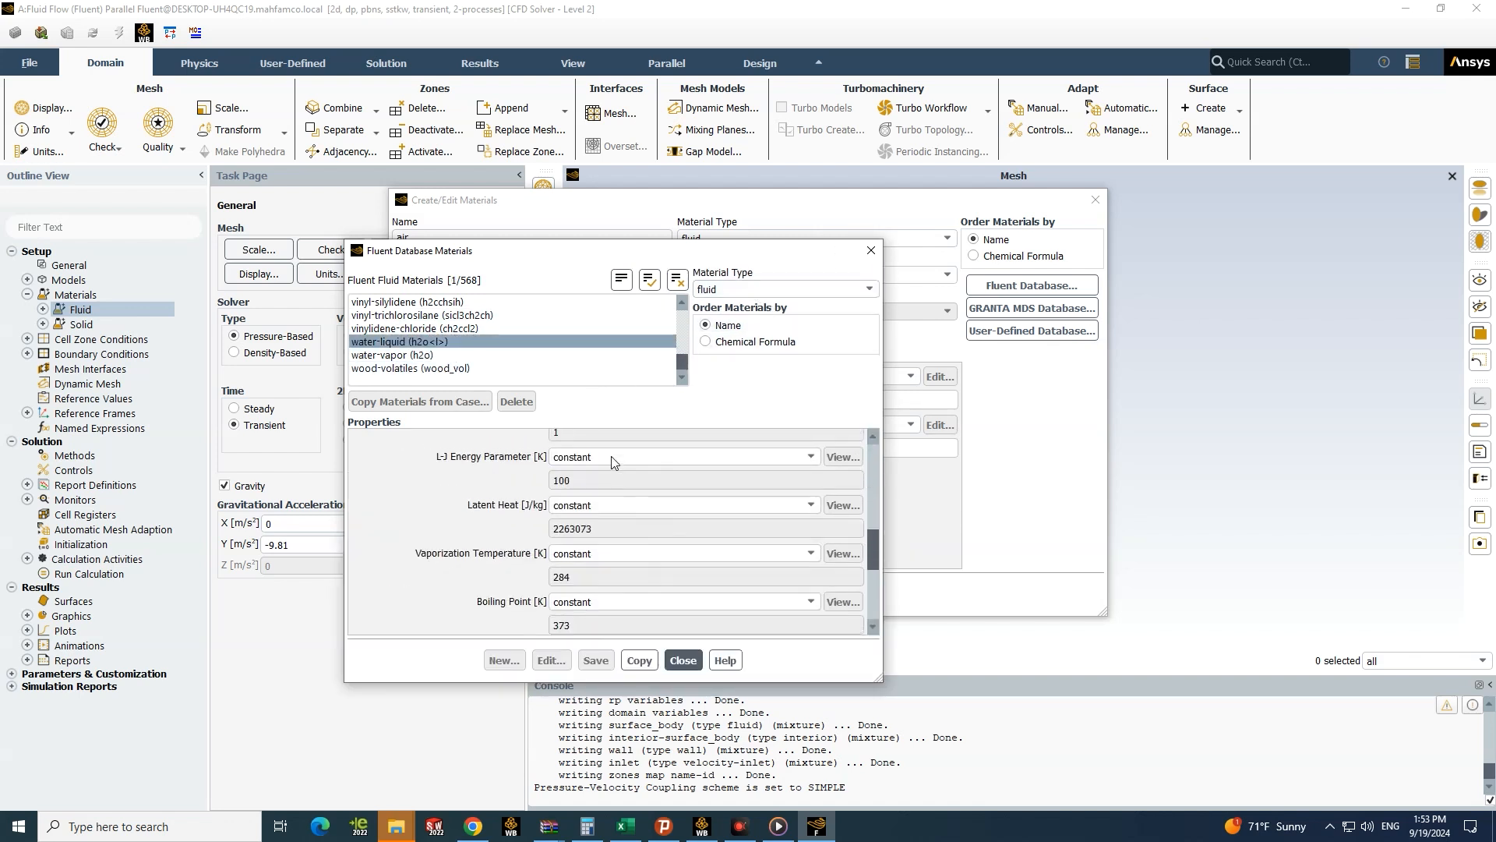
{"action": "scroll", "coordinate": [600, 485], "scroll_direction": "up", "scroll_amount": 11}
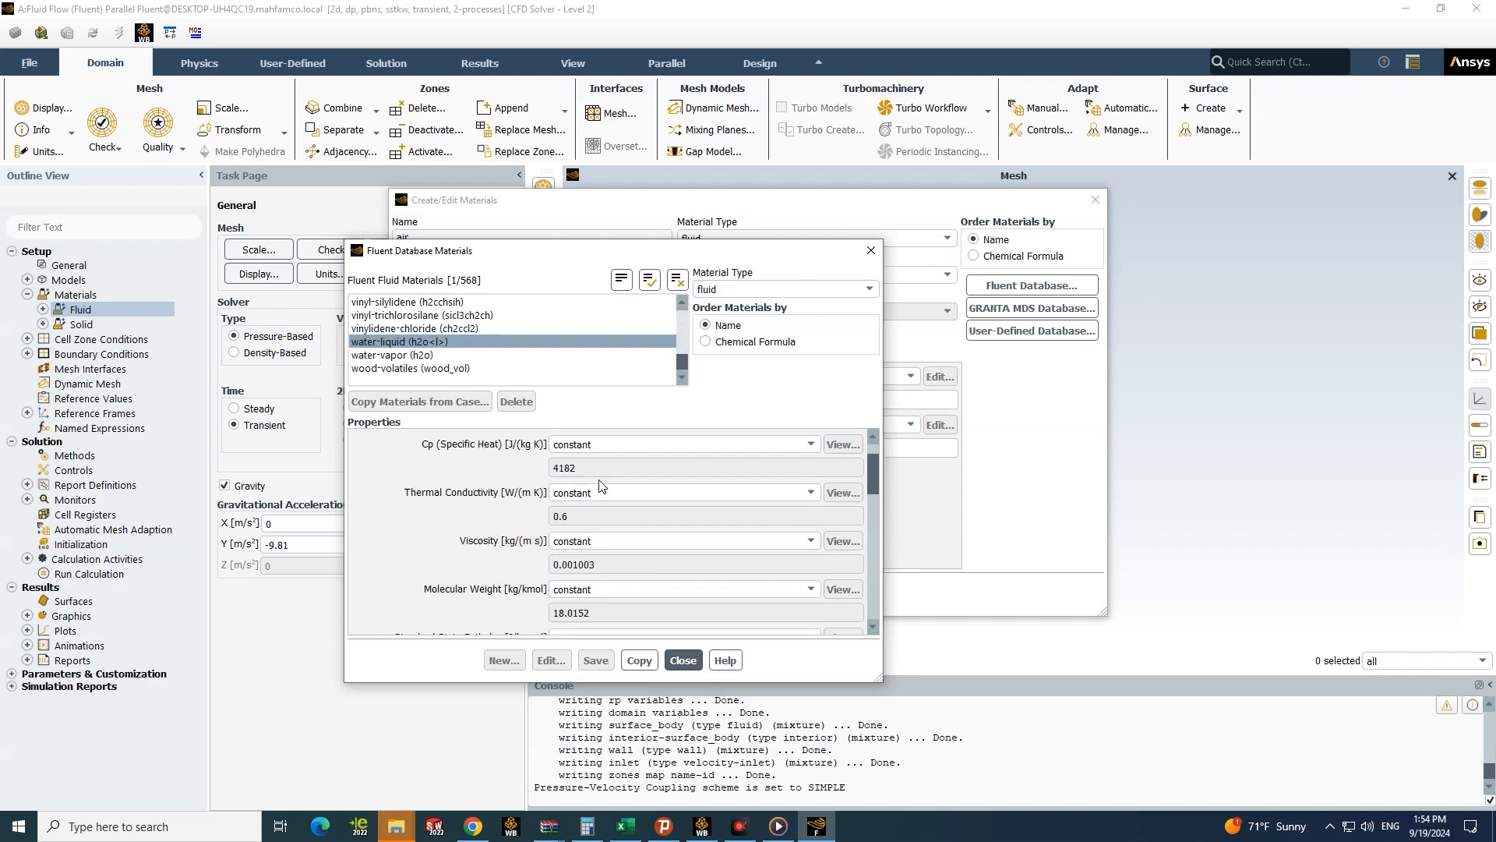
{"action": "left_click", "coordinate": [639, 660]}
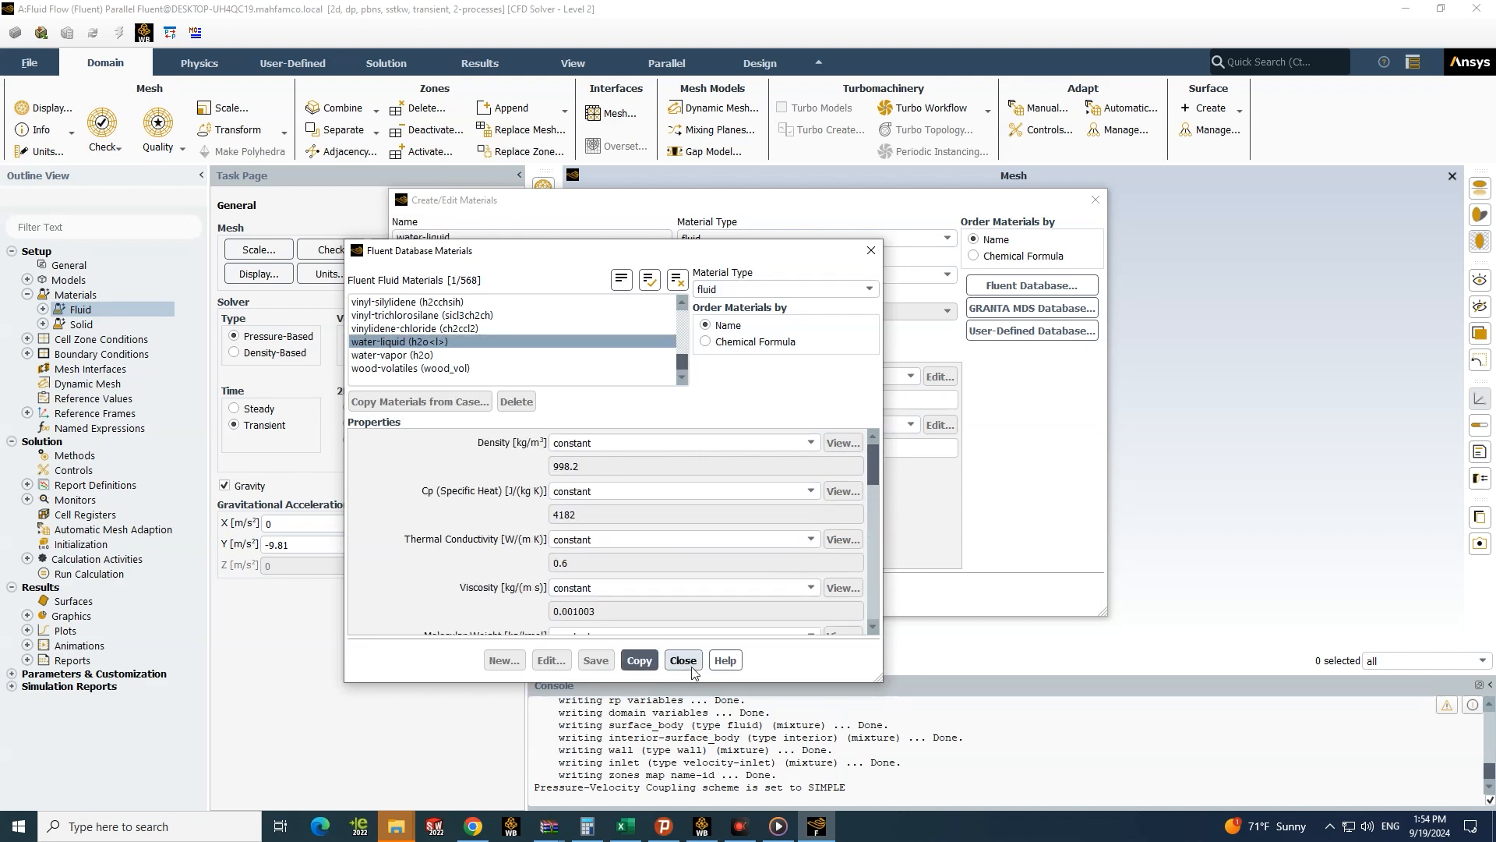
{"action": "left_click", "coordinate": [686, 661]}
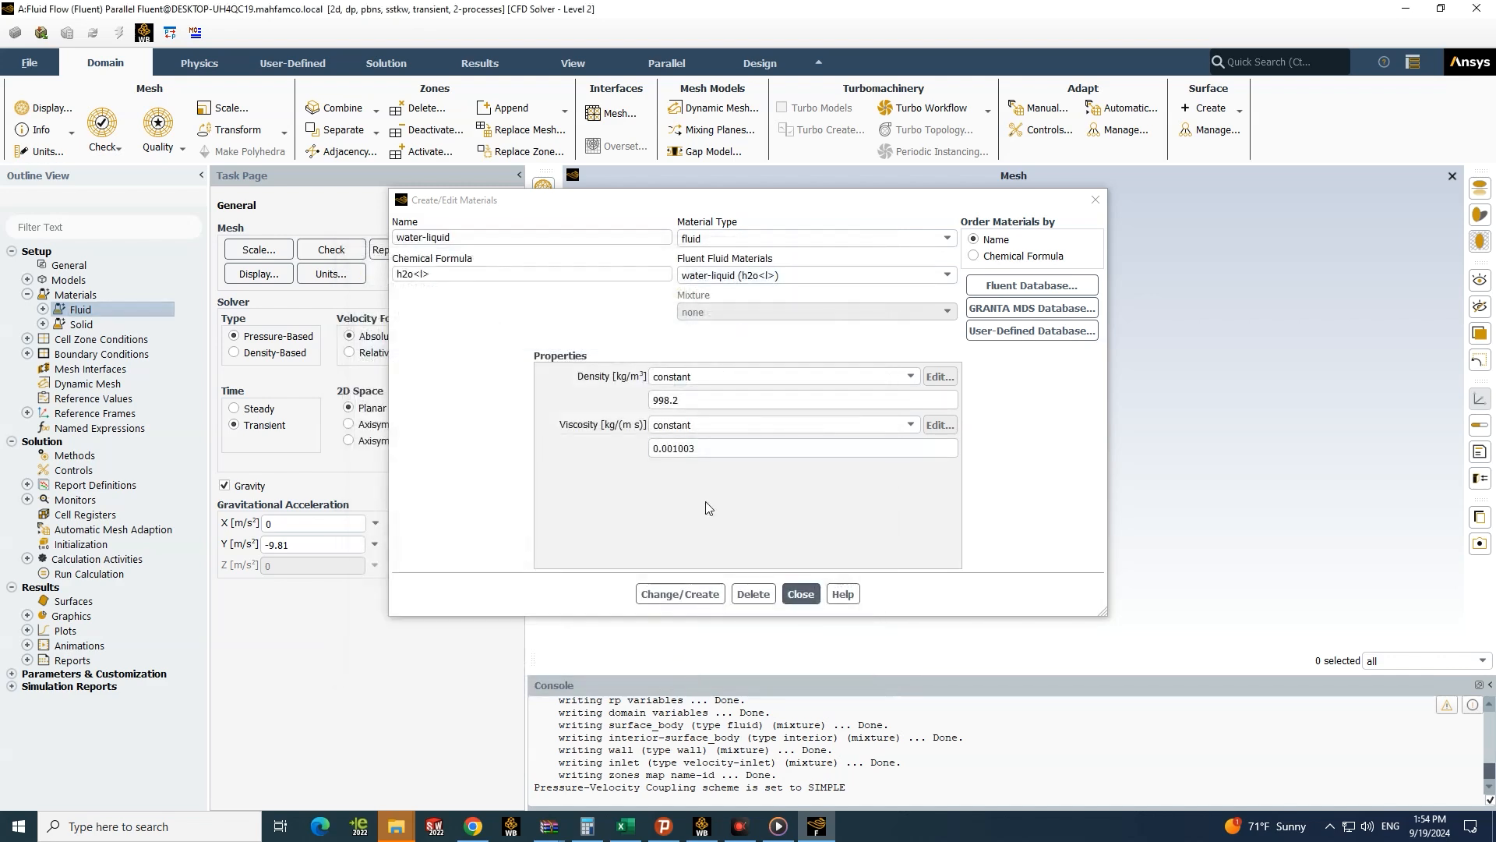
{"action": "left_click", "coordinate": [695, 596]}
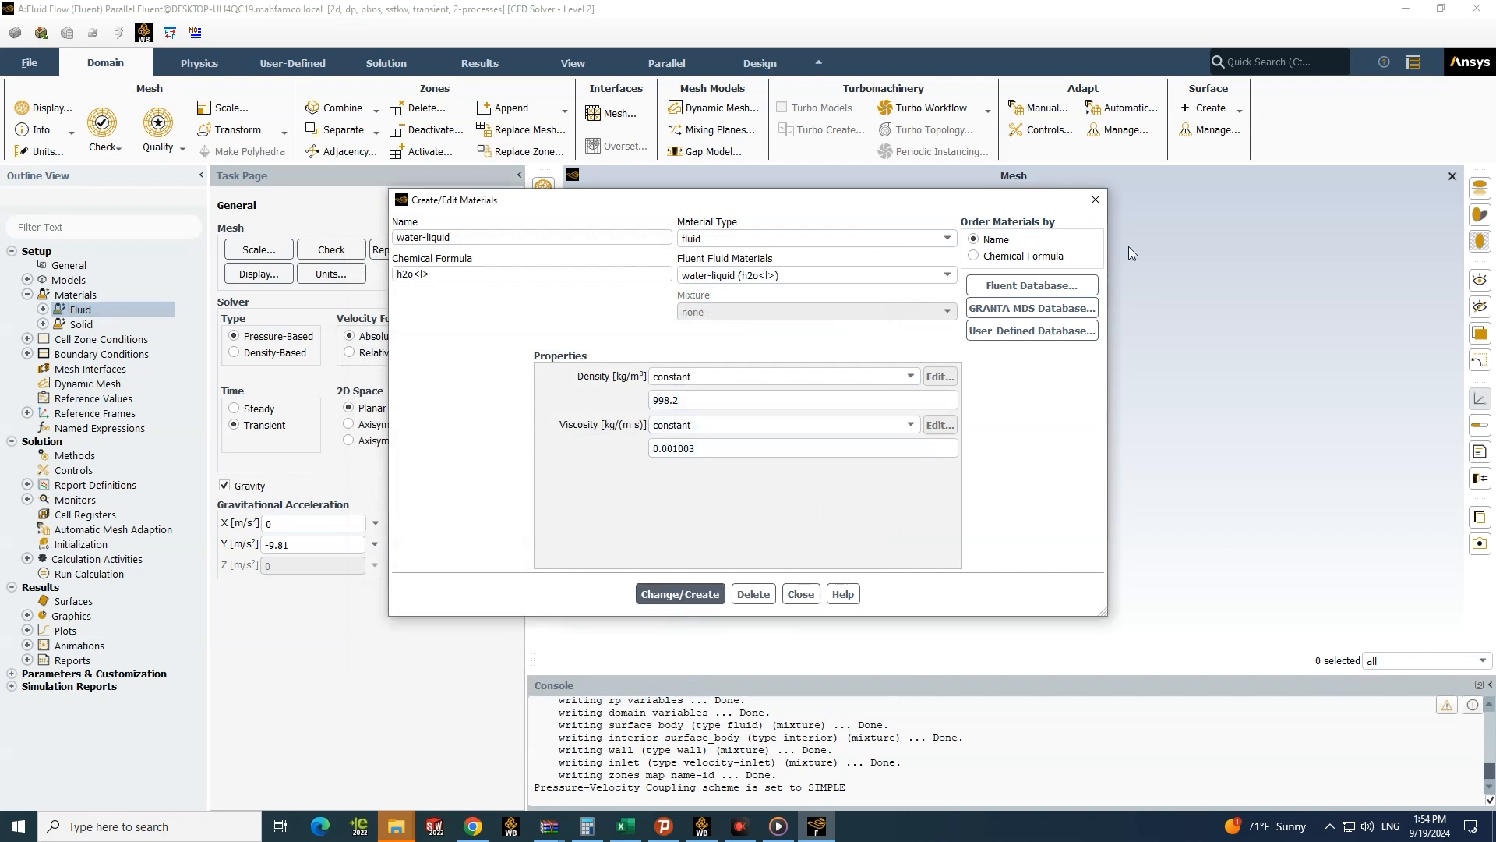
{"action": "left_click", "coordinate": [1096, 203]}
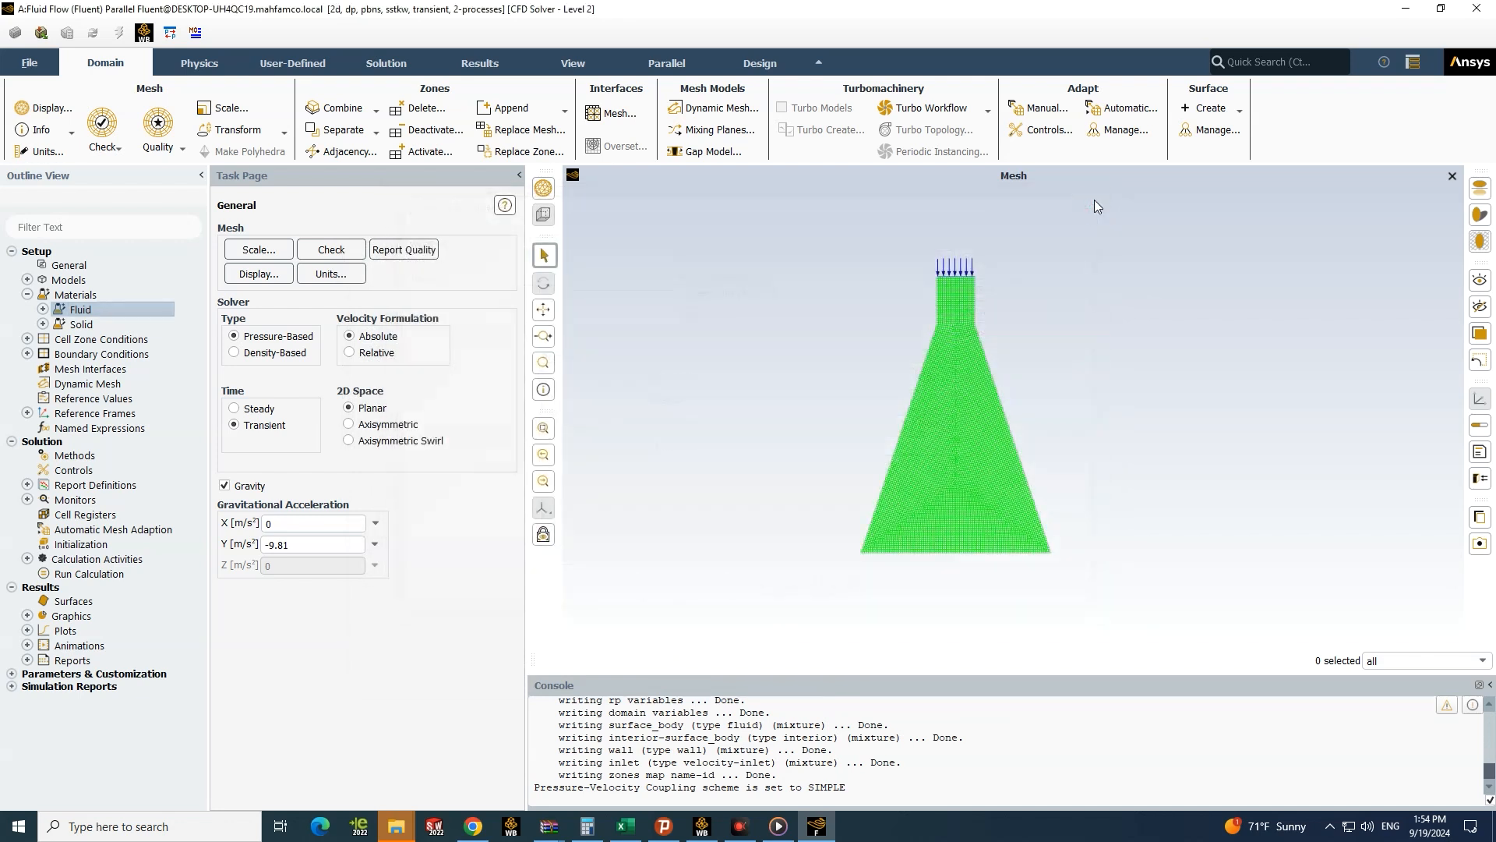
Step: Expand the Fluid and Solid material groups and check which materials are defined in the case
{"action": "left_click", "coordinate": [44, 310]}
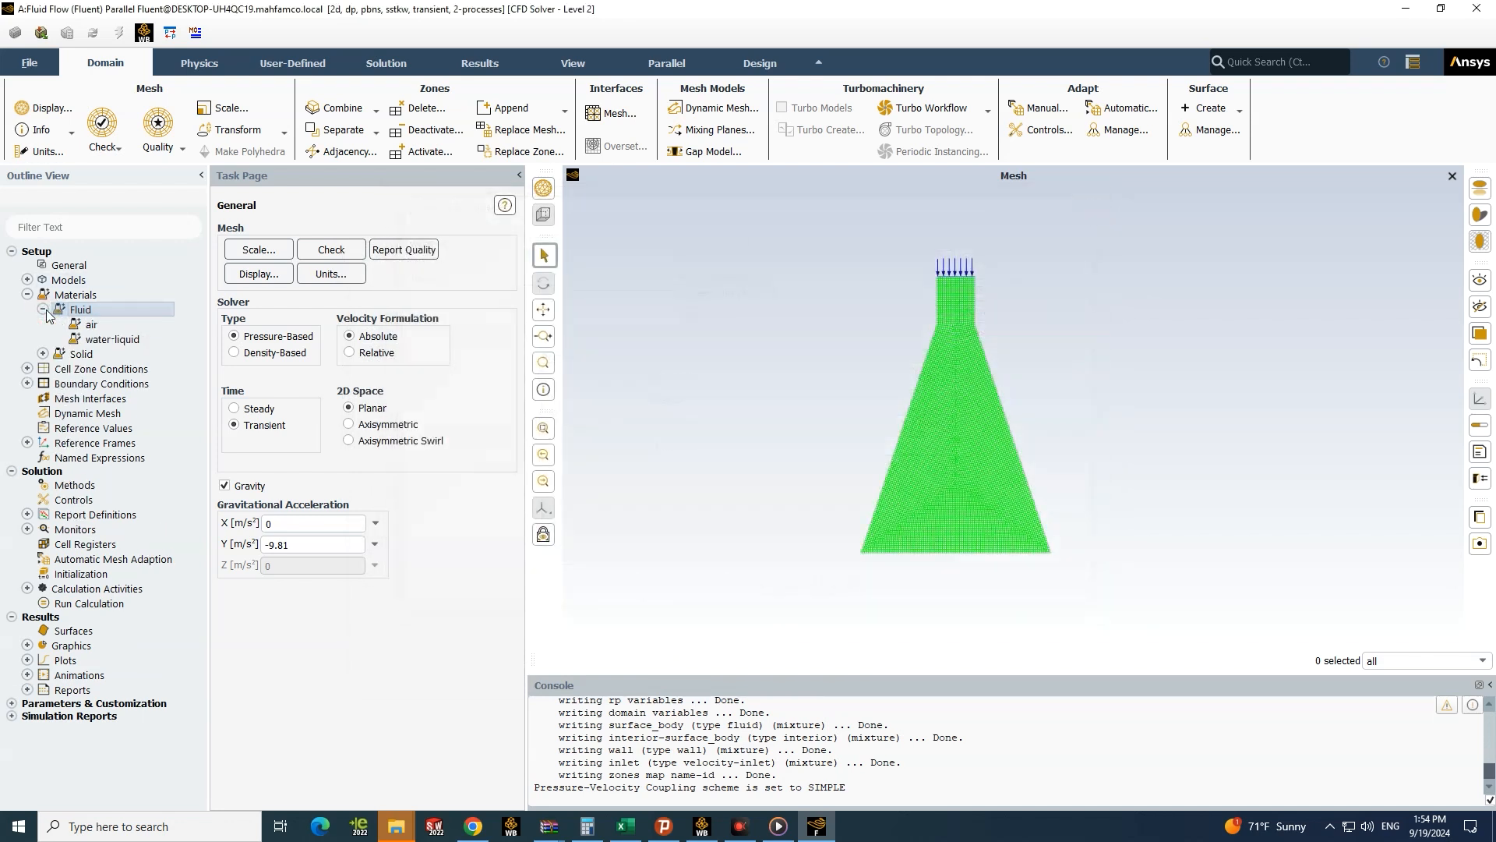
{"action": "left_click", "coordinate": [43, 353]}
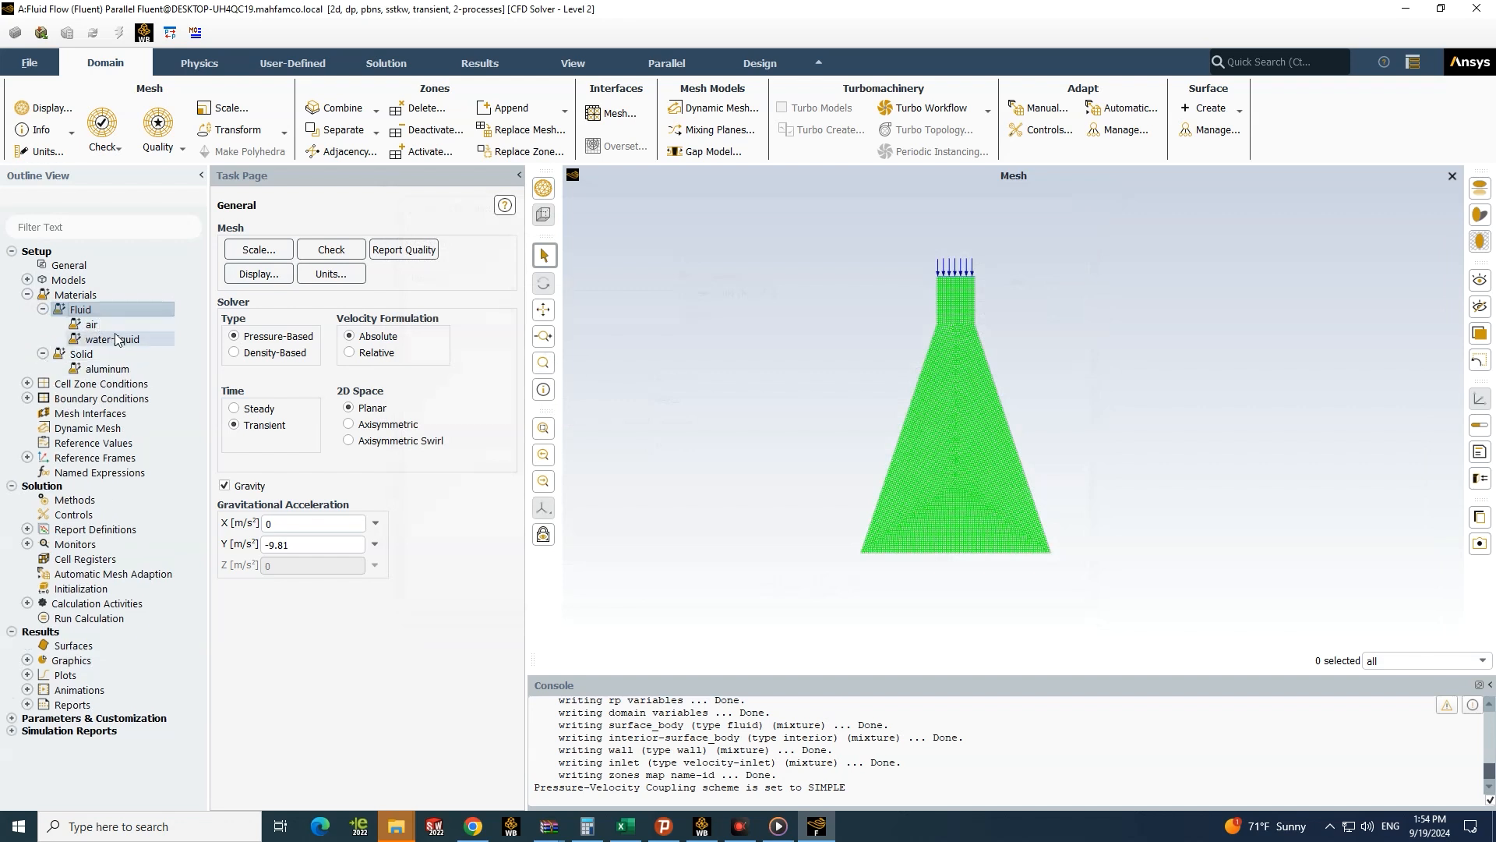
{"action": "left_click", "coordinate": [100, 324]}
{"action": "left_click", "coordinate": [115, 370]}
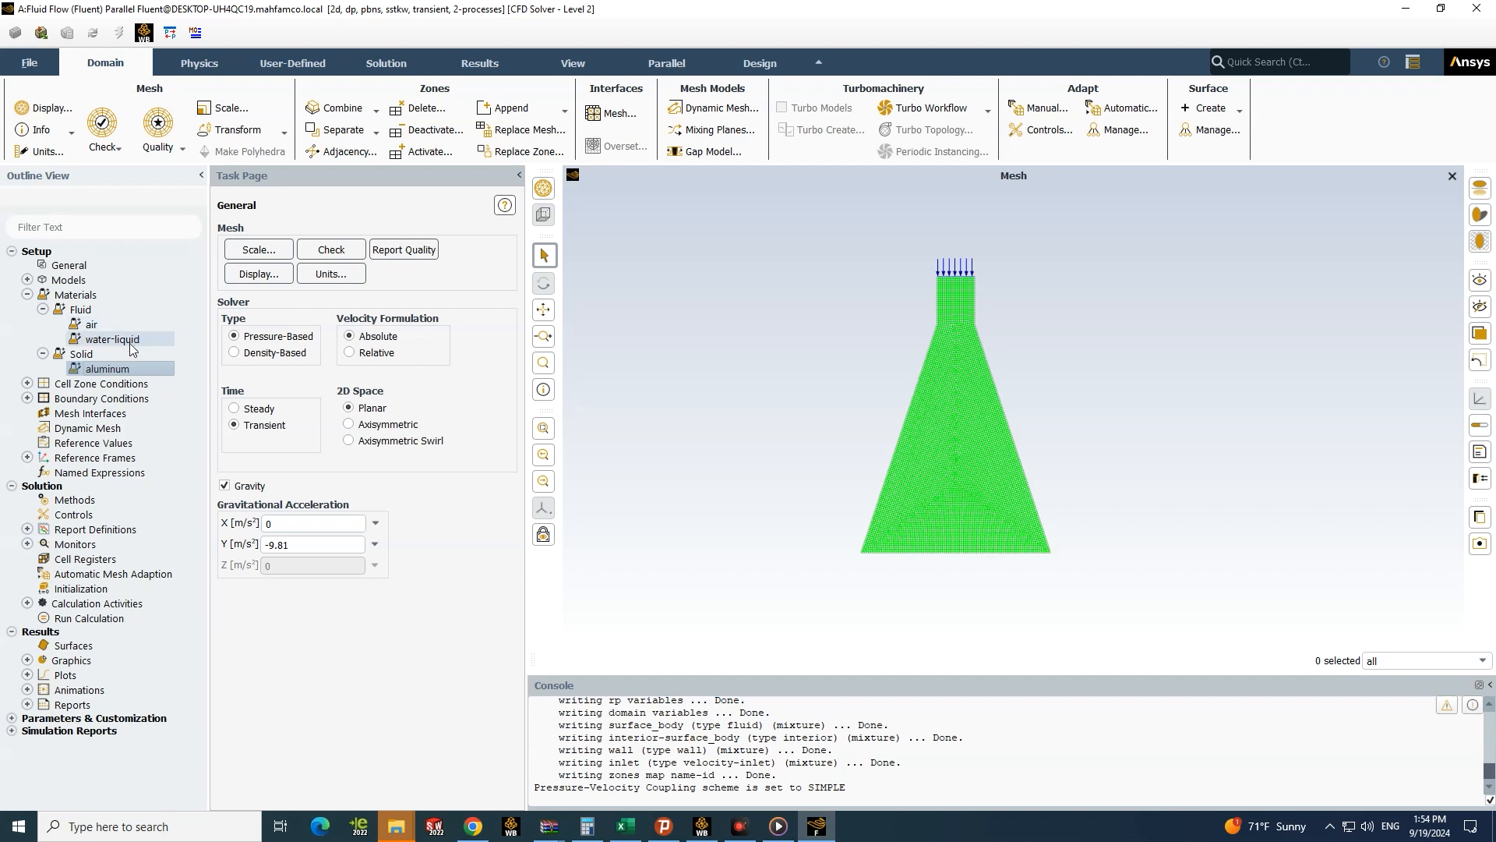
{"action": "left_click", "coordinate": [132, 343]}
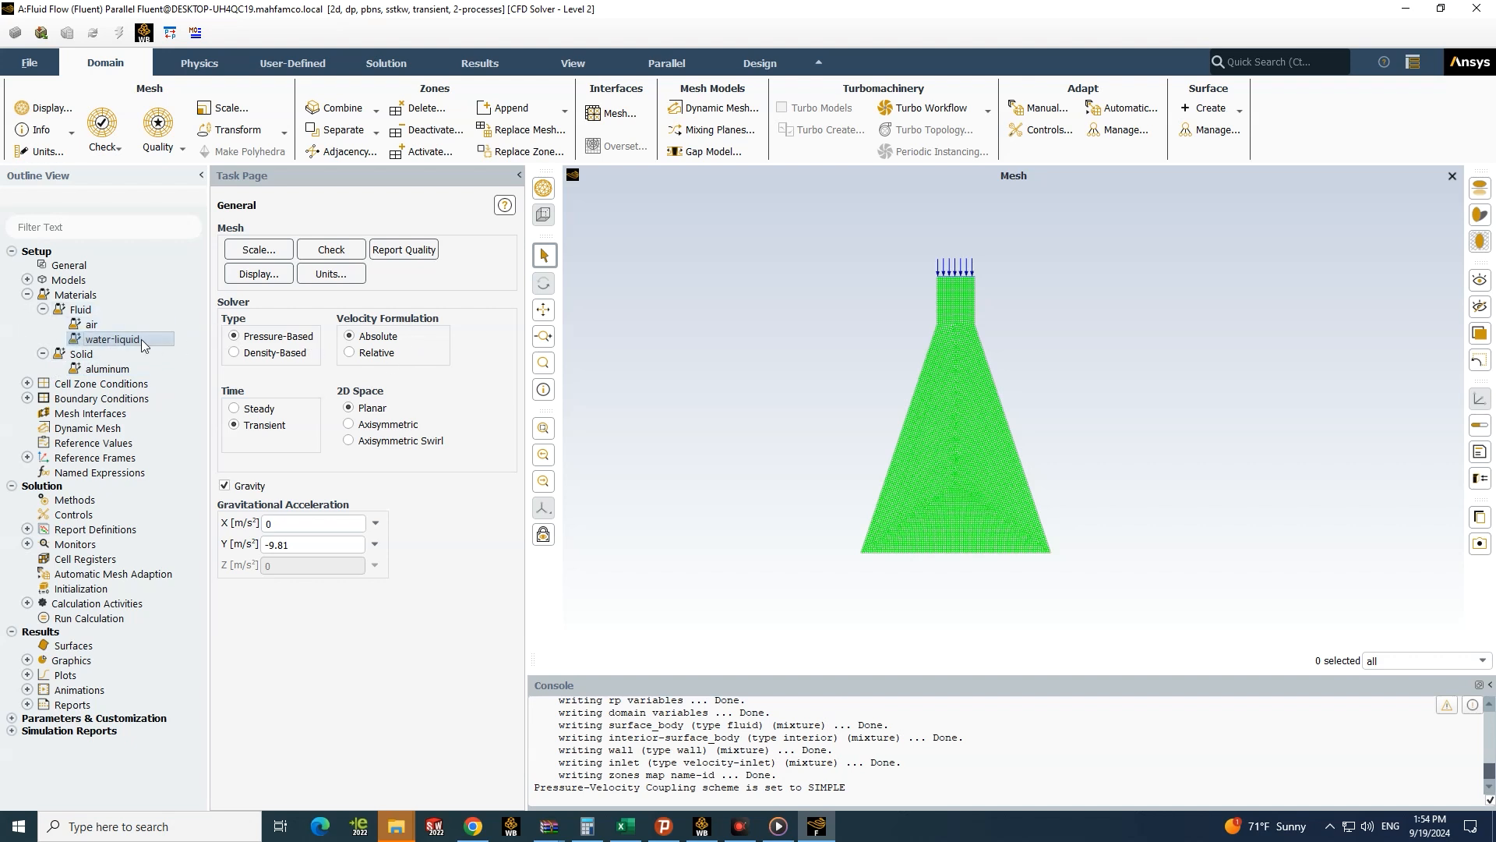
Step: Enable the Volume of Fluid multiphase model with two Eulerian phases, explicit formulation and Implicit Body Force
{"action": "left_click", "coordinate": [28, 280]}
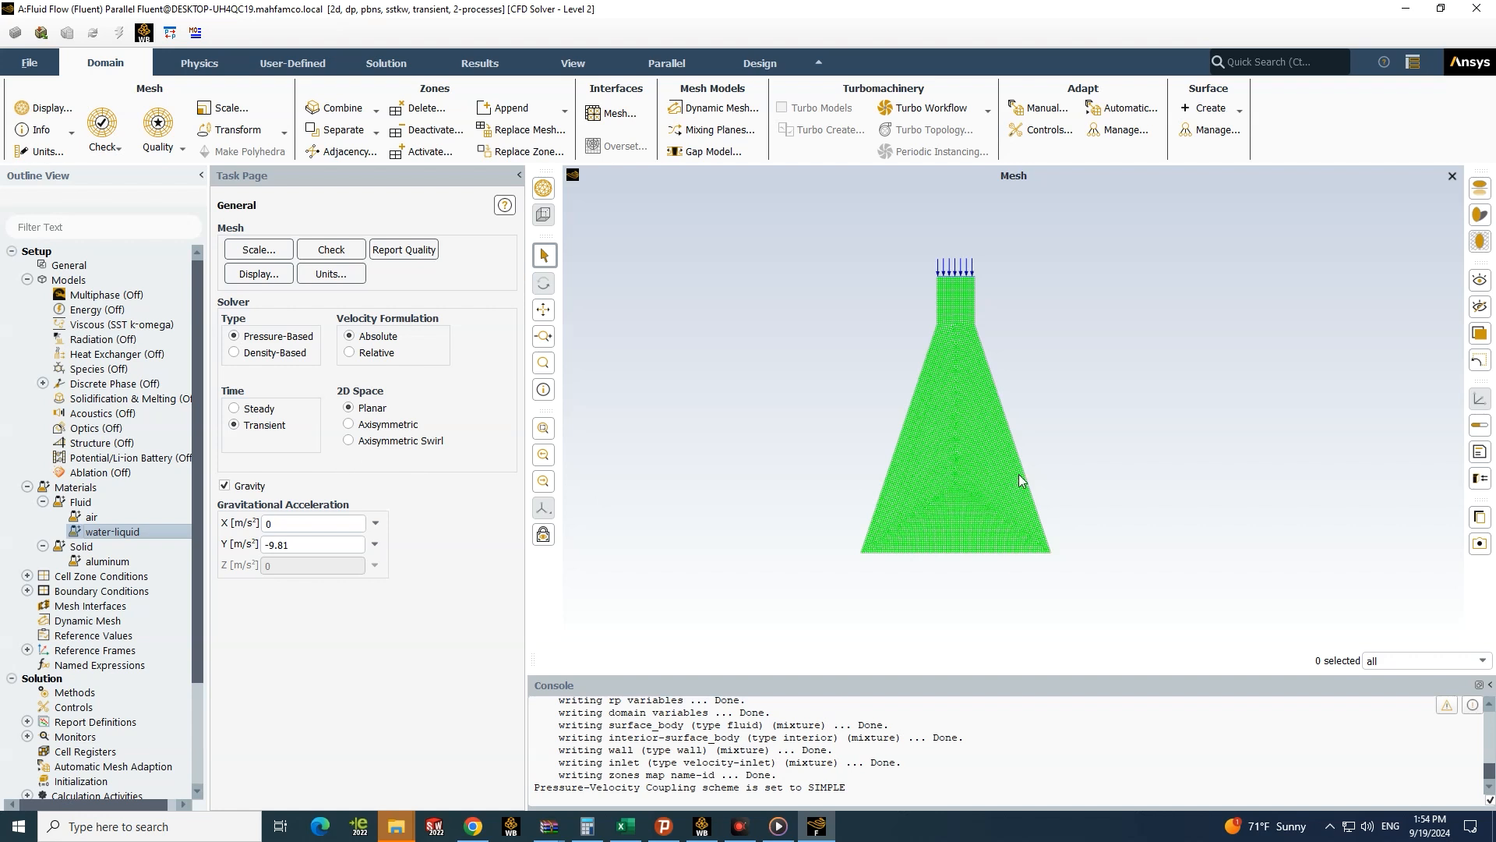
{"action": "double_click", "coordinate": [115, 295]}
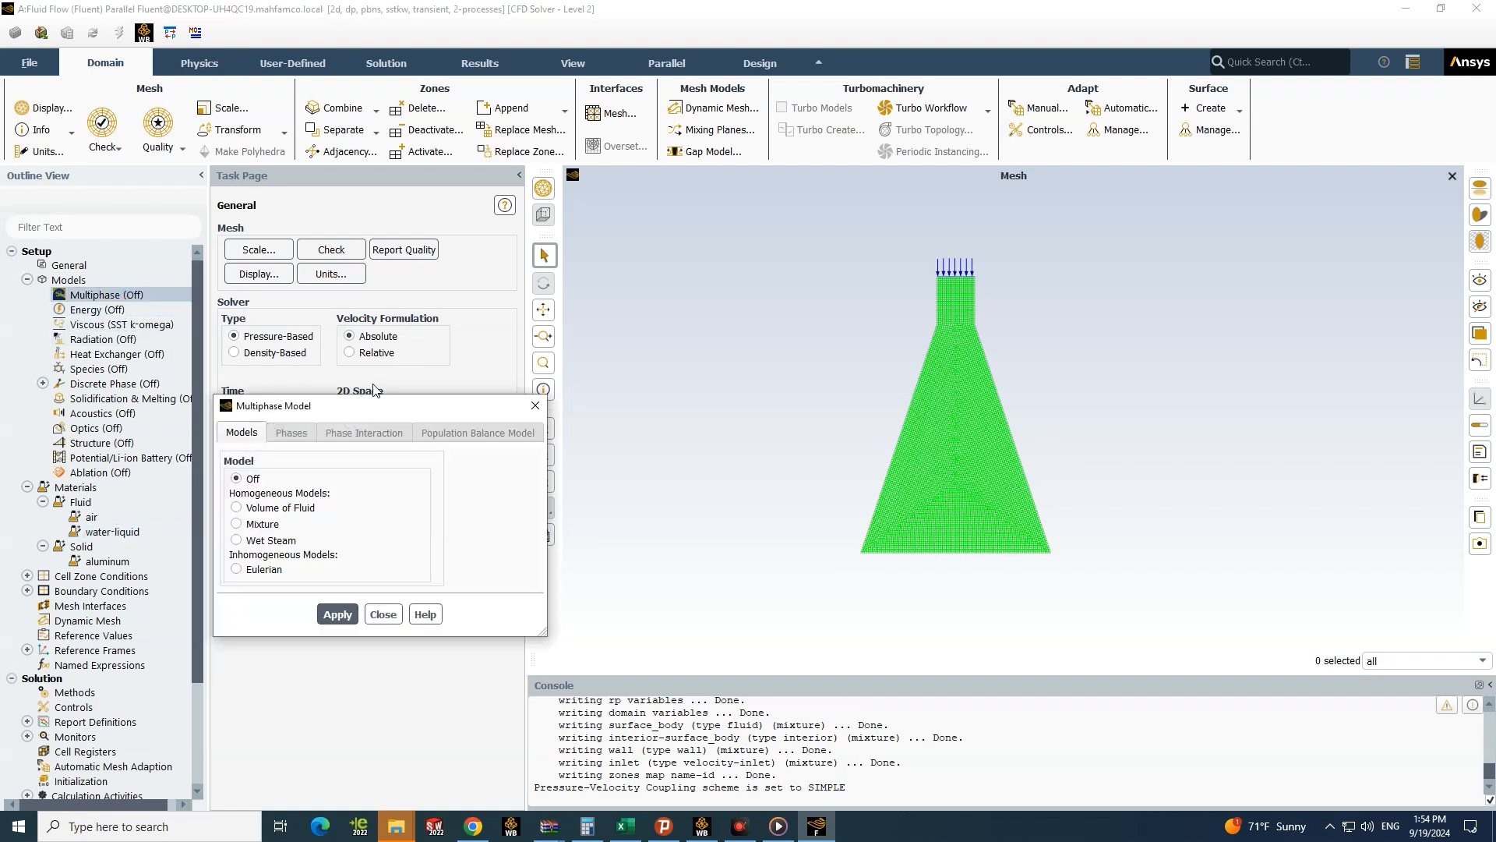
{"action": "left_click_drag", "start_coordinate": [373, 415], "coordinate": [732, 293]}
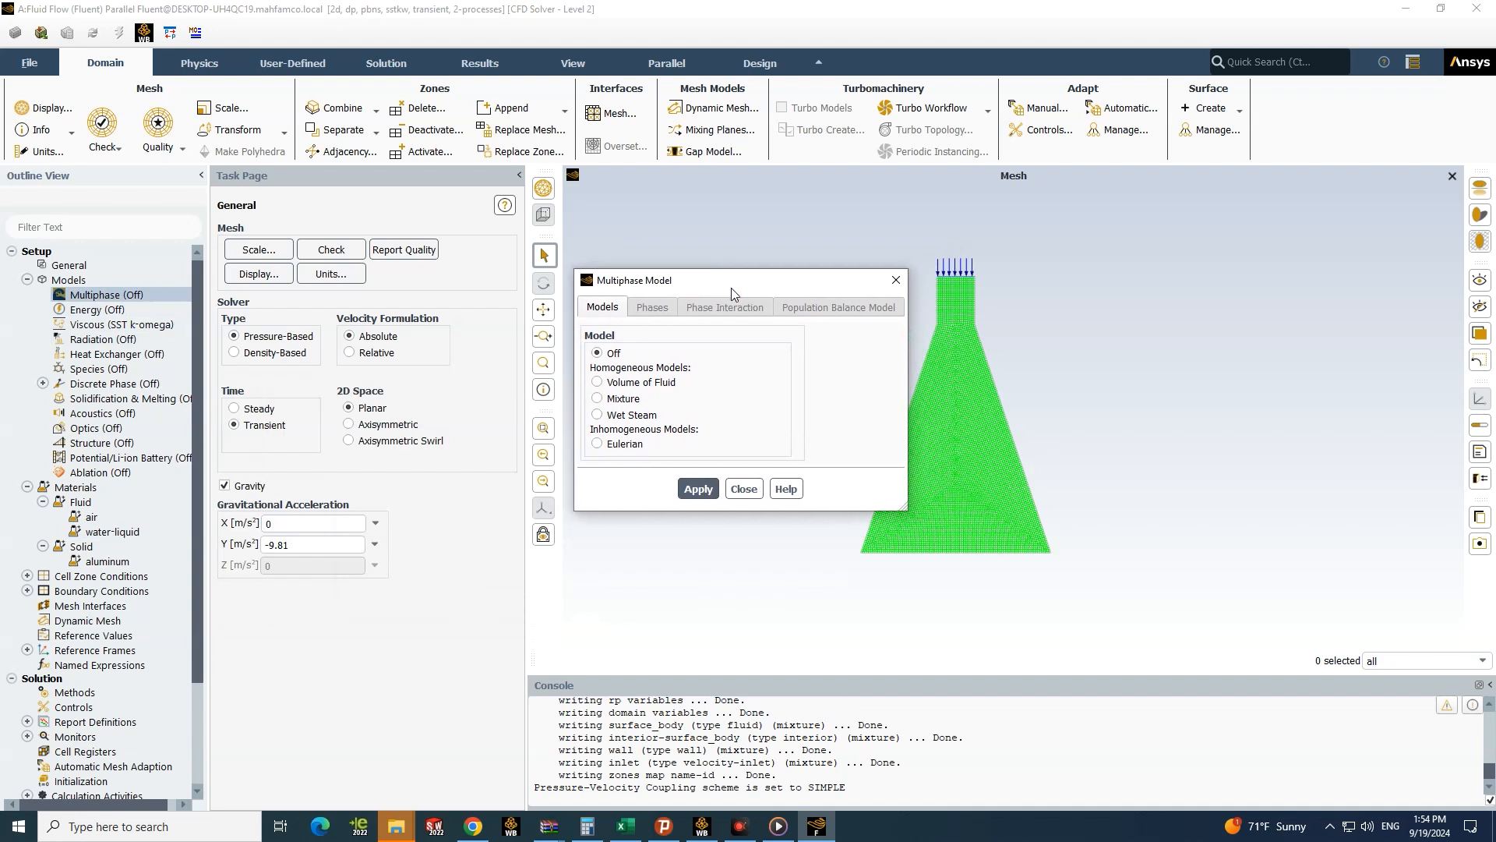
{"action": "left_click", "coordinate": [596, 382]}
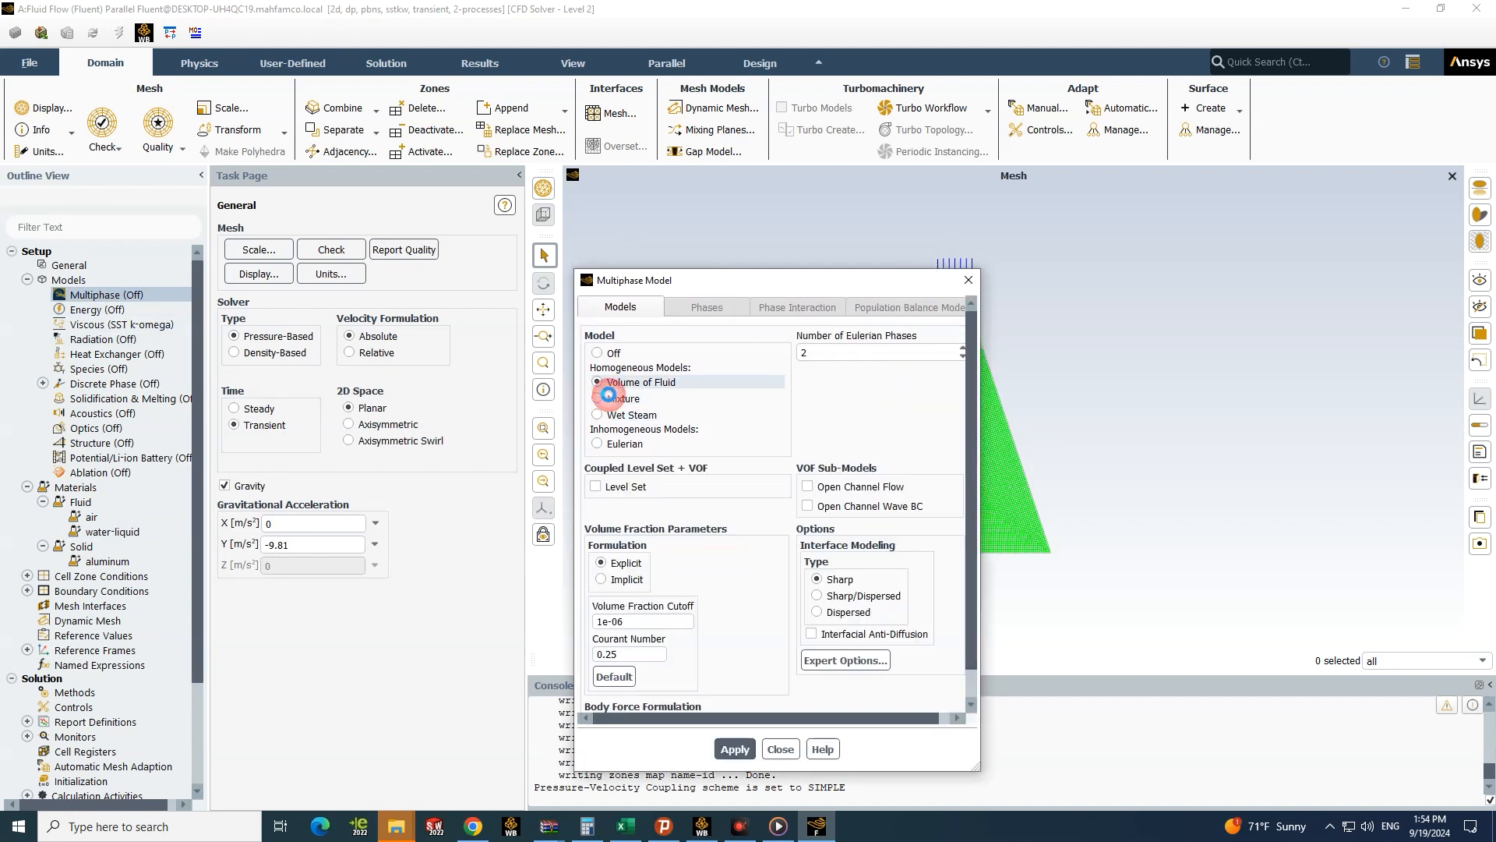
{"action": "left_click_drag", "start_coordinate": [764, 290], "coordinate": [597, 218]}
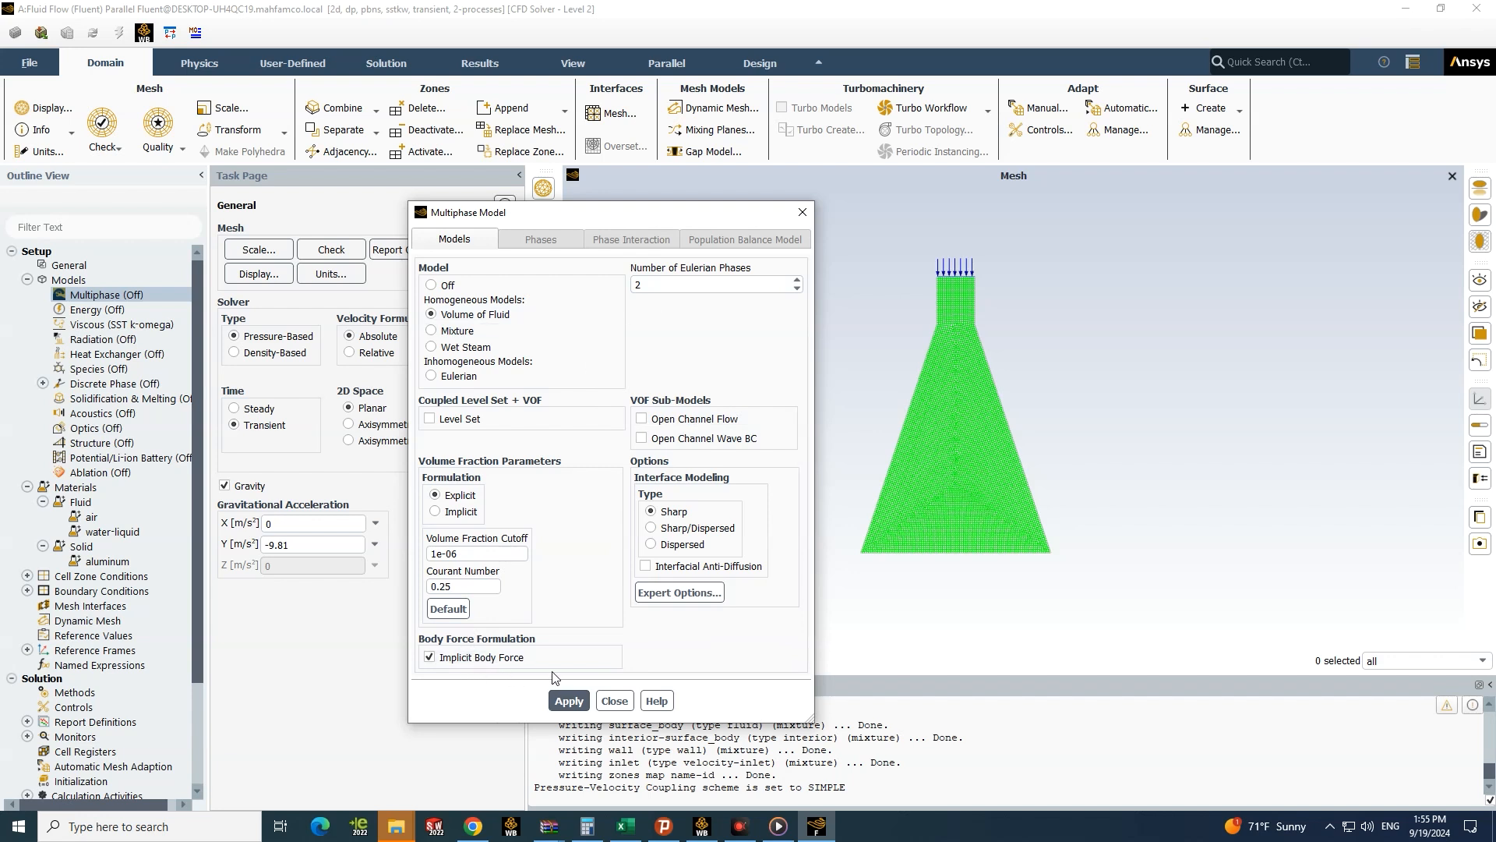
{"action": "left_click", "coordinate": [571, 697]}
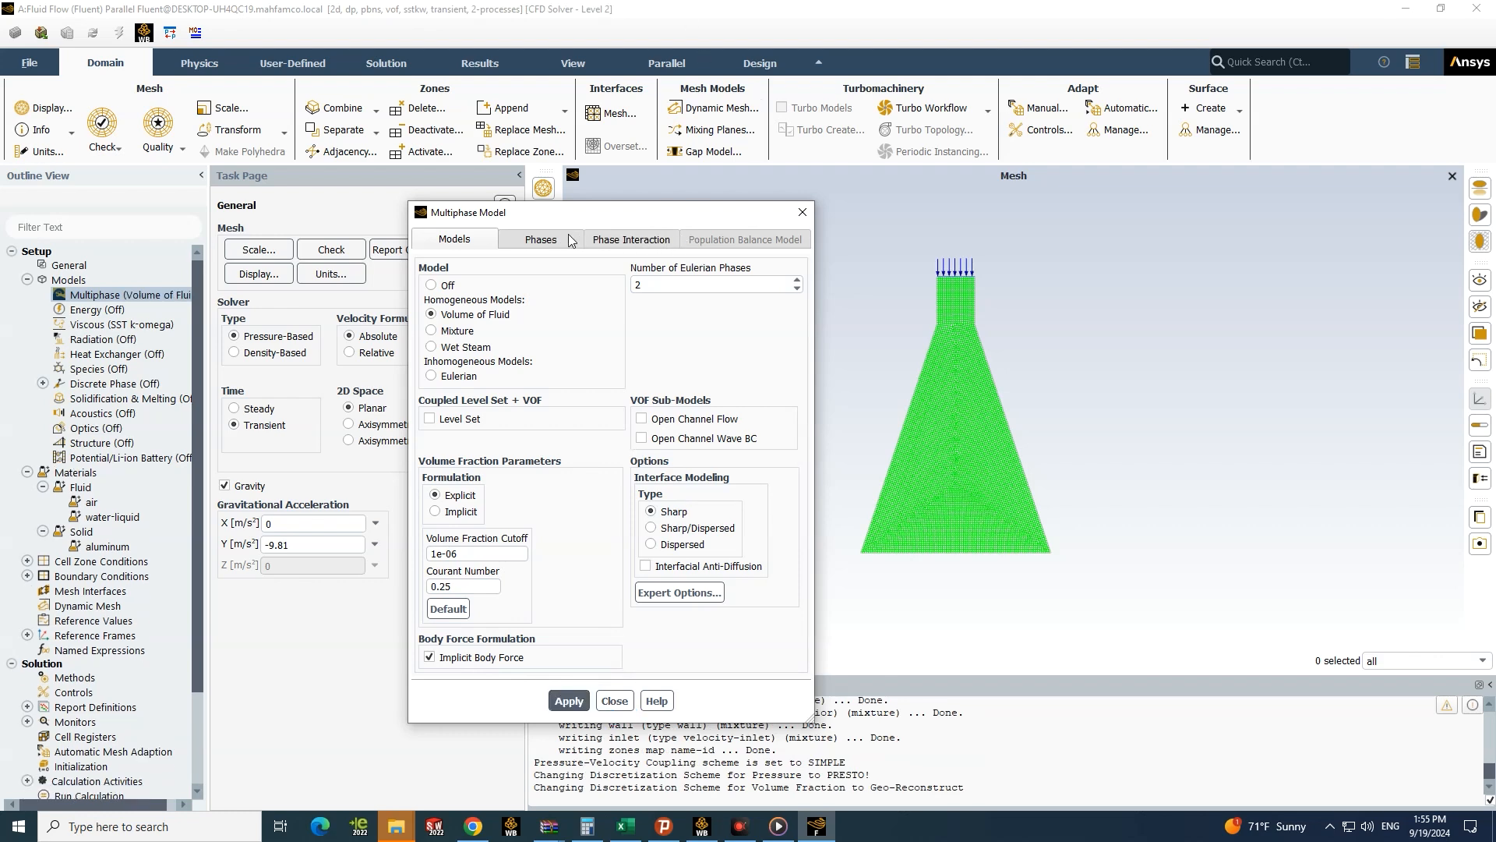
Step: Name the primary phase "water" and assign water-liquid as its phase material in the multiphase model
{"action": "left_click", "coordinate": [541, 240]}
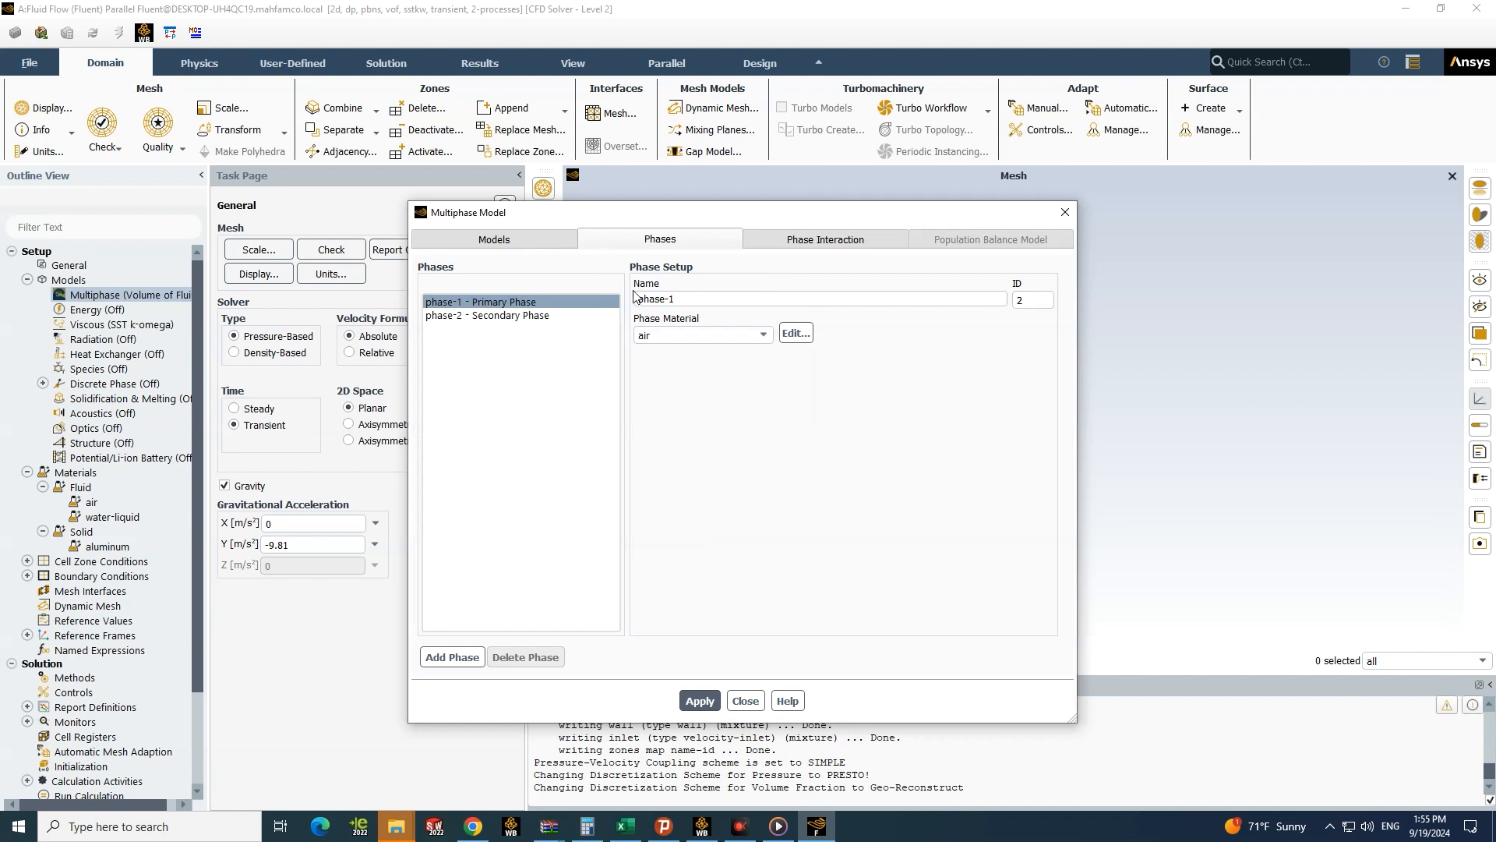
{"action": "left_click", "coordinate": [513, 304]}
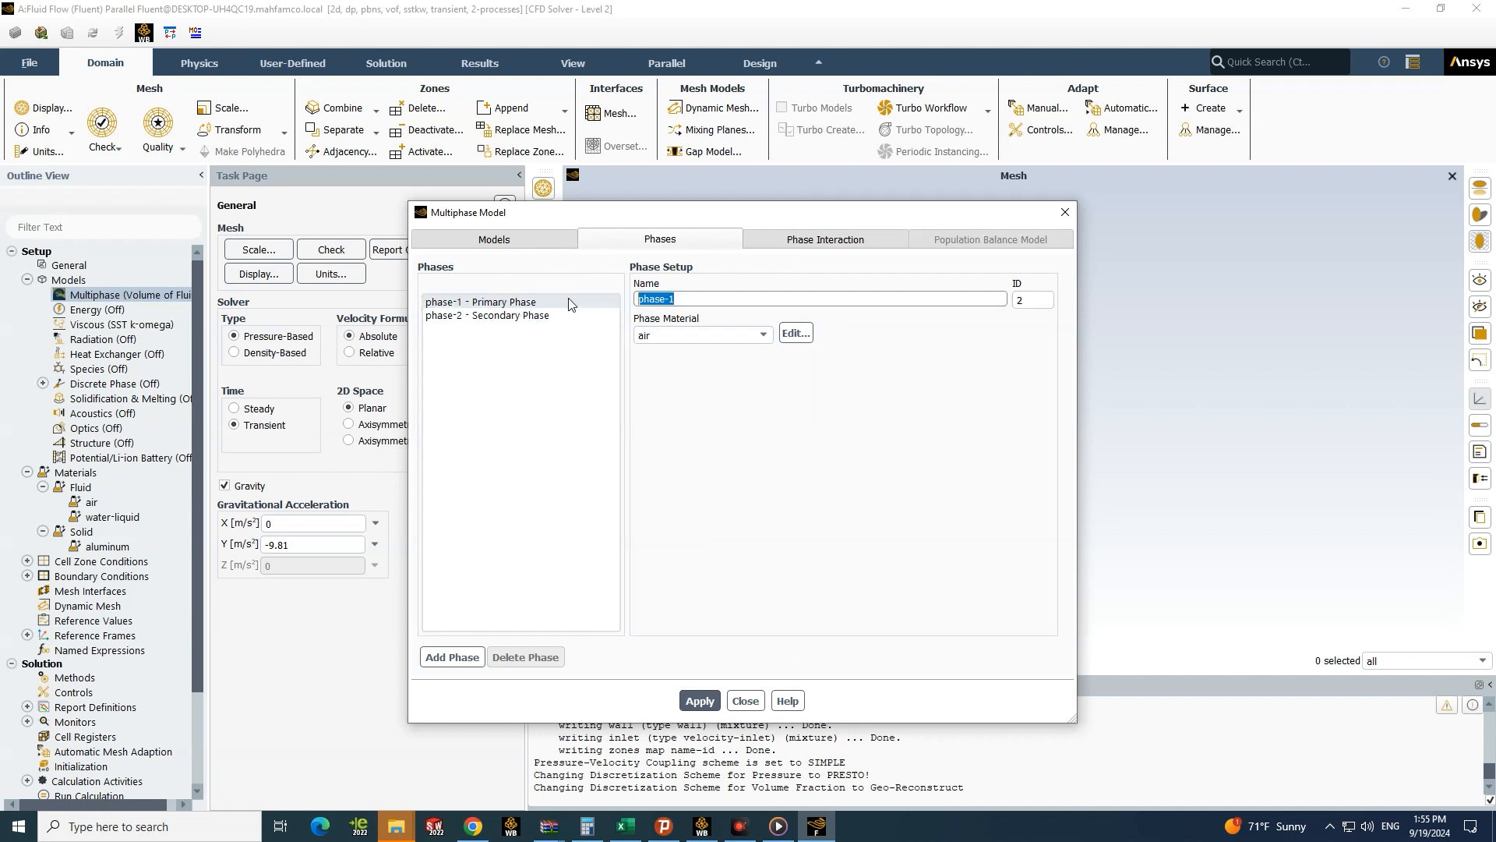
{"action": "type", "text": "water"}
{"action": "left_click", "coordinate": [763, 334]}
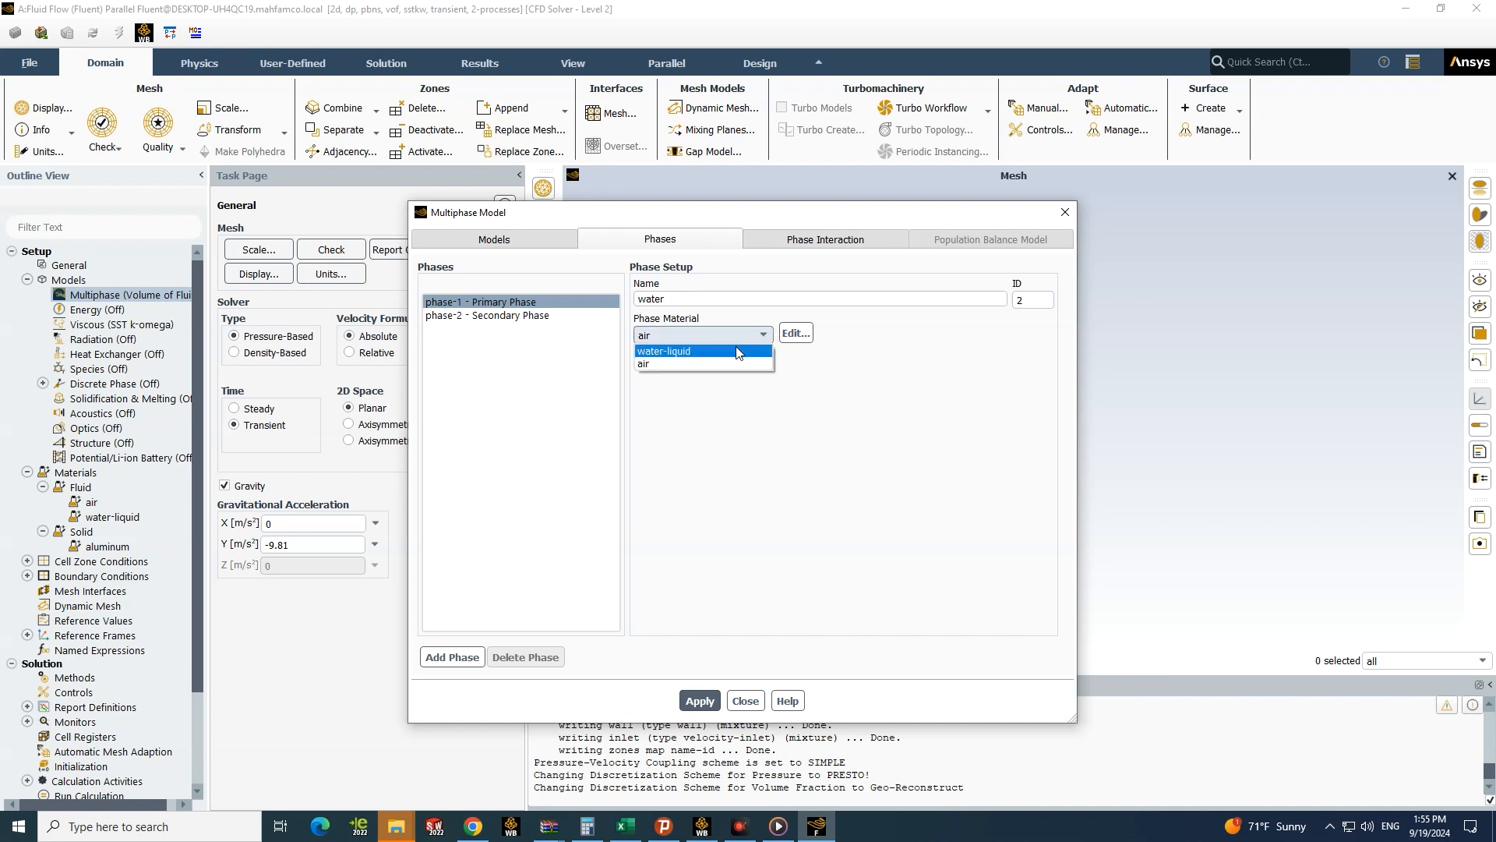
{"action": "left_click", "coordinate": [739, 352]}
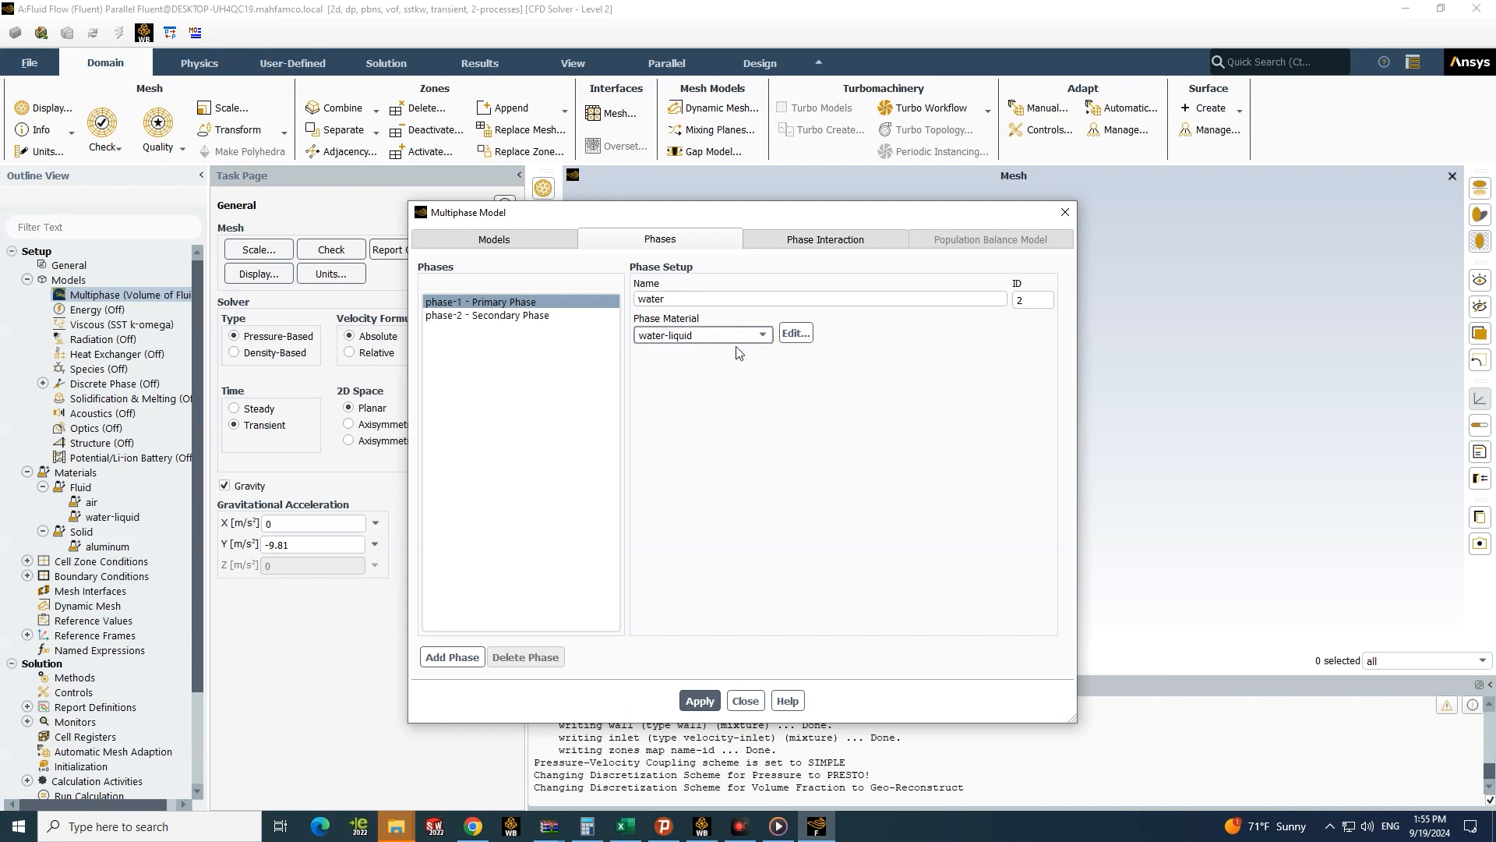
Step: Name the secondary phase "air", assign air as its material, and apply both phase definitions after reviewing them
{"action": "left_click", "coordinate": [520, 316]}
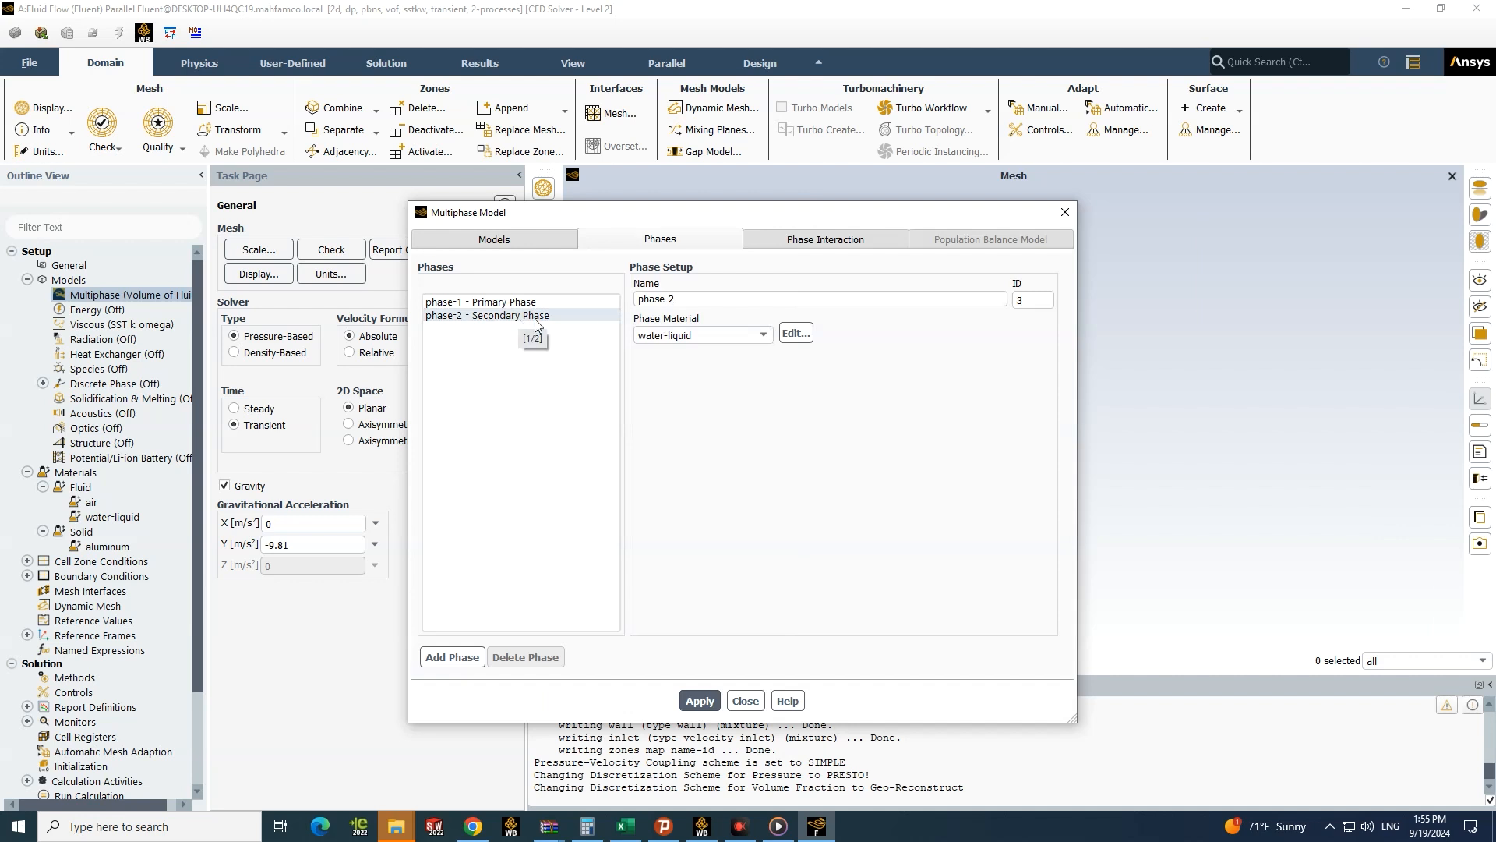
{"action": "left_click_drag", "start_coordinate": [727, 299], "coordinate": [574, 297]}
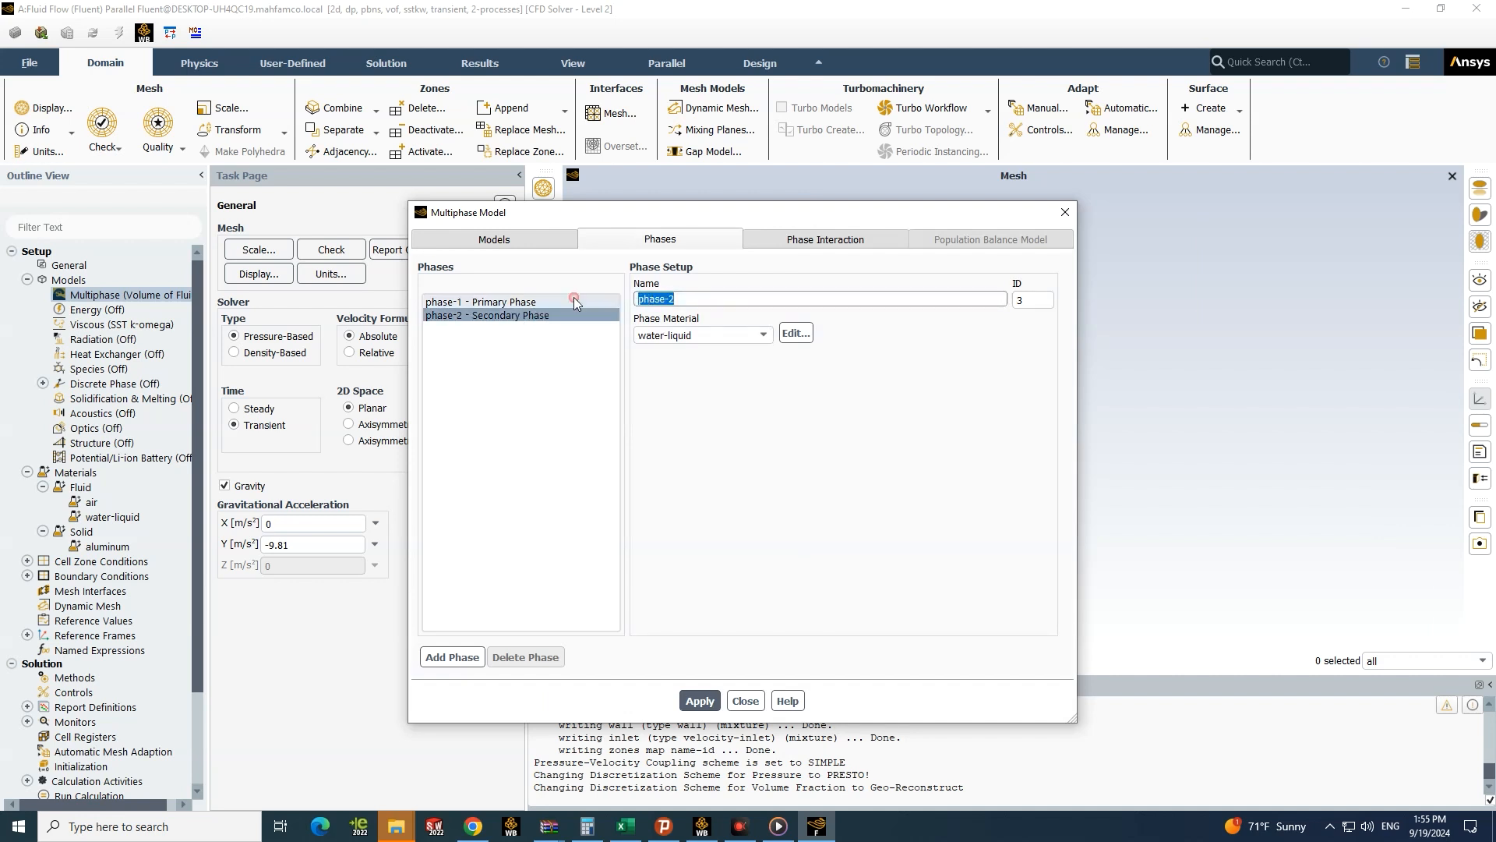
{"action": "type", "text": "air"}
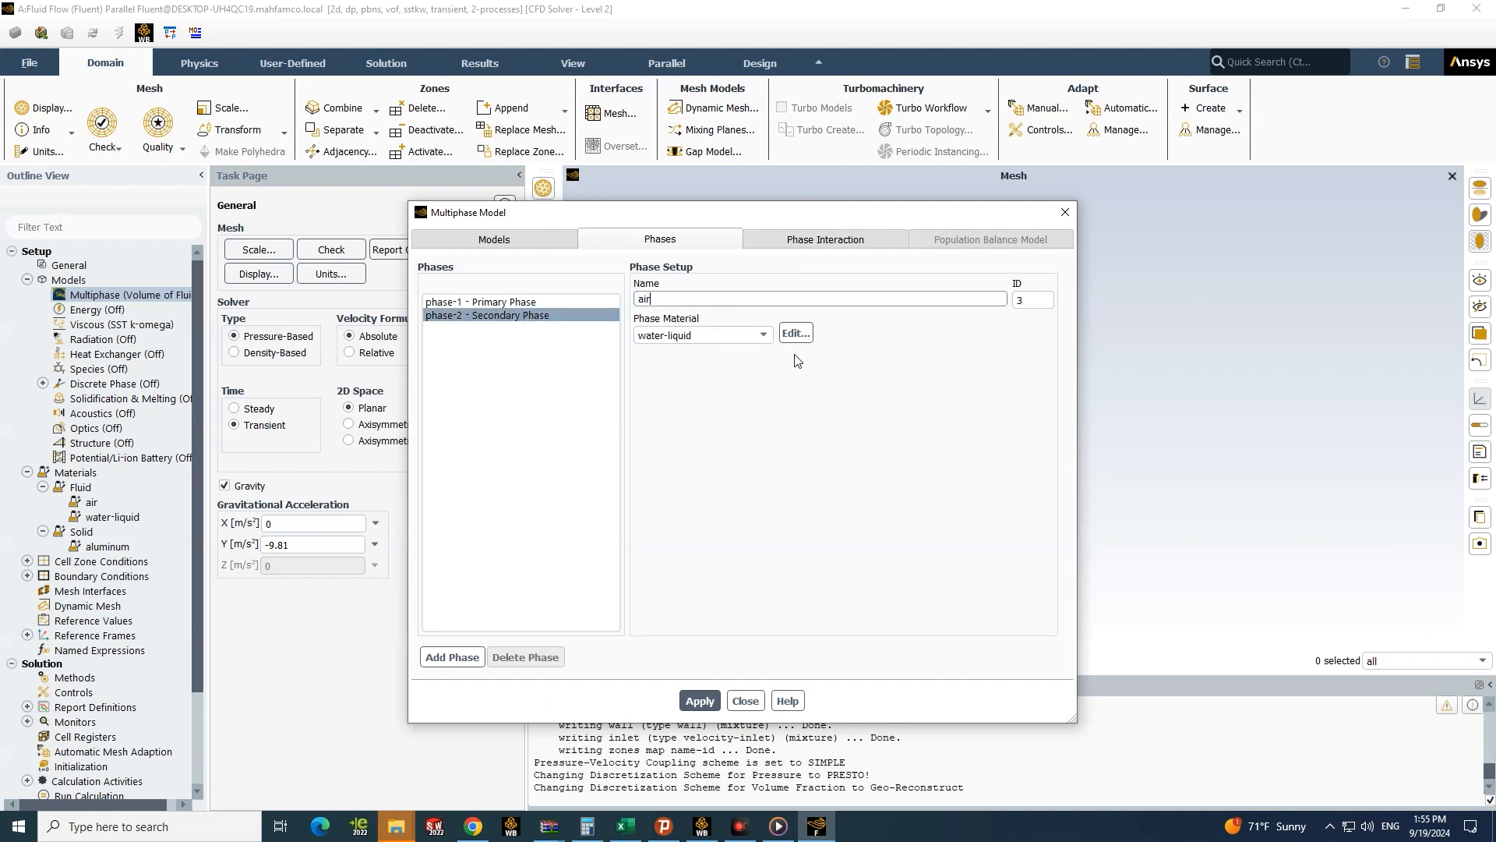
{"action": "left_click", "coordinate": [741, 335]}
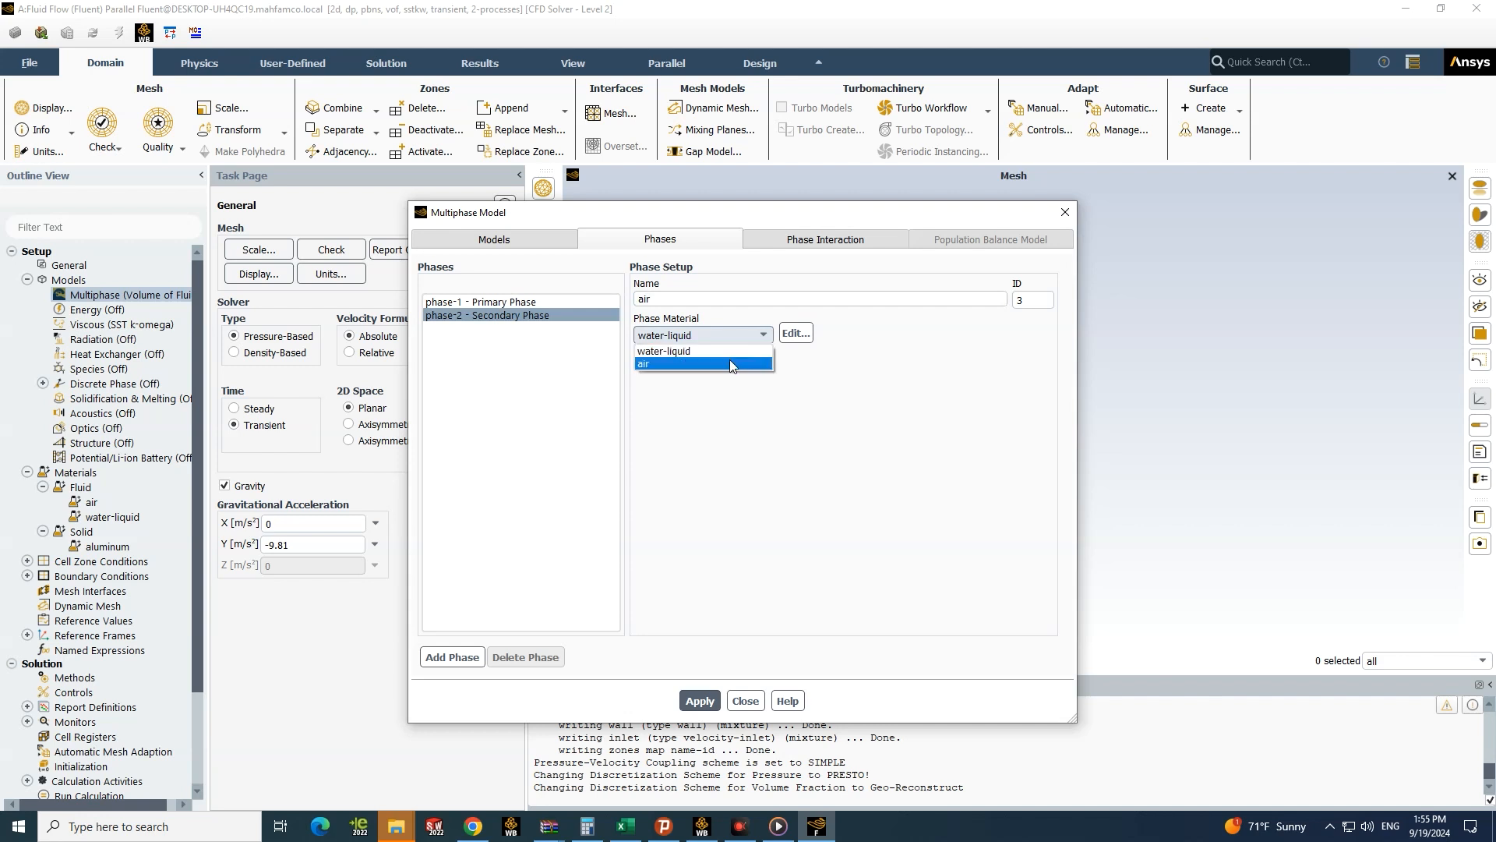
{"action": "left_click", "coordinate": [730, 362]}
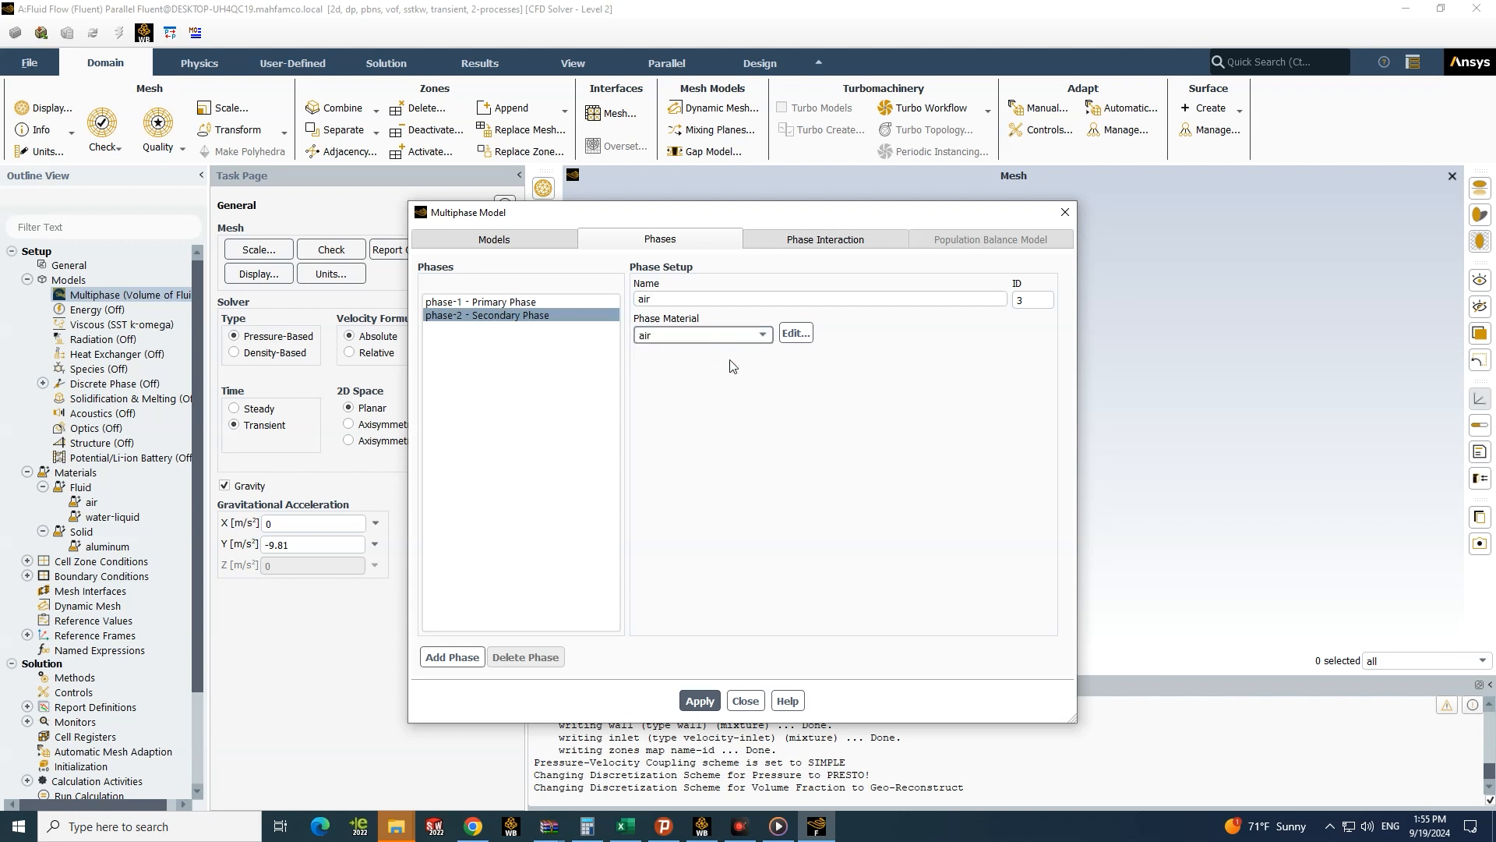
{"action": "left_click", "coordinate": [538, 302]}
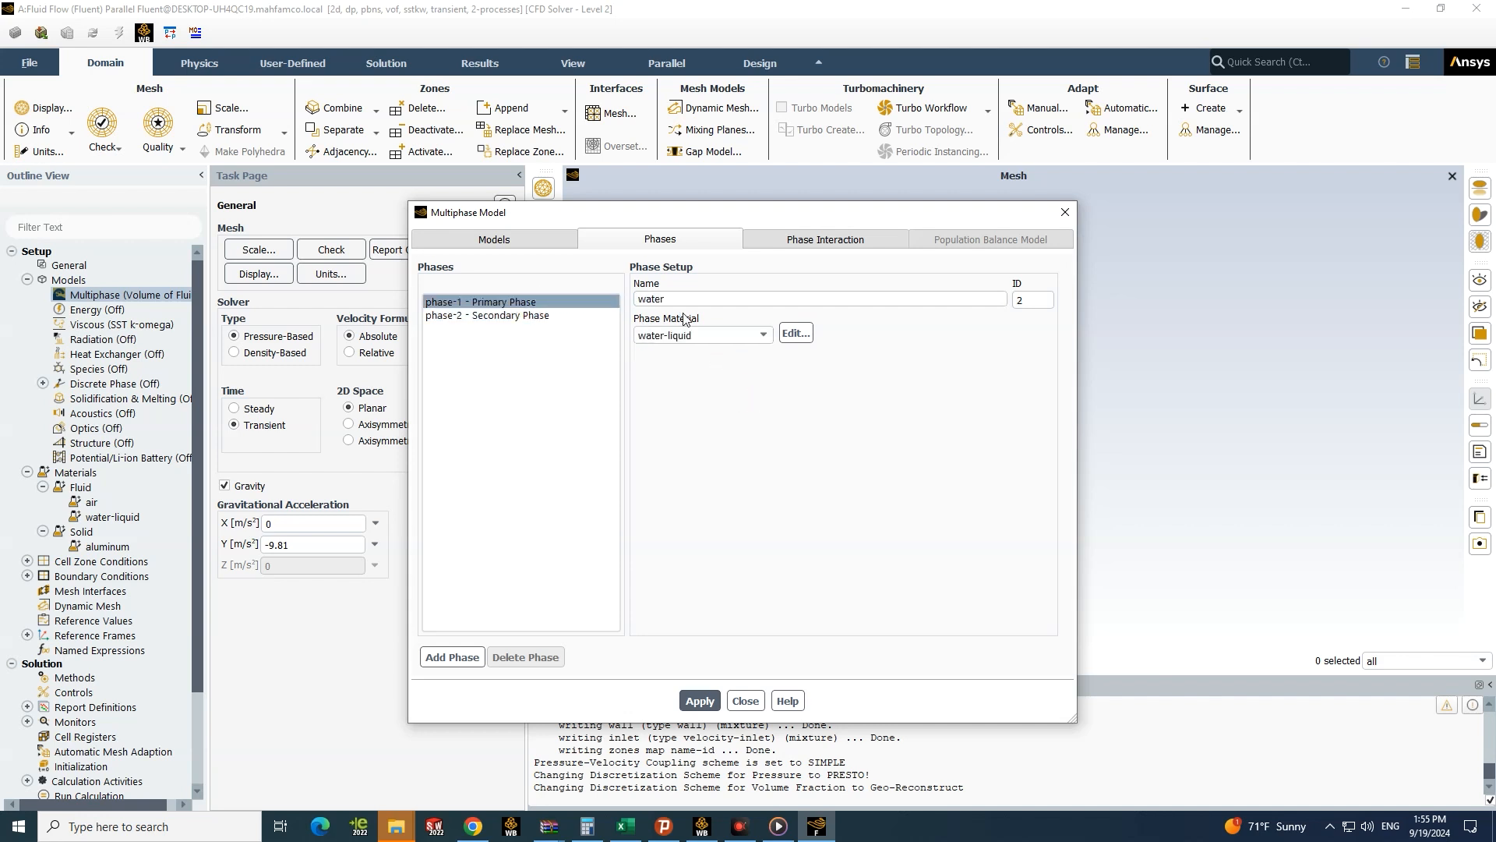
{"action": "left_click", "coordinate": [527, 316]}
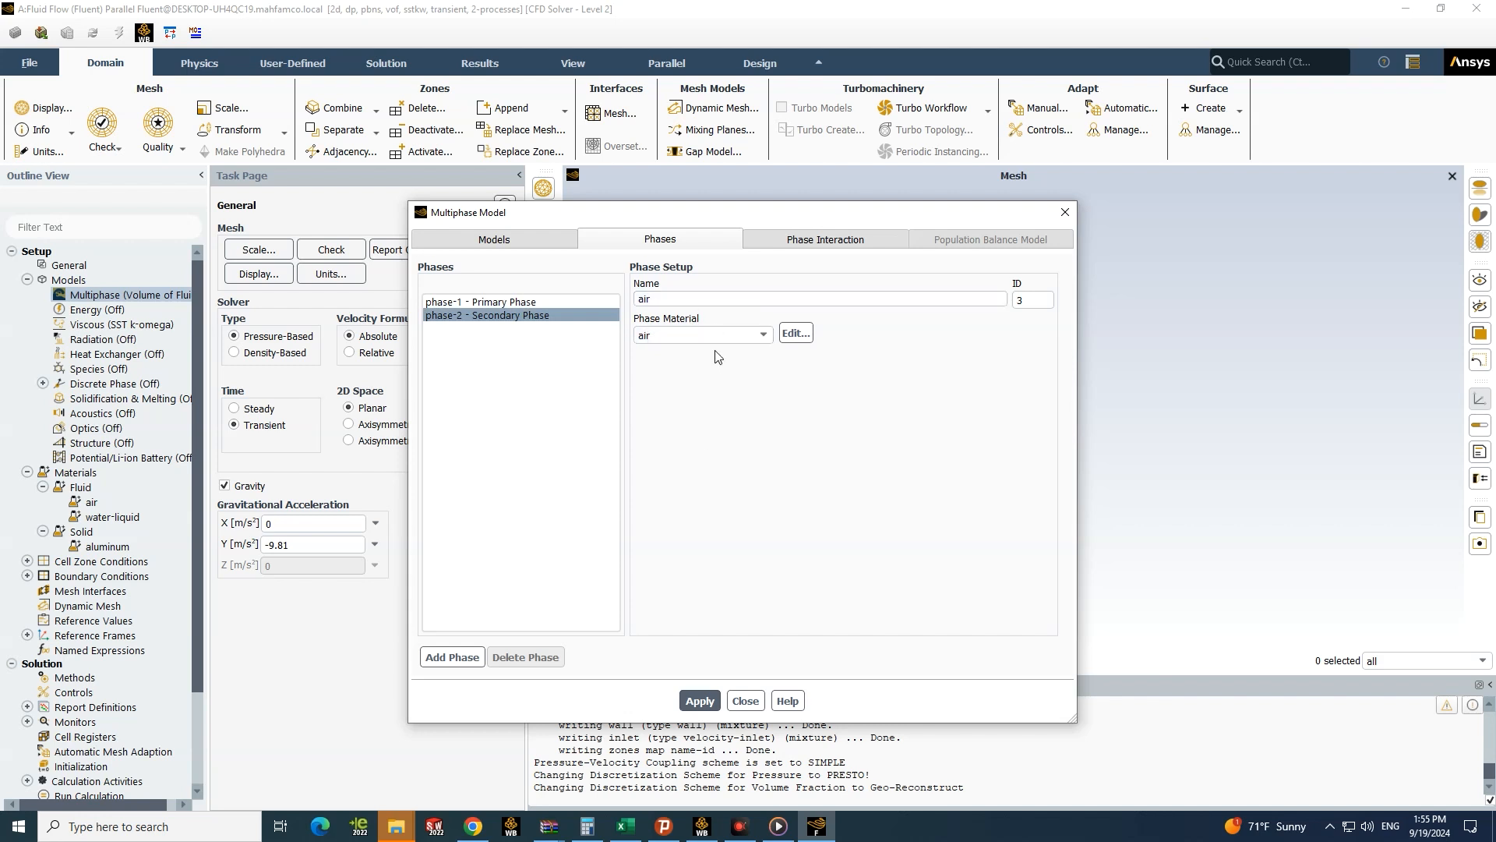
{"action": "left_click", "coordinate": [696, 701]}
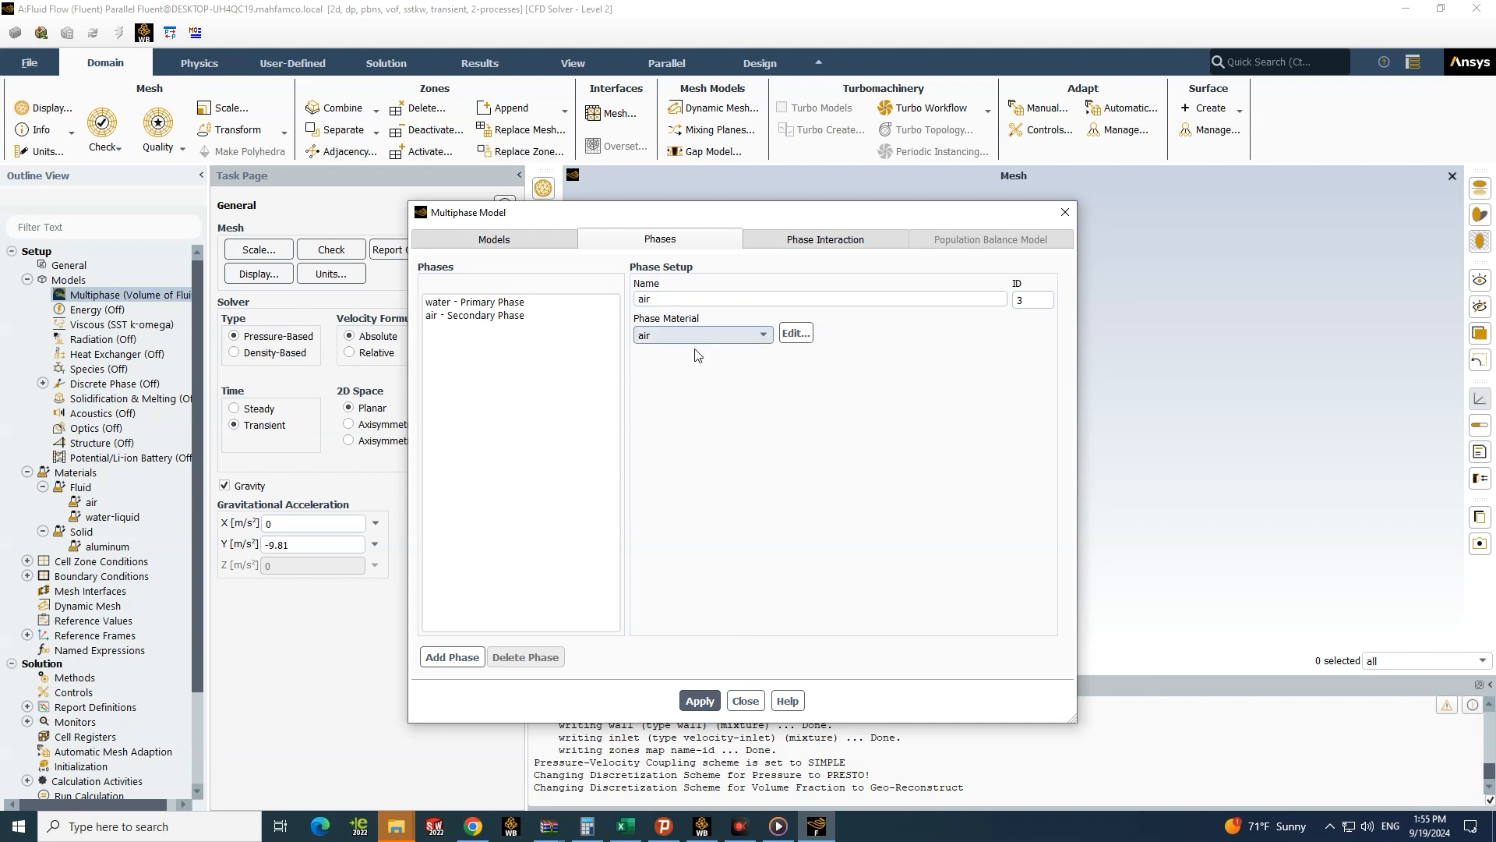
Step: Set a constant water-air surface tension coefficient of 0.0725 N/m, enable Surface Tension Force Modeling, and apply the multiphase settings
{"action": "left_click", "coordinate": [802, 243]}
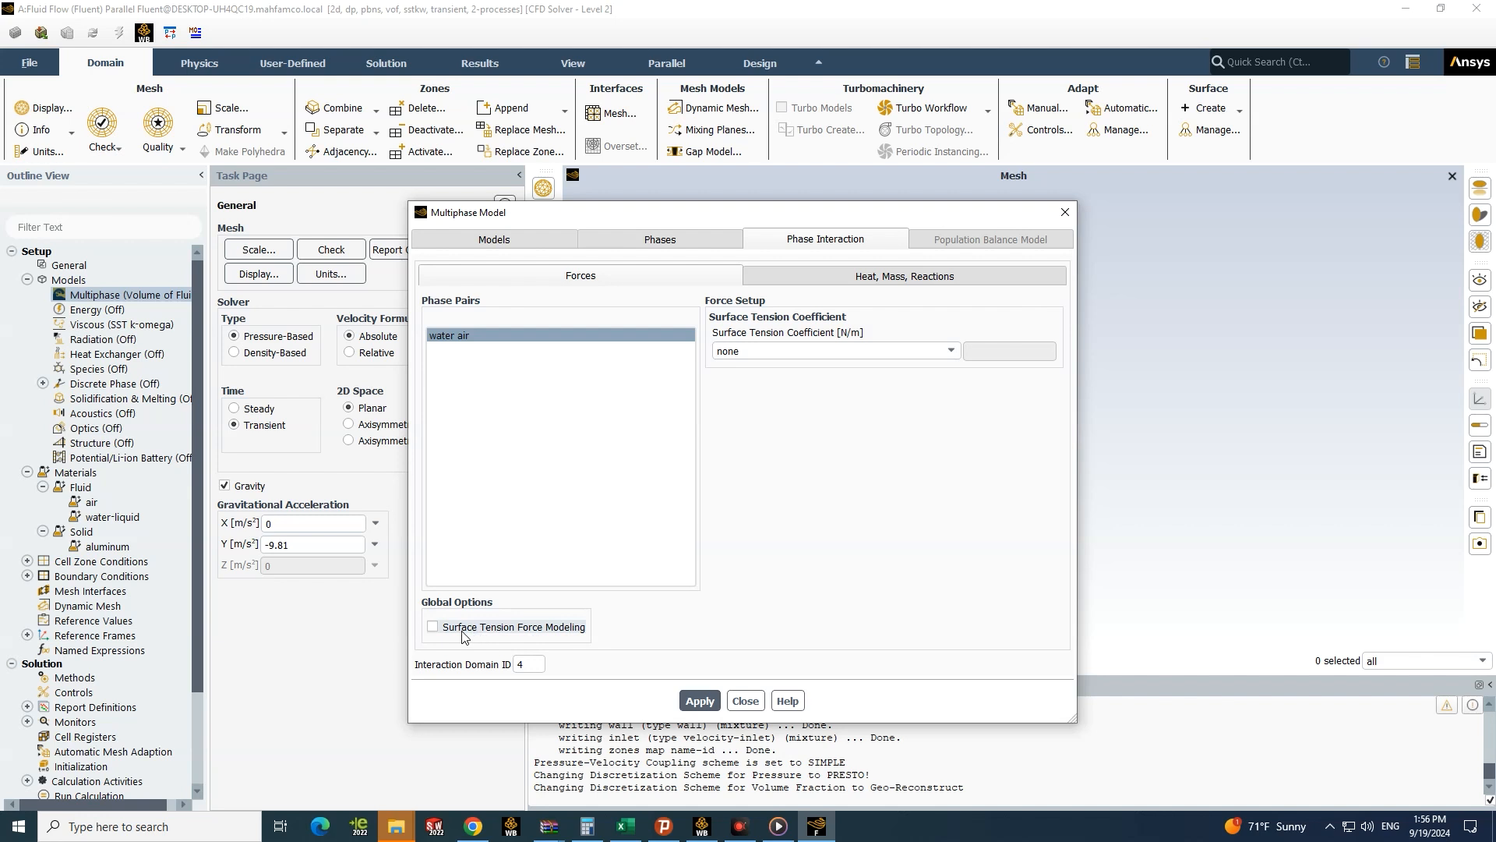
{"action": "left_click", "coordinate": [936, 351]}
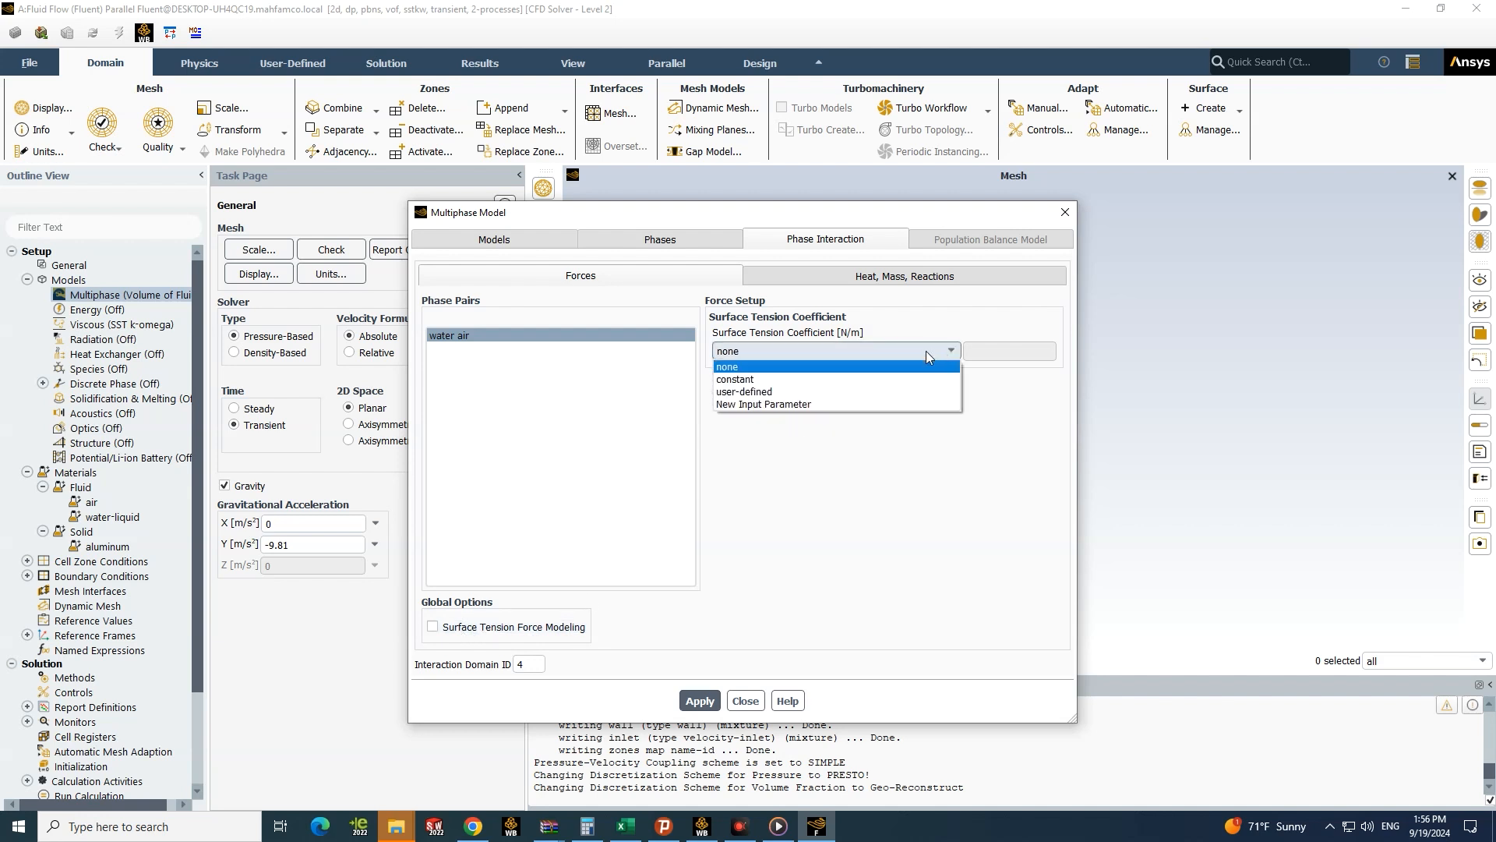
{"action": "left_click", "coordinate": [876, 380]}
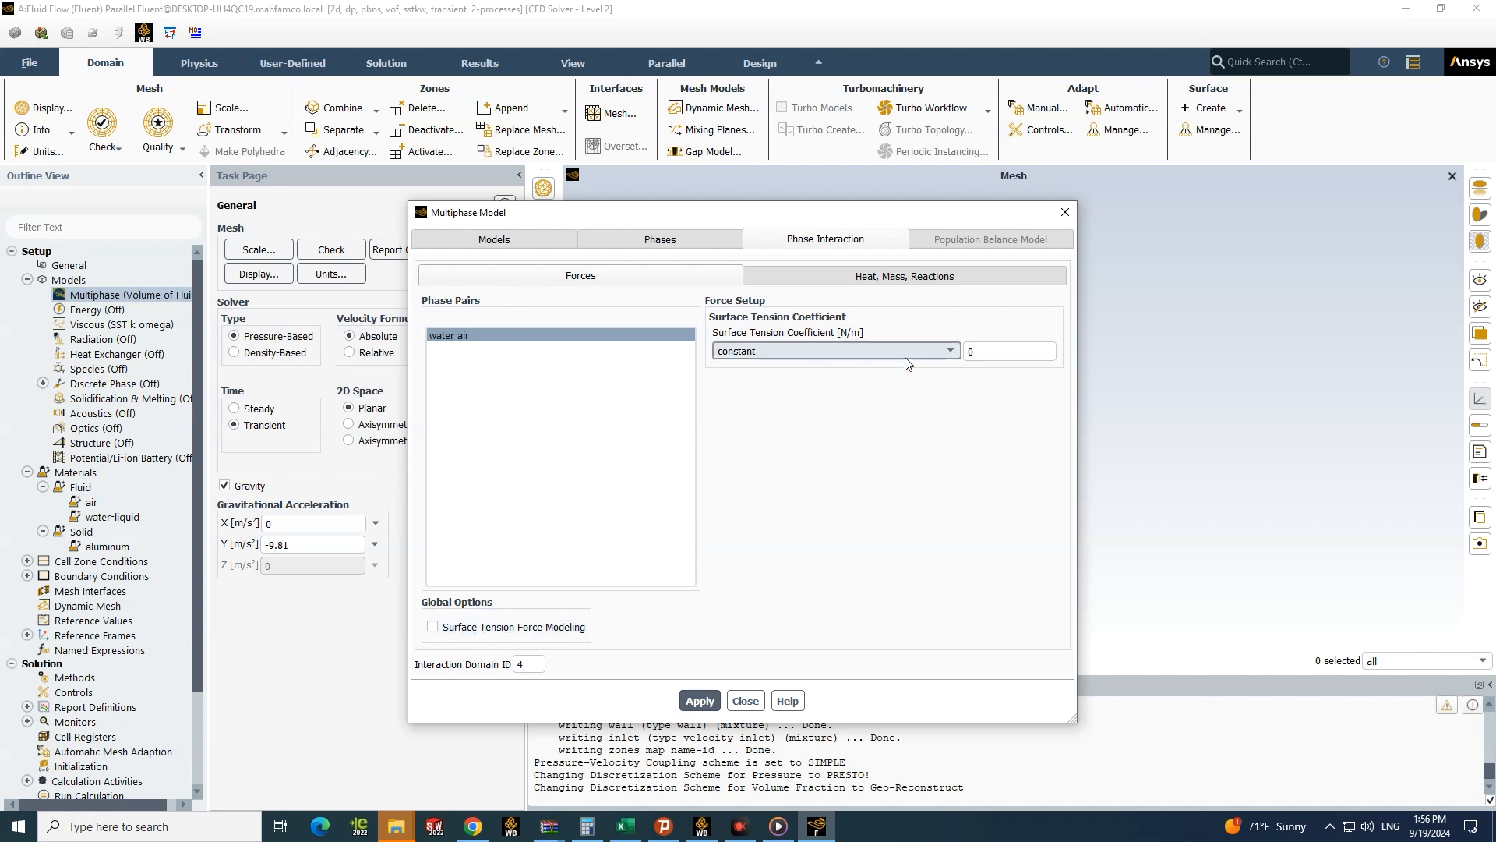
{"action": "left_click", "coordinate": [943, 352]}
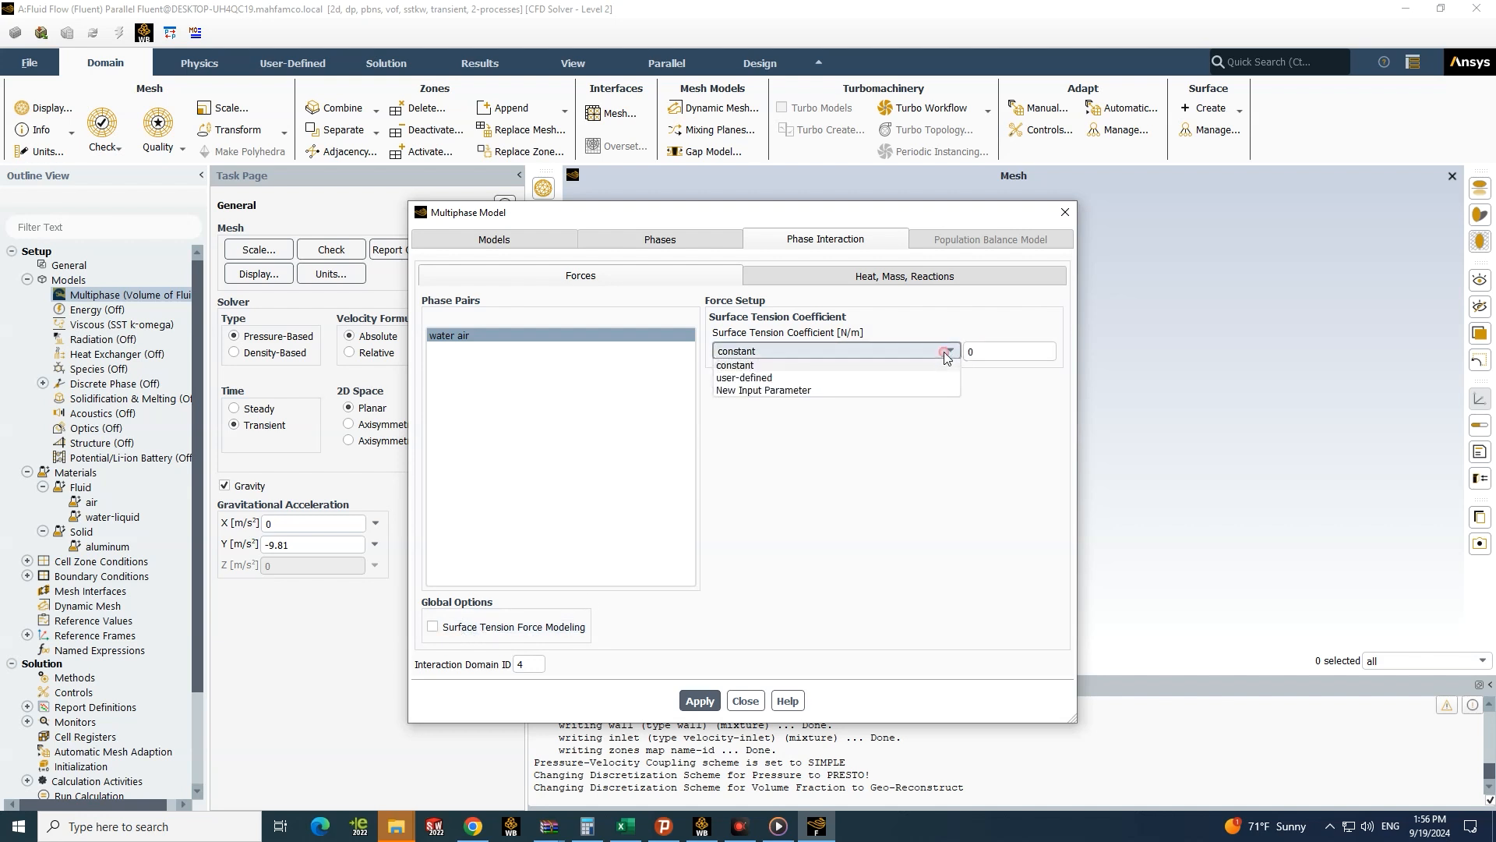
{"action": "left_click", "coordinate": [993, 355]}
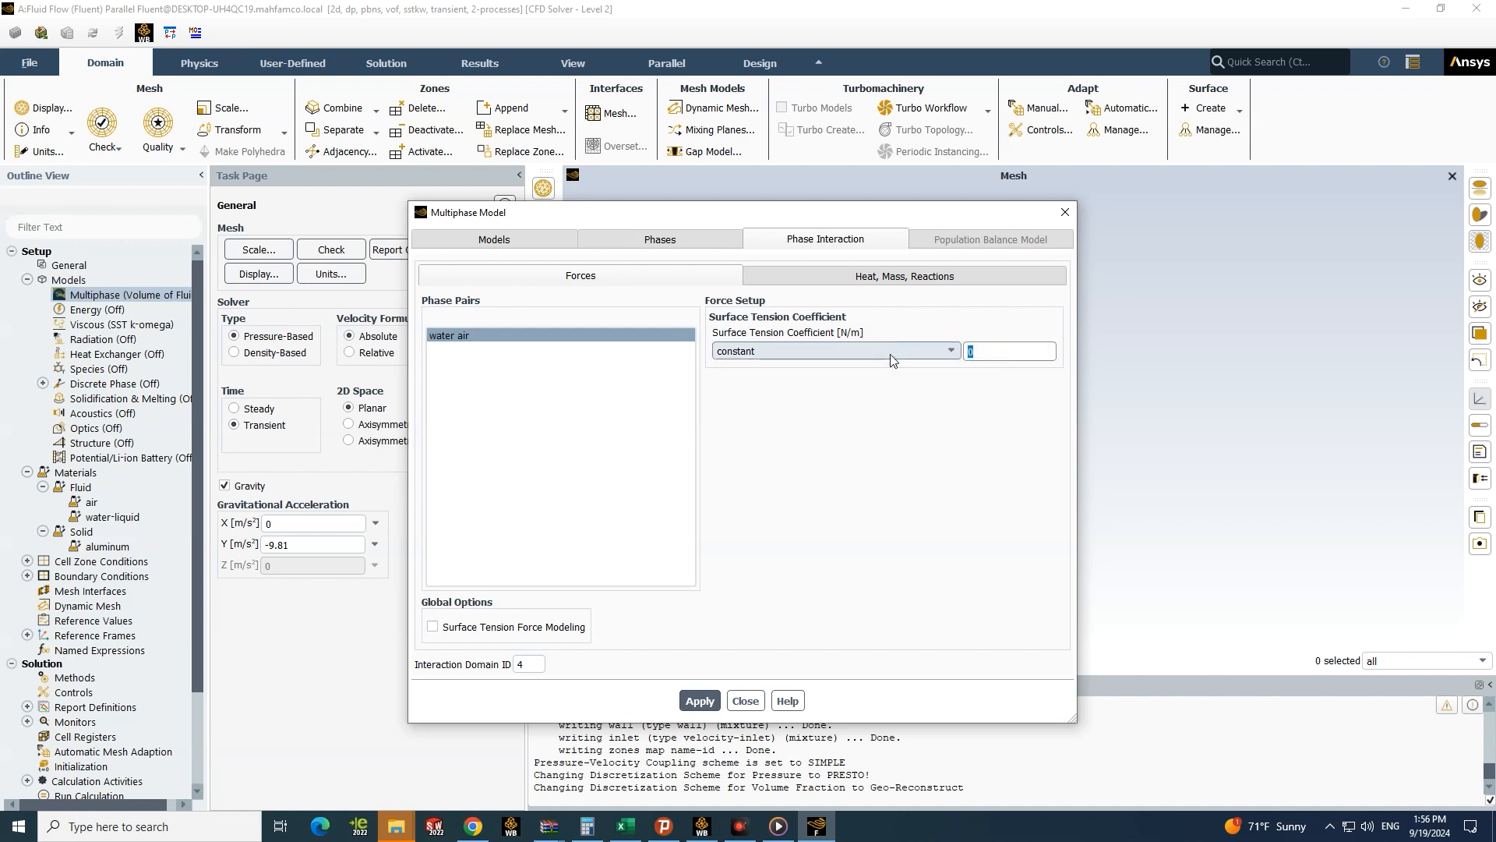
{"action": "type", "text": "0.0725"}
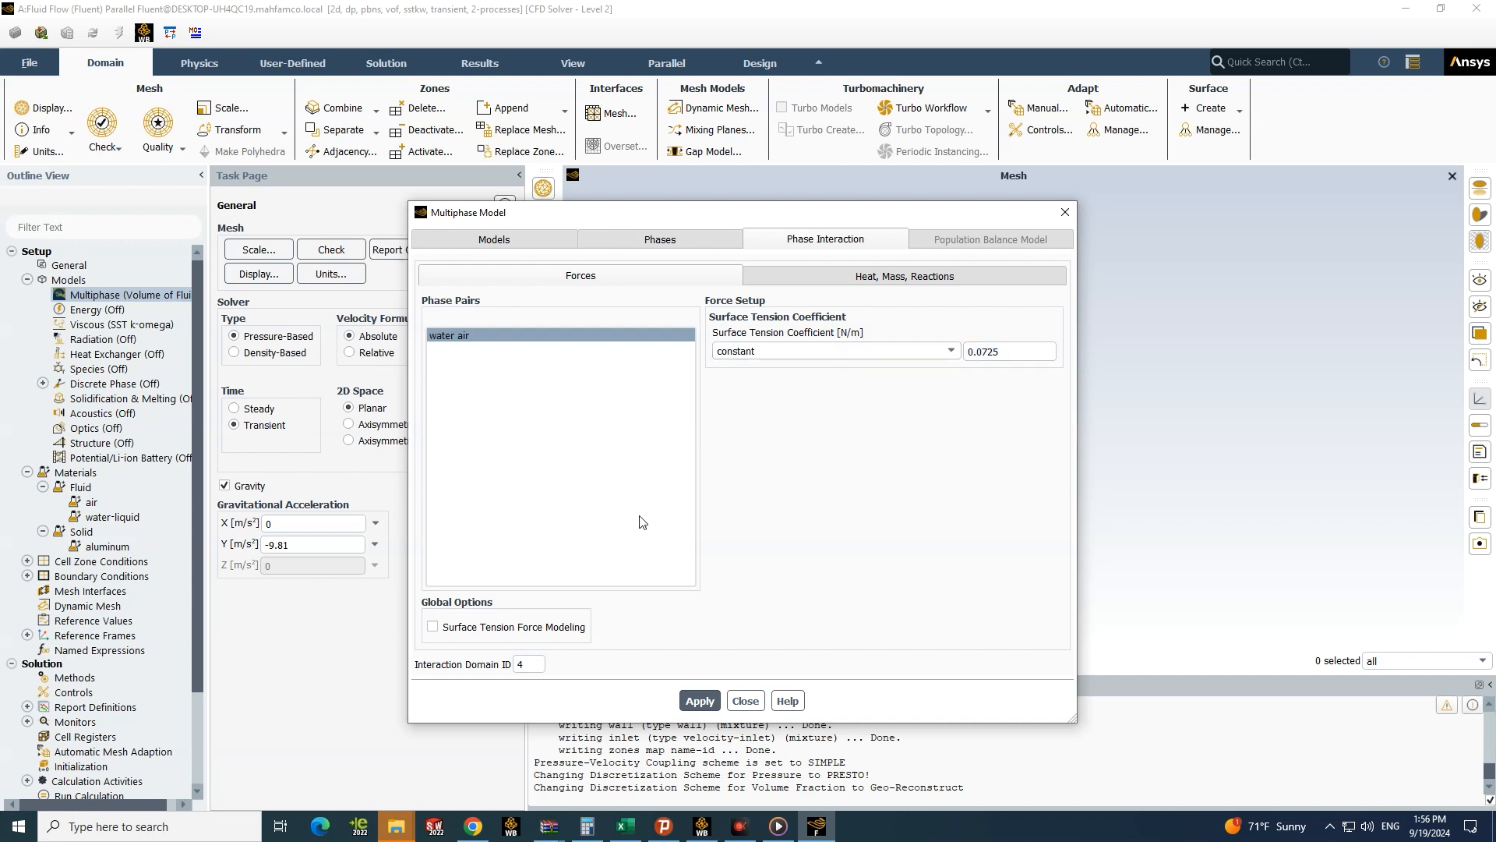
{"action": "left_click", "coordinate": [433, 626]}
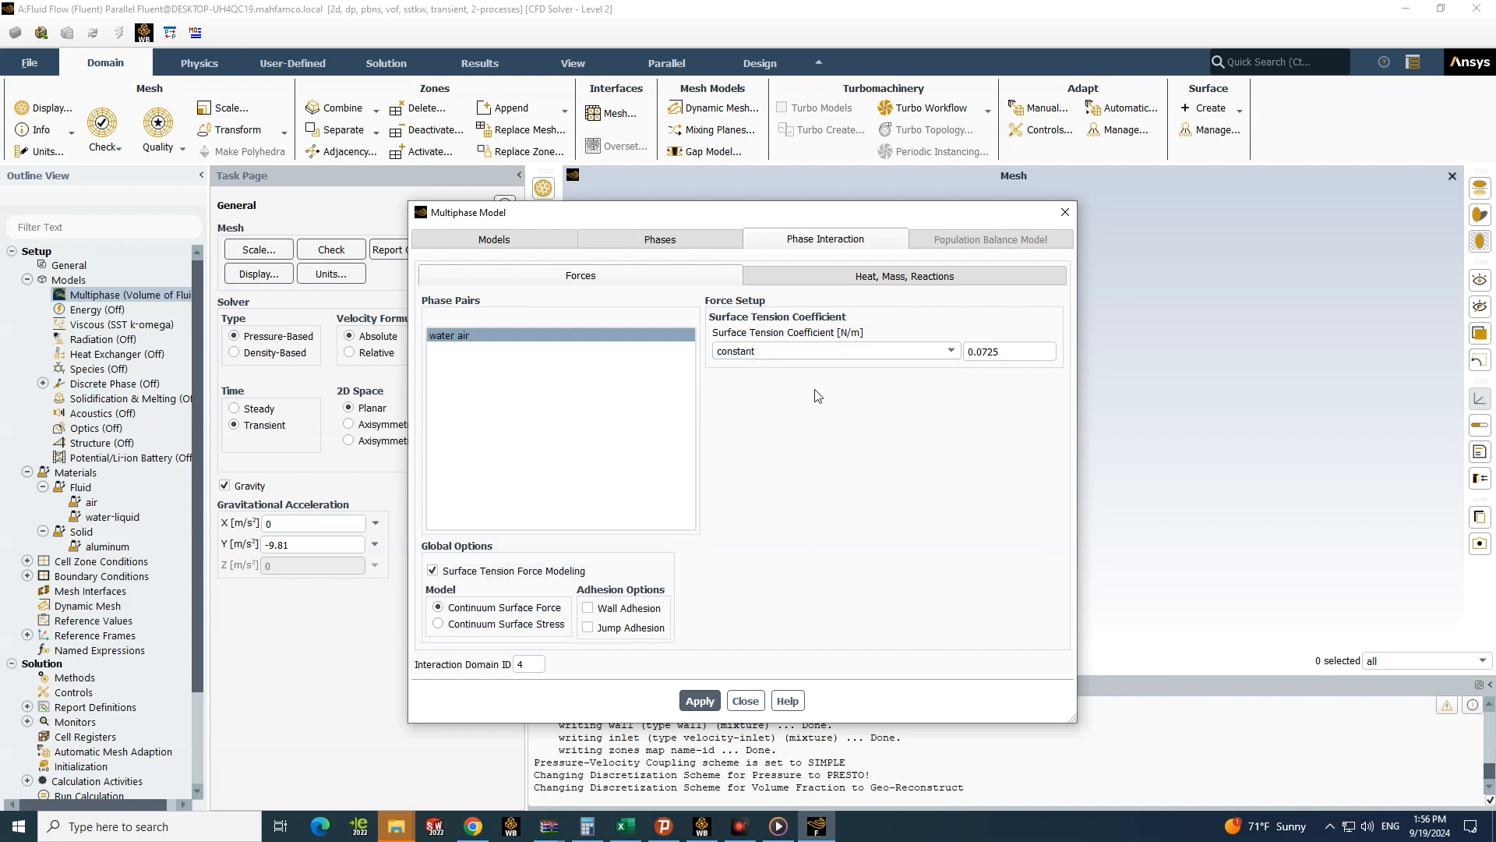
{"action": "left_click", "coordinate": [700, 700]}
{"action": "left_click", "coordinate": [1065, 213]}
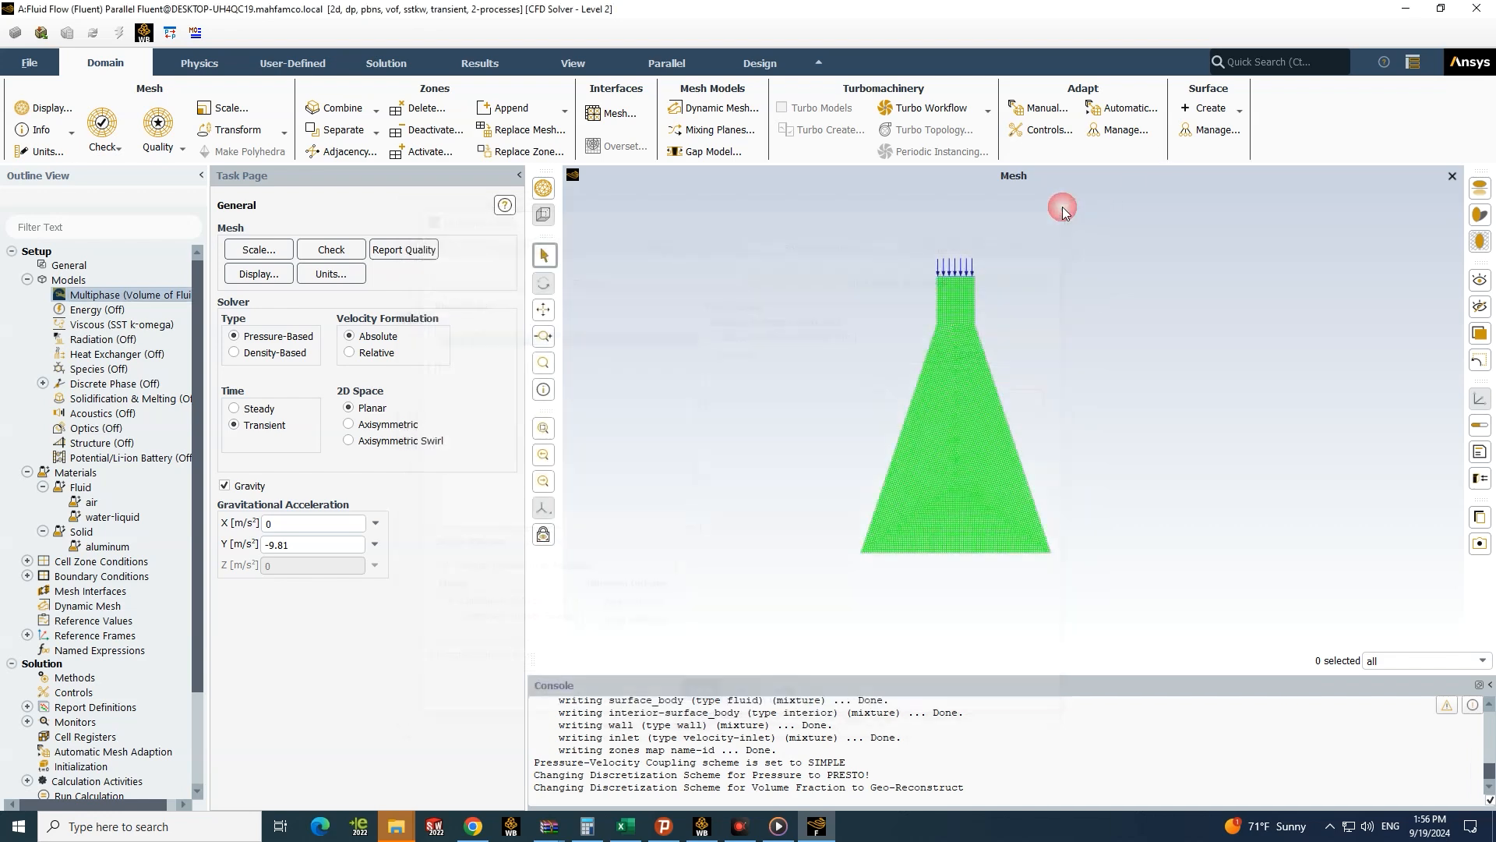
Step: Change the viscous model to Realizable k-epsilon with Standard Wall Functions
{"action": "left_click", "coordinate": [121, 311]}
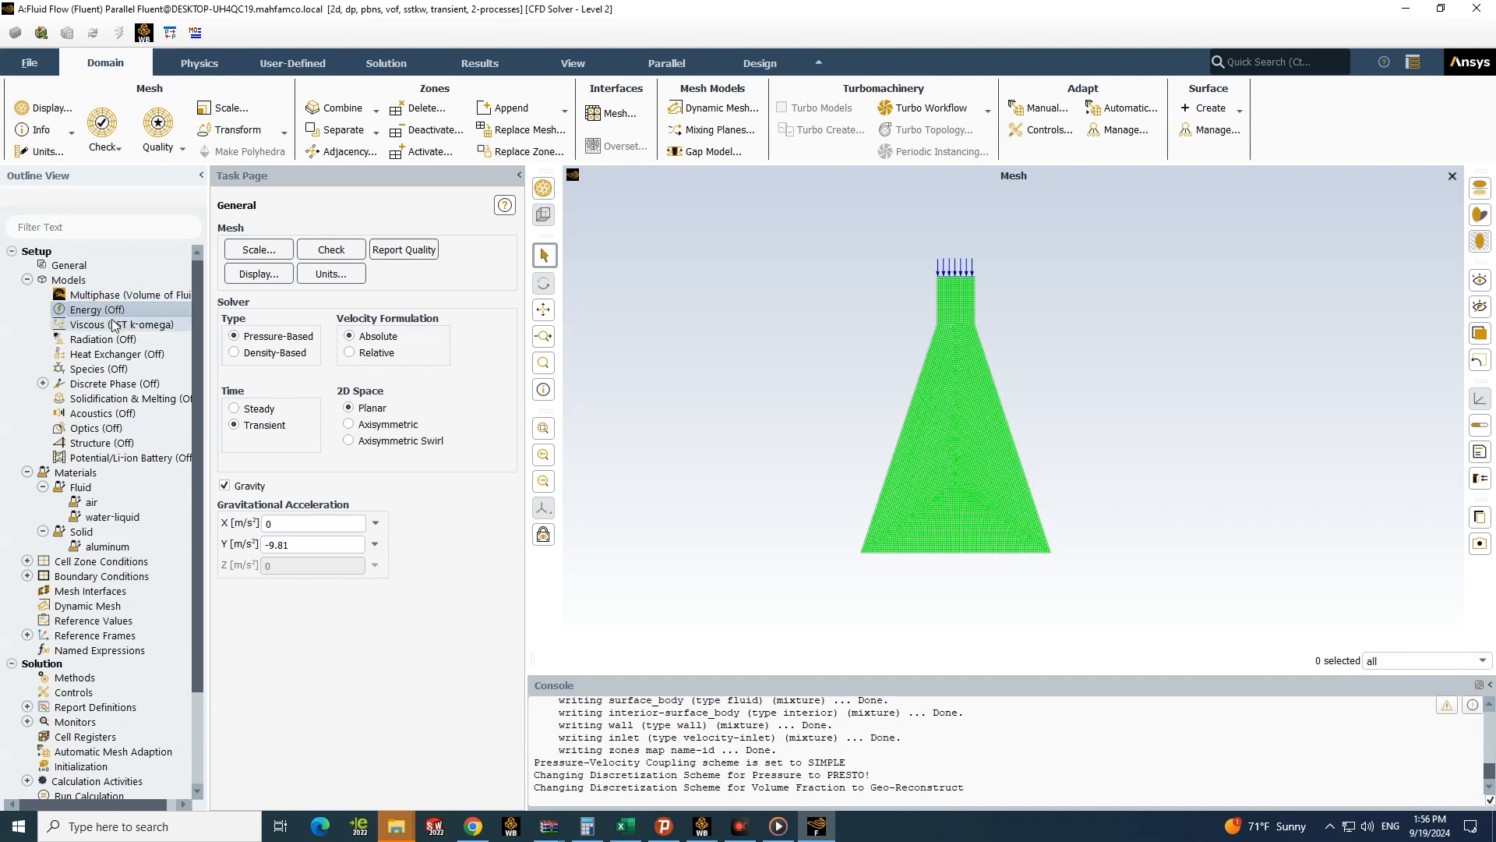
{"action": "left_click", "coordinate": [107, 325]}
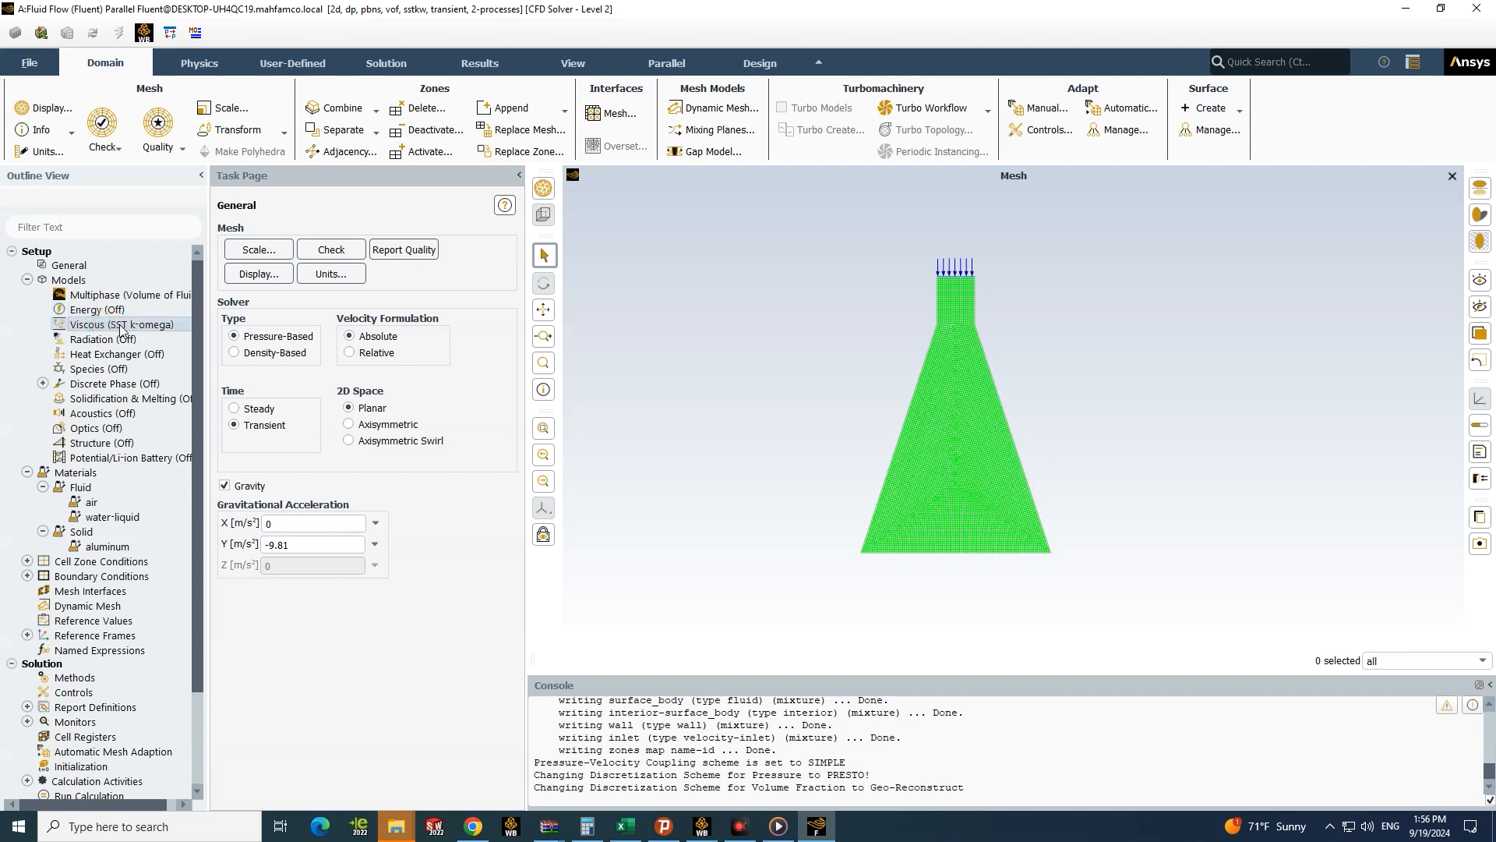
{"action": "left_click_drag", "start_coordinate": [675, 158], "coordinate": [532, 211]}
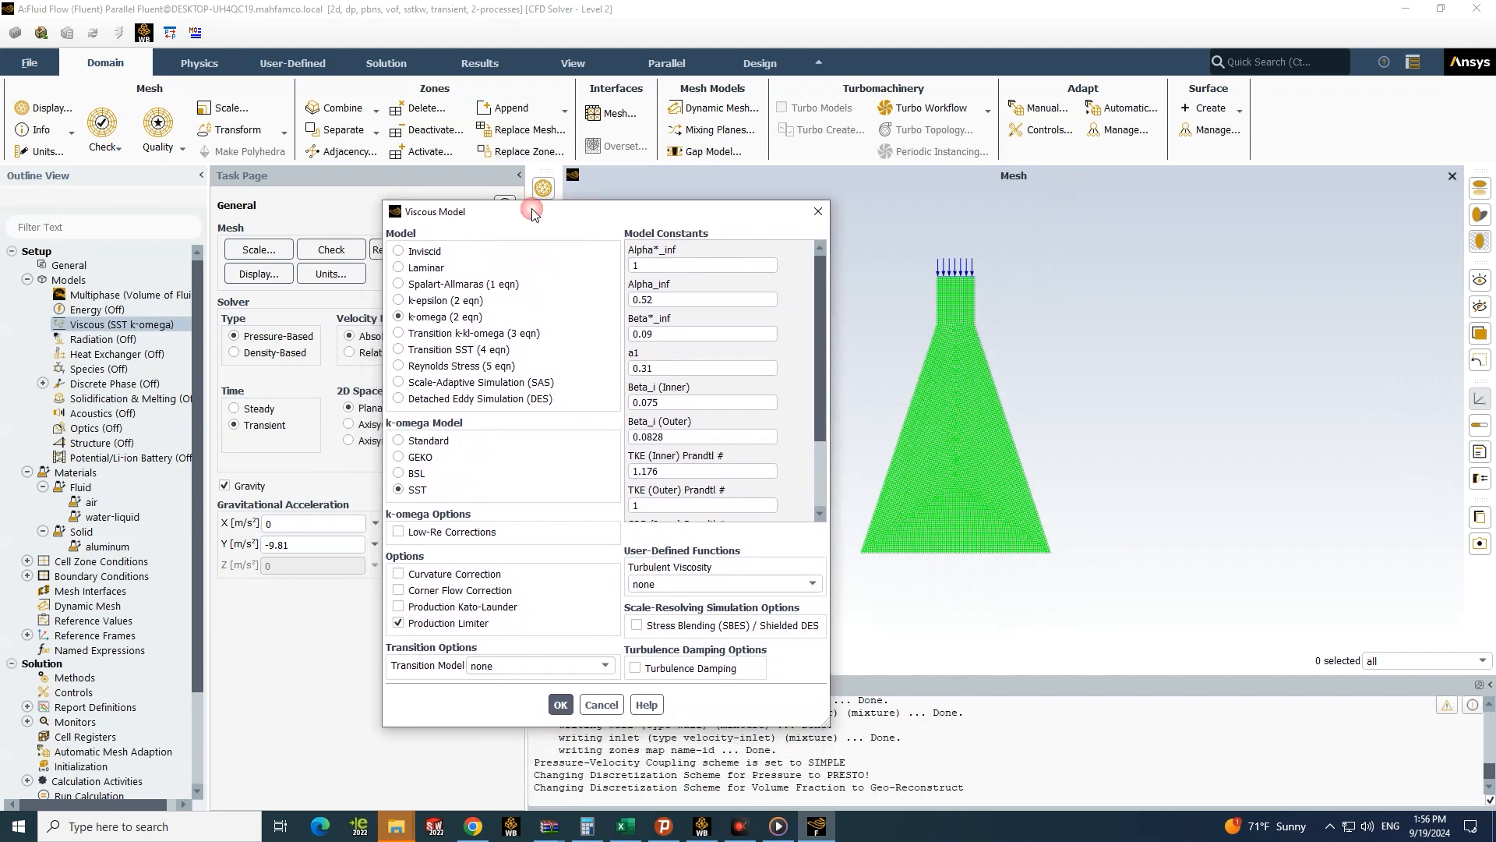
{"action": "left_click", "coordinate": [441, 303]}
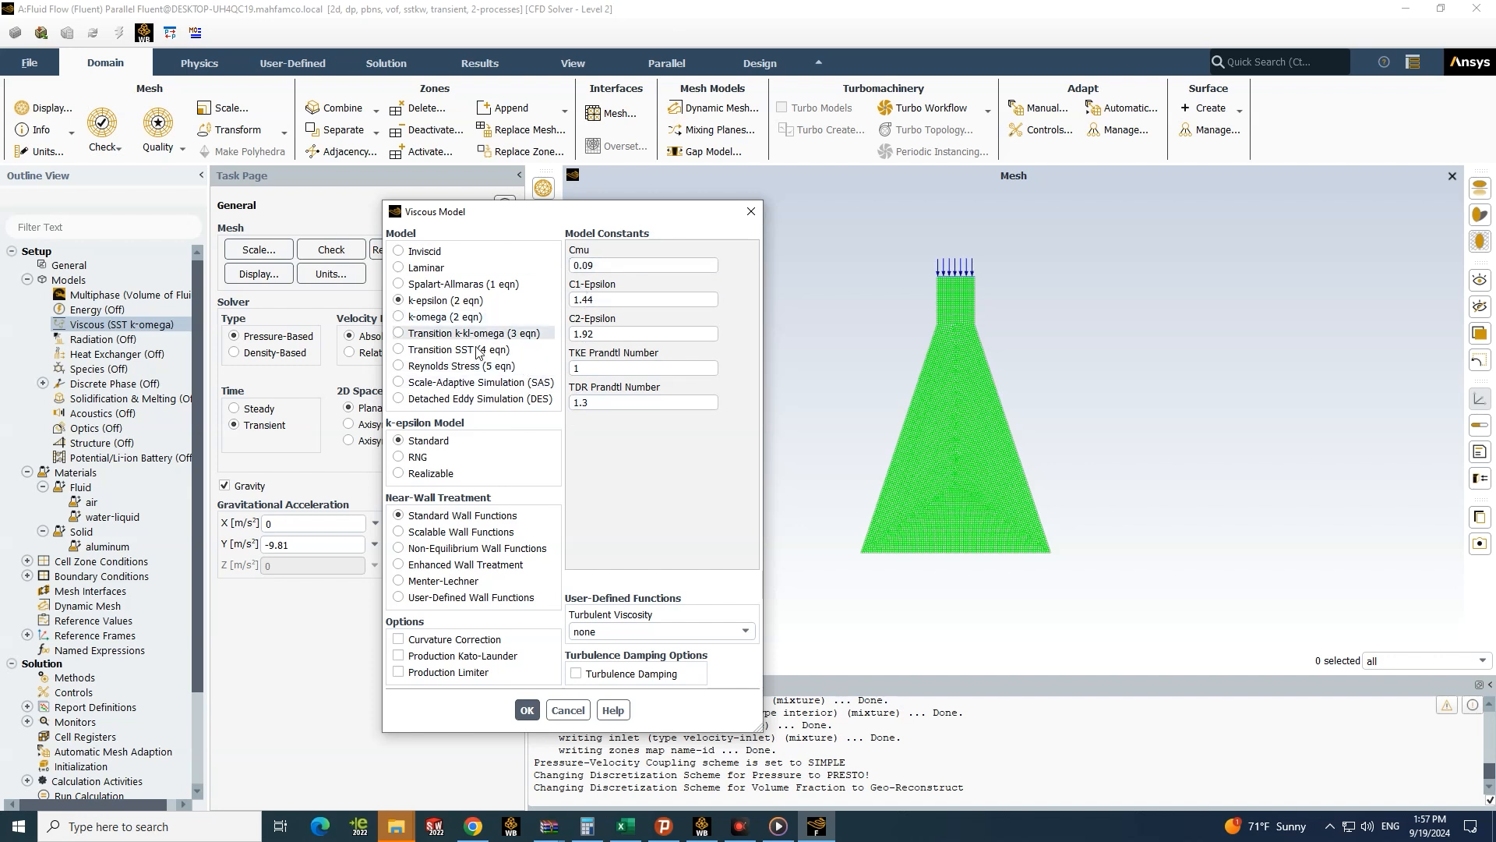
{"action": "left_click", "coordinate": [451, 477]}
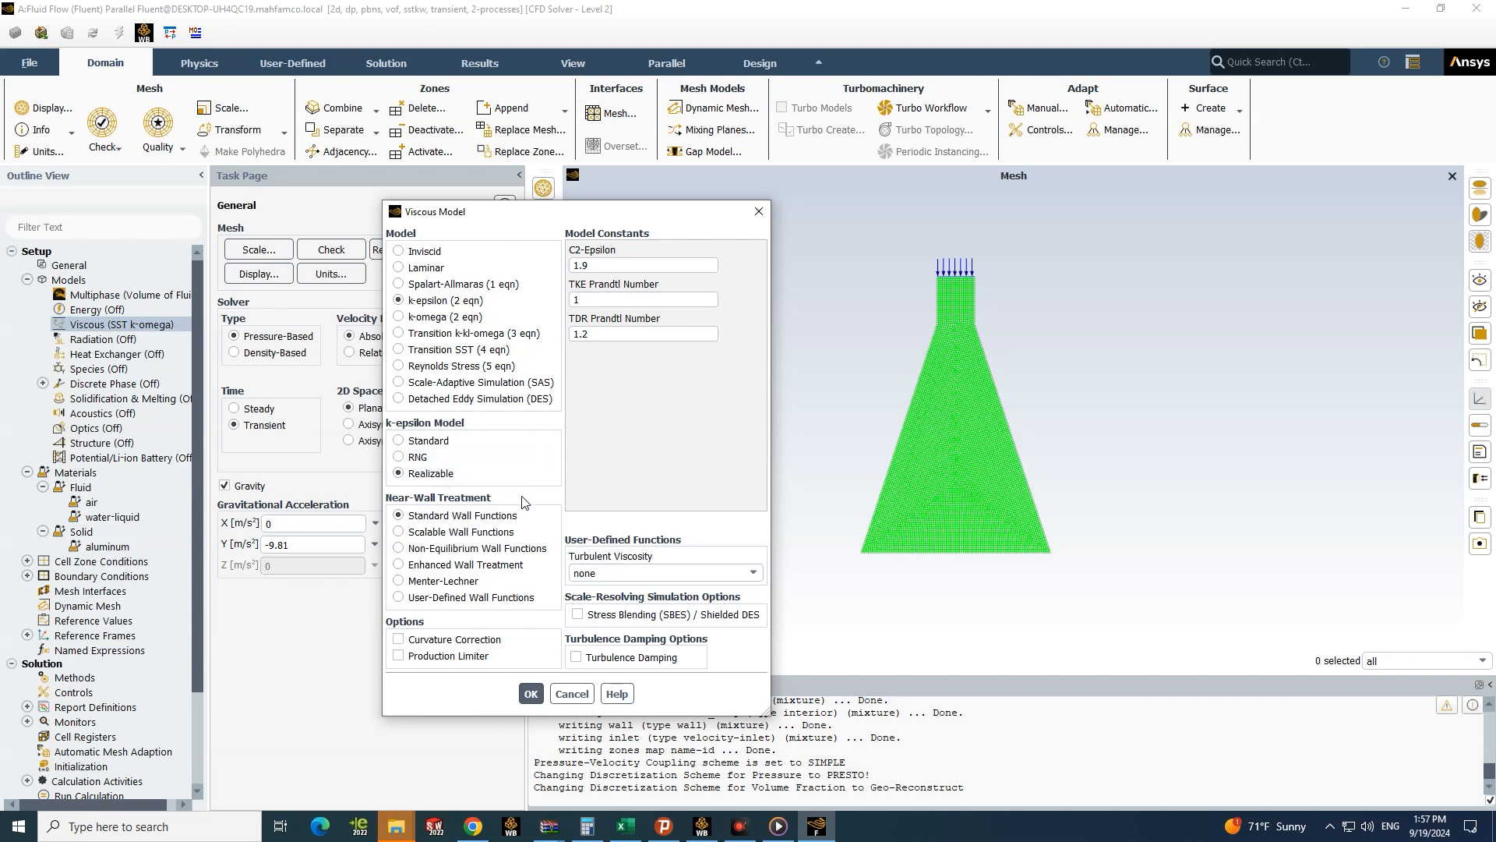
{"action": "left_click", "coordinate": [530, 694]}
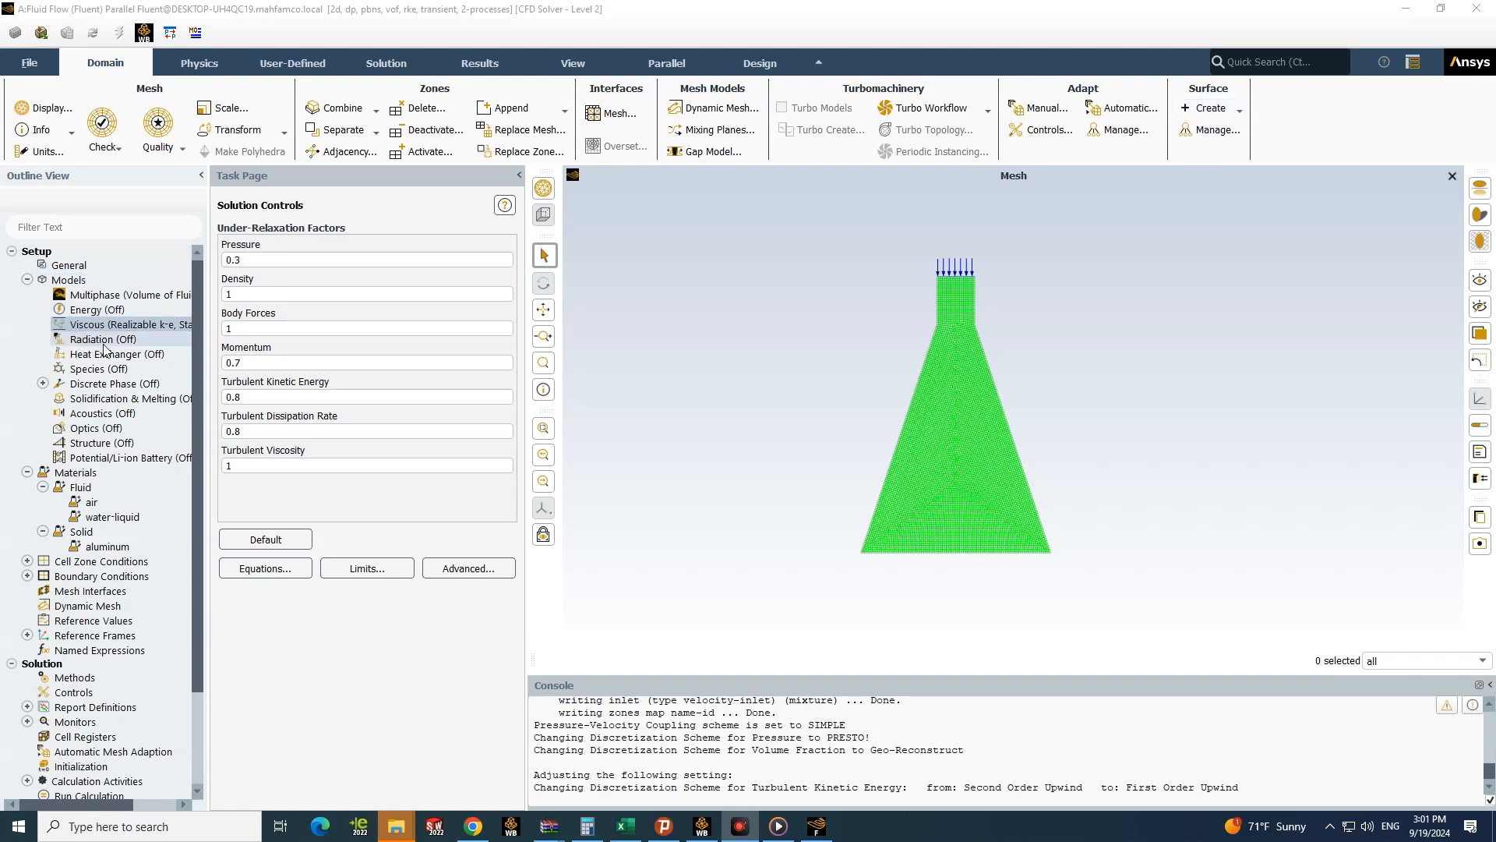
Step: Expand the boundary conditions and open the velocity inlet settings of the inlet zone
{"action": "scroll", "coordinate": [107, 371], "scroll_direction": "down", "scroll_amount": 1}
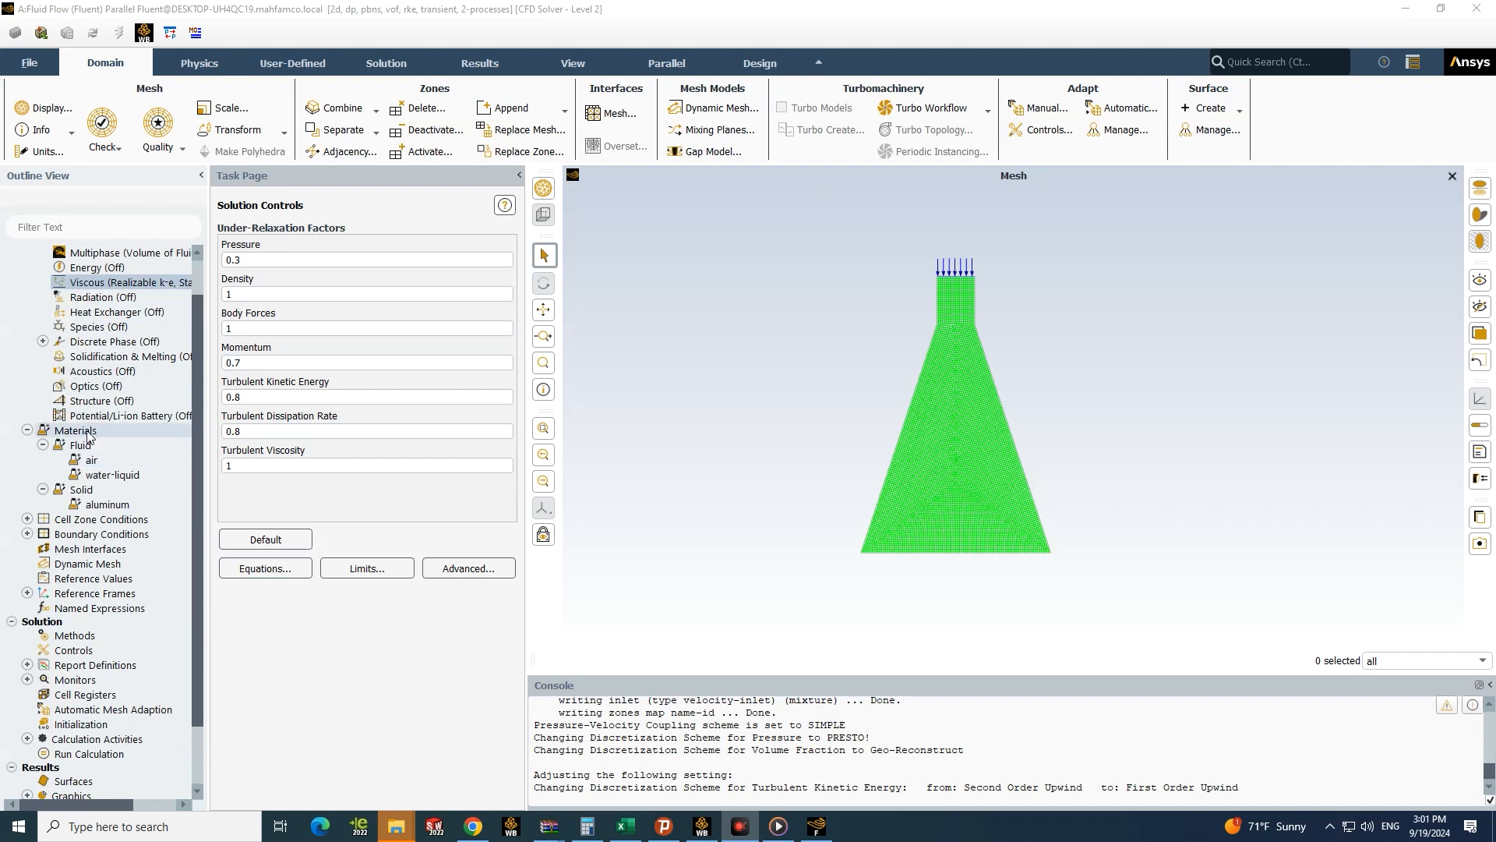
{"action": "double_click", "coordinate": [94, 535]}
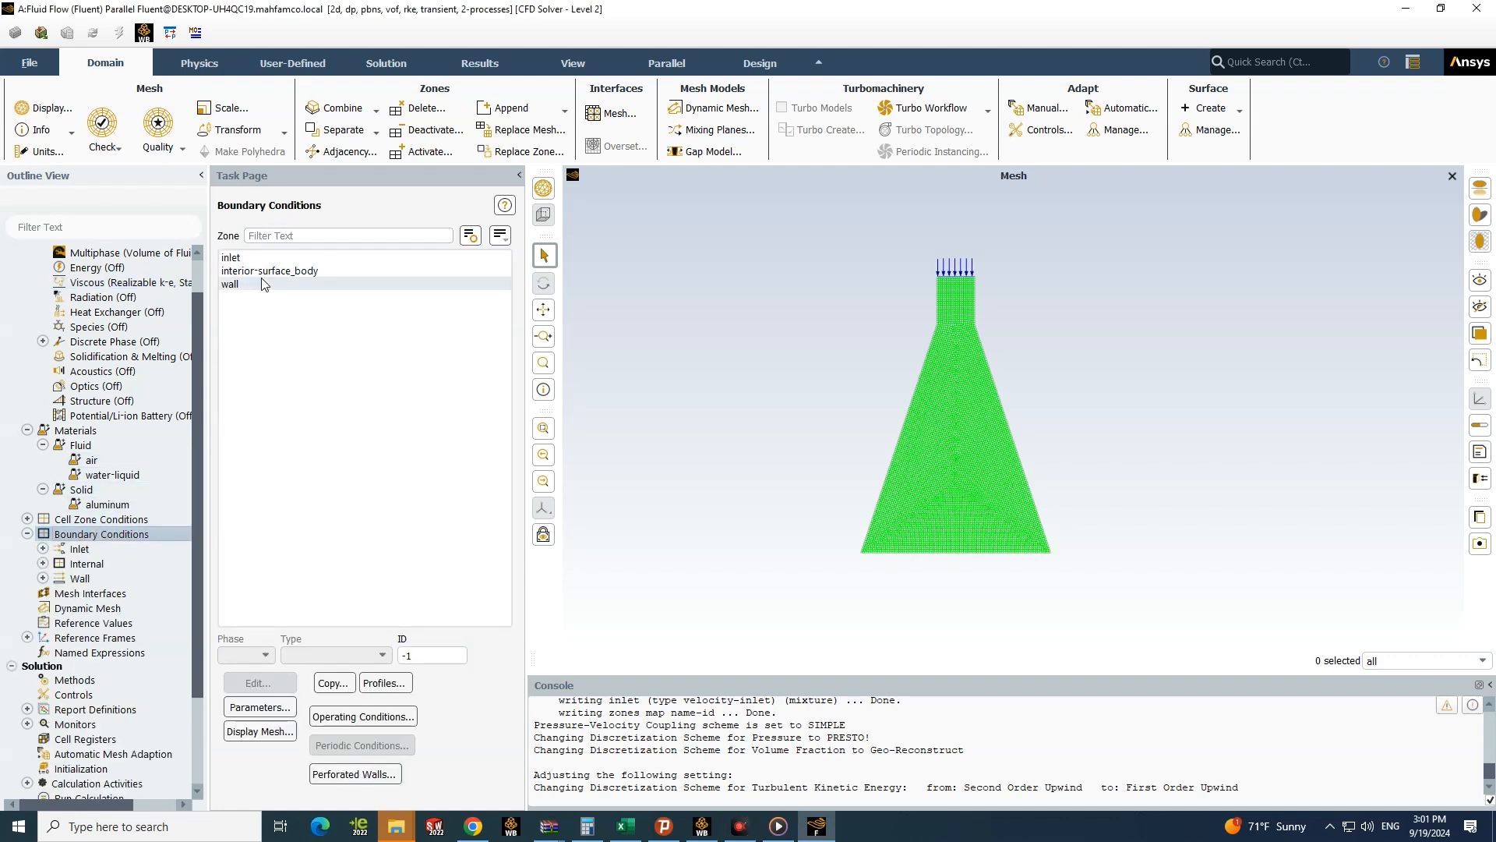
{"action": "left_click", "coordinate": [27, 534]}
{"action": "left_click", "coordinate": [27, 533]}
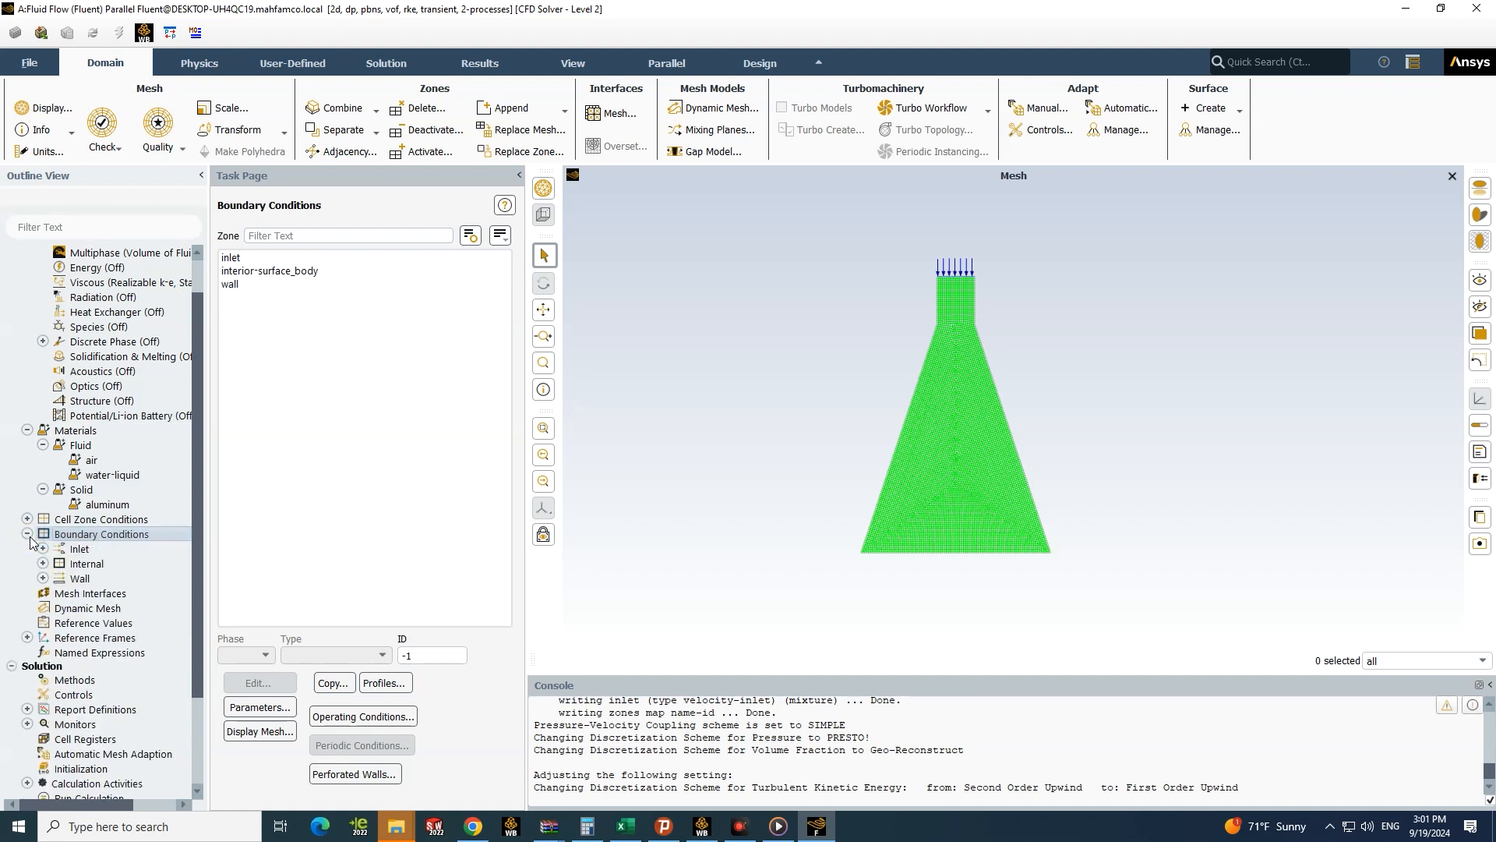
{"action": "left_click", "coordinate": [75, 551]}
{"action": "double_click", "coordinate": [76, 550]}
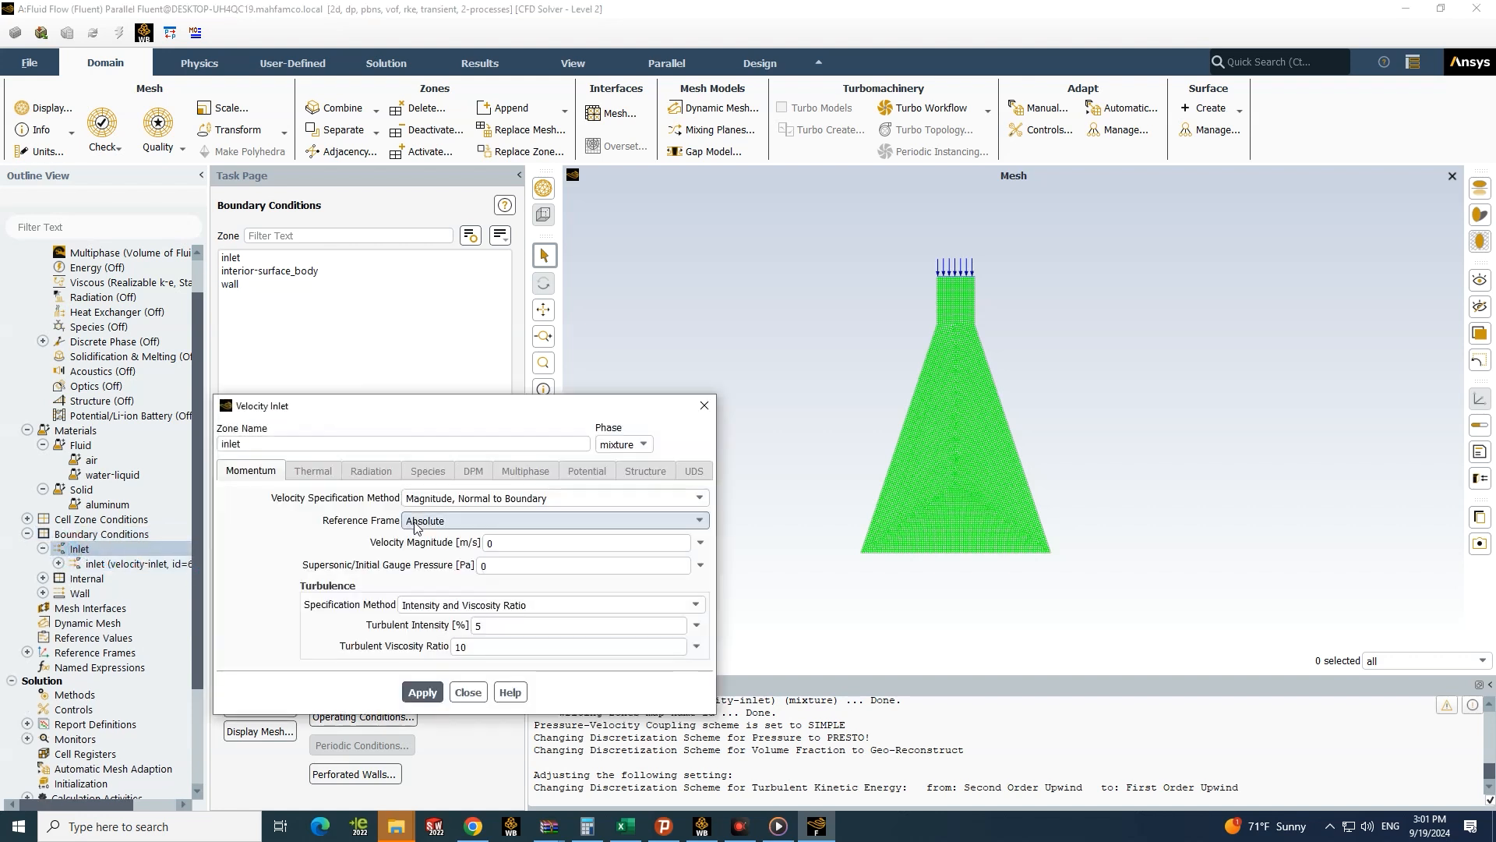
Step: Set the inlet's velocity magnitude to 0.025 m/s for the mixture phase
{"action": "left_click_drag", "start_coordinate": [436, 419], "coordinate": [522, 281]}
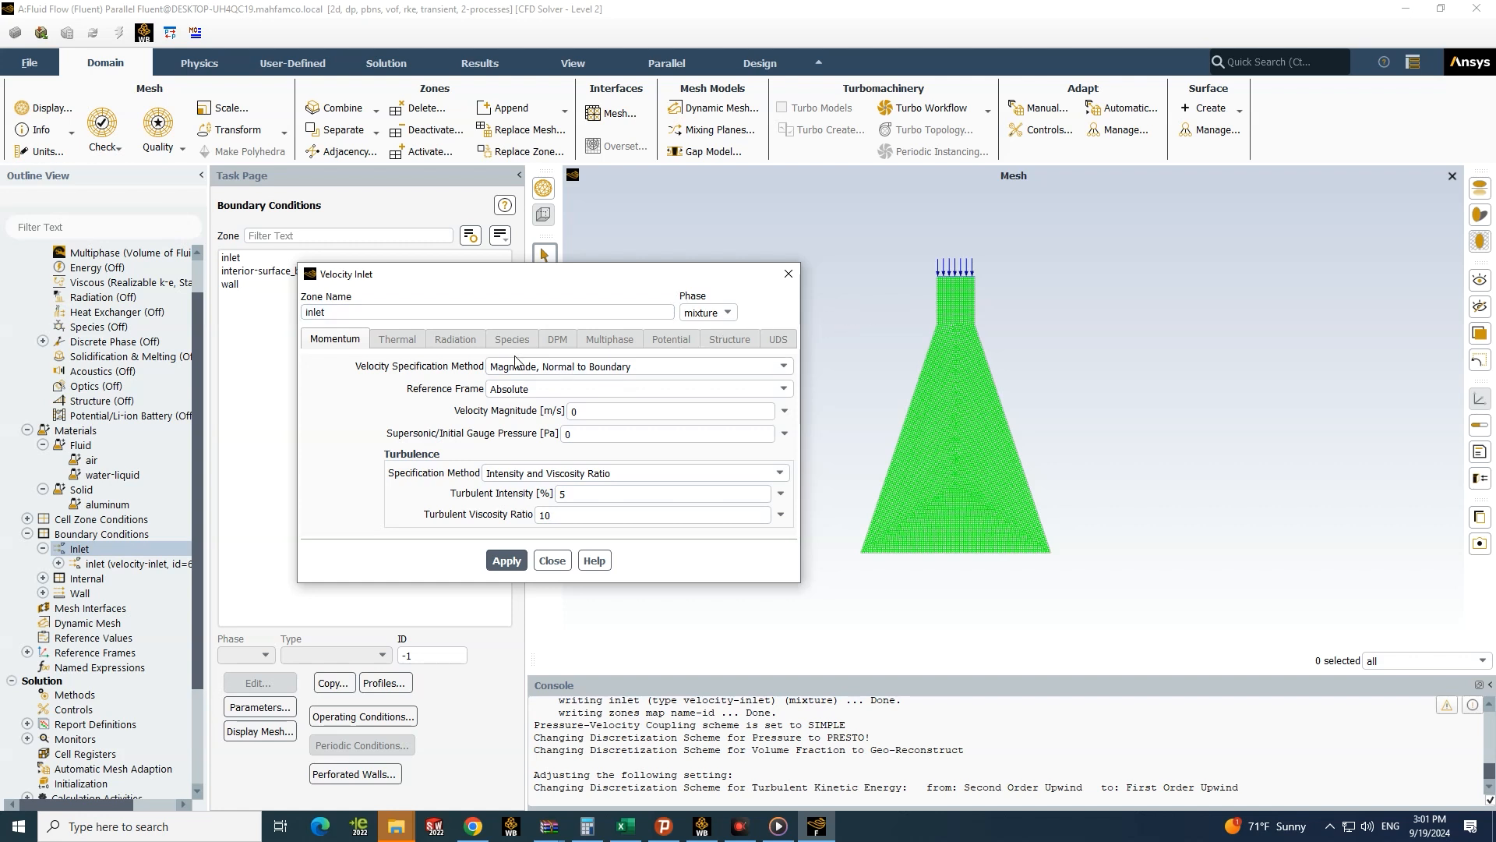
{"action": "double_click", "coordinate": [636, 413]}
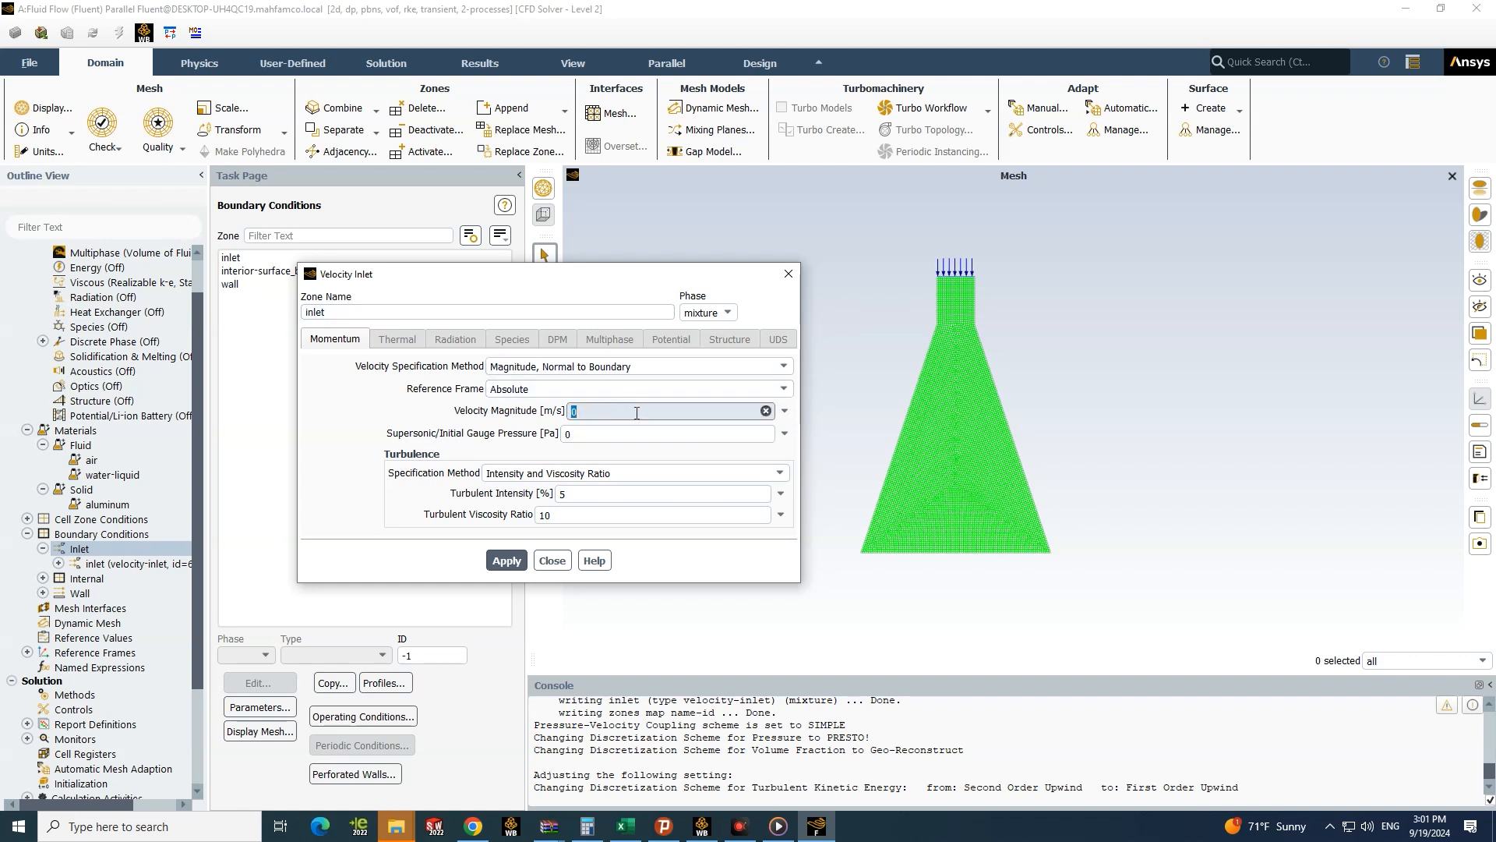
{"action": "type", "text": ".02"}
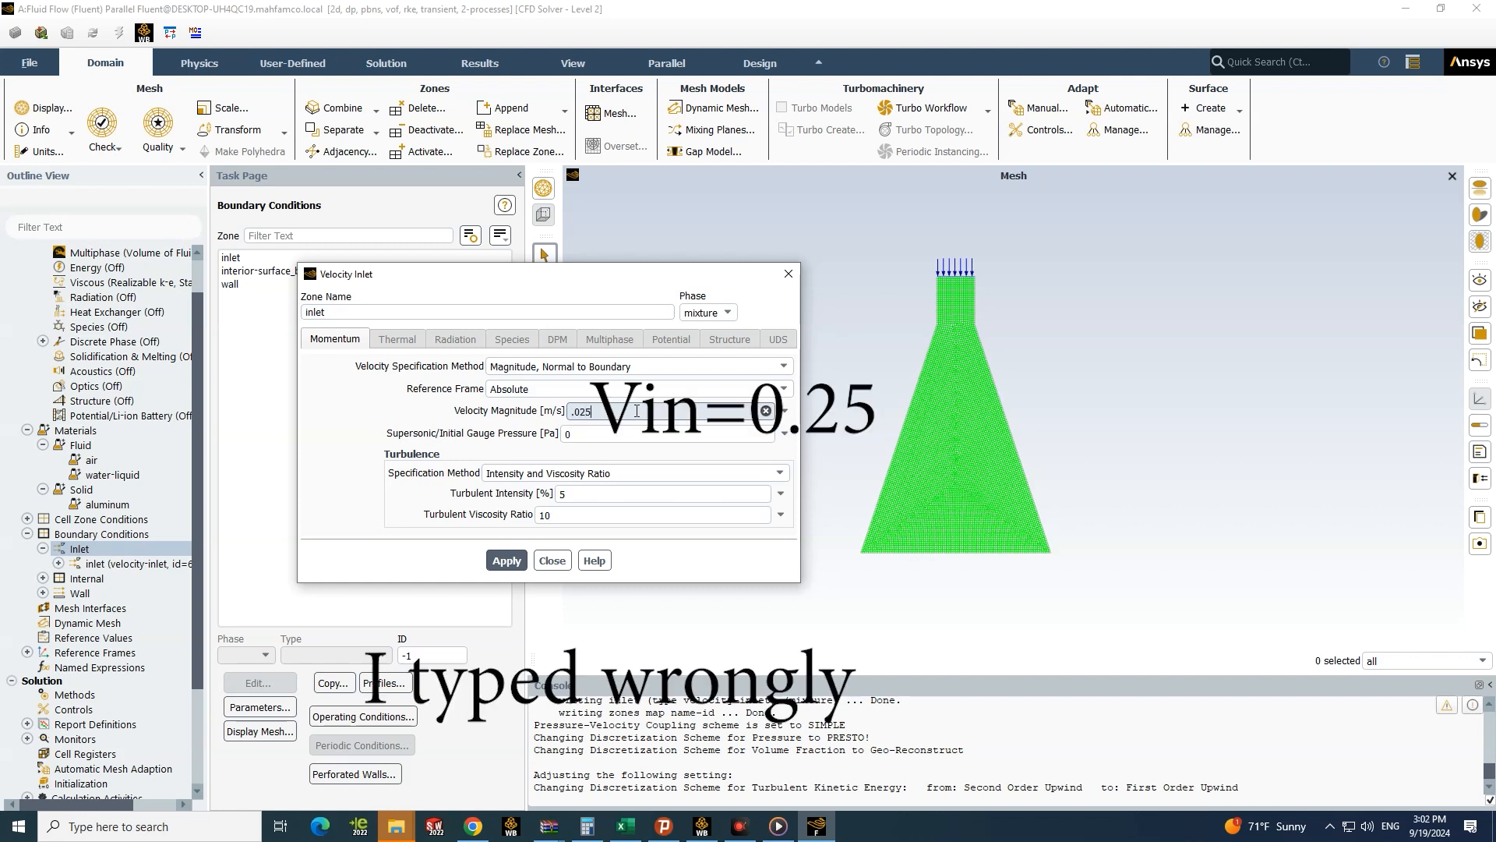
{"action": "type", "text": "5"}
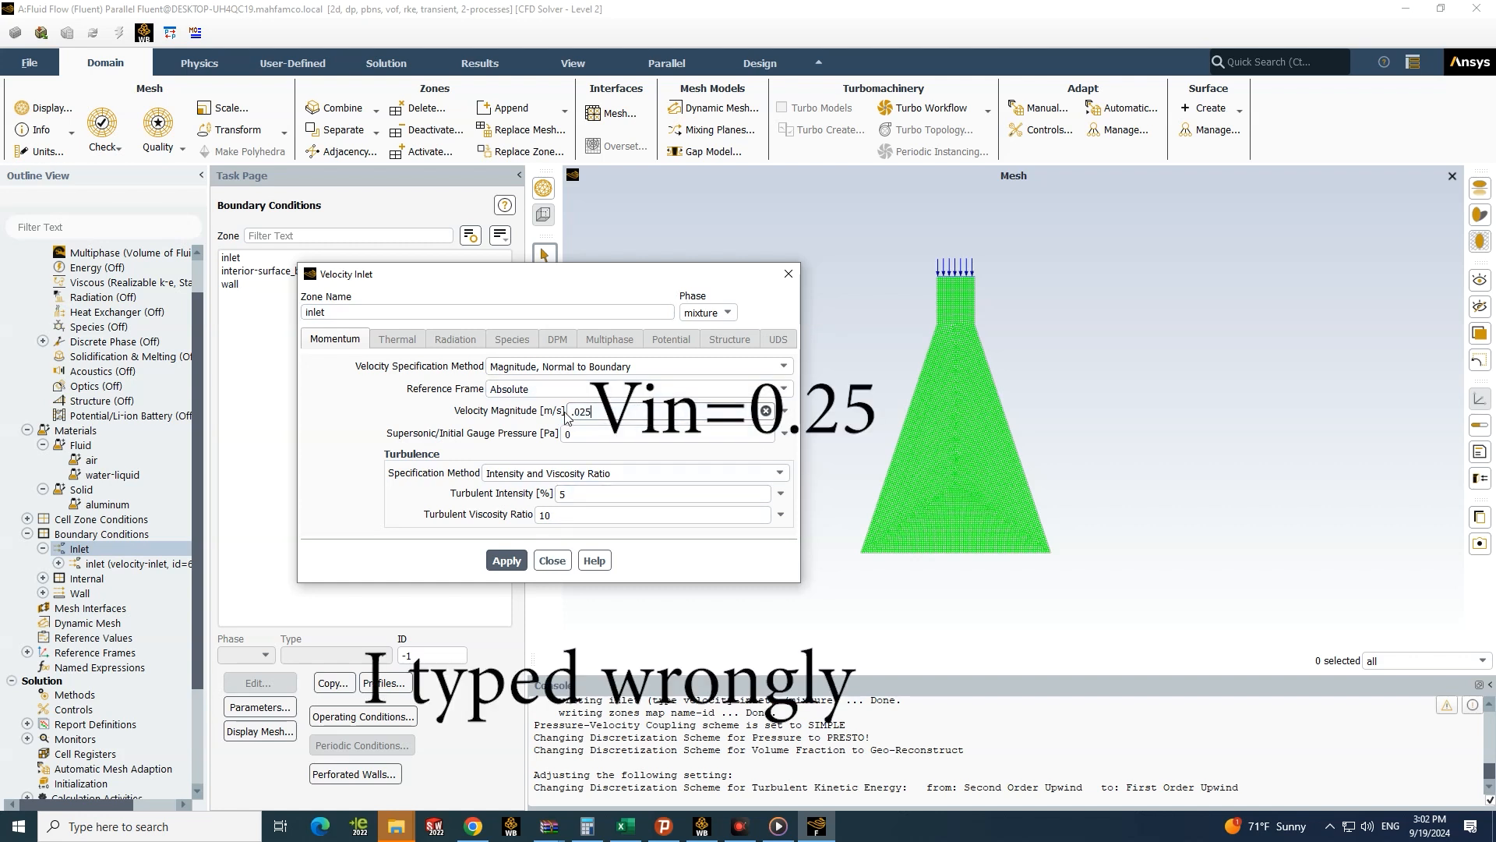
{"action": "left_click", "coordinate": [571, 411]}
{"action": "type", "text": "0"}
{"action": "left_click", "coordinate": [617, 435]}
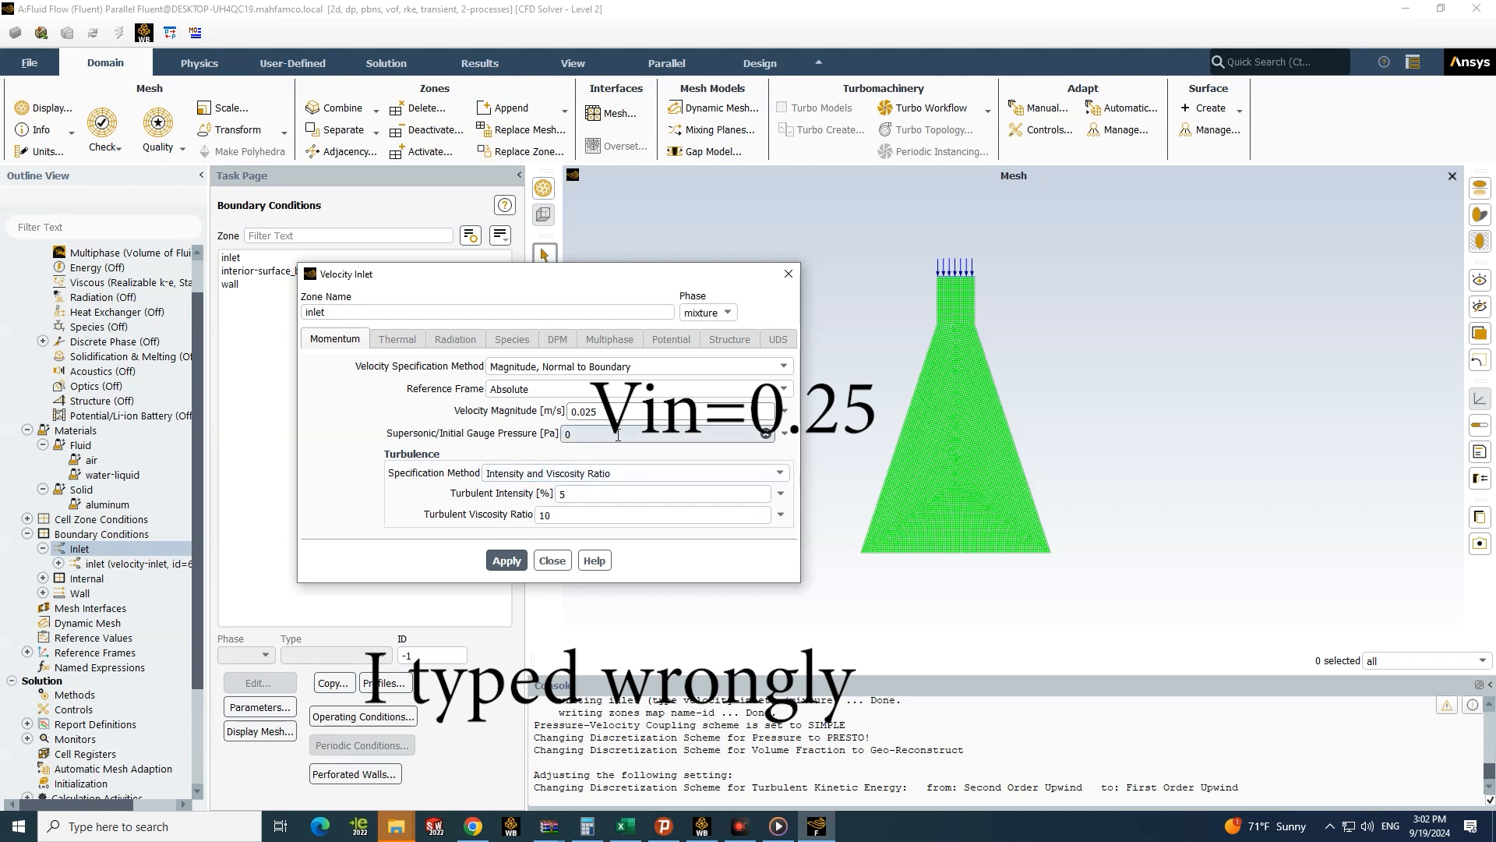
Step: Apply the inlet's velocity settings, close them and inspect the inlet region of the mesh
{"action": "left_click", "coordinate": [508, 564]}
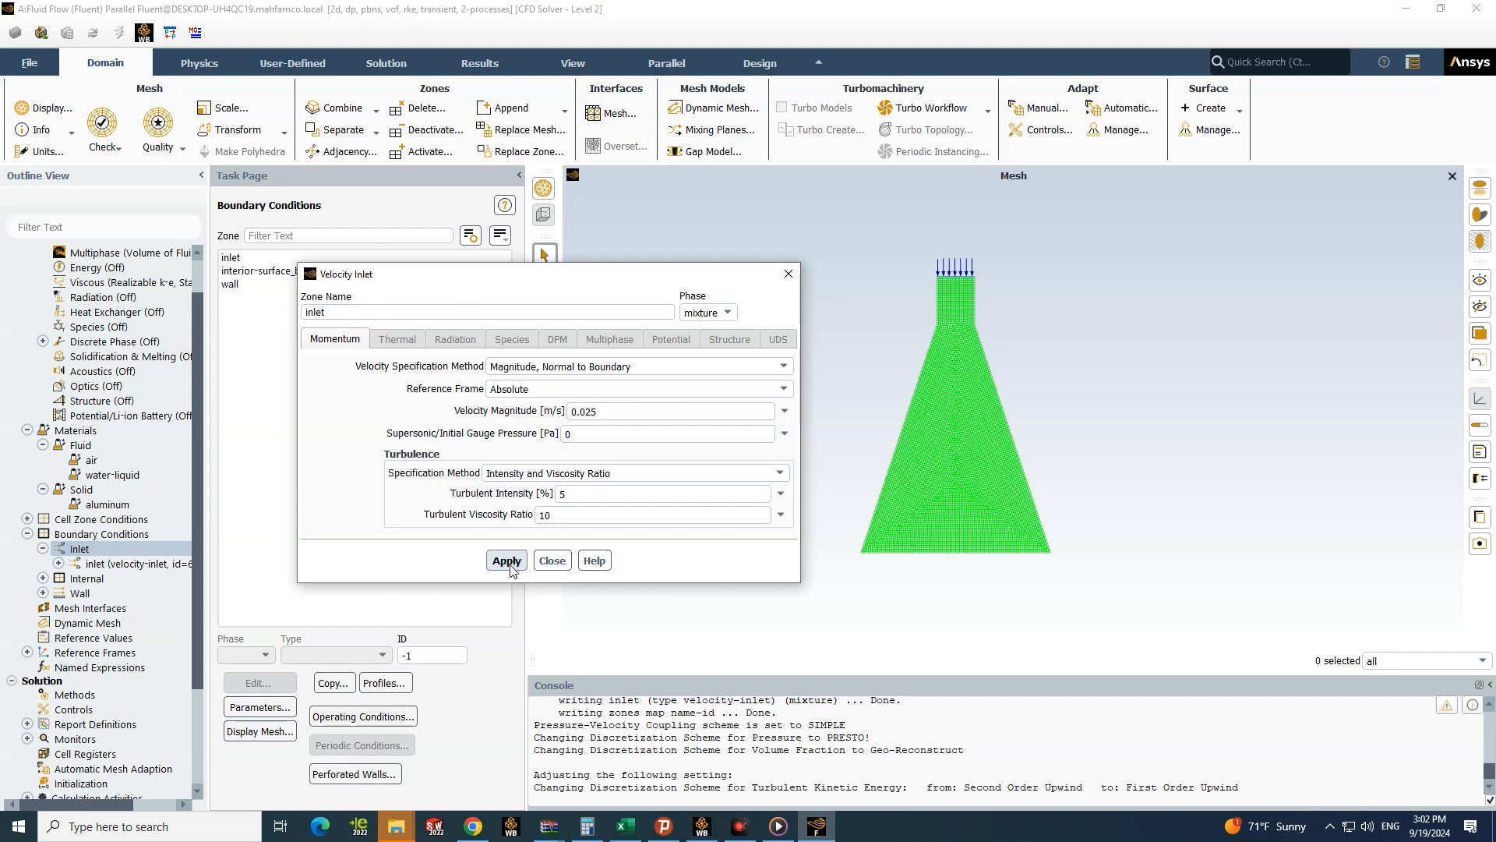
{"action": "left_click", "coordinate": [789, 273]}
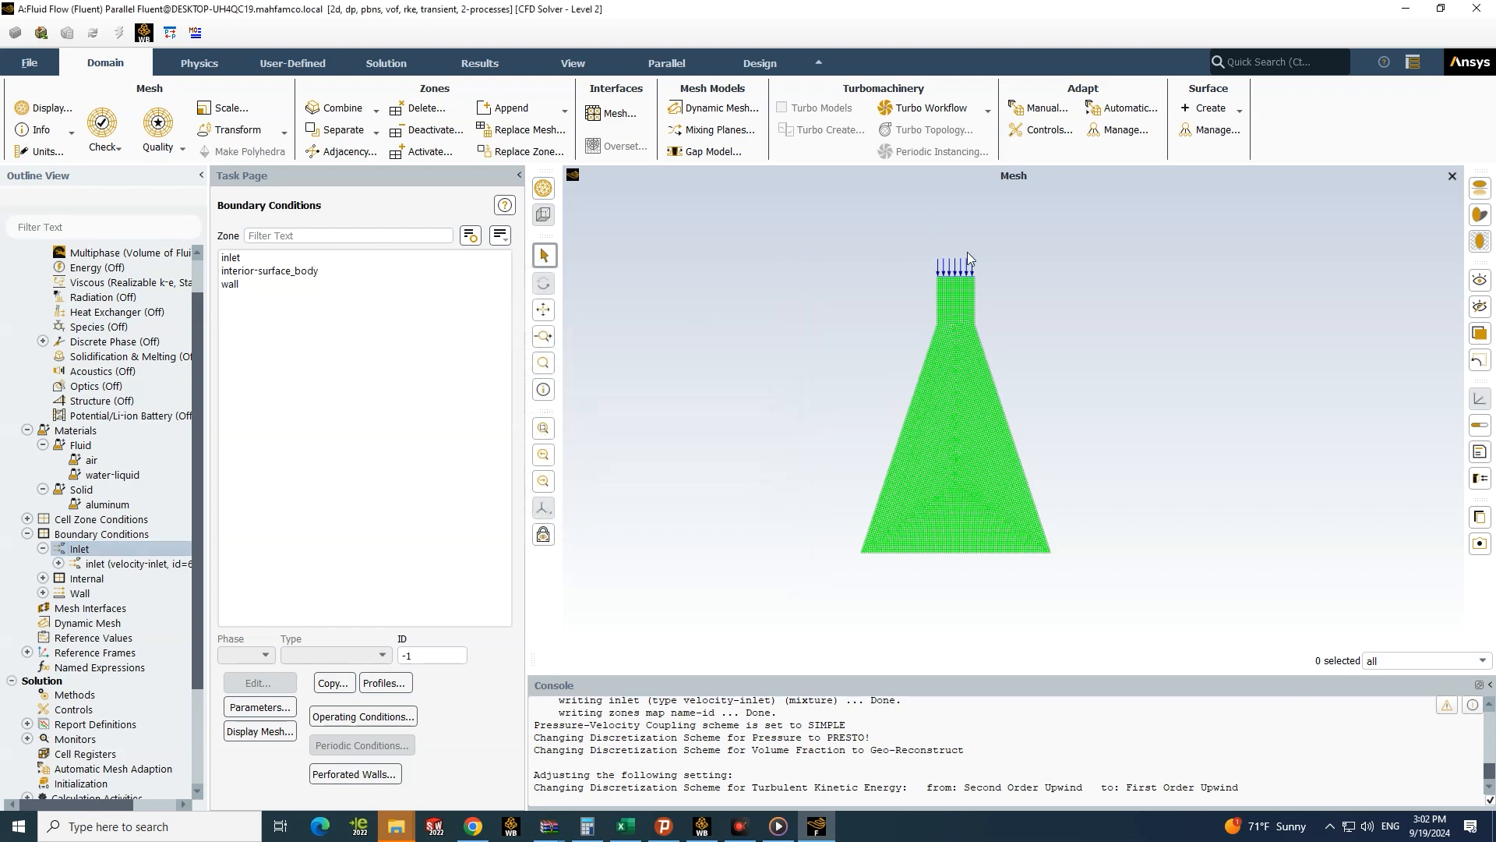
{"action": "scroll", "coordinate": [967, 251], "scroll_direction": "down", "scroll_amount": 3}
{"action": "scroll", "coordinate": [965, 260], "scroll_direction": "up", "scroll_amount": 12}
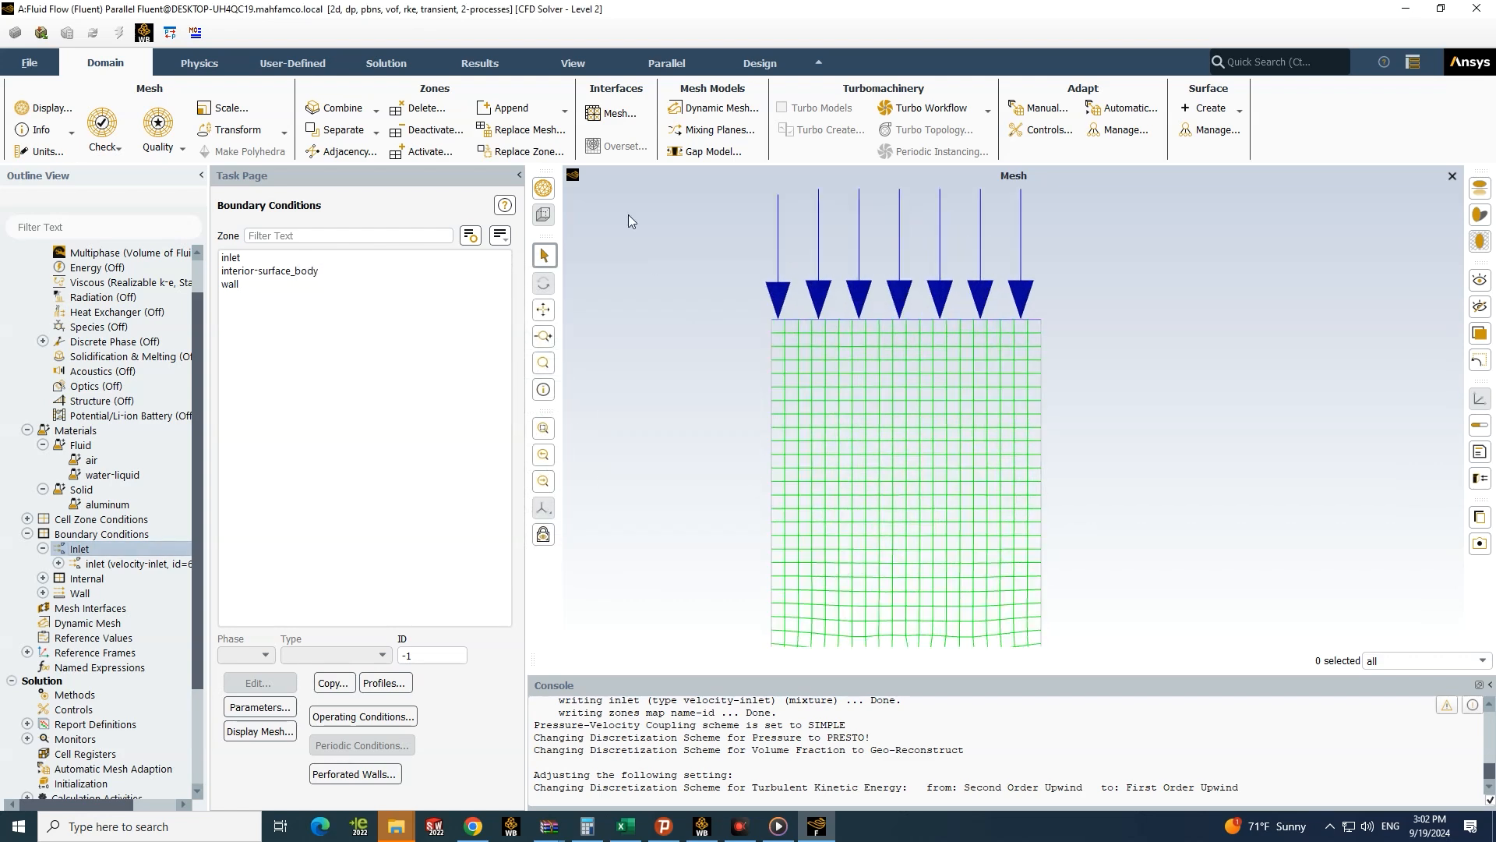
{"action": "scroll", "coordinate": [919, 295], "scroll_direction": "down", "scroll_amount": 10}
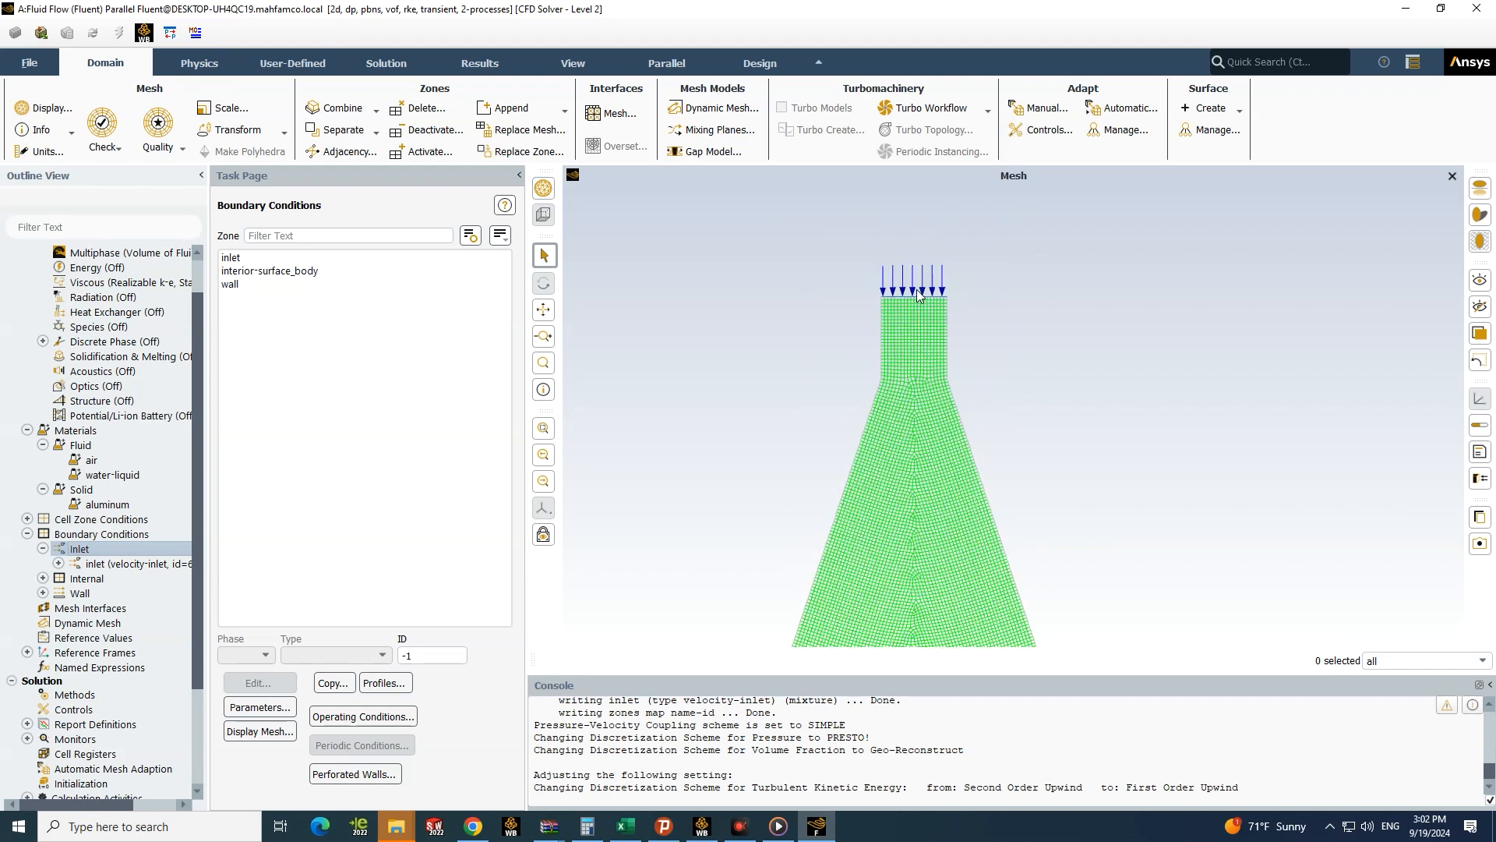
{"action": "scroll", "coordinate": [918, 295], "scroll_direction": "down", "scroll_amount": 2}
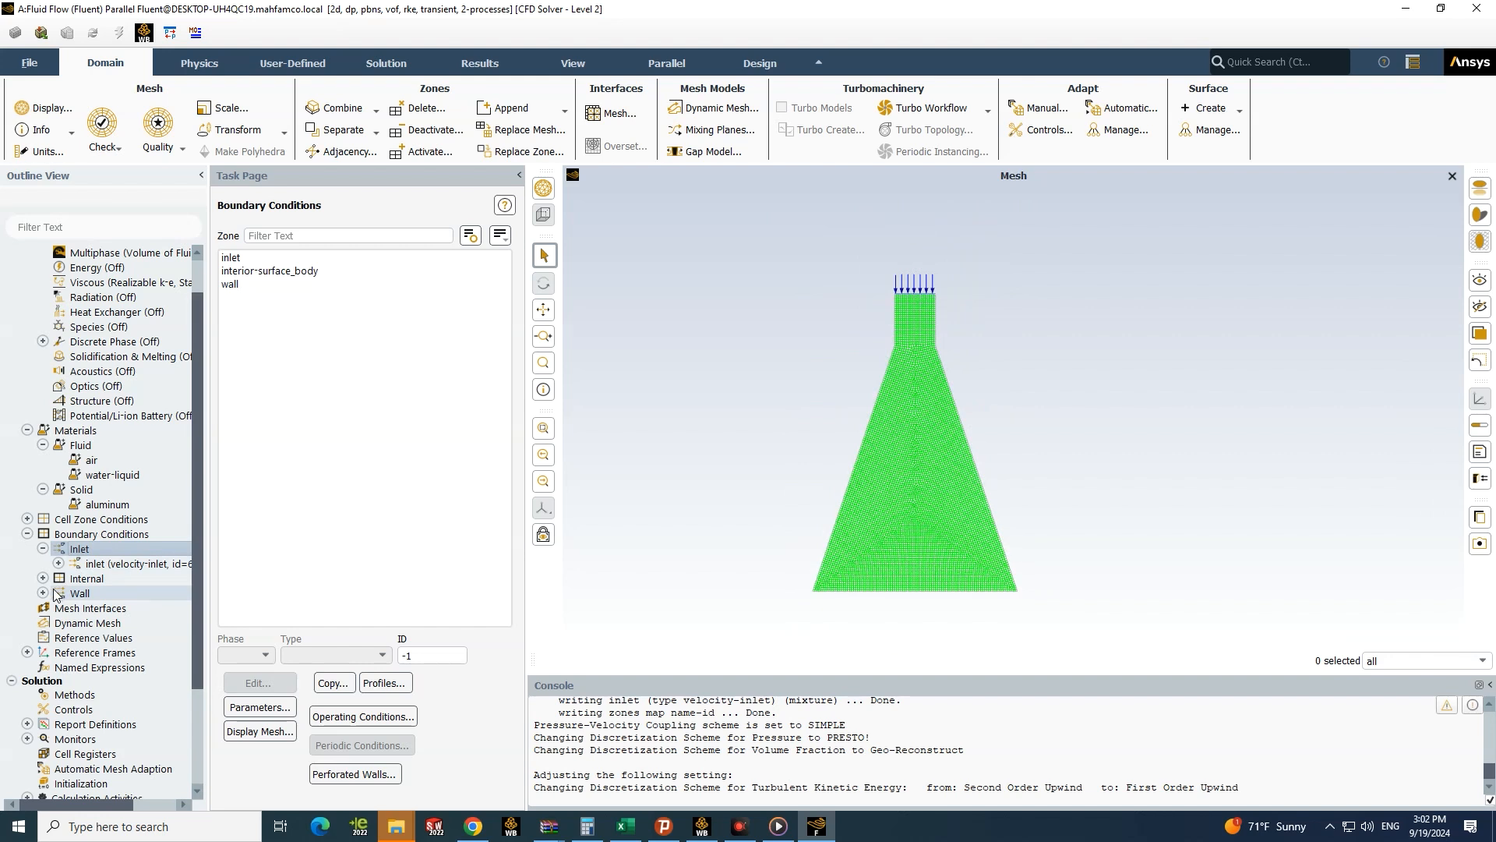
Step: Review the wall zone's momentum settings for the mixture phase and close them without changes
{"action": "left_click", "coordinate": [79, 594]}
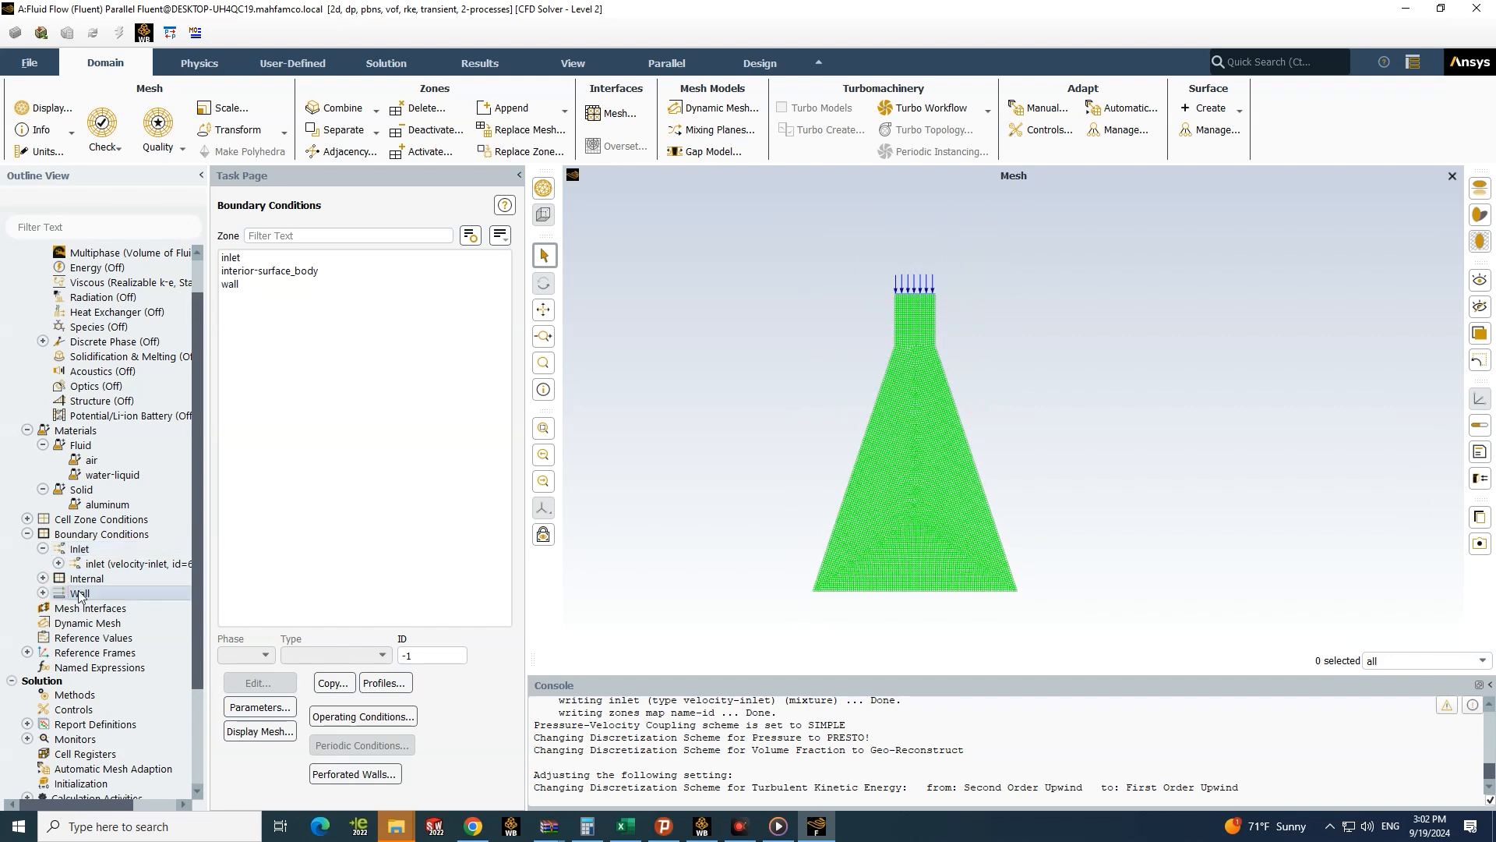
{"action": "double_click", "coordinate": [79, 593]}
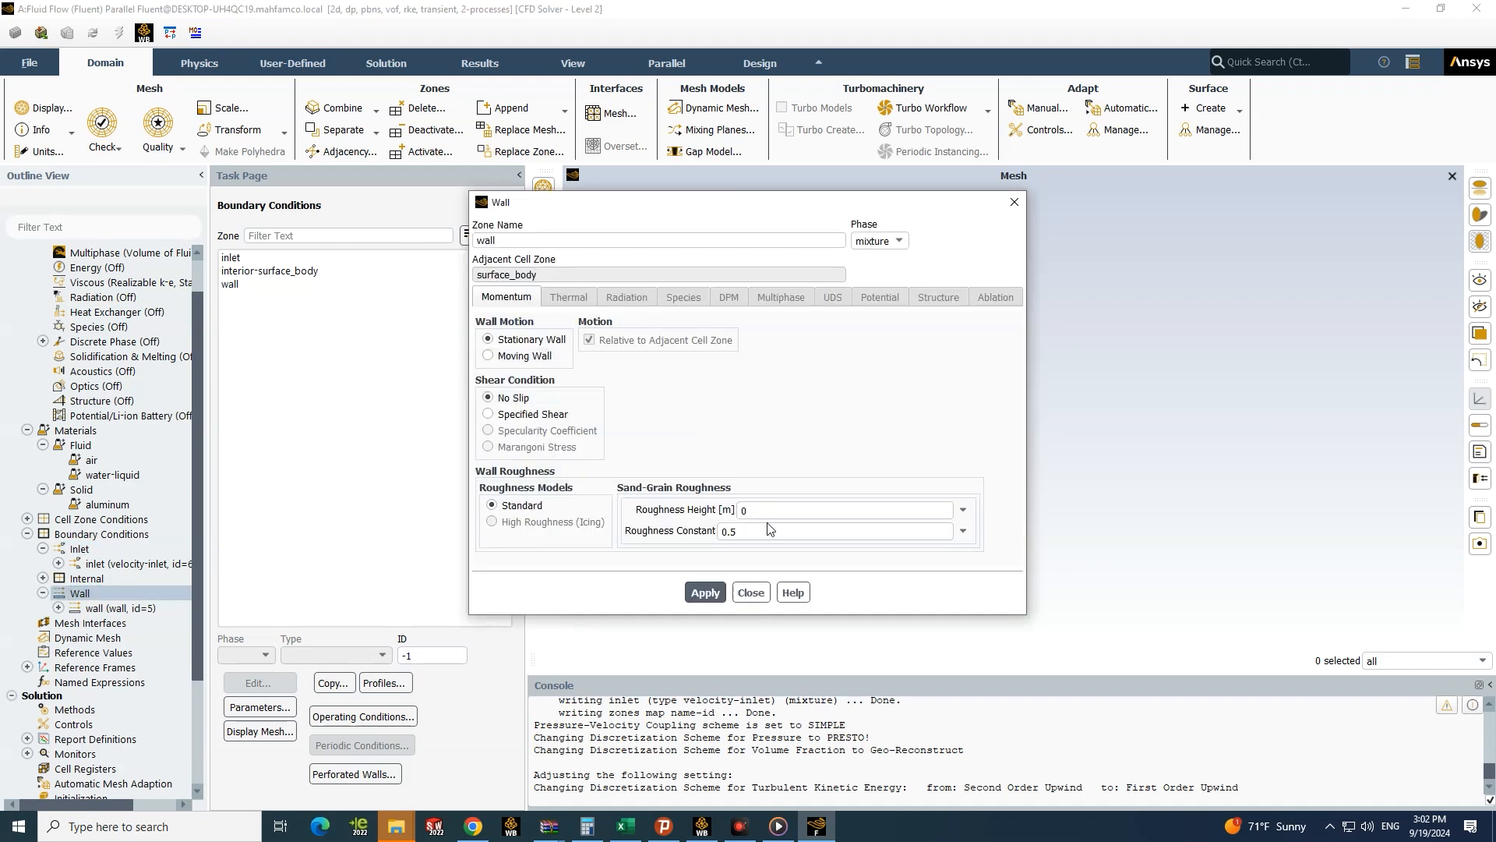
{"action": "left_click", "coordinate": [1014, 203]}
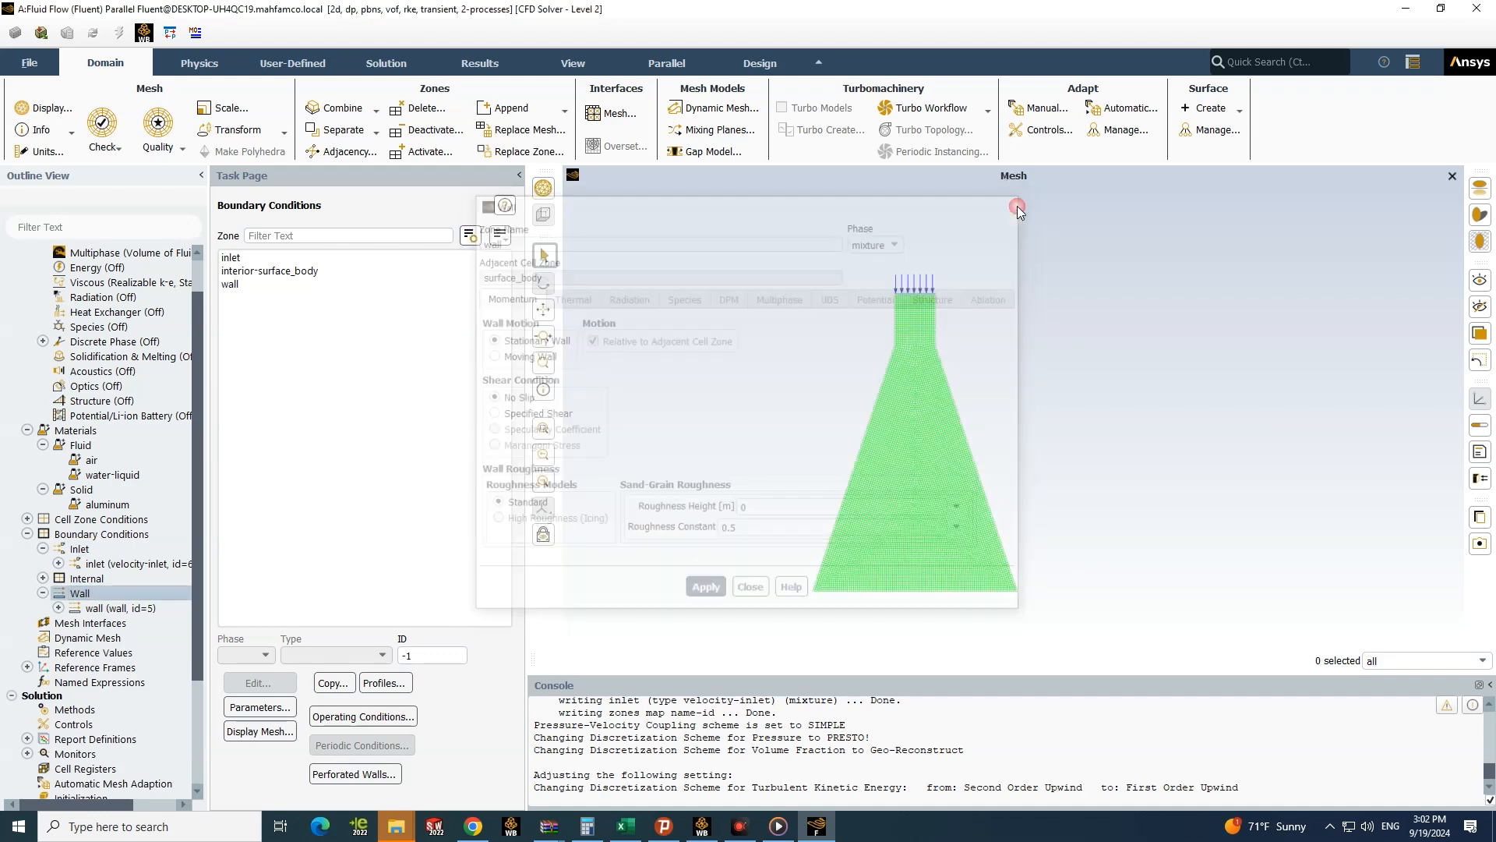
Step: Apply a volume fraction of 0 for the air phase at the velocity inlet and close its settings
{"action": "scroll", "coordinate": [69, 452], "scroll_direction": "down", "scroll_amount": 3}
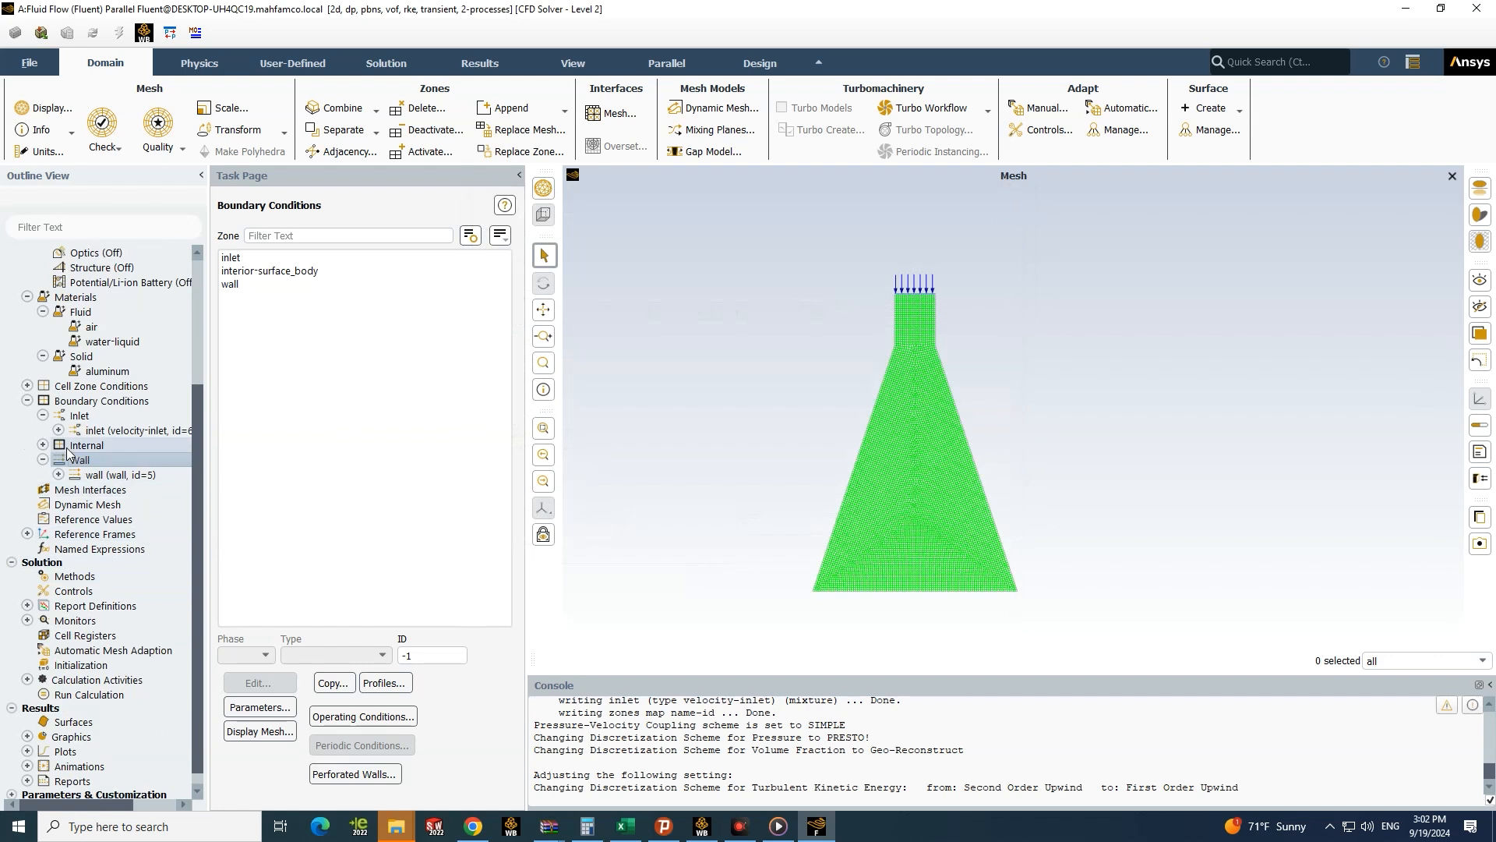
{"action": "scroll", "coordinate": [69, 452], "scroll_direction": "up", "scroll_amount": 2}
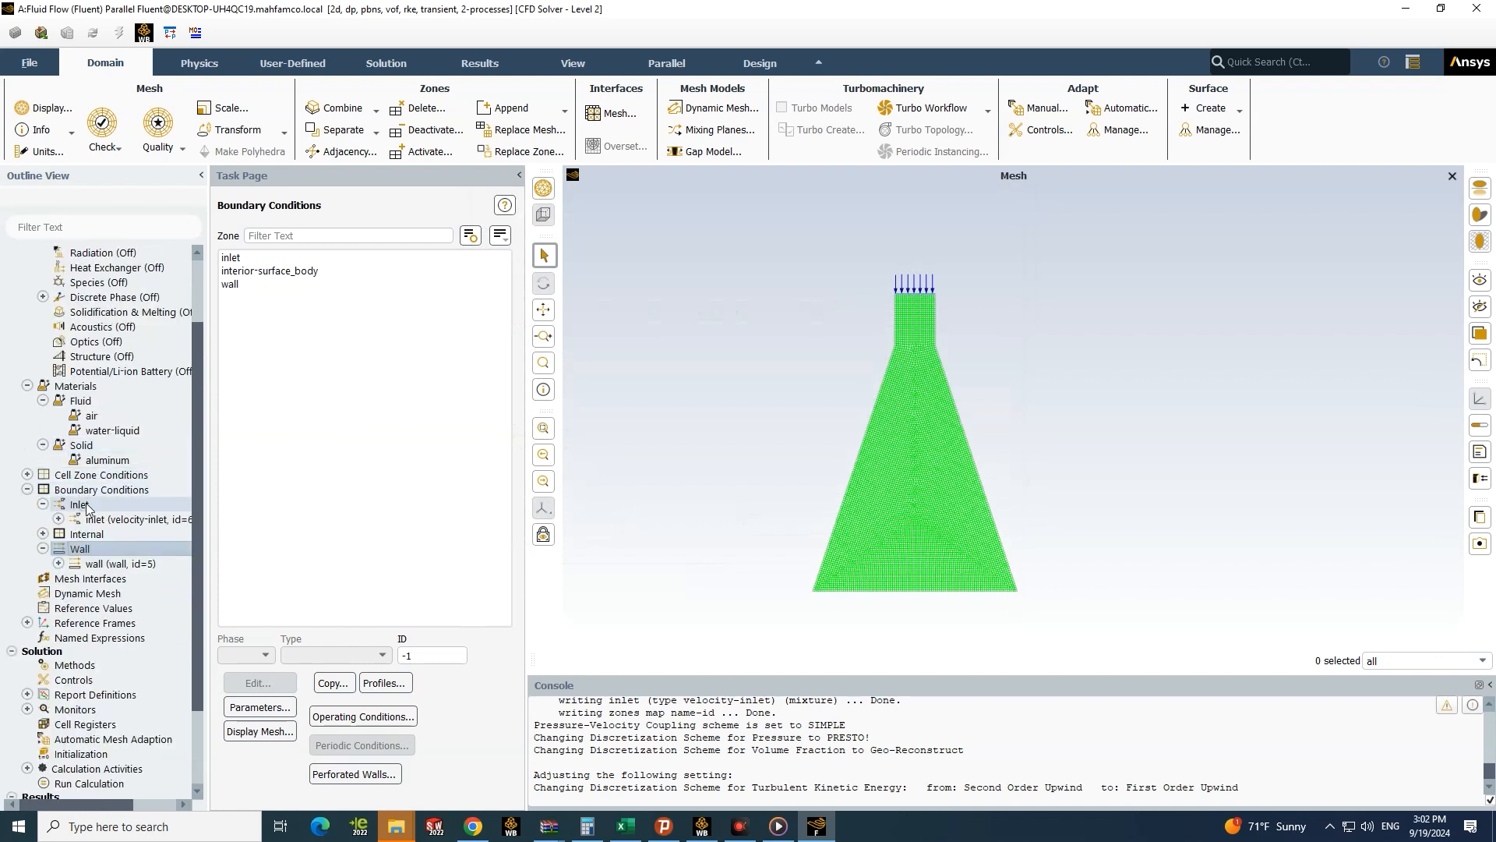
{"action": "double_click", "coordinate": [117, 519]}
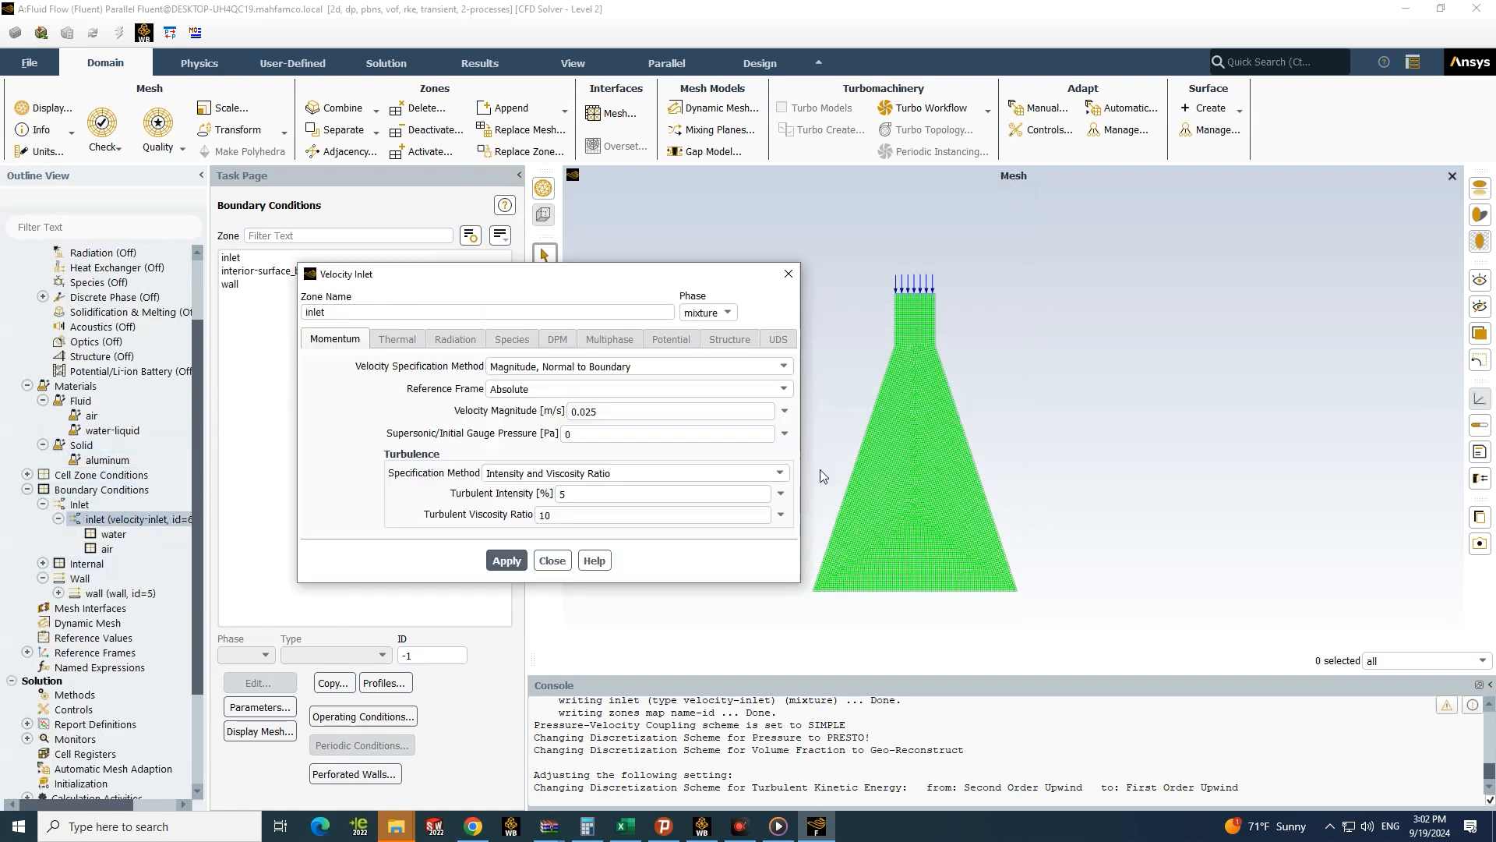
{"action": "left_click_drag", "start_coordinate": [577, 276], "coordinate": [918, 269]}
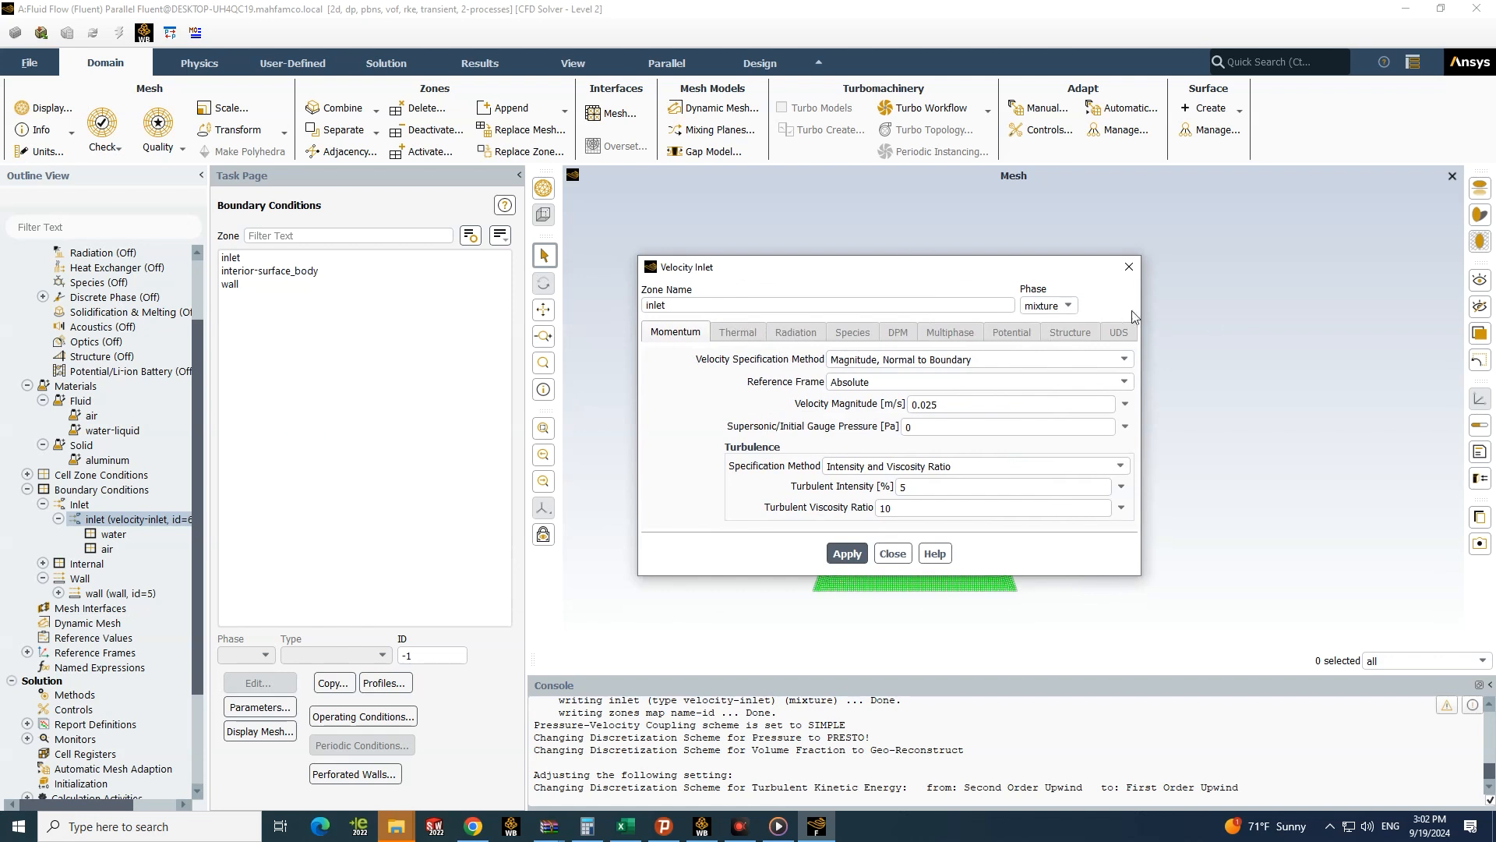
{"action": "left_click", "coordinate": [1065, 306]}
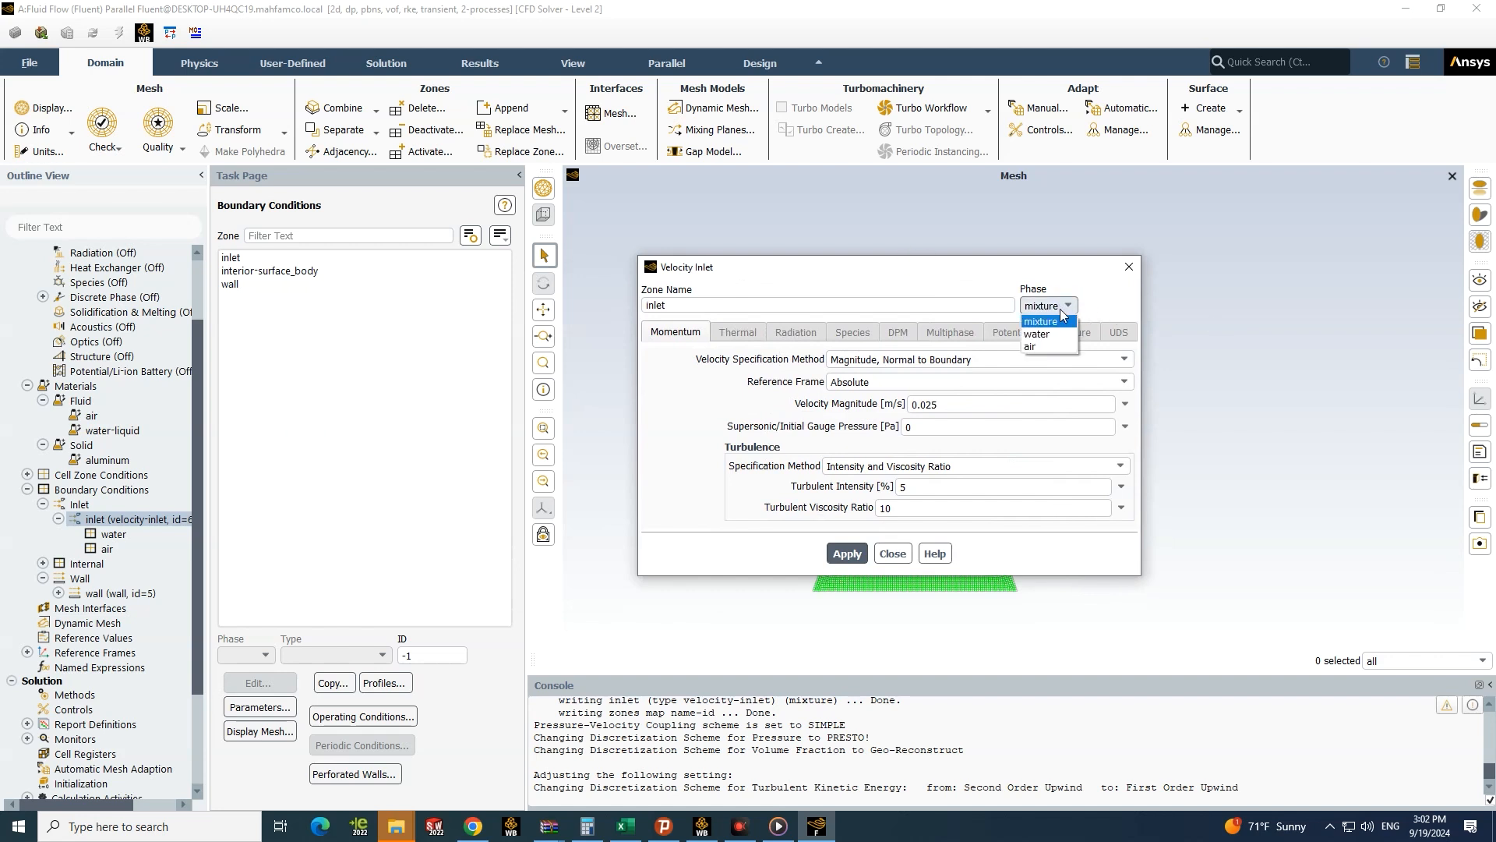
{"action": "left_click", "coordinate": [1044, 334]}
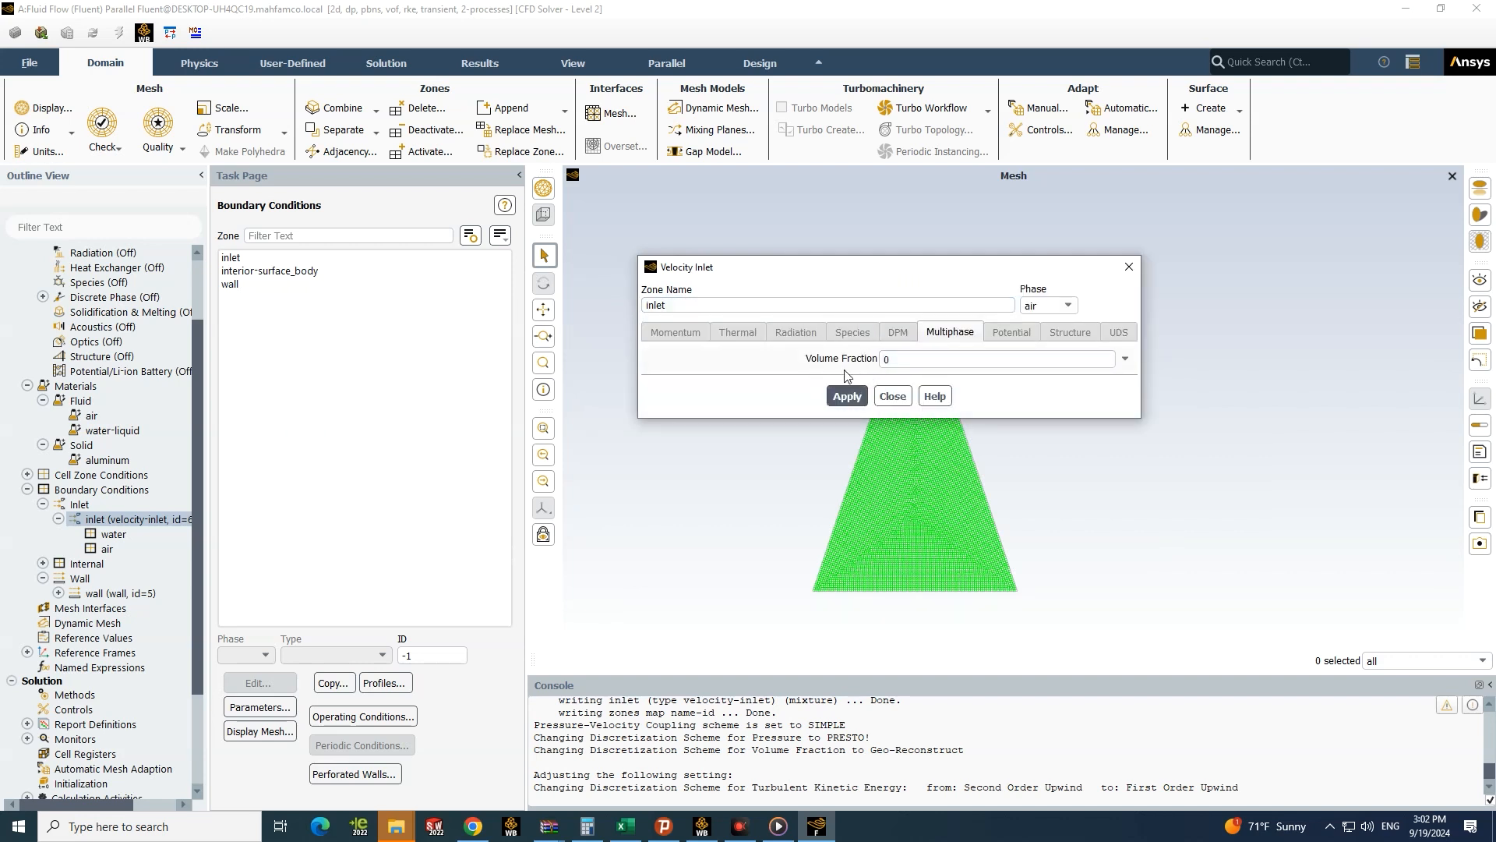
{"action": "left_click_drag", "start_coordinate": [869, 274], "coordinate": [947, 425]}
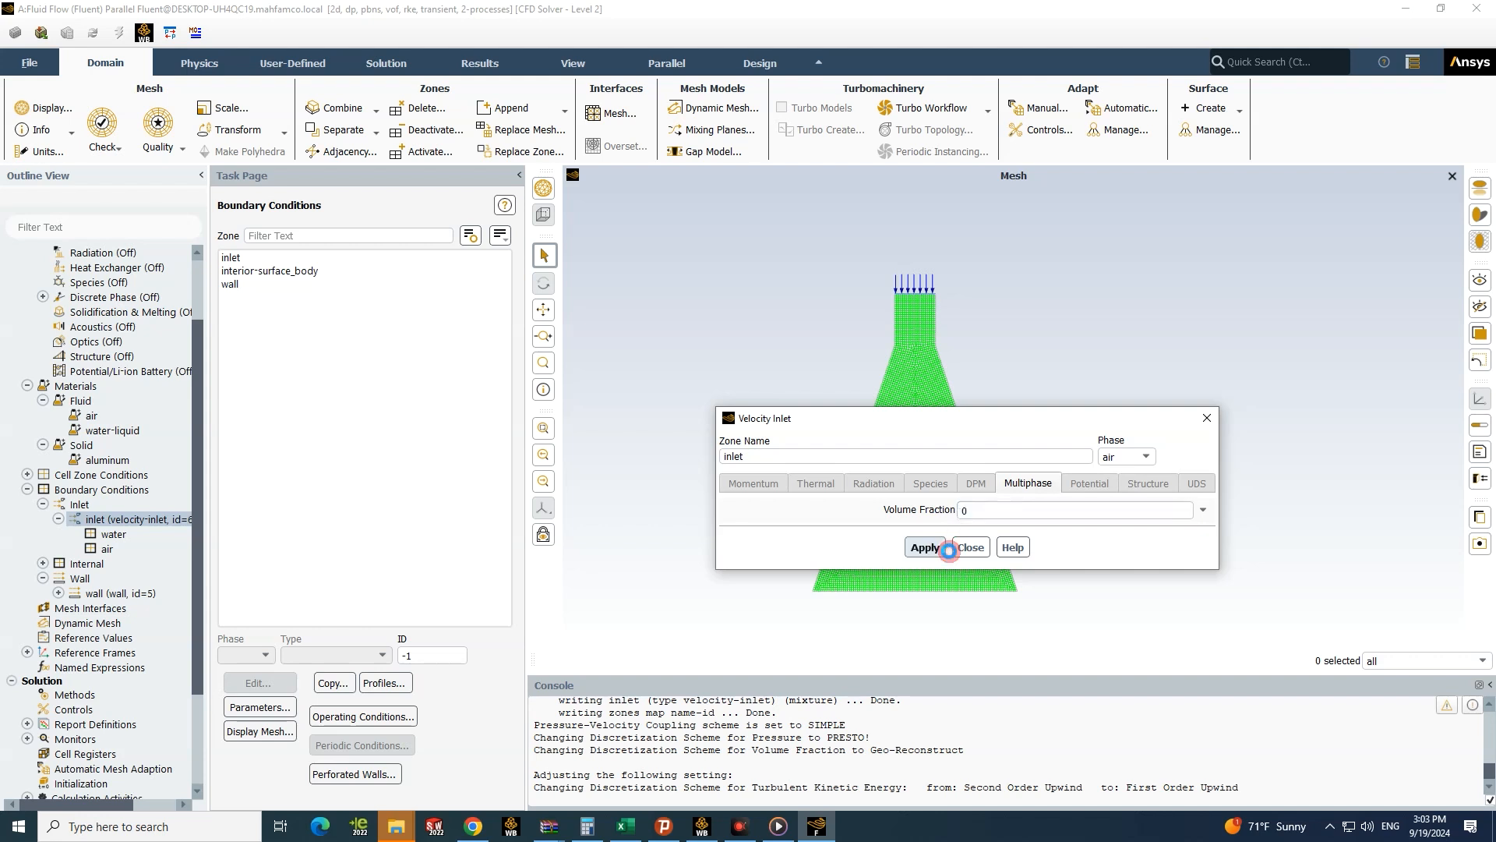
{"action": "left_click", "coordinate": [943, 546]}
{"action": "left_click", "coordinate": [1204, 420]}
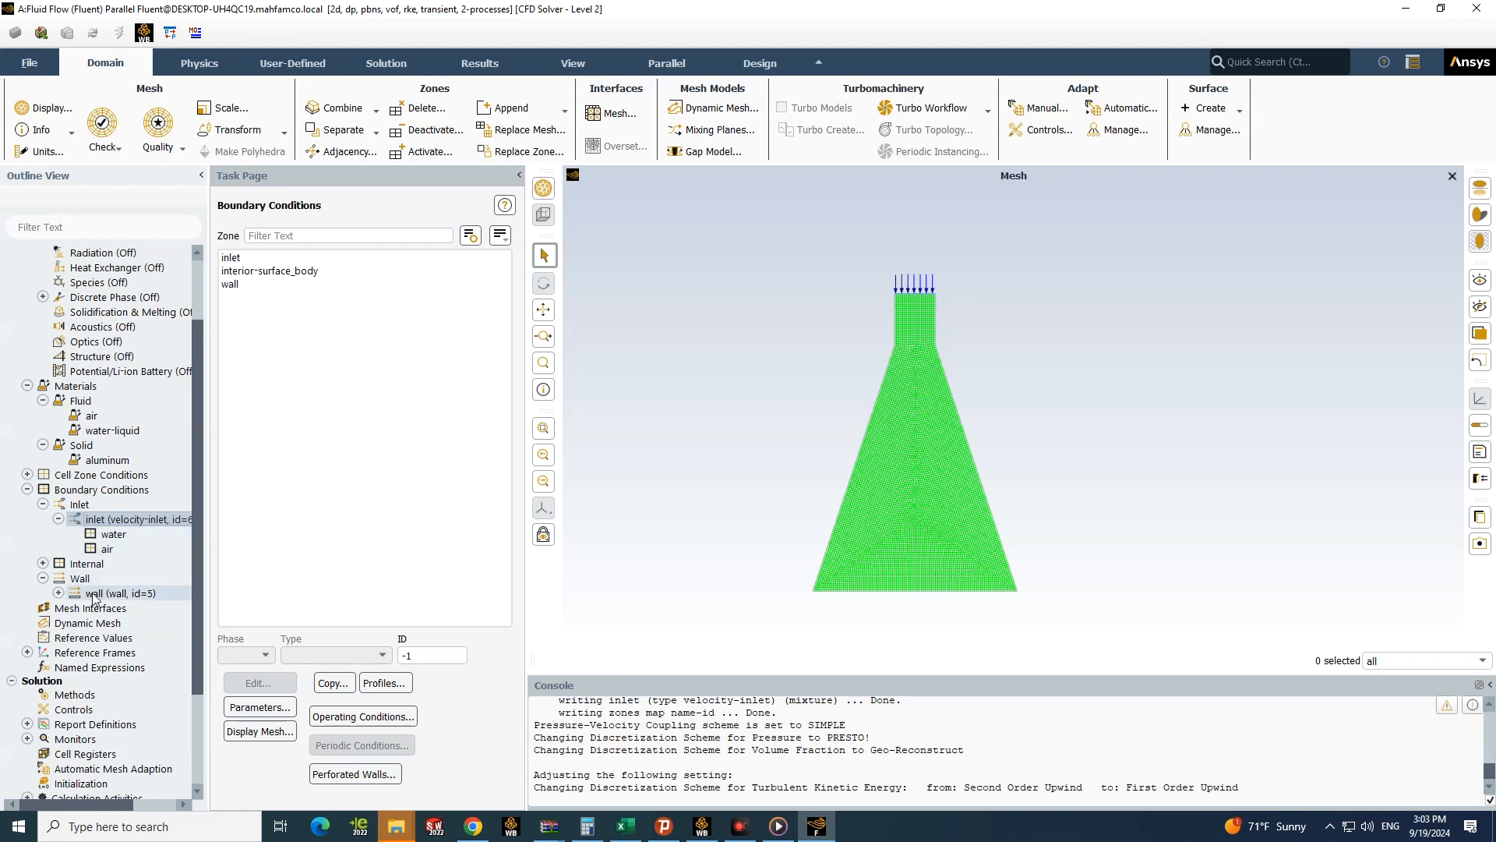
Step: Change the pressure-velocity coupling scheme to PISO in the solution methods
{"action": "scroll", "coordinate": [119, 557], "scroll_direction": "down", "scroll_amount": 1}
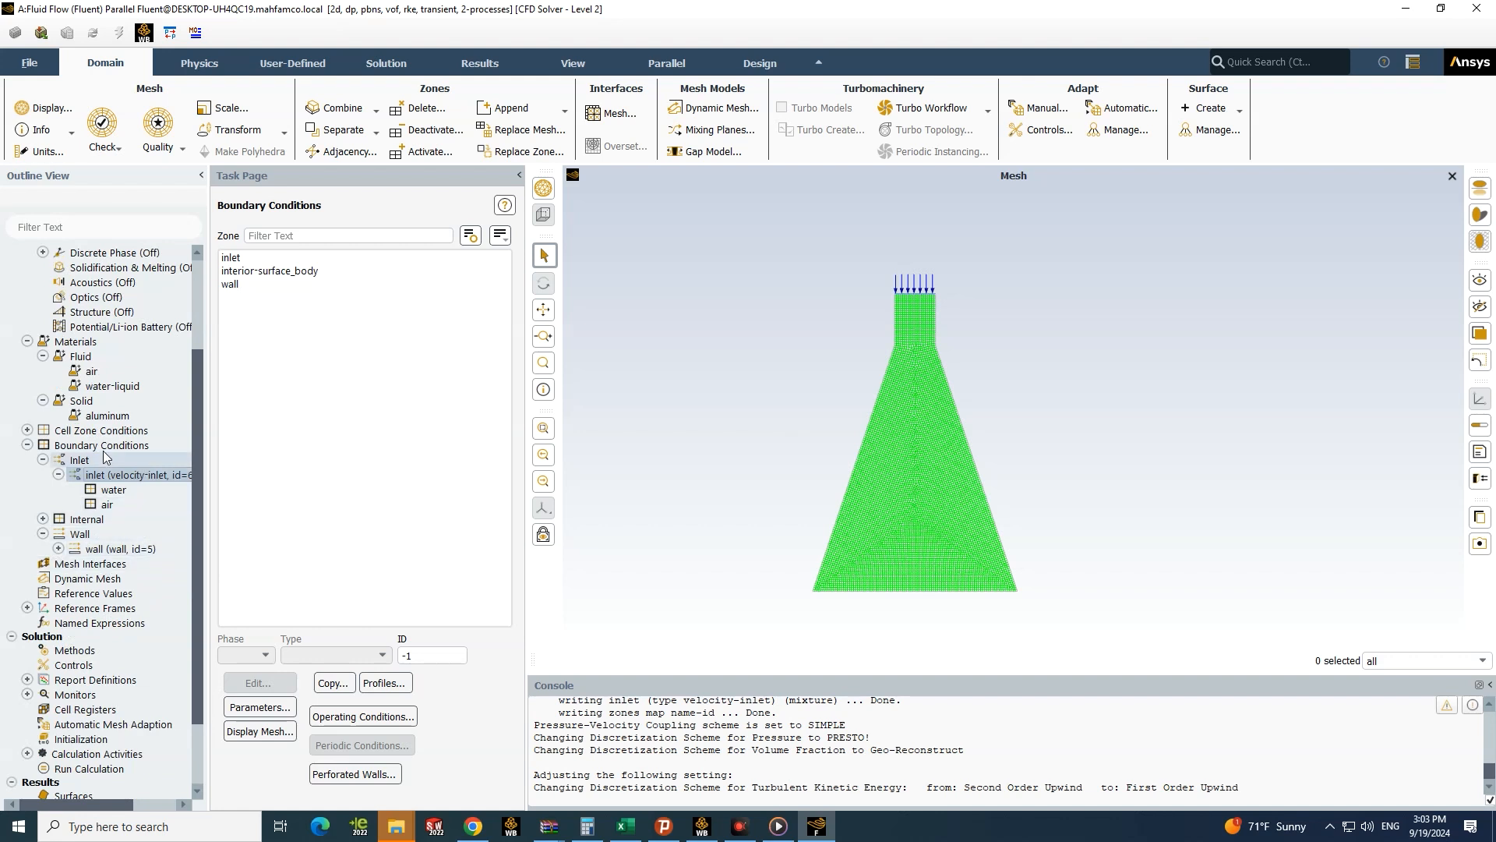
{"action": "scroll", "coordinate": [143, 555], "scroll_direction": "down", "scroll_amount": 1}
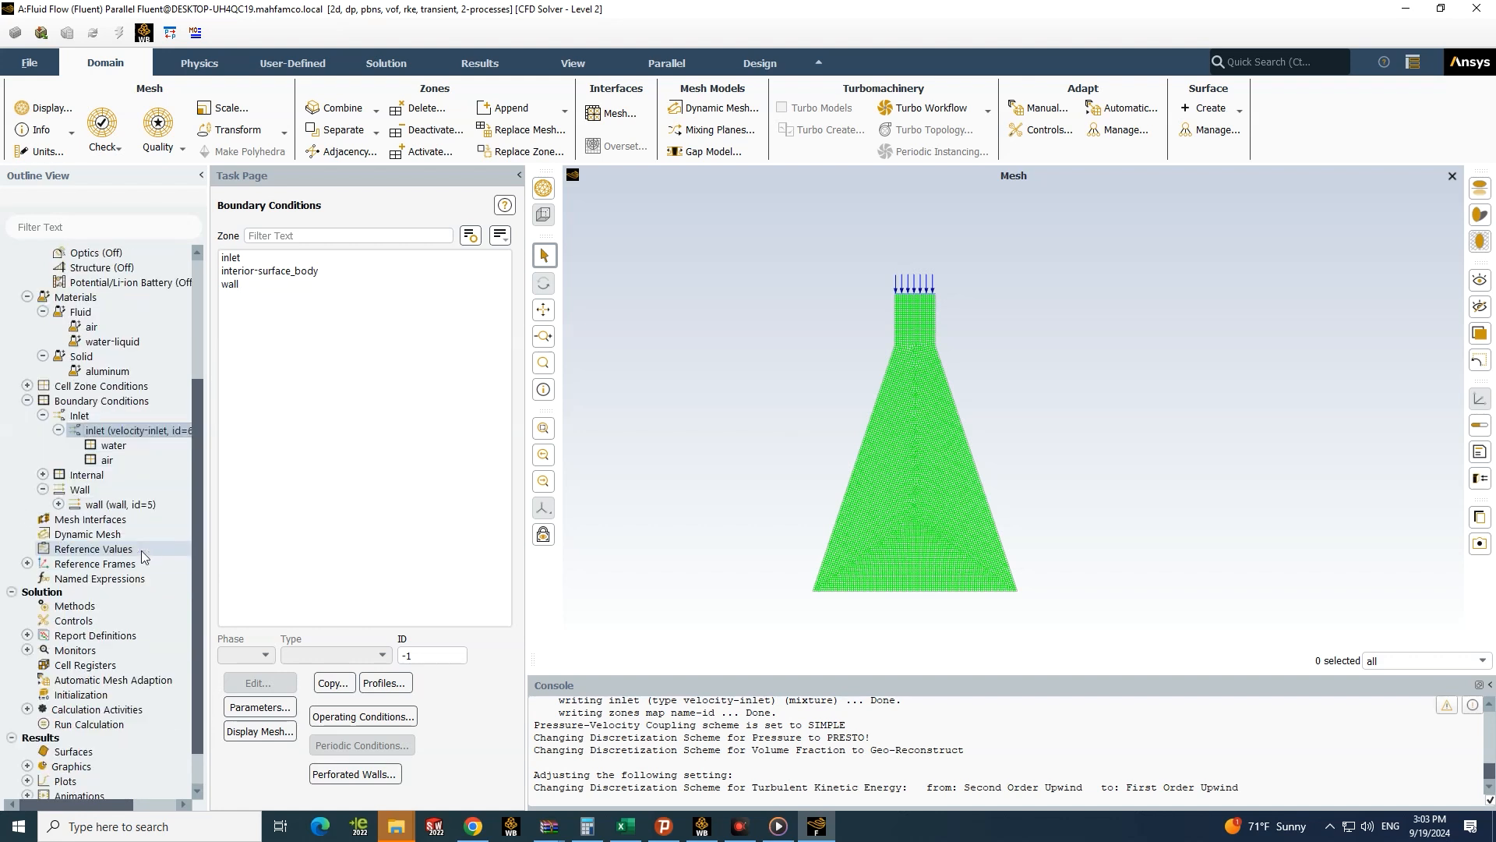
{"action": "scroll", "coordinate": [142, 550], "scroll_direction": "down", "scroll_amount": 1}
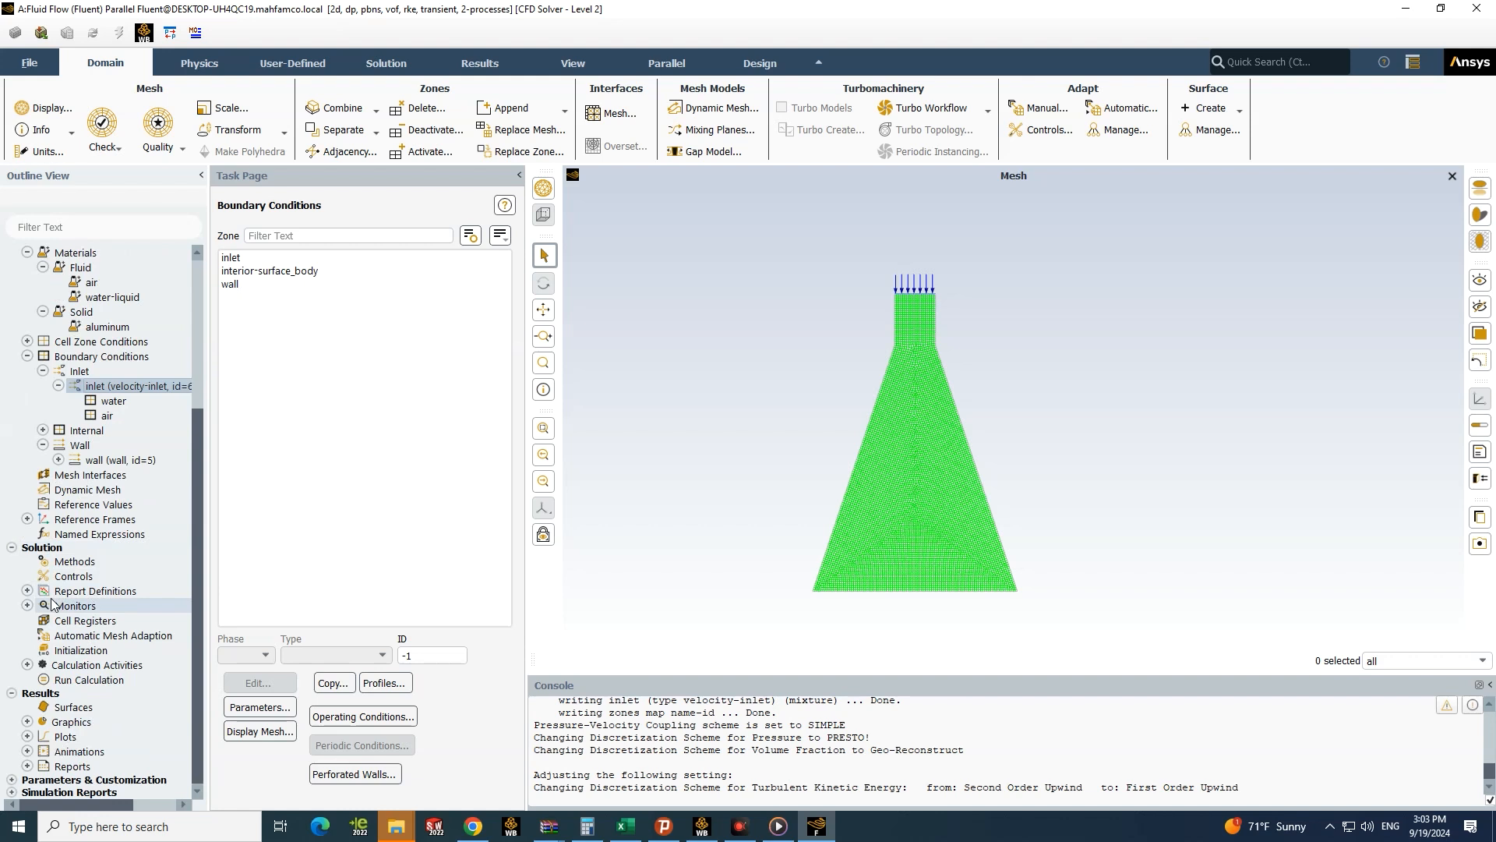
{"action": "left_click", "coordinate": [28, 591]}
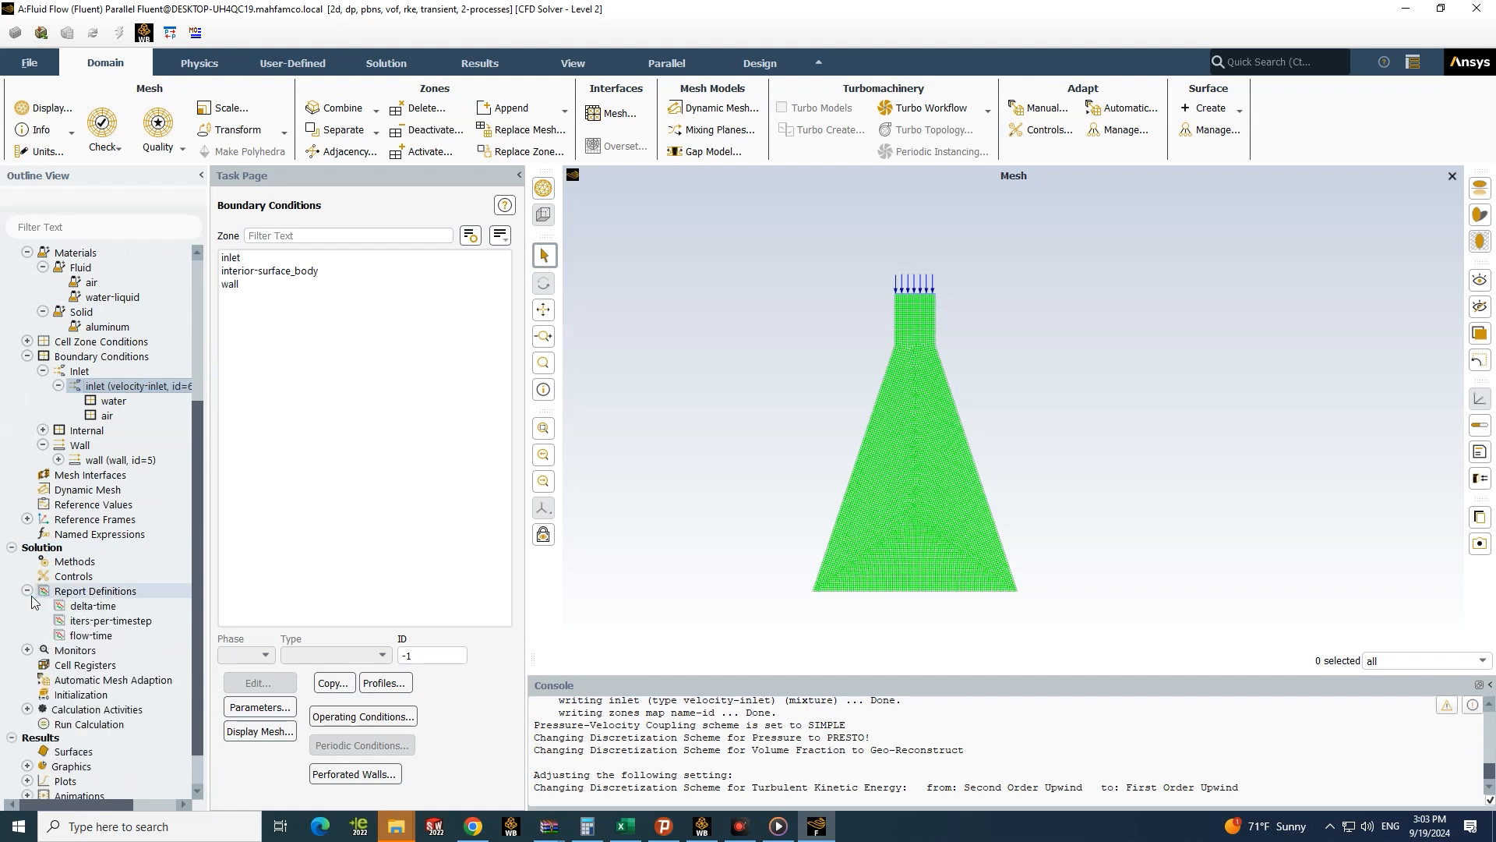
{"action": "scroll", "coordinate": [78, 608], "scroll_direction": "up", "scroll_amount": 1}
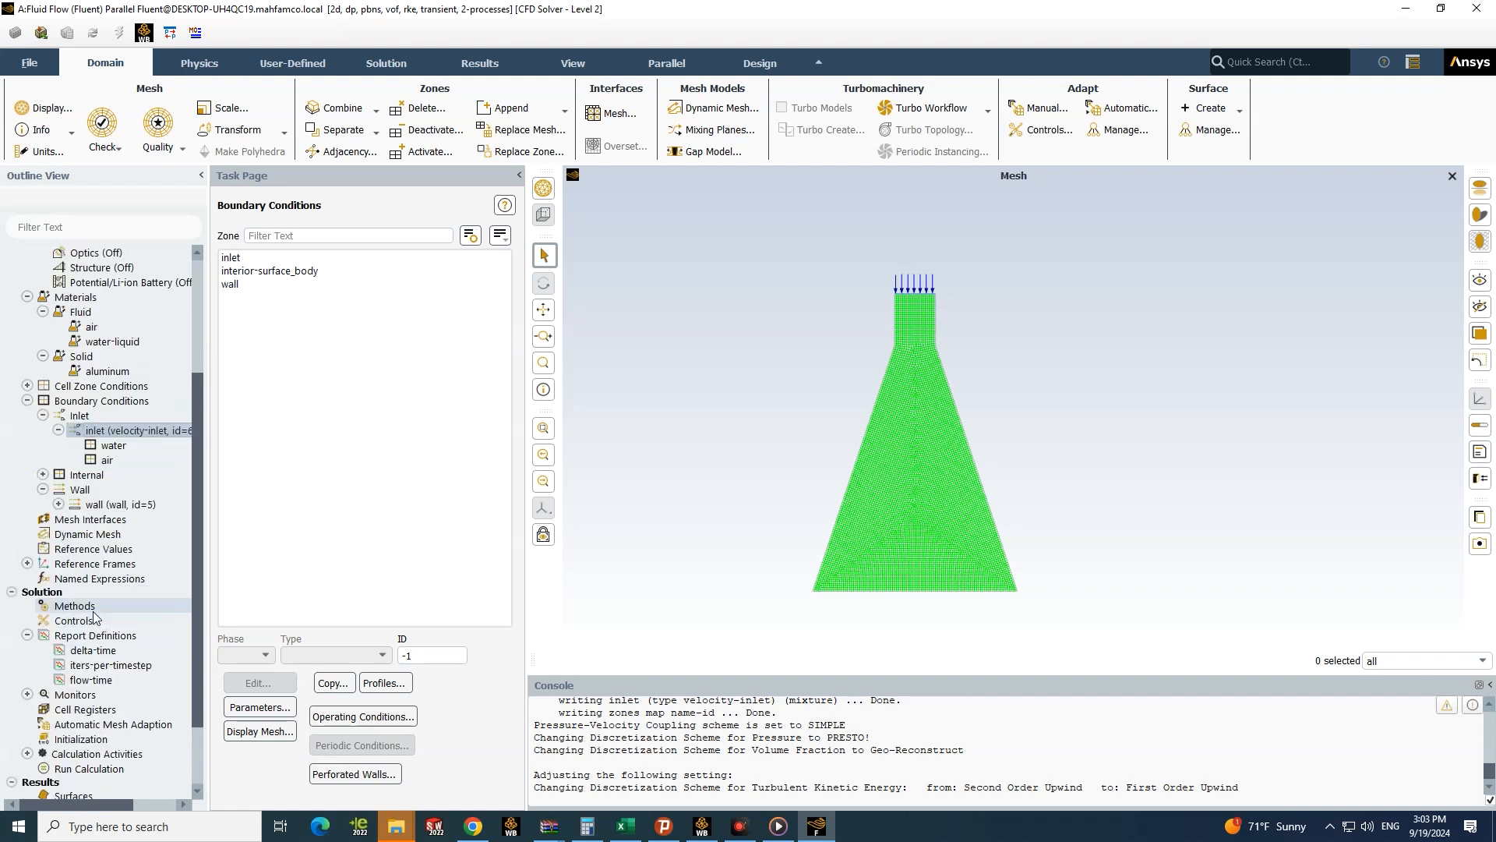
{"action": "left_click", "coordinate": [81, 607]}
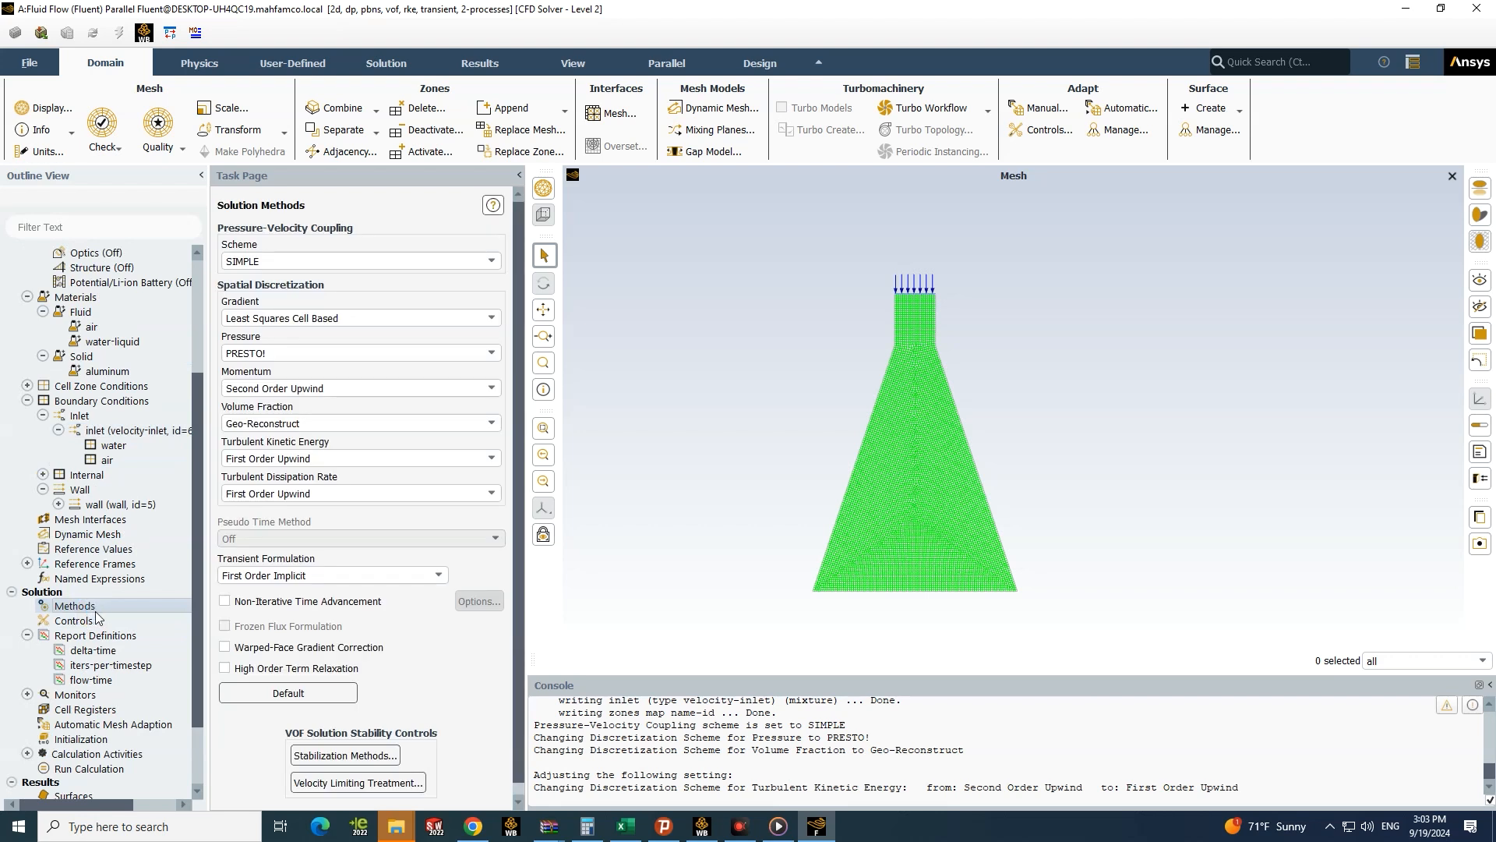
{"action": "left_click", "coordinate": [489, 262]}
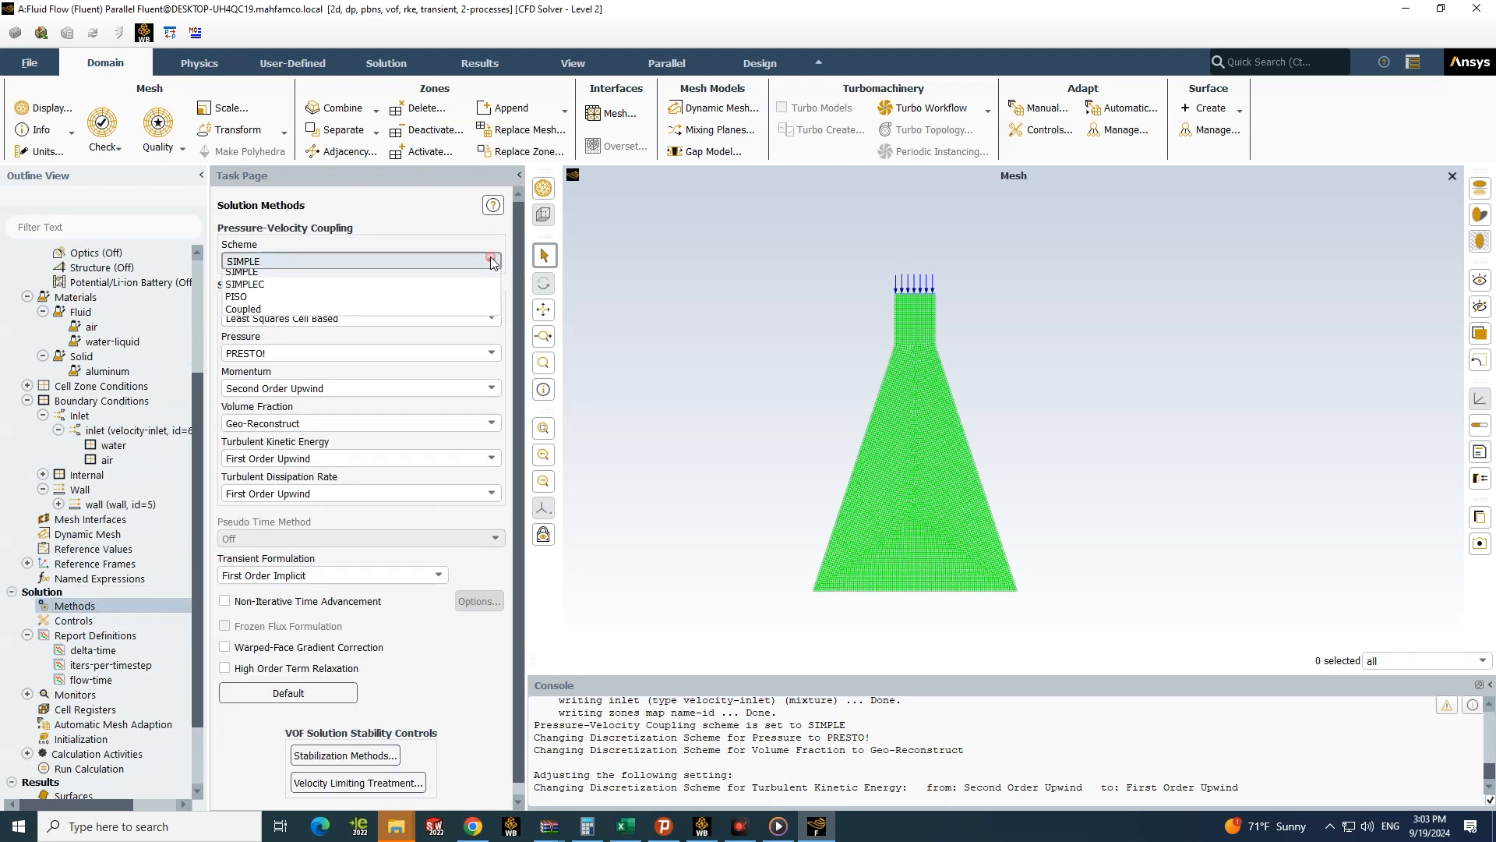
{"action": "left_click", "coordinate": [409, 303]}
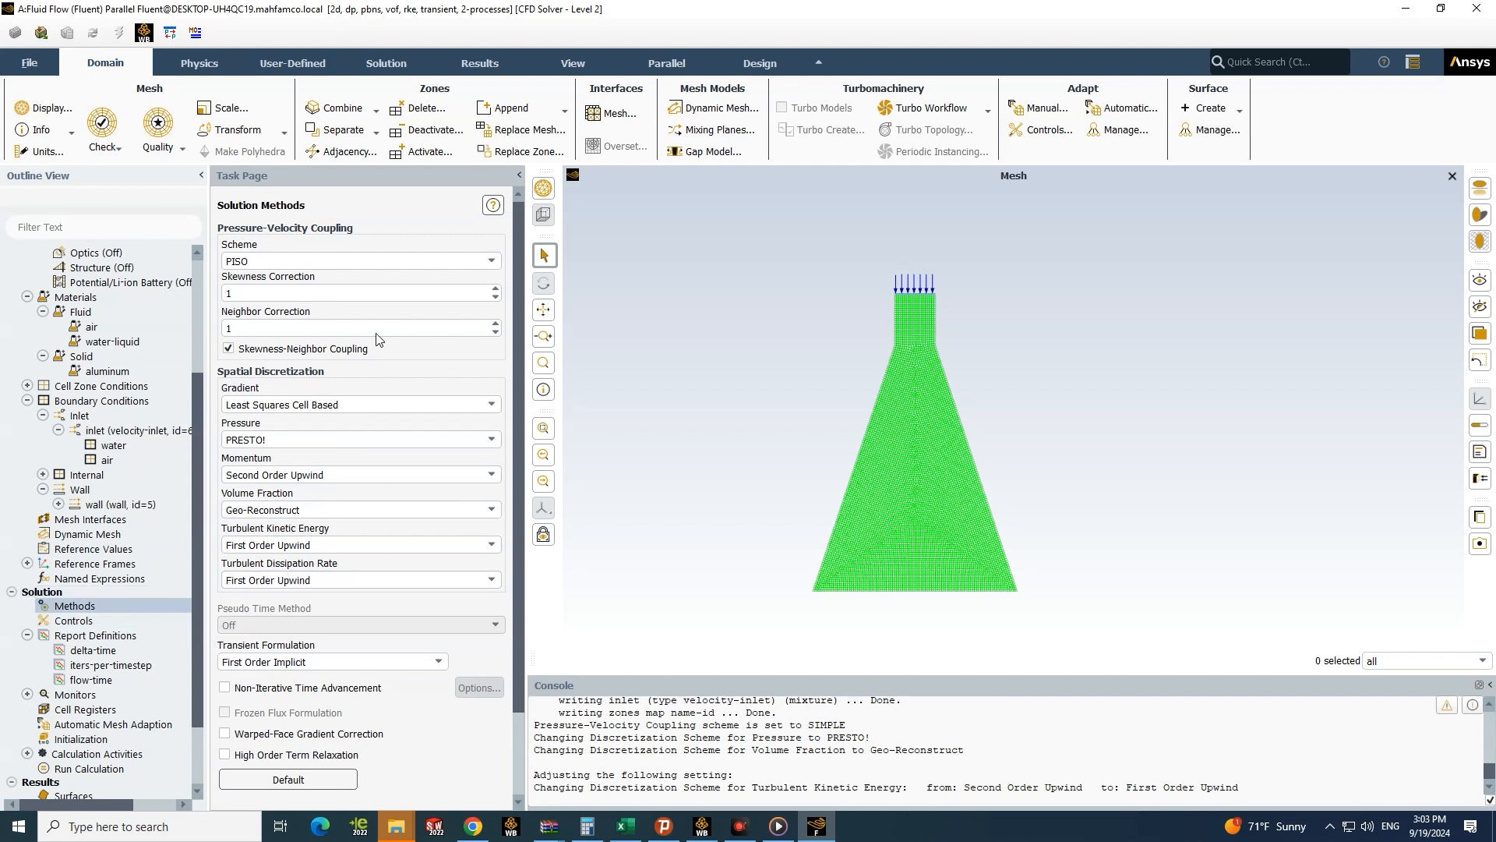
Step: Review the available pressure-velocity coupling schemes and the under-relaxation factors in the solution controls
{"action": "left_click", "coordinate": [413, 261]}
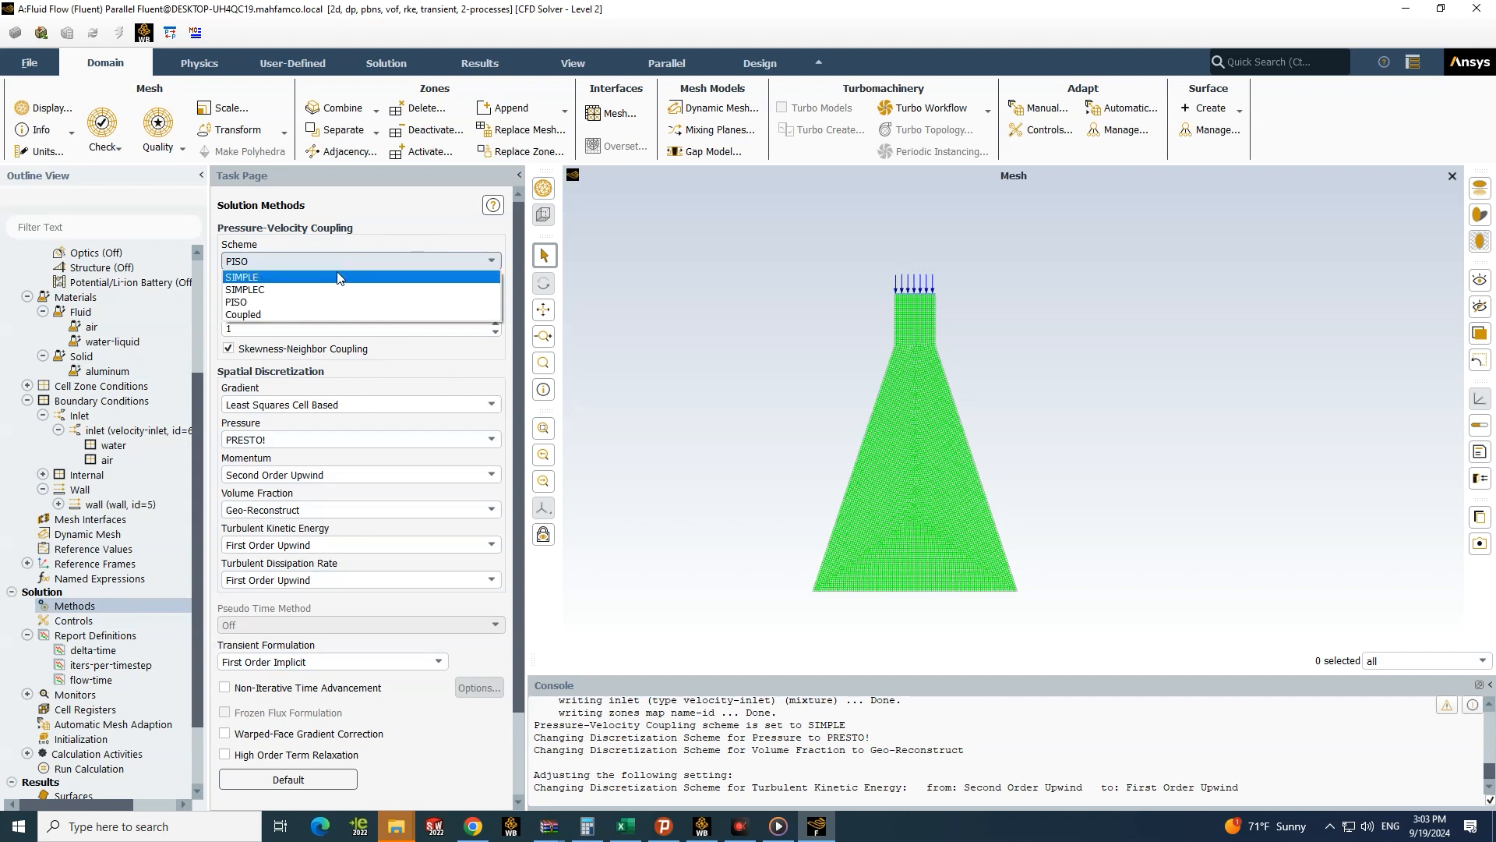
{"action": "left_click", "coordinate": [645, 380]}
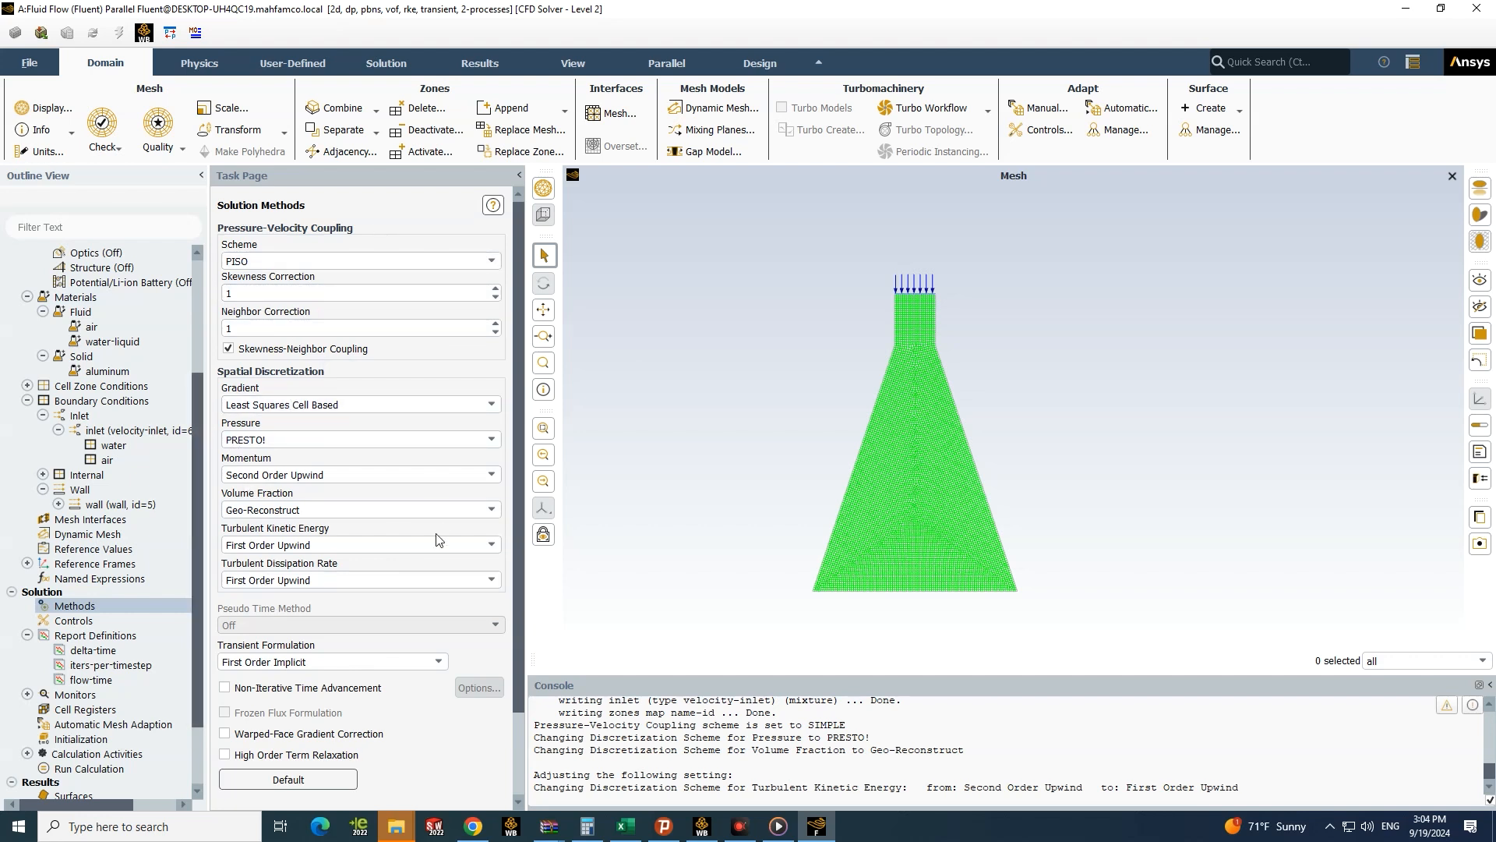
{"action": "left_click", "coordinate": [105, 620]}
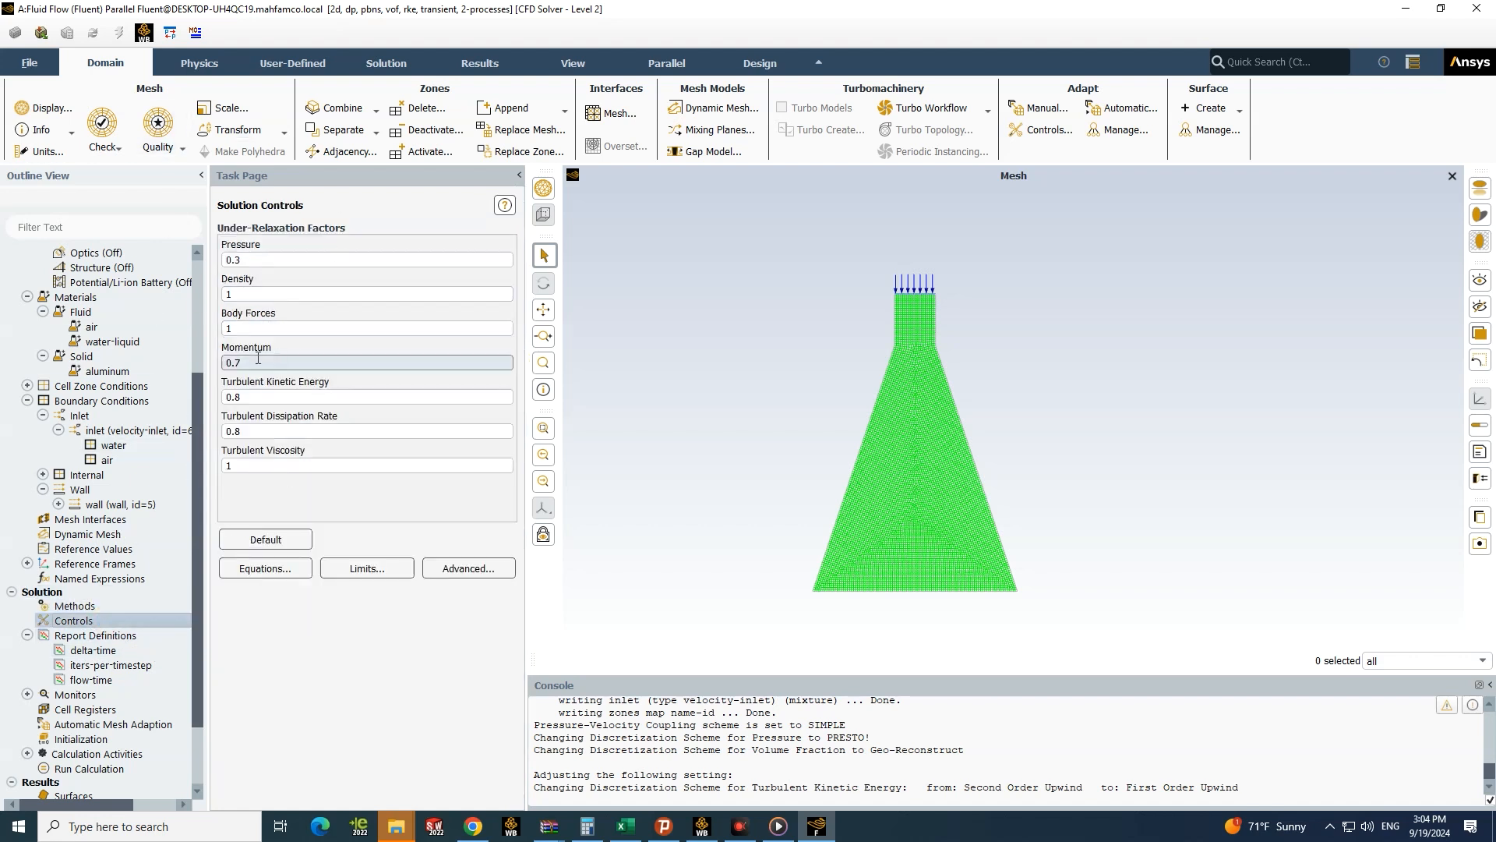
{"action": "left_click", "coordinate": [93, 607]}
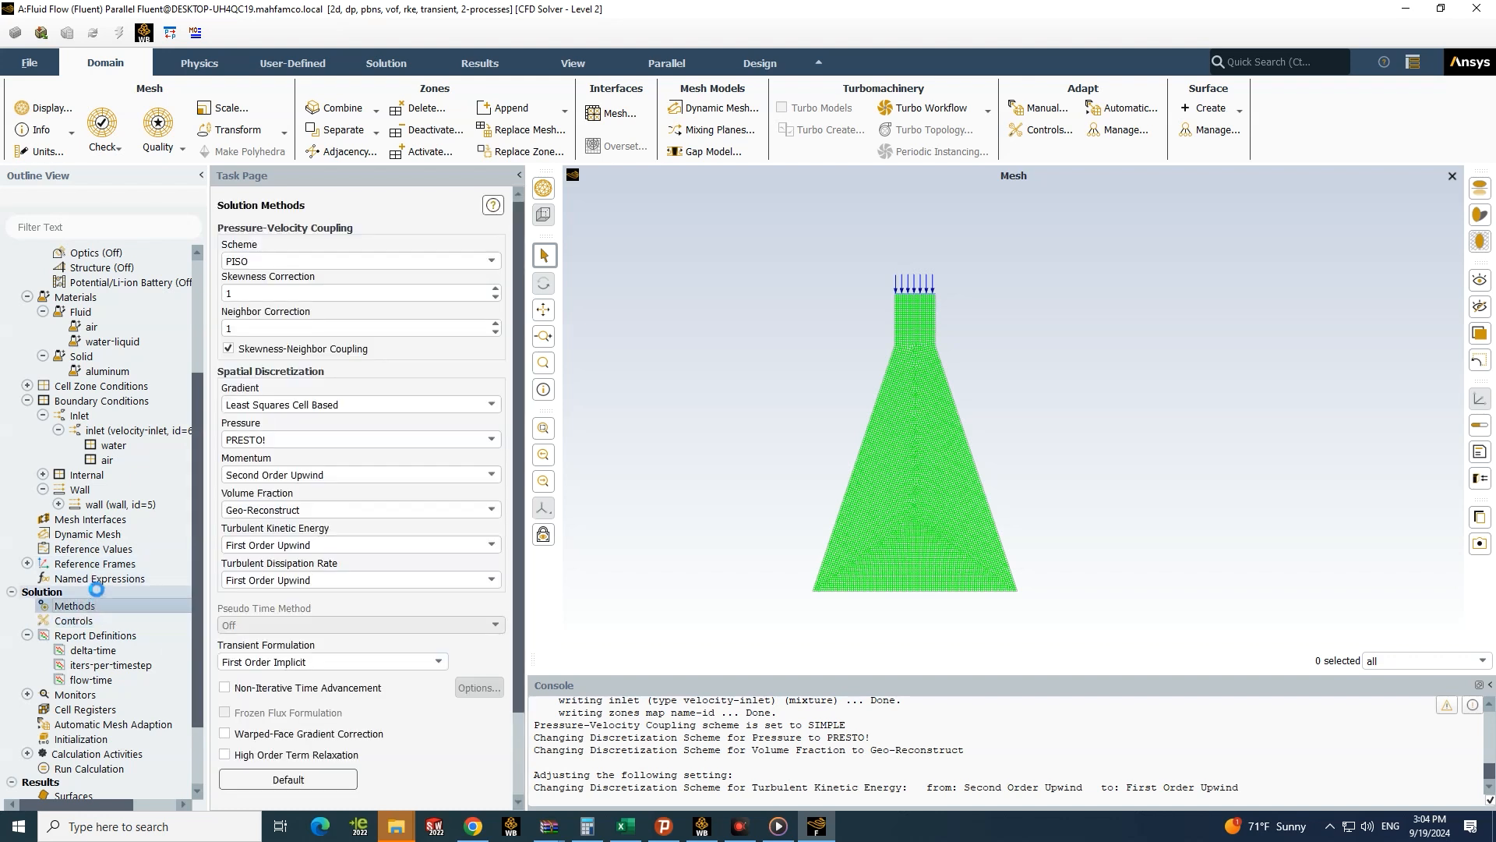
Step: Set the absolute convergence criteria of the continuity and x-velocity residuals to 0.000001
{"action": "scroll", "coordinate": [90, 577], "scroll_direction": "down", "scroll_amount": 2}
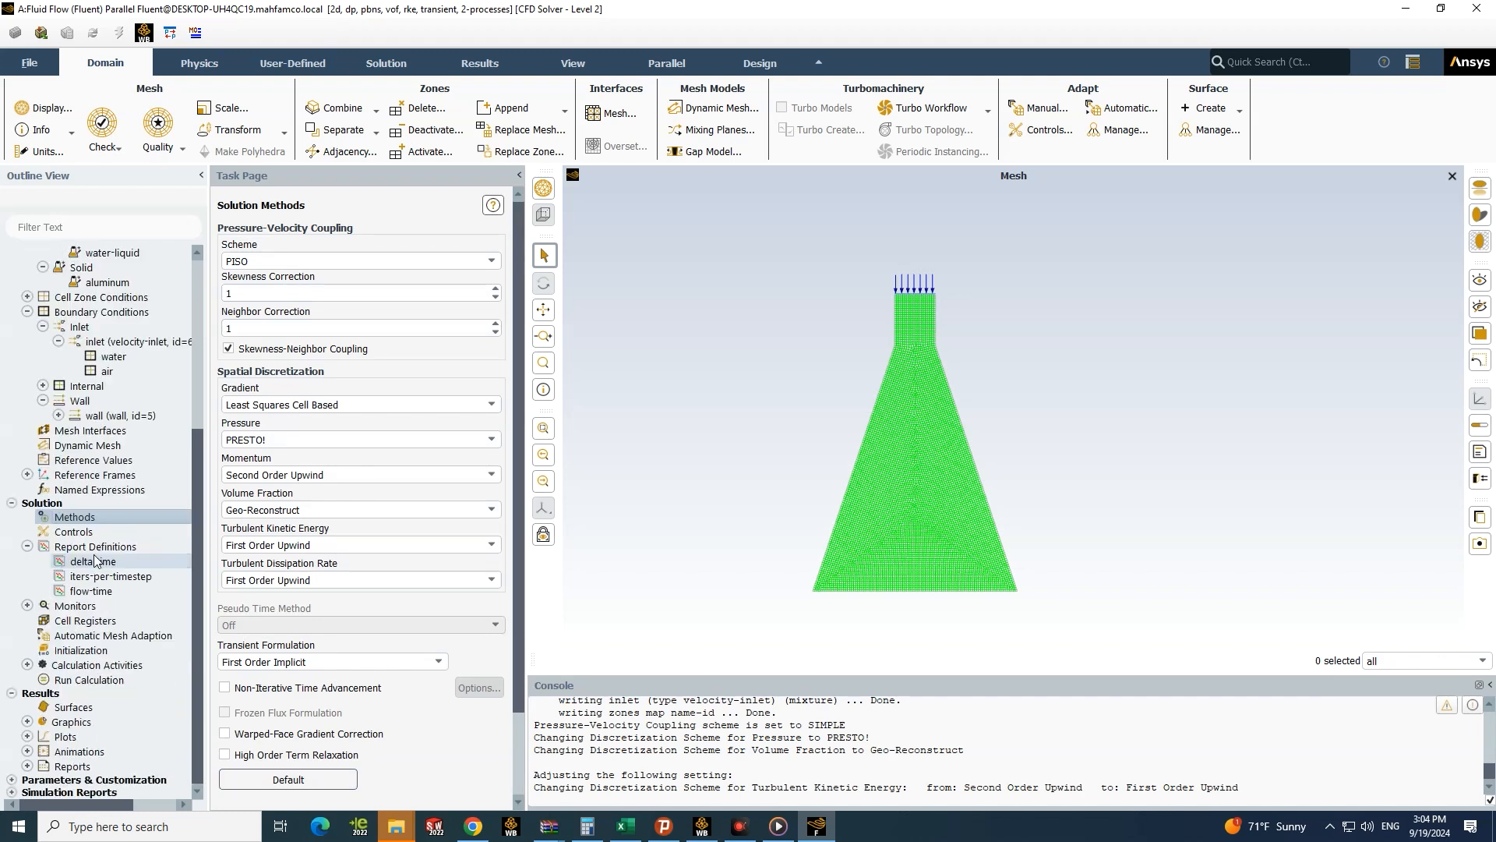
{"action": "left_click", "coordinate": [27, 606]}
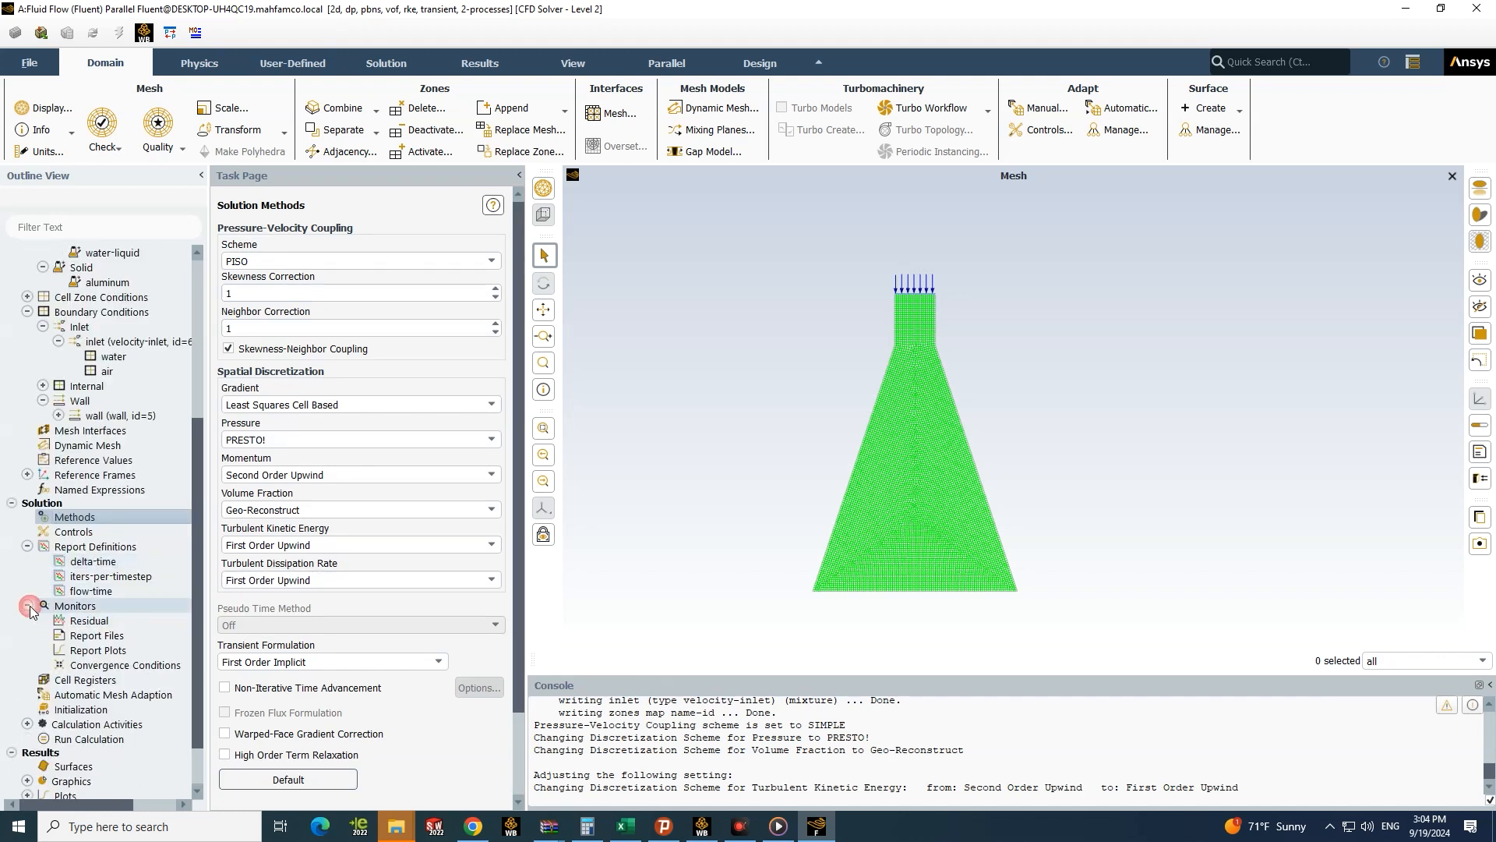
{"action": "double_click", "coordinate": [72, 621]}
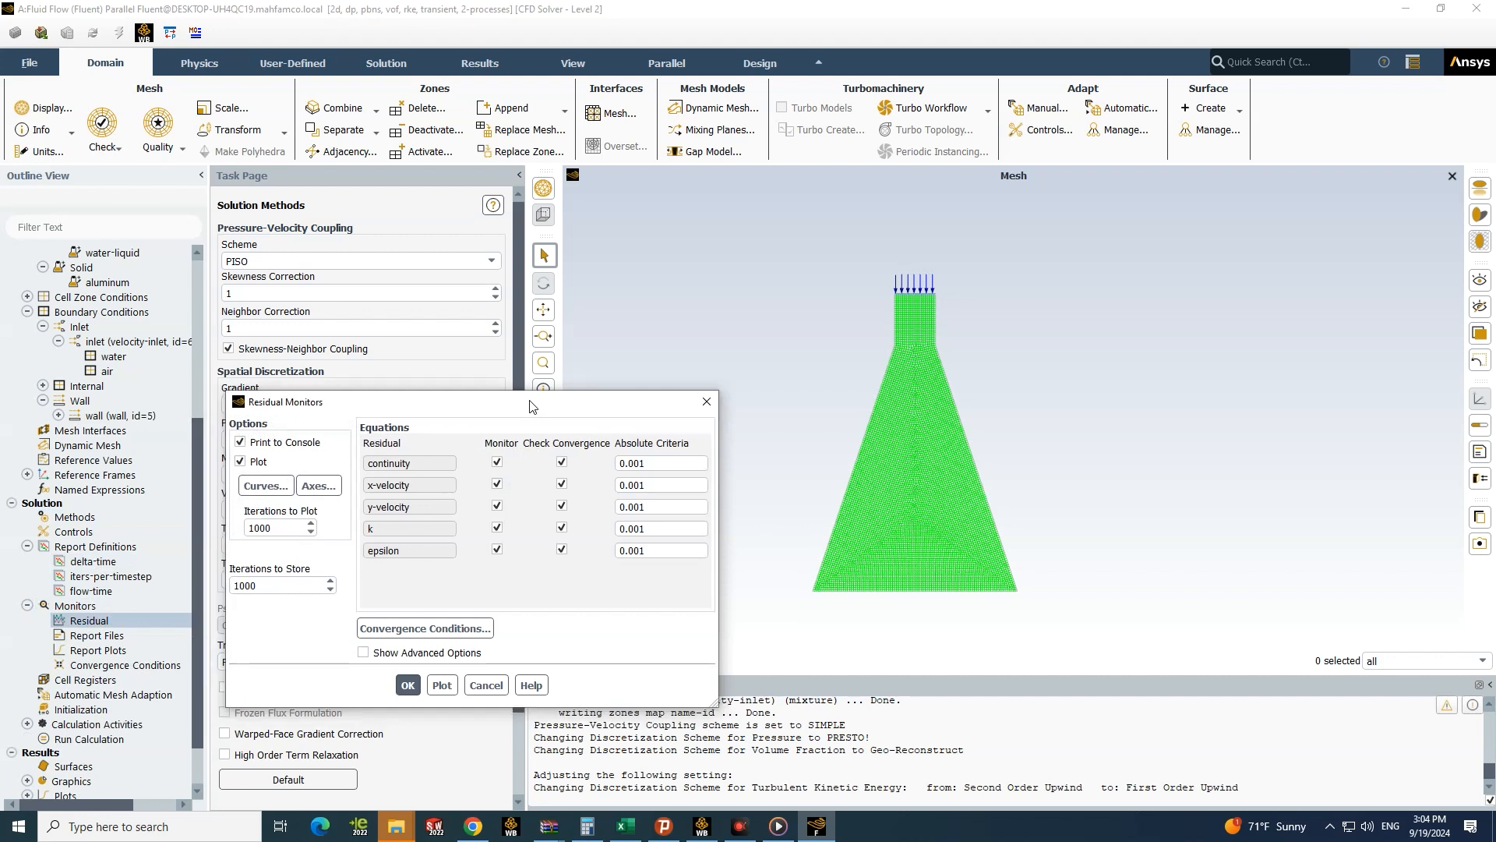
{"action": "left_click_drag", "start_coordinate": [530, 405], "coordinate": [899, 302]}
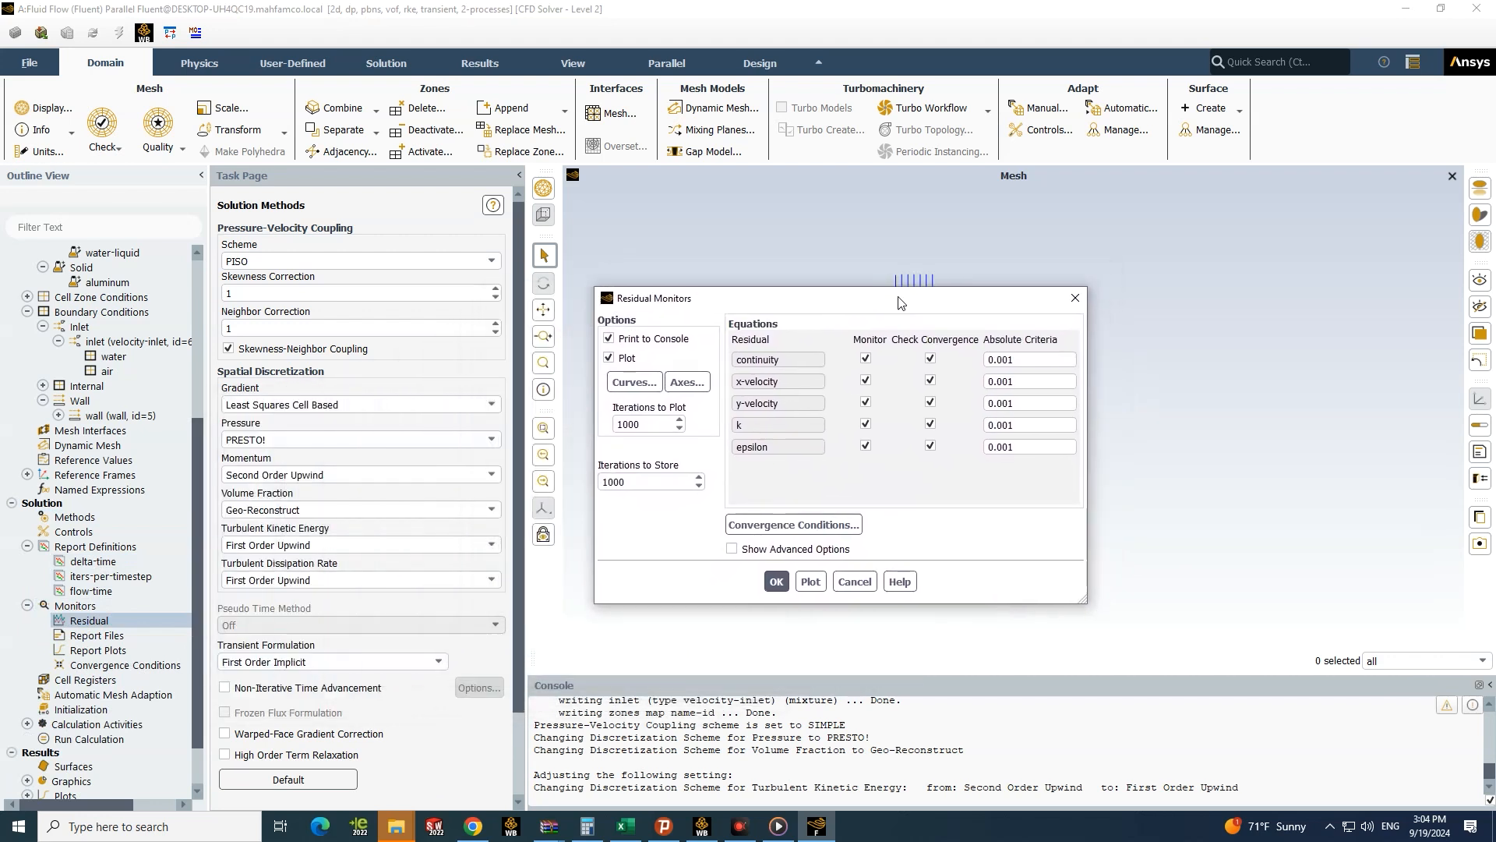
{"action": "left_click", "coordinate": [1010, 357]}
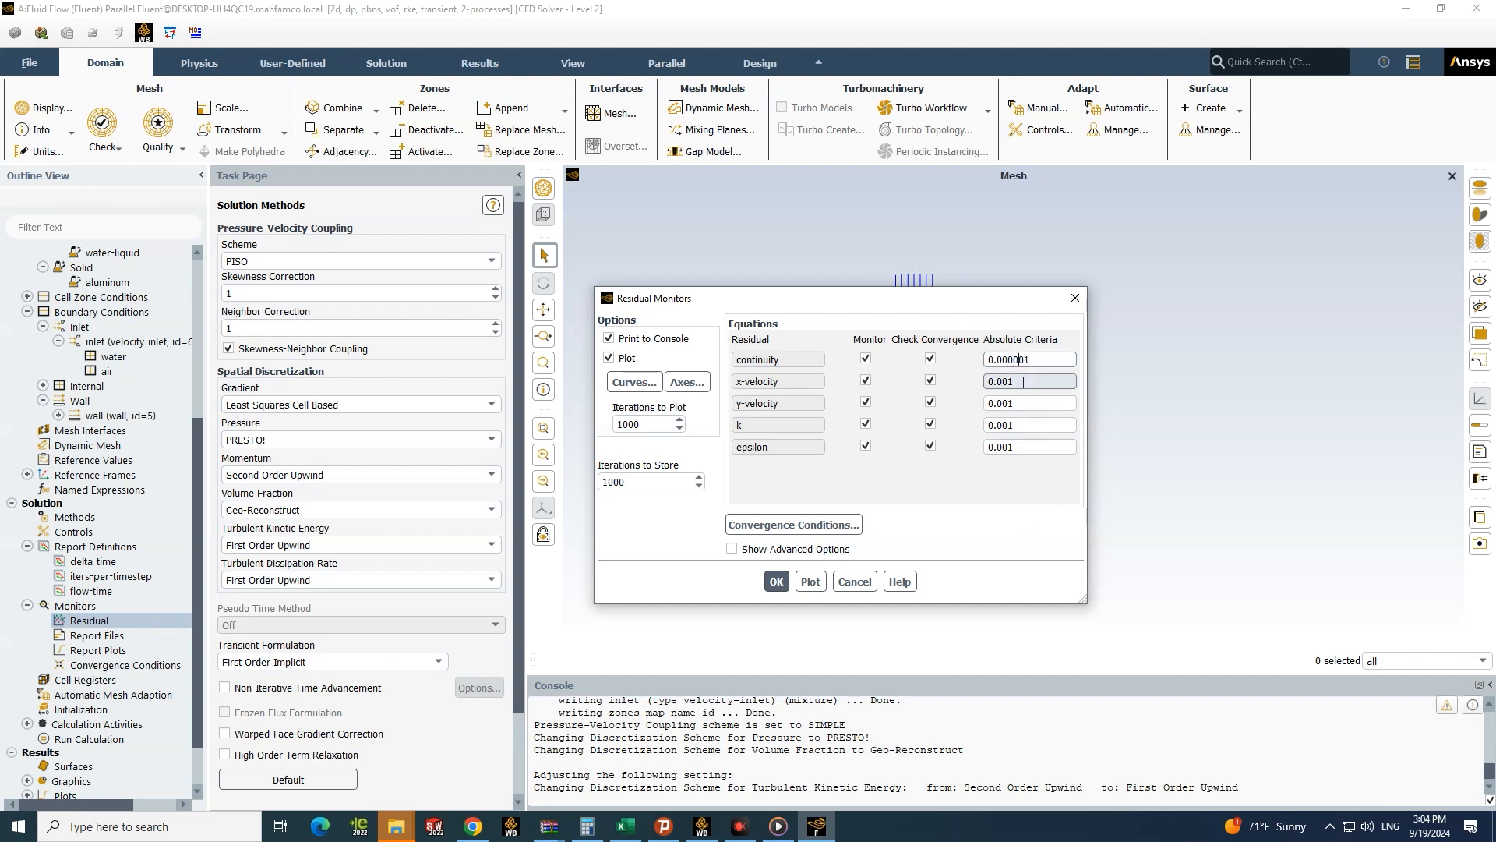
{"action": "type", "text": "0"}
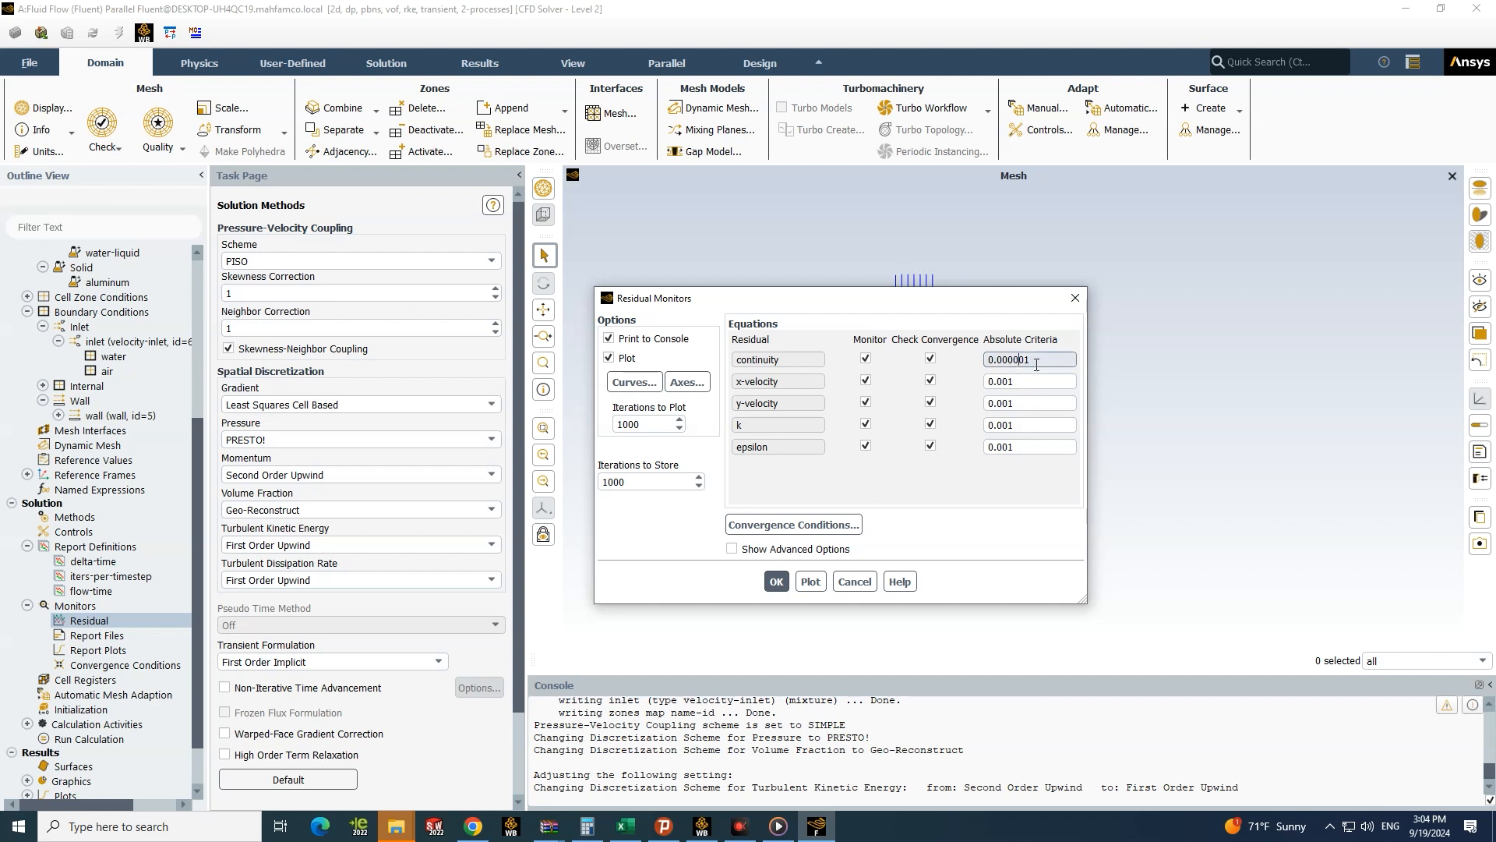
{"action": "left_click_drag", "start_coordinate": [1037, 364], "coordinate": [862, 387]}
{"action": "type", "text": "0.000001"}
Step: Set the y-velocity, k and epsilon residual criteria to 0.000001 and accept the residual monitor settings
{"action": "left_click", "coordinate": [1014, 405]}
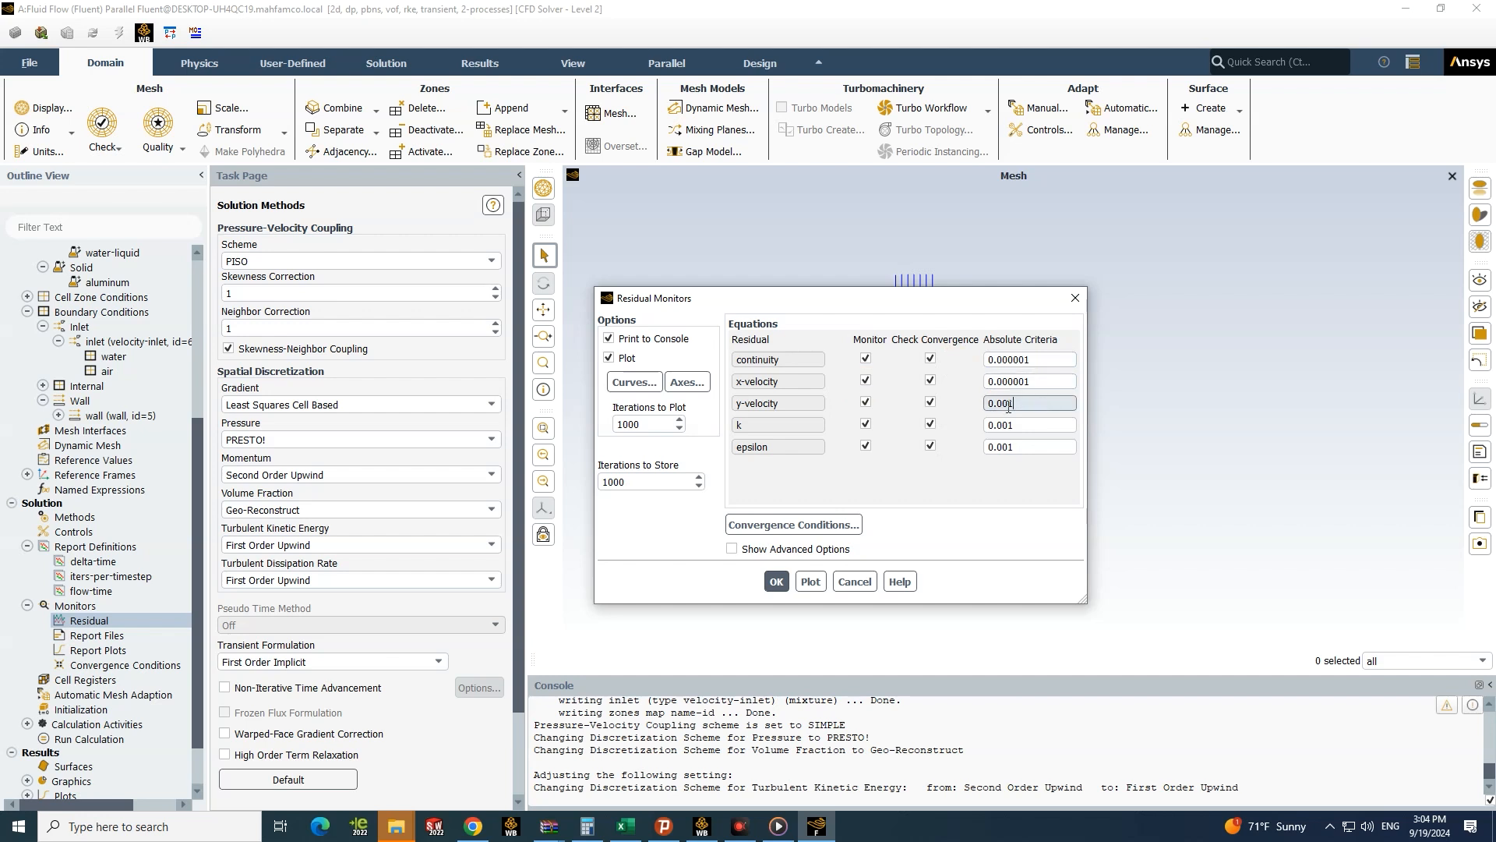
{"action": "left_click_drag", "start_coordinate": [1008, 406], "coordinate": [844, 413]}
{"action": "type", "text": "0.000001"}
{"action": "type", "text": "0.000001"}
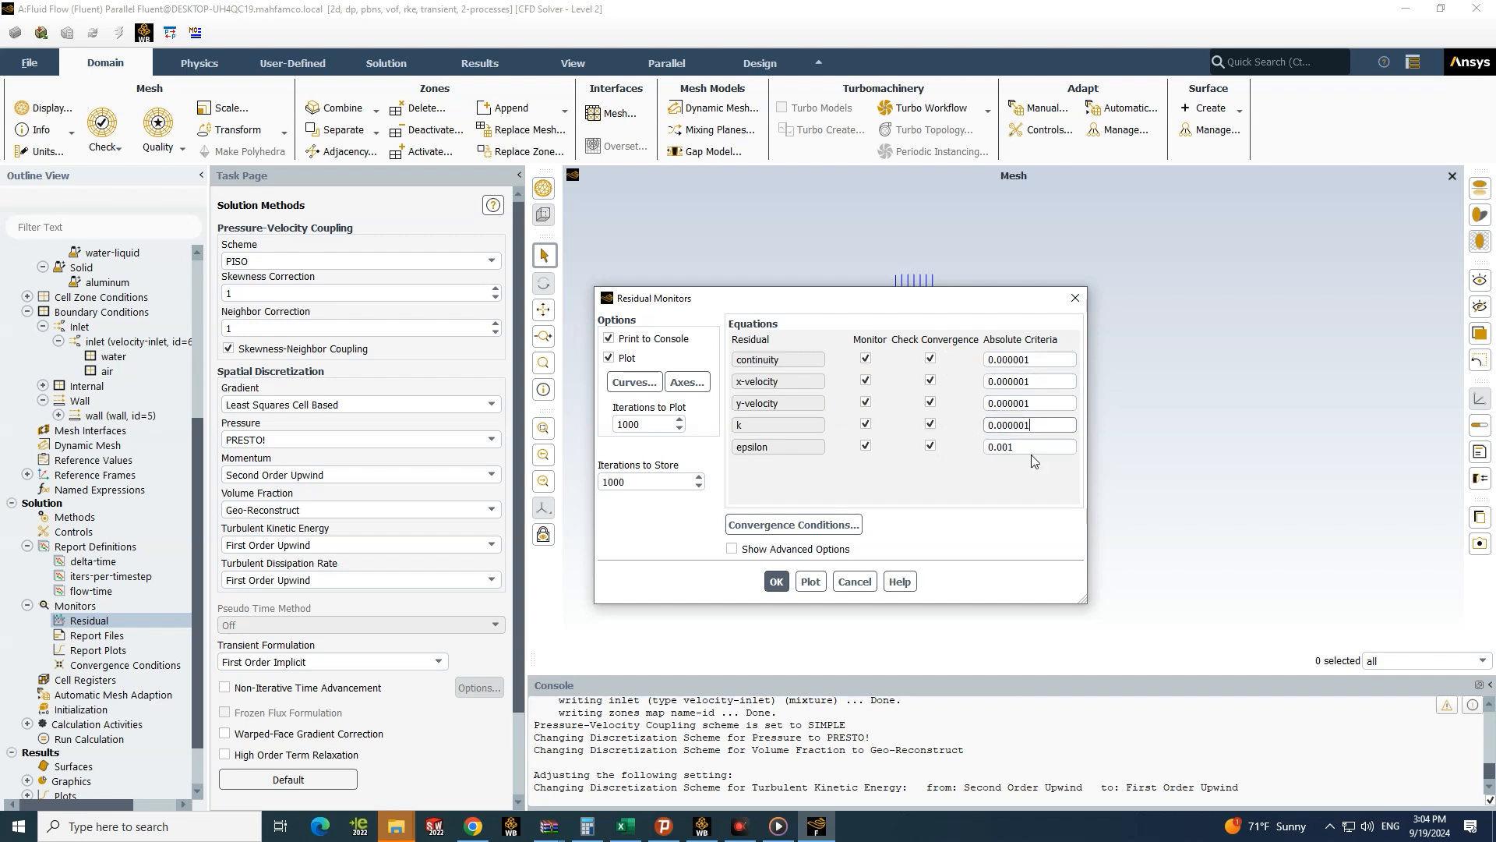
{"action": "left_click_drag", "start_coordinate": [1031, 450], "coordinate": [904, 446]}
{"action": "type", "text": "0.000001"}
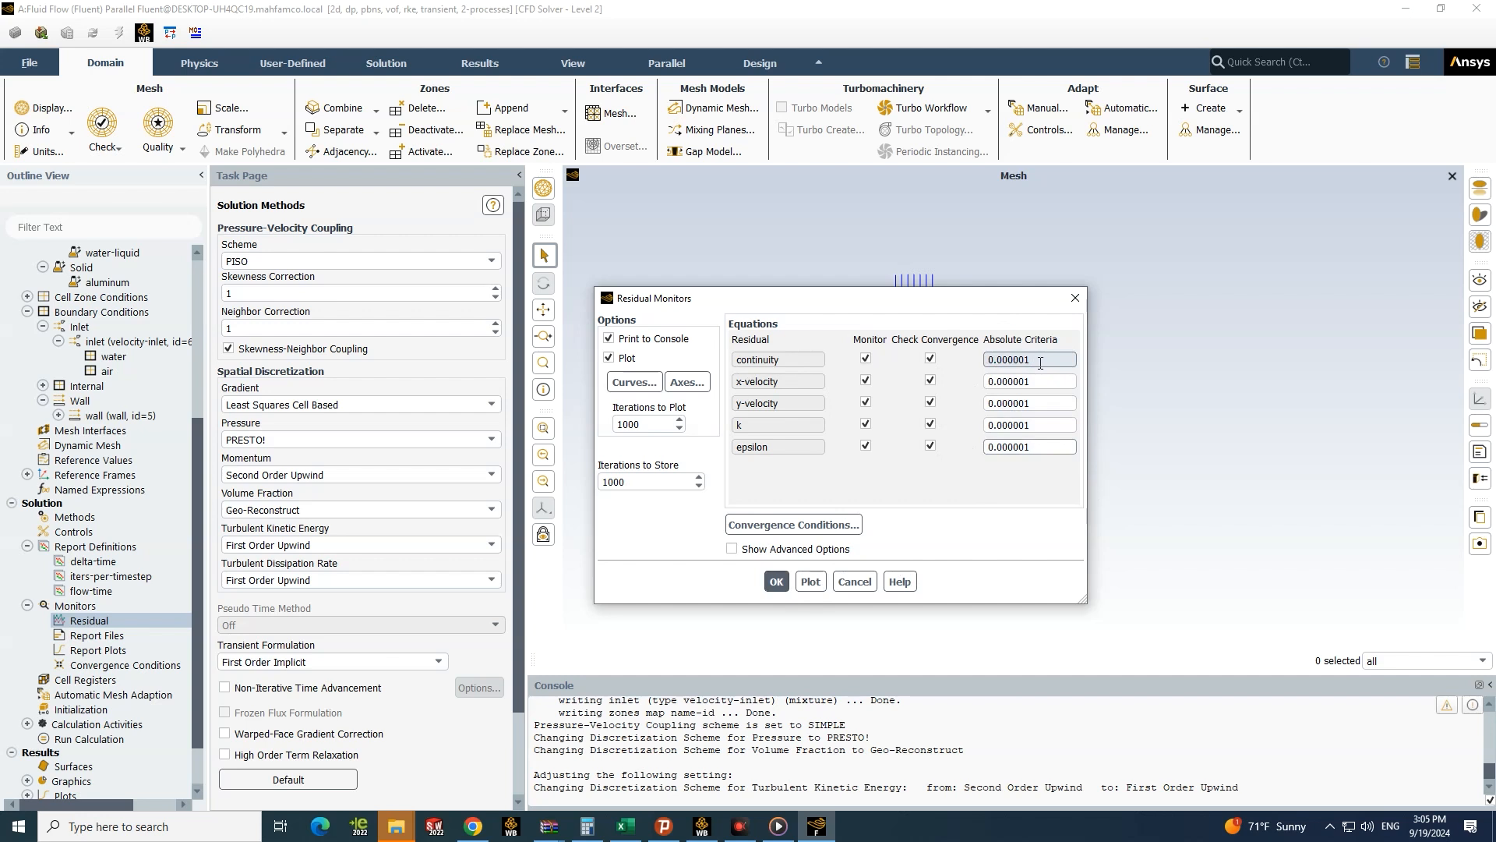
{"action": "left_click_drag", "start_coordinate": [1041, 360], "coordinate": [950, 369]}
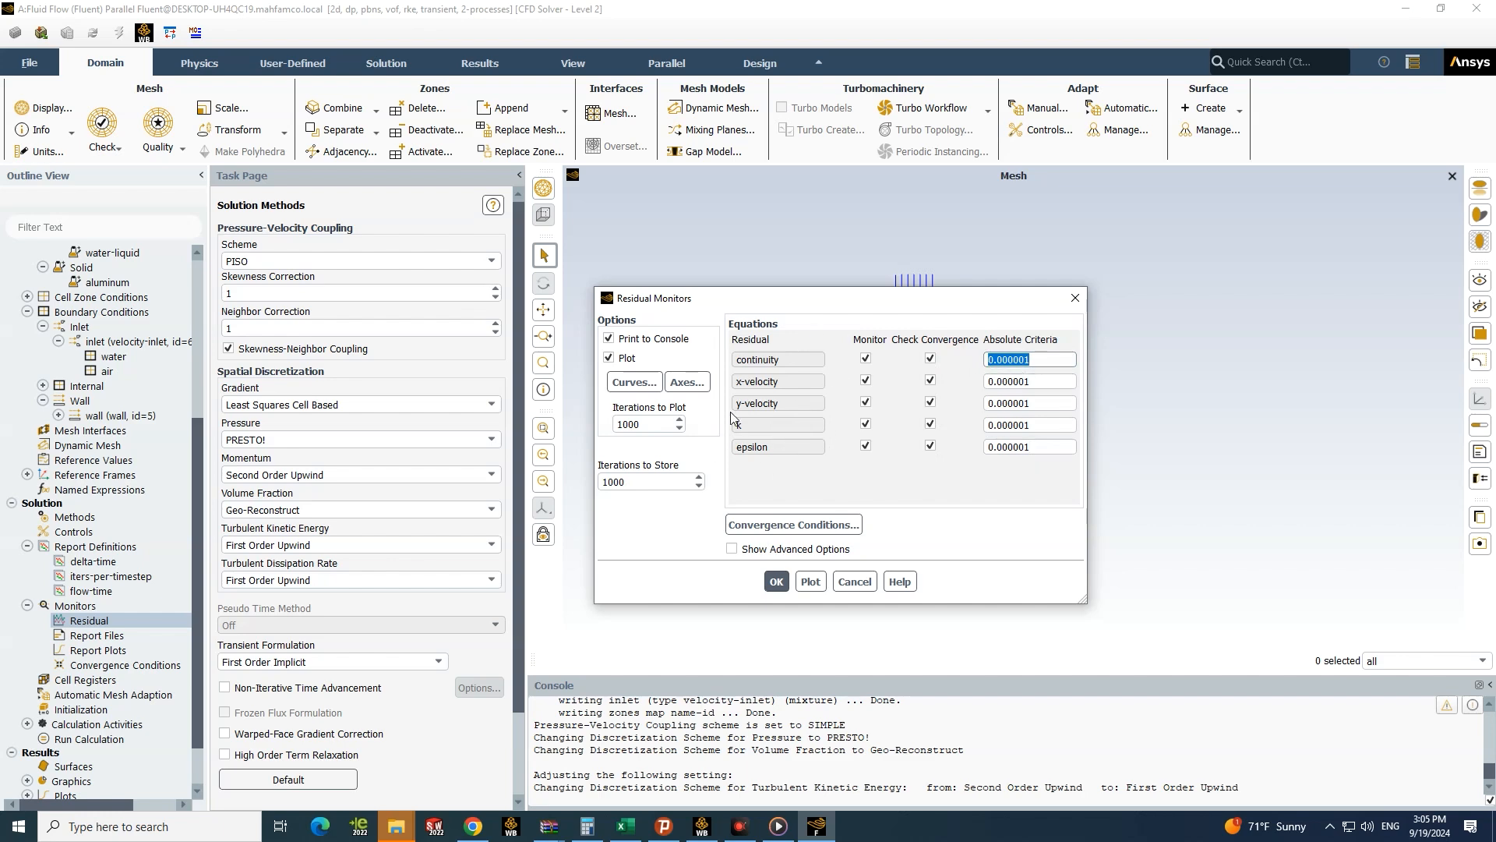
{"action": "left_click", "coordinate": [776, 581]}
Step: Review the viscous model settings and close them without changes
{"action": "scroll", "coordinate": [168, 344], "scroll_direction": "up", "scroll_amount": 6}
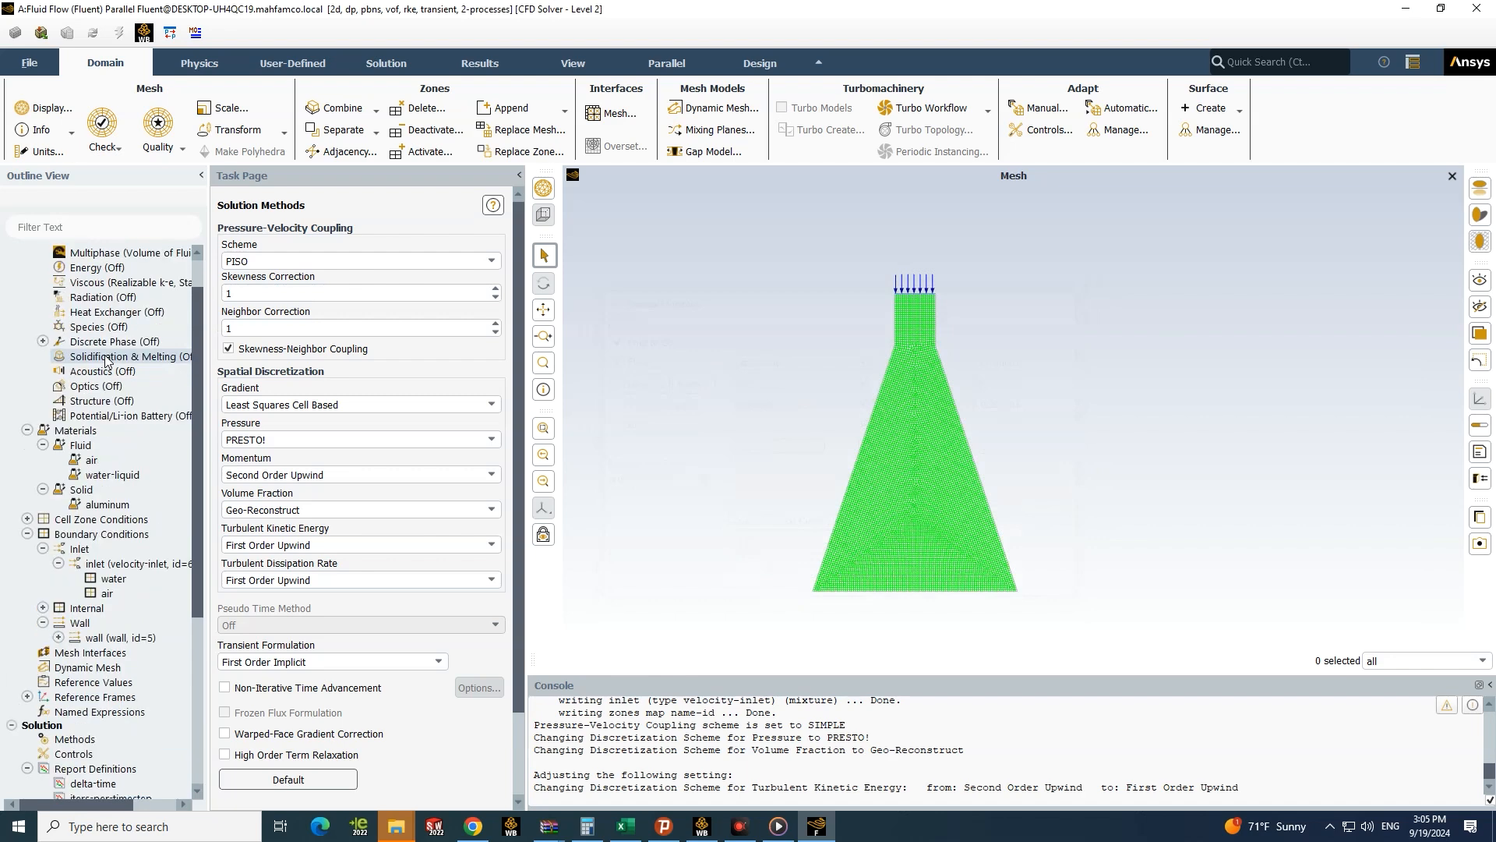
{"action": "double_click", "coordinate": [105, 327]}
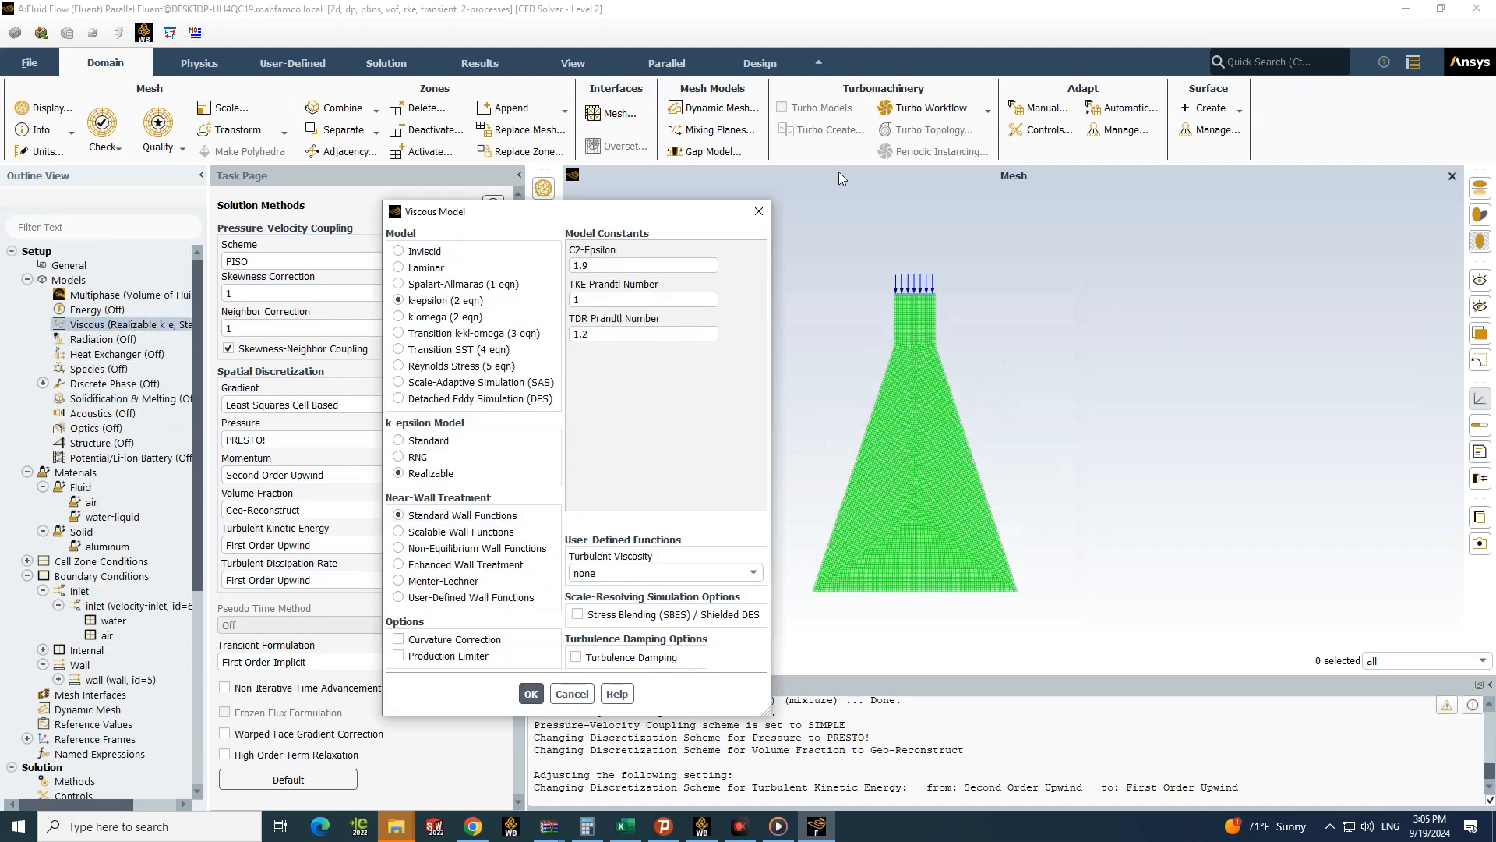
{"action": "left_click", "coordinate": [758, 211]}
Step: Initialize the solution with turbulent kinetic energy and dissipation rate of 0 and an air volume fraction of 1
{"action": "scroll", "coordinate": [93, 431], "scroll_direction": "down", "scroll_amount": 6}
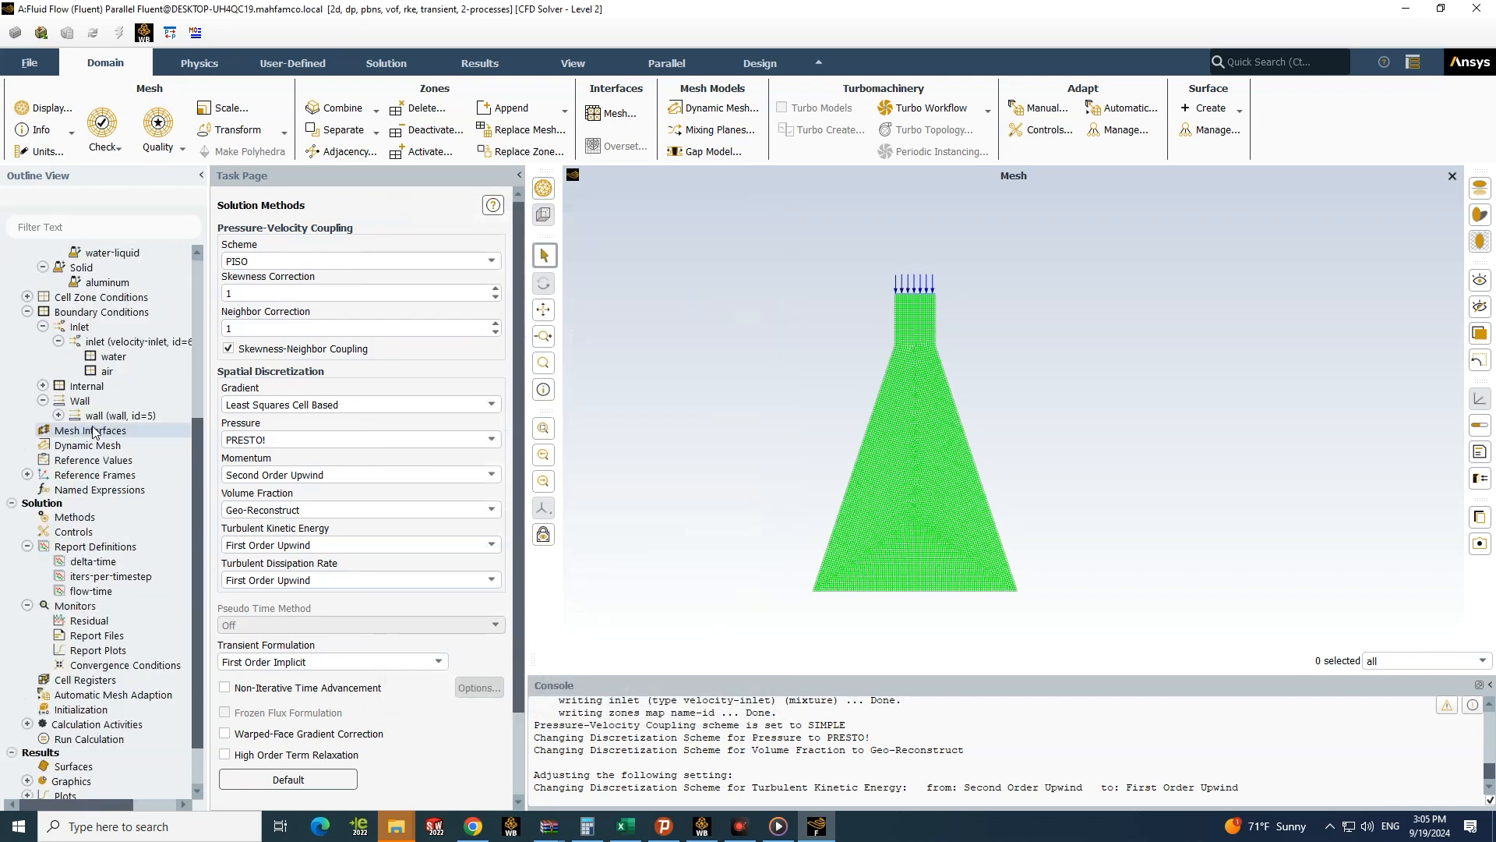
{"action": "scroll", "coordinate": [94, 431], "scroll_direction": "down", "scroll_amount": 2}
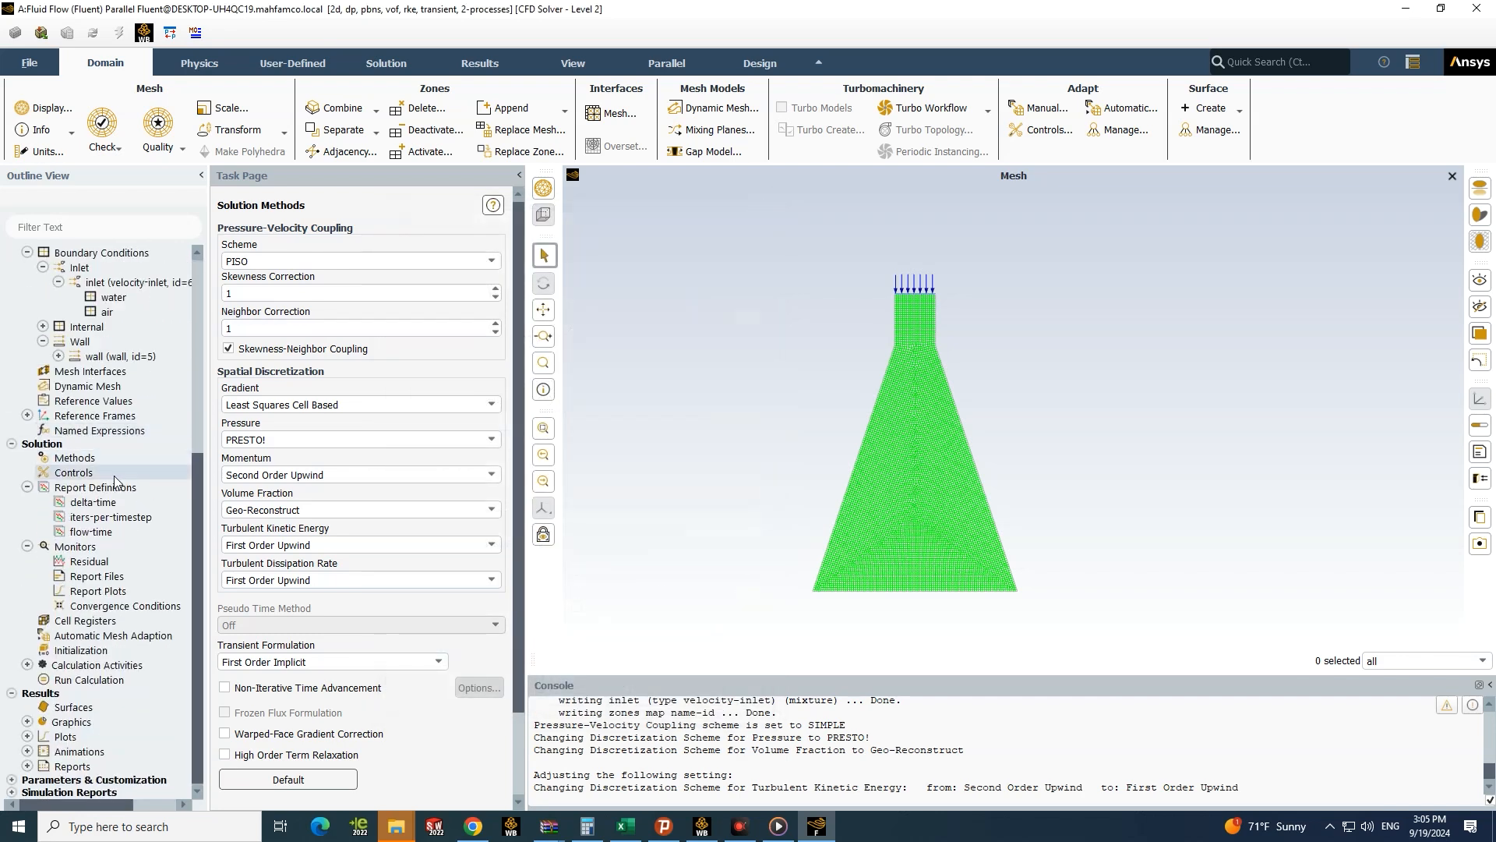
{"action": "double_click", "coordinate": [109, 650]}
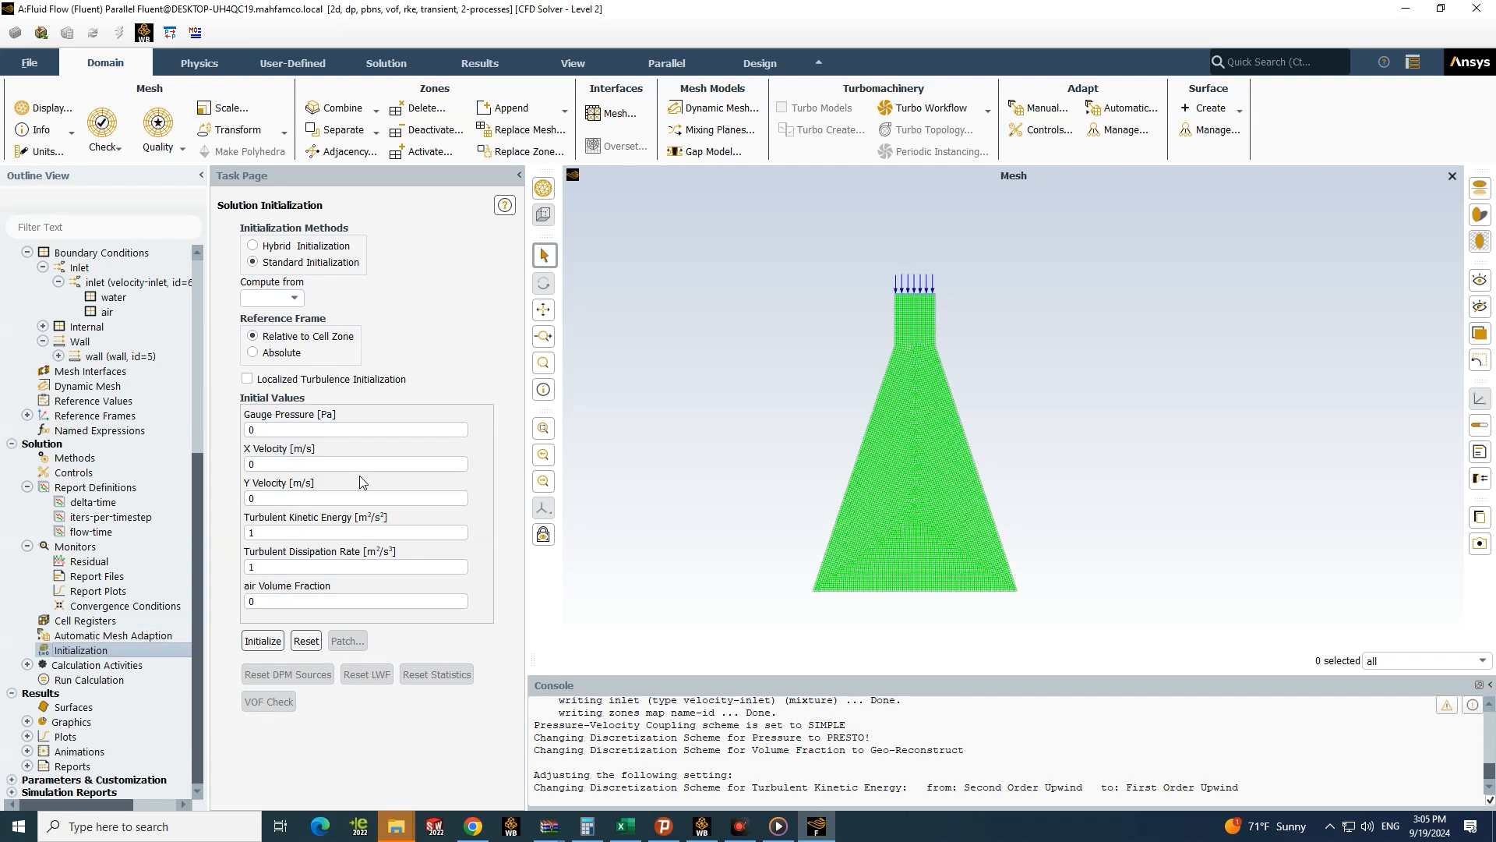
{"action": "double_click", "coordinate": [269, 532]}
{"action": "type", "text": "0"}
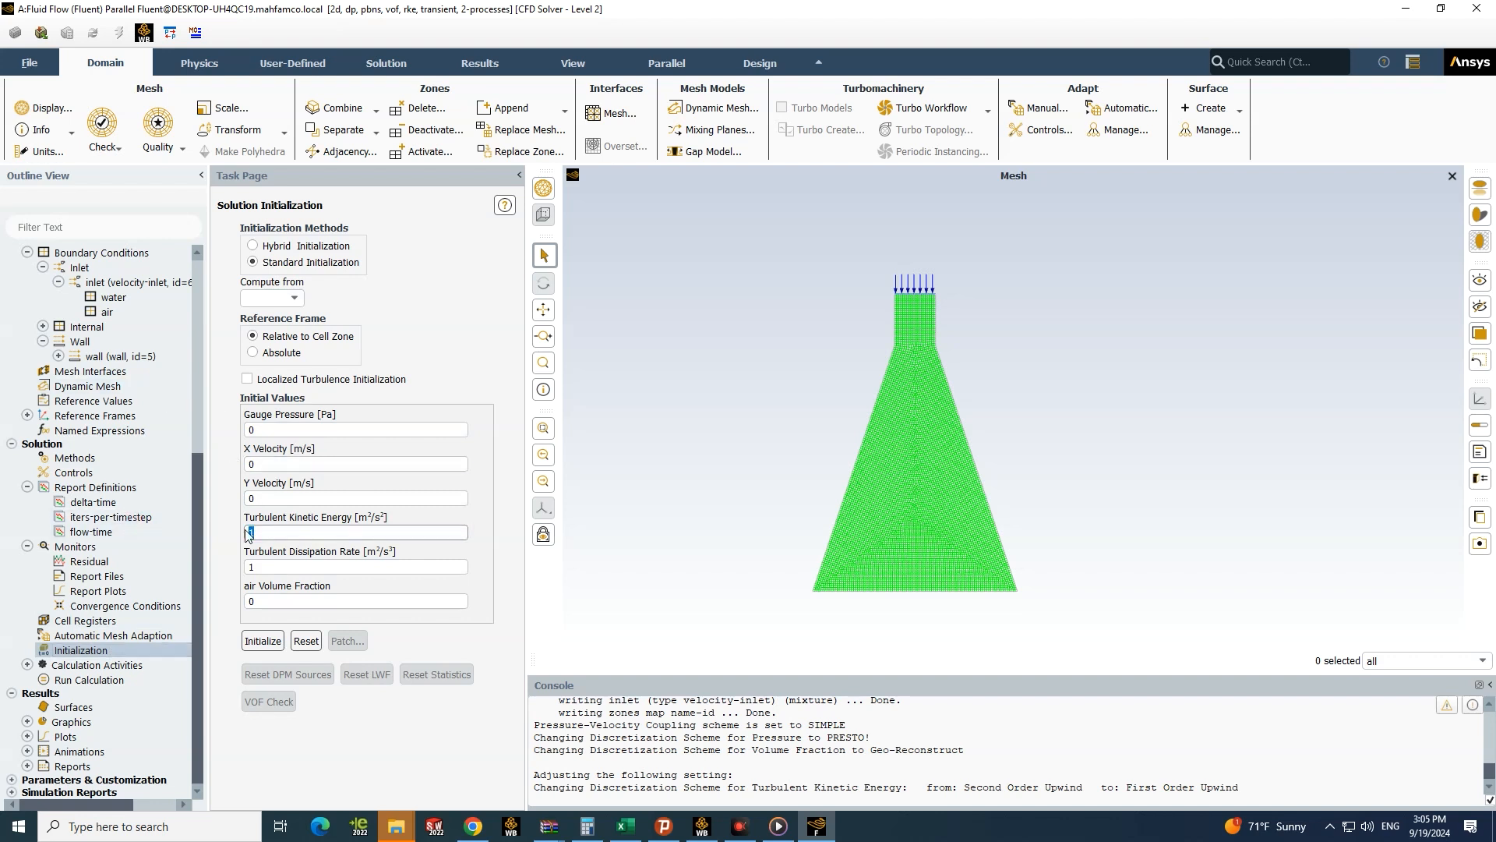
{"action": "key", "text": "Tab"}
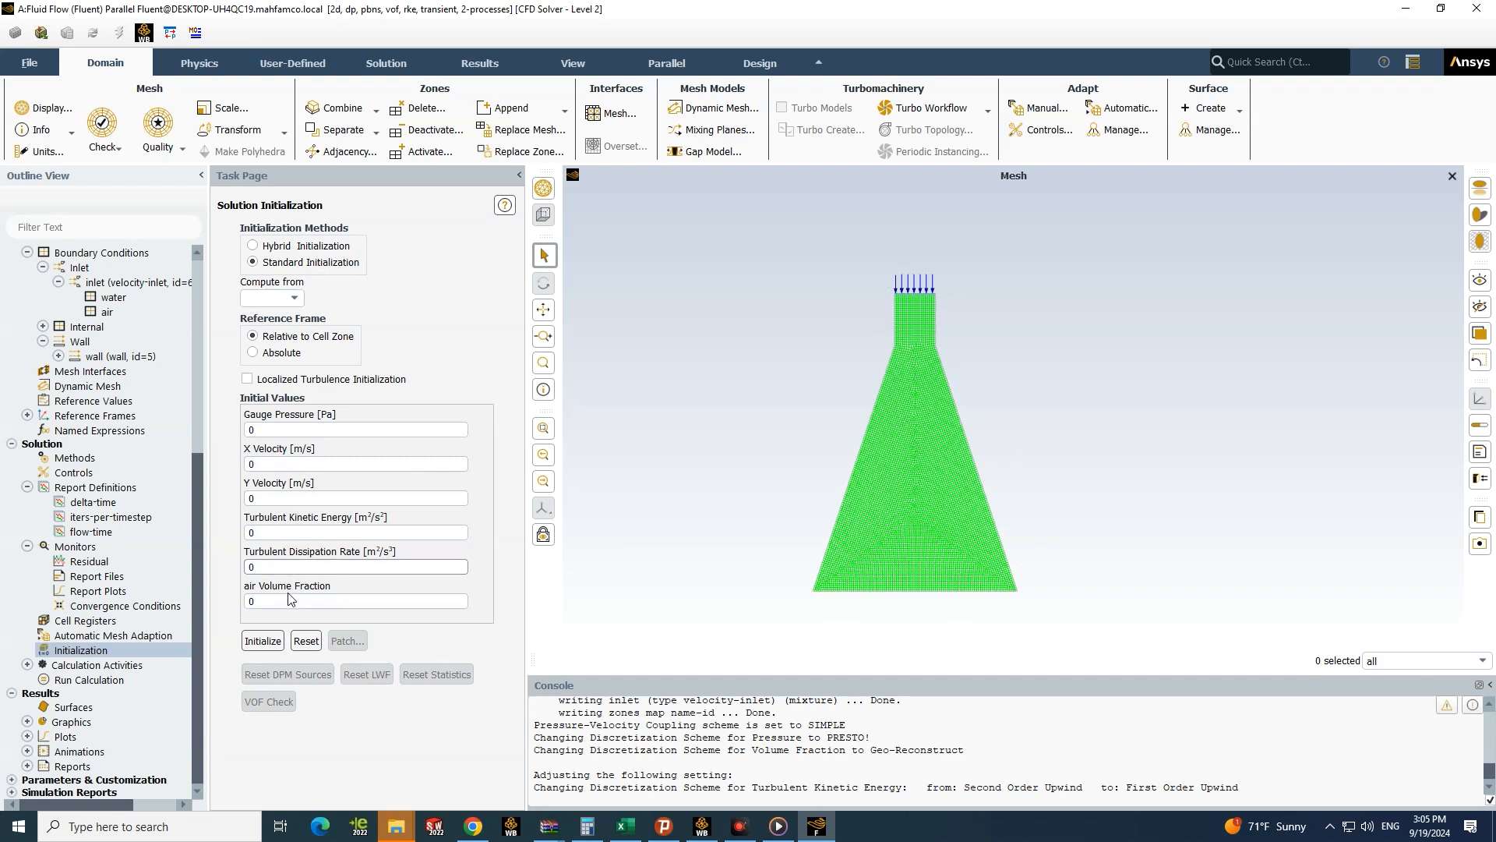
{"action": "type", "text": "1"}
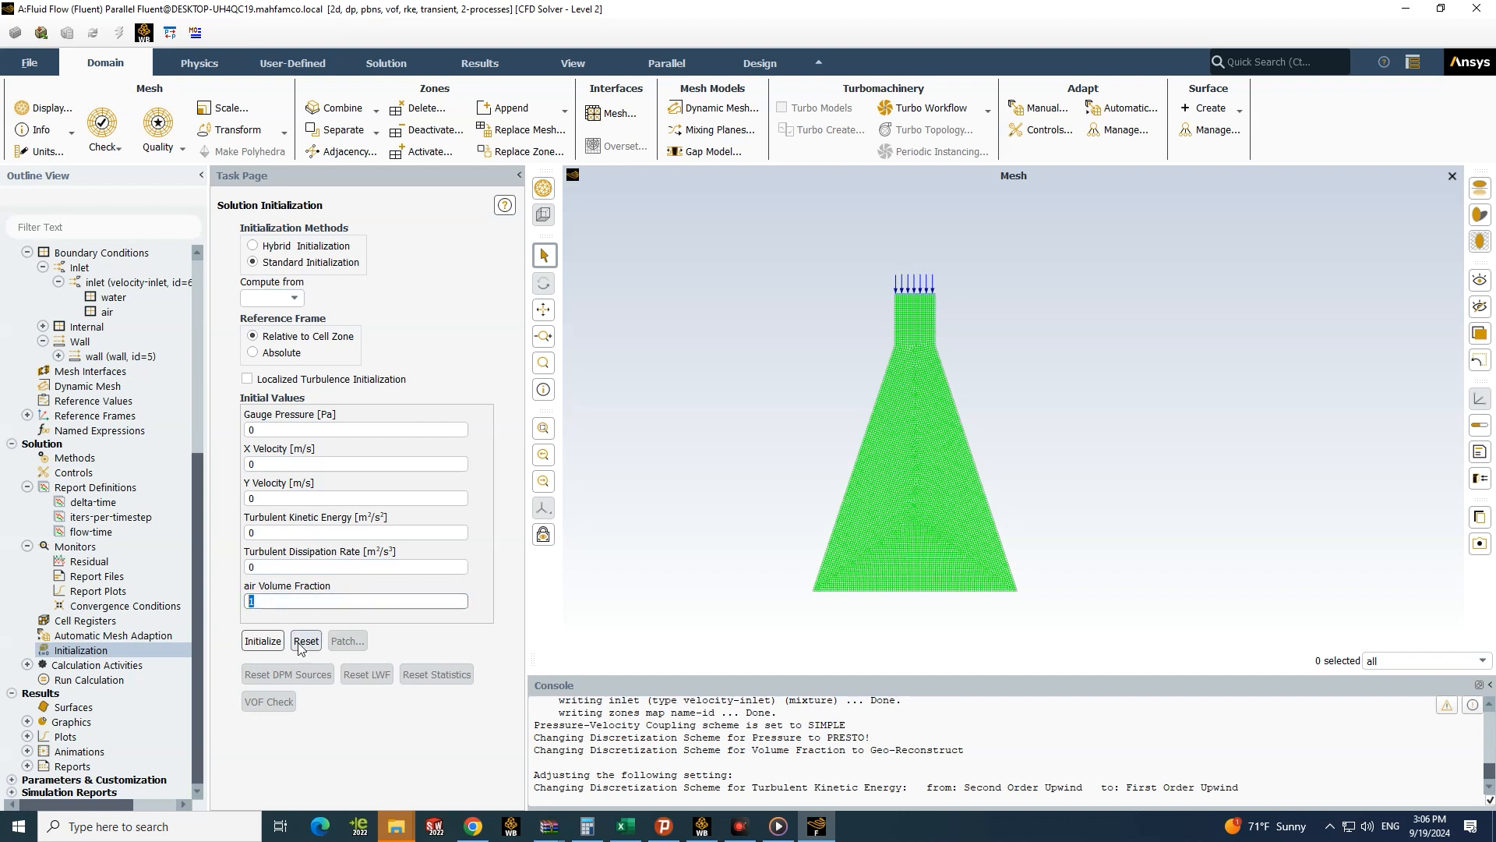
{"action": "left_click", "coordinate": [273, 641]}
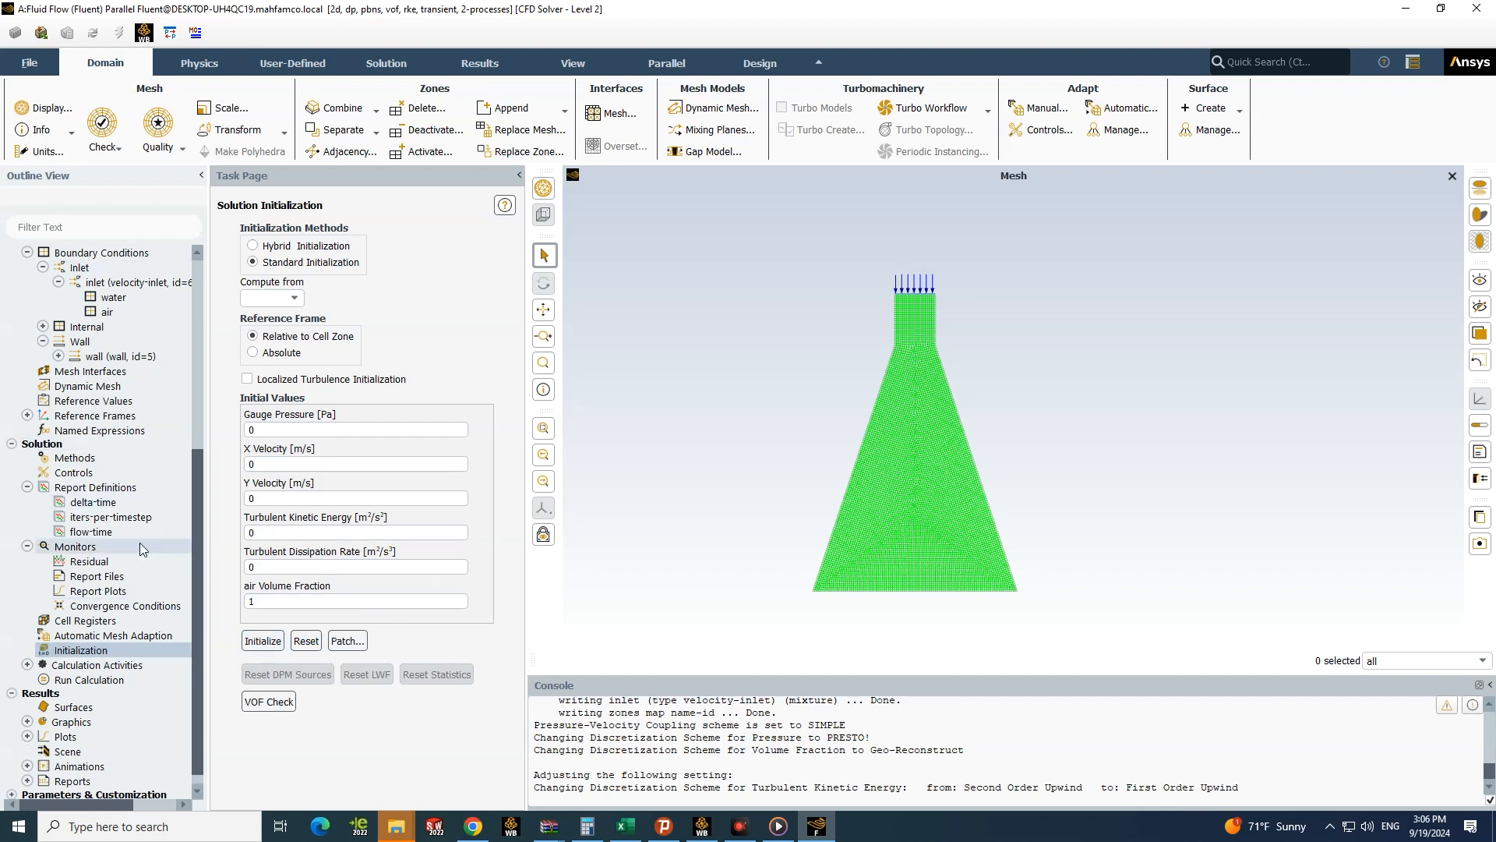
Step: Start a new solution animation definition under the calculation activities, with HSF File as the storage type
{"action": "scroll", "coordinate": [109, 616], "scroll_direction": "down", "scroll_amount": 1}
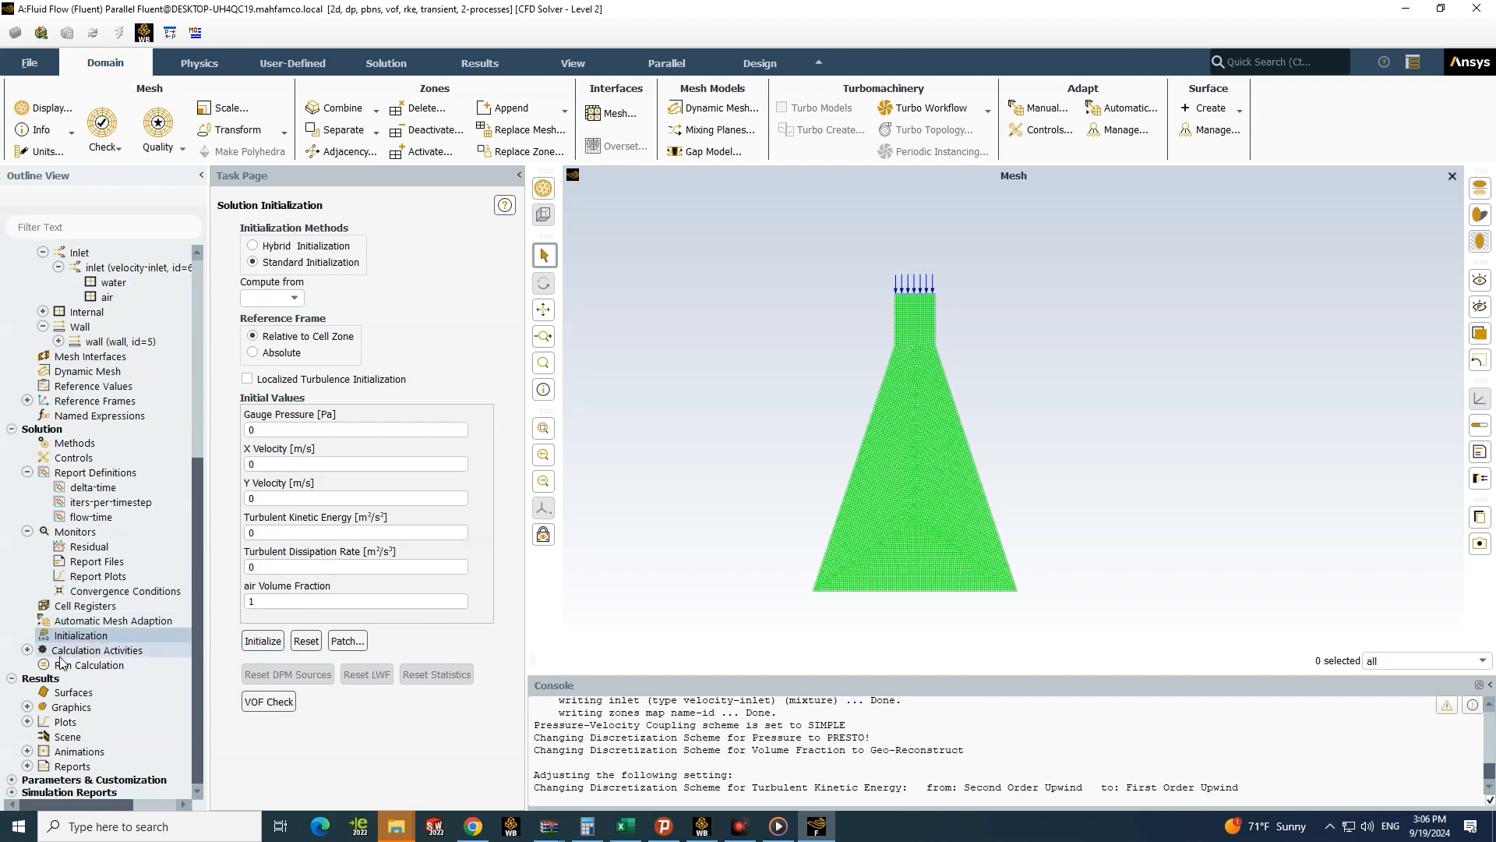
{"action": "left_click", "coordinate": [27, 650]}
{"action": "scroll", "coordinate": [94, 646], "scroll_direction": "down", "scroll_amount": 5}
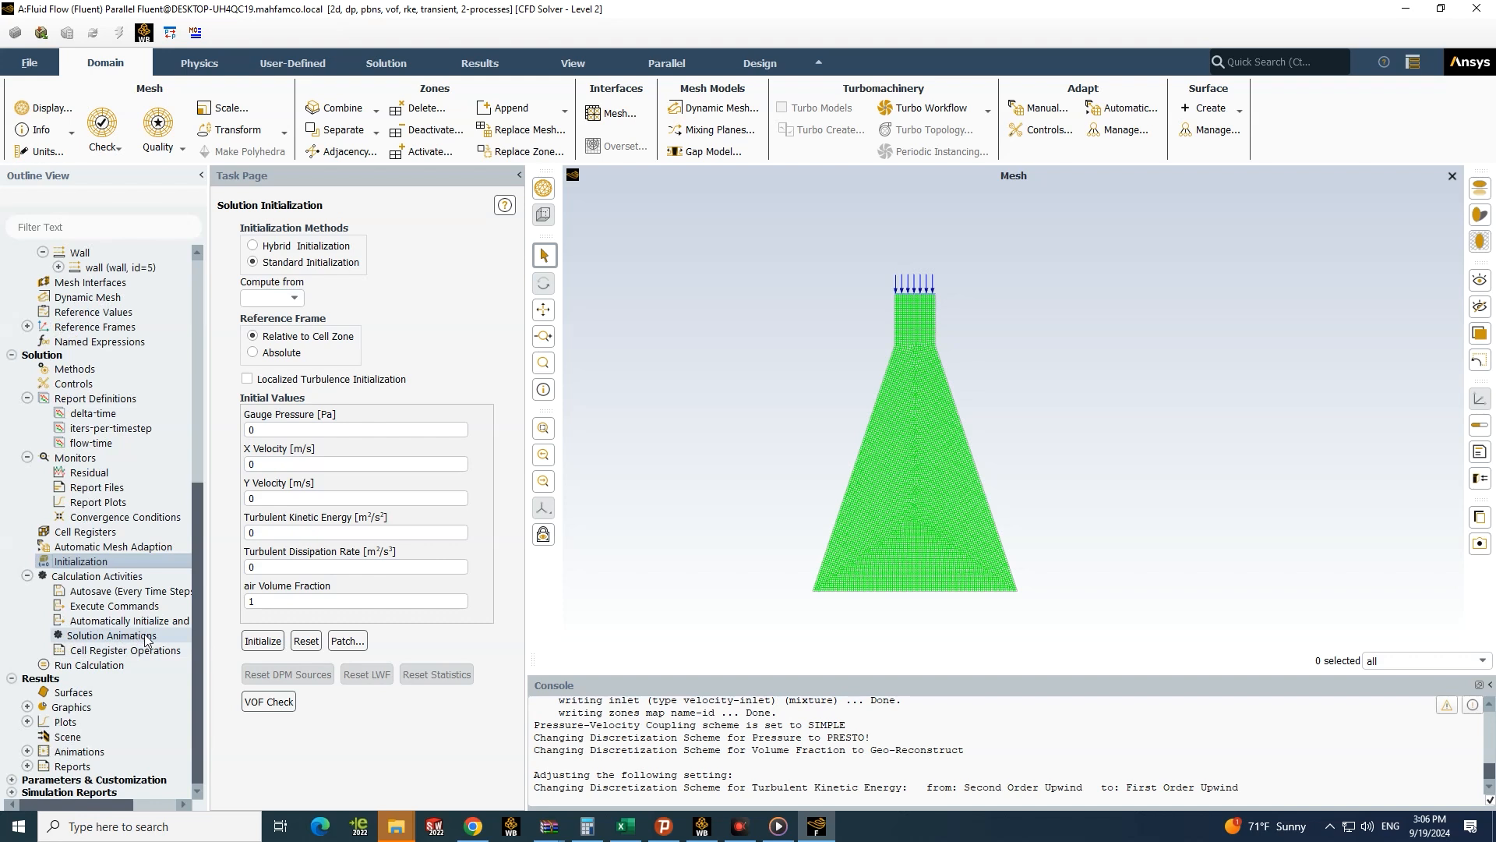
{"action": "double_click", "coordinate": [145, 635]}
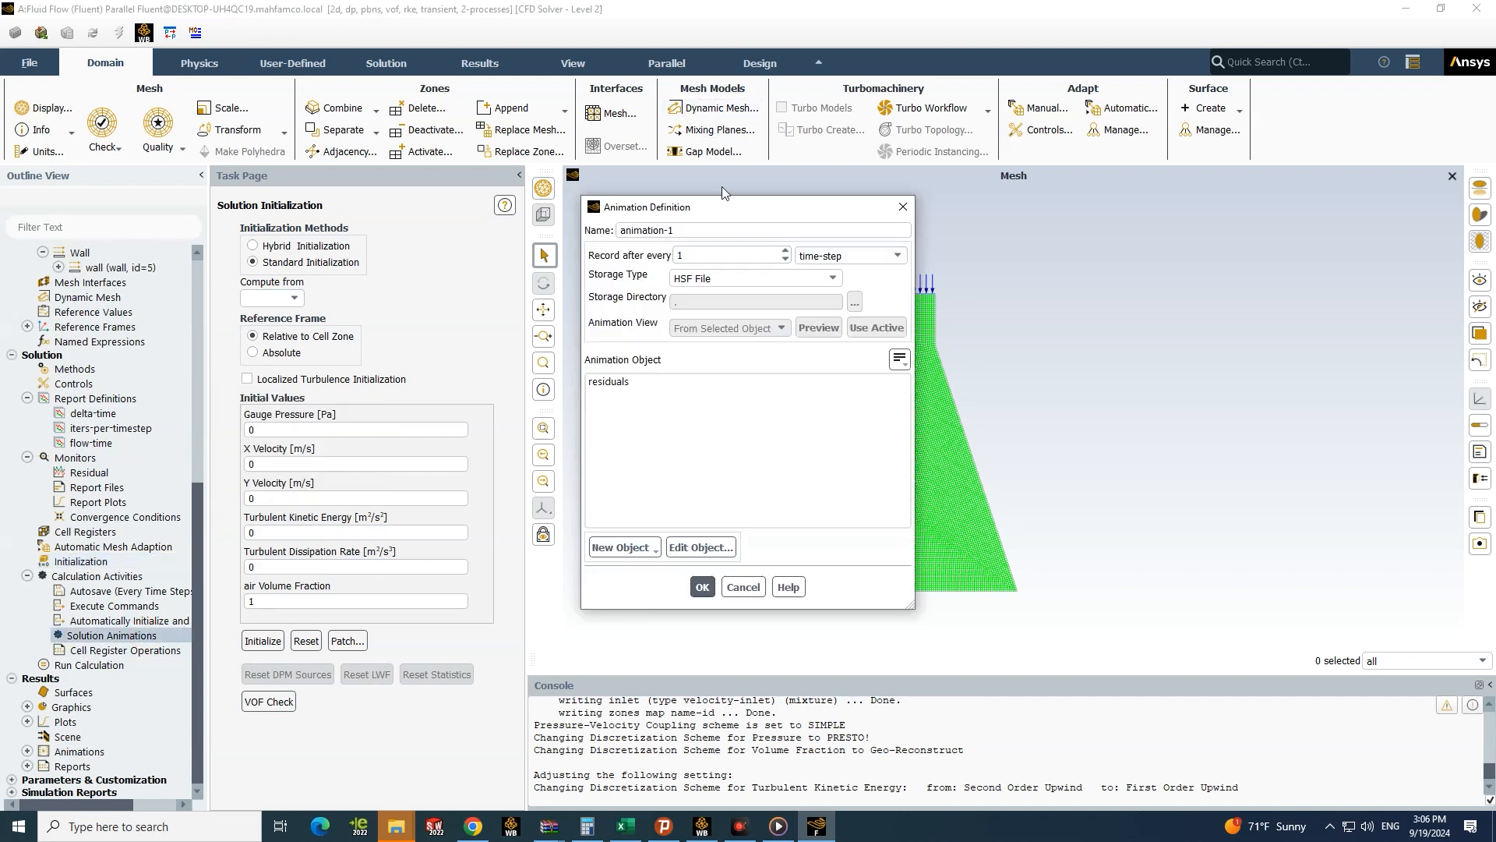
{"action": "left_click_drag", "start_coordinate": [735, 209], "coordinate": [964, 216]}
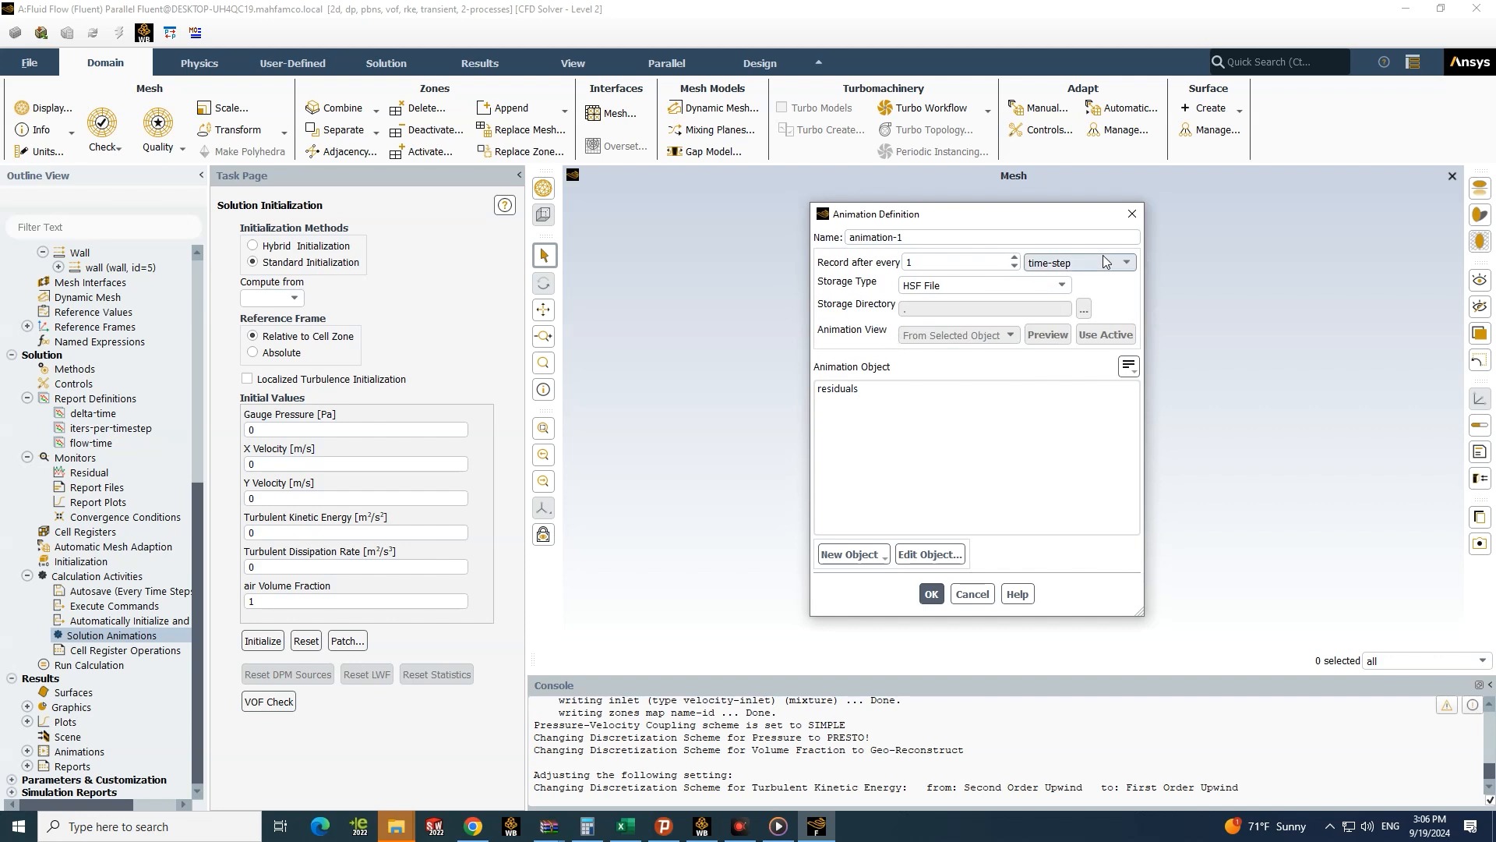
{"action": "left_click", "coordinate": [1011, 282]}
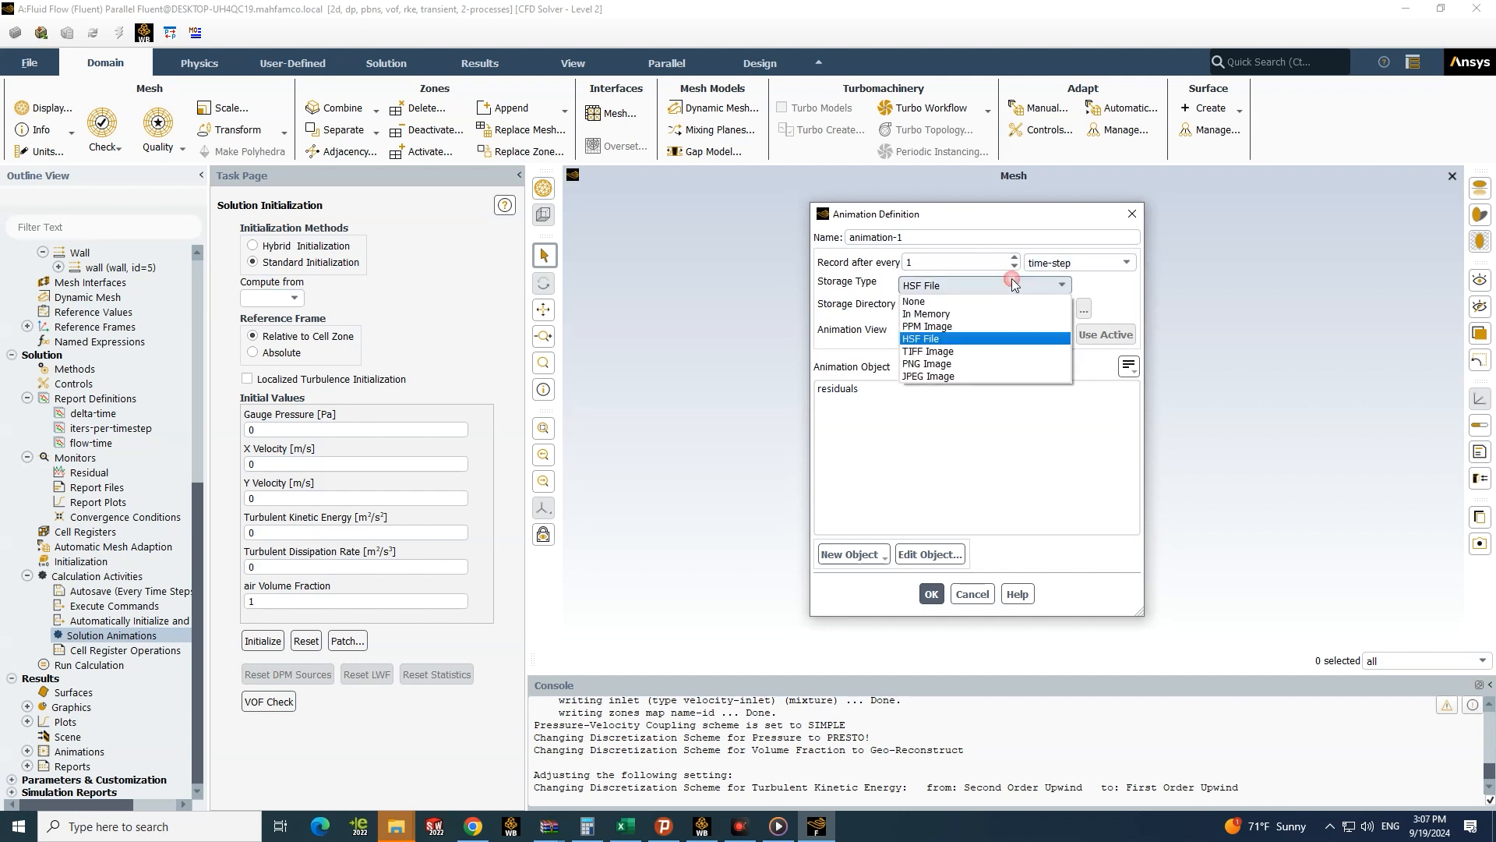
{"action": "left_click", "coordinate": [955, 343]}
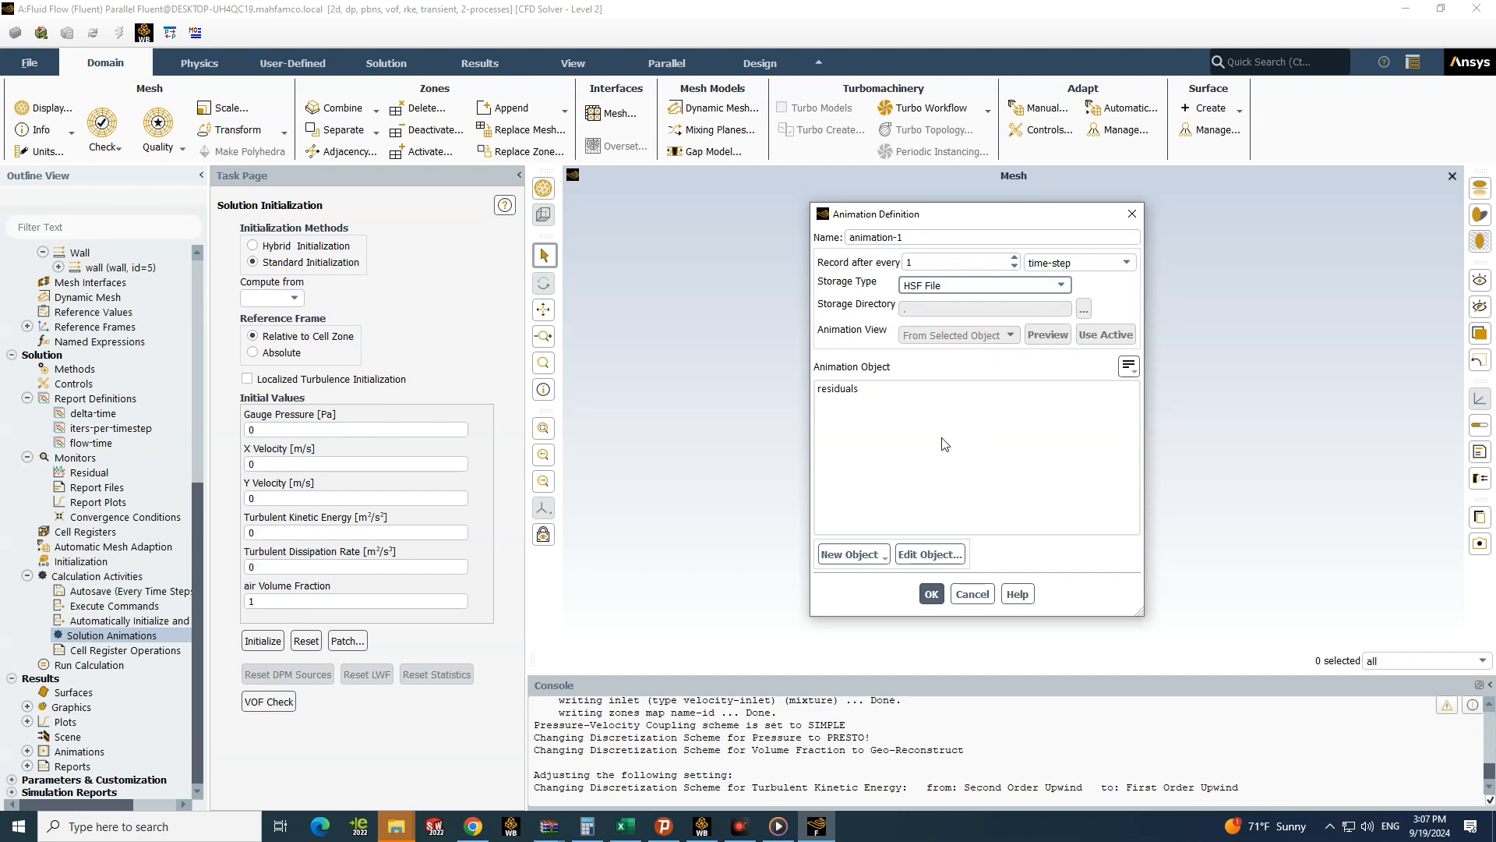
Step: Create and display a contour object of the water phase's volume fraction for the animation, and clear the view of the plot
{"action": "left_click", "coordinate": [852, 555]}
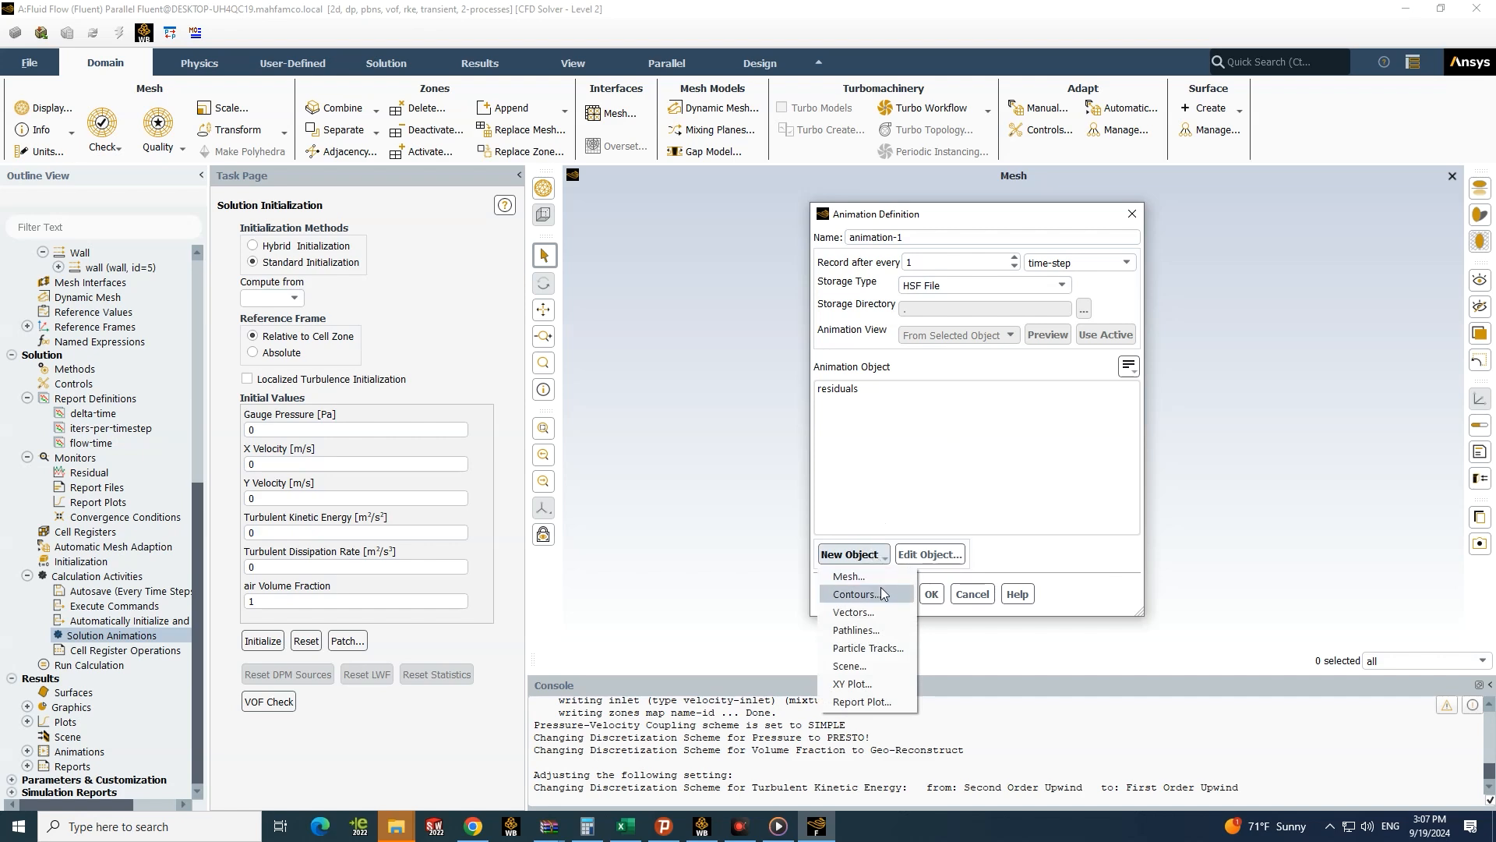
{"action": "left_click", "coordinate": [854, 594]}
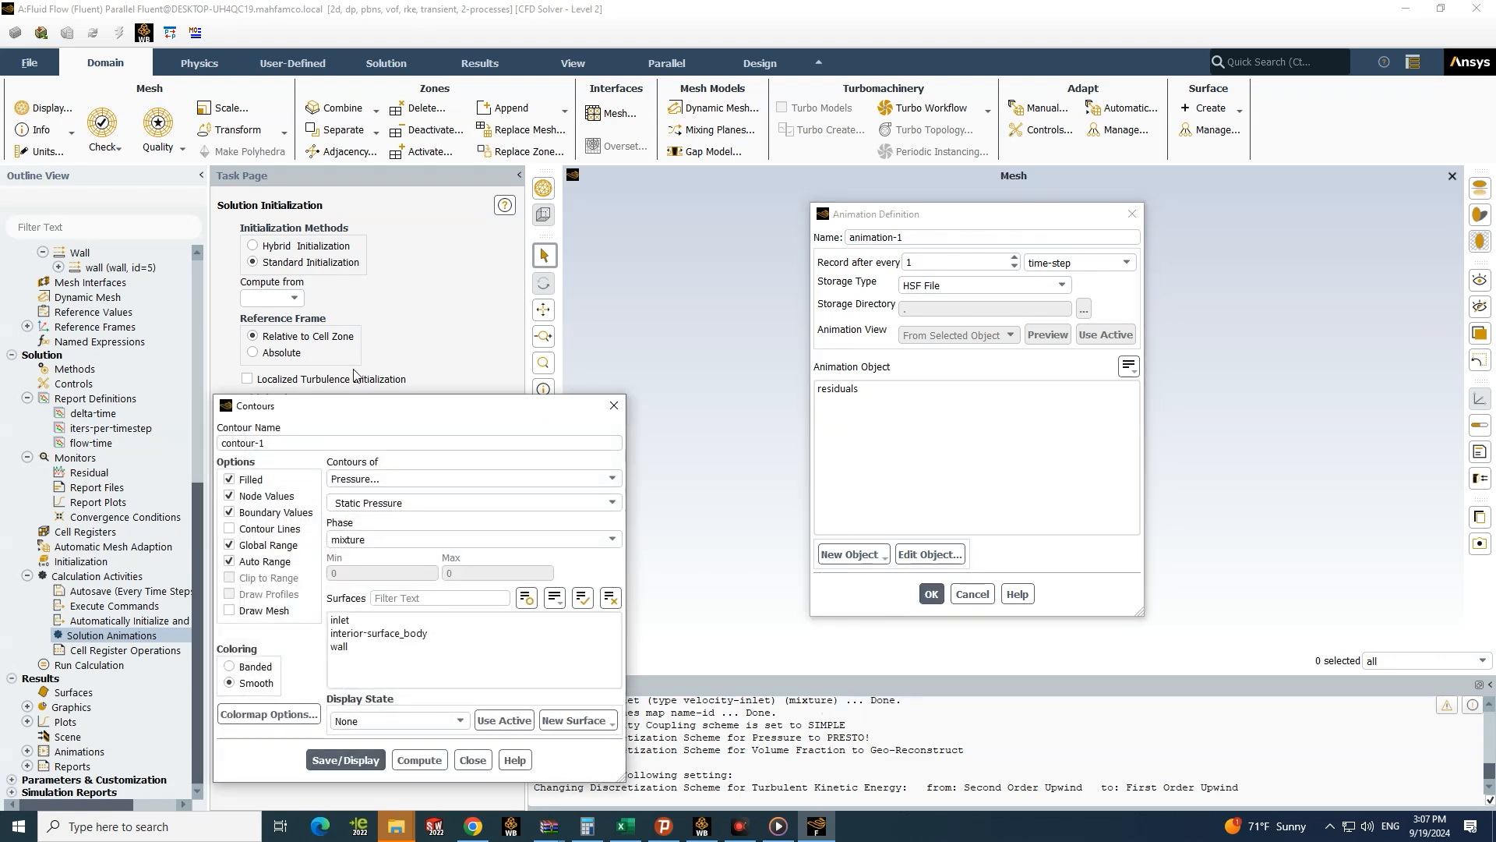
{"action": "left_click_drag", "start_coordinate": [413, 422], "coordinate": [517, 256]}
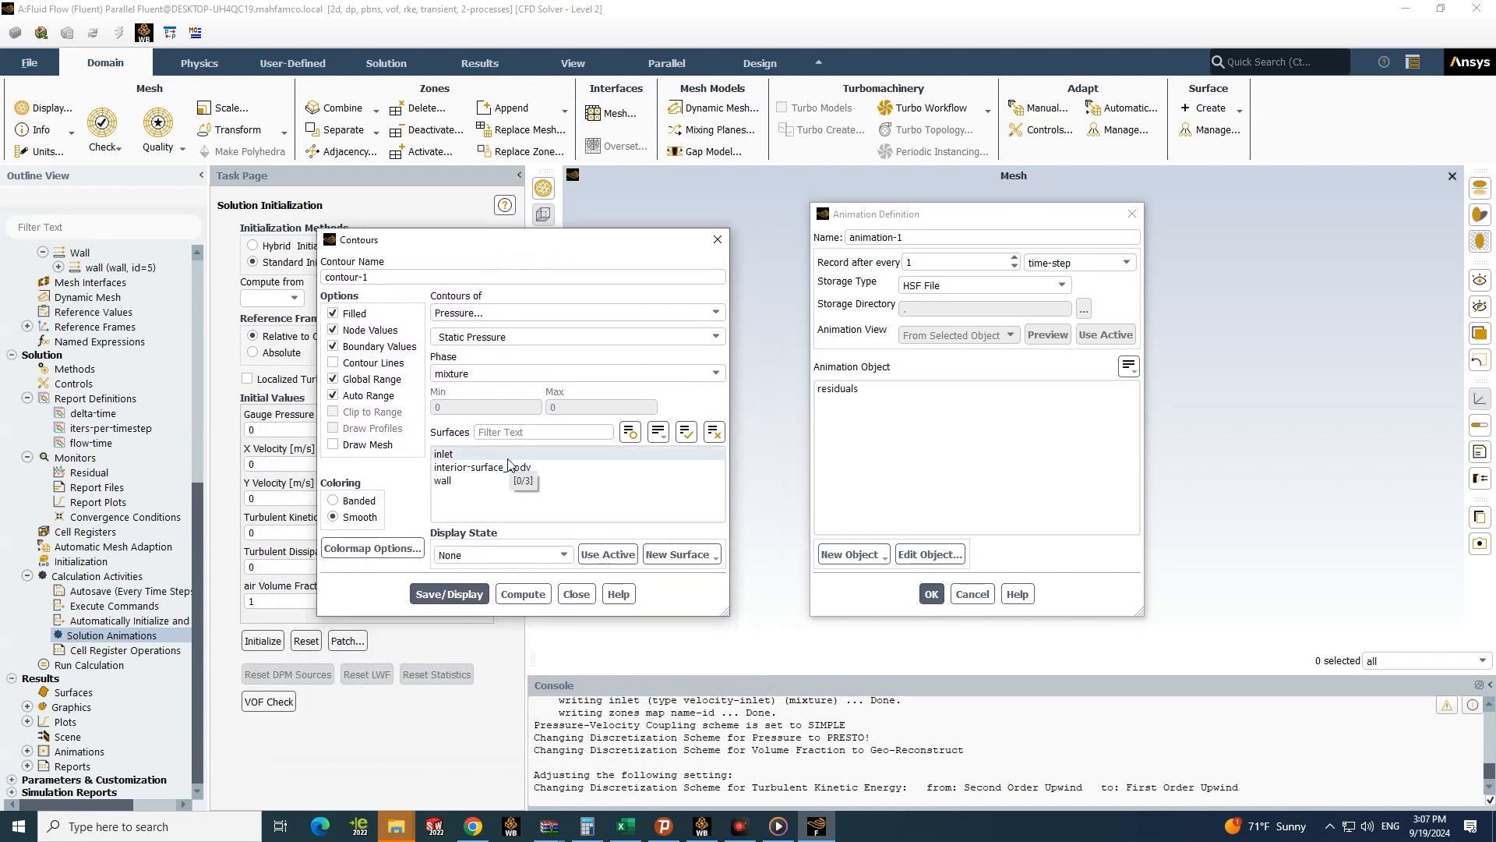
{"action": "left_click", "coordinate": [518, 311]}
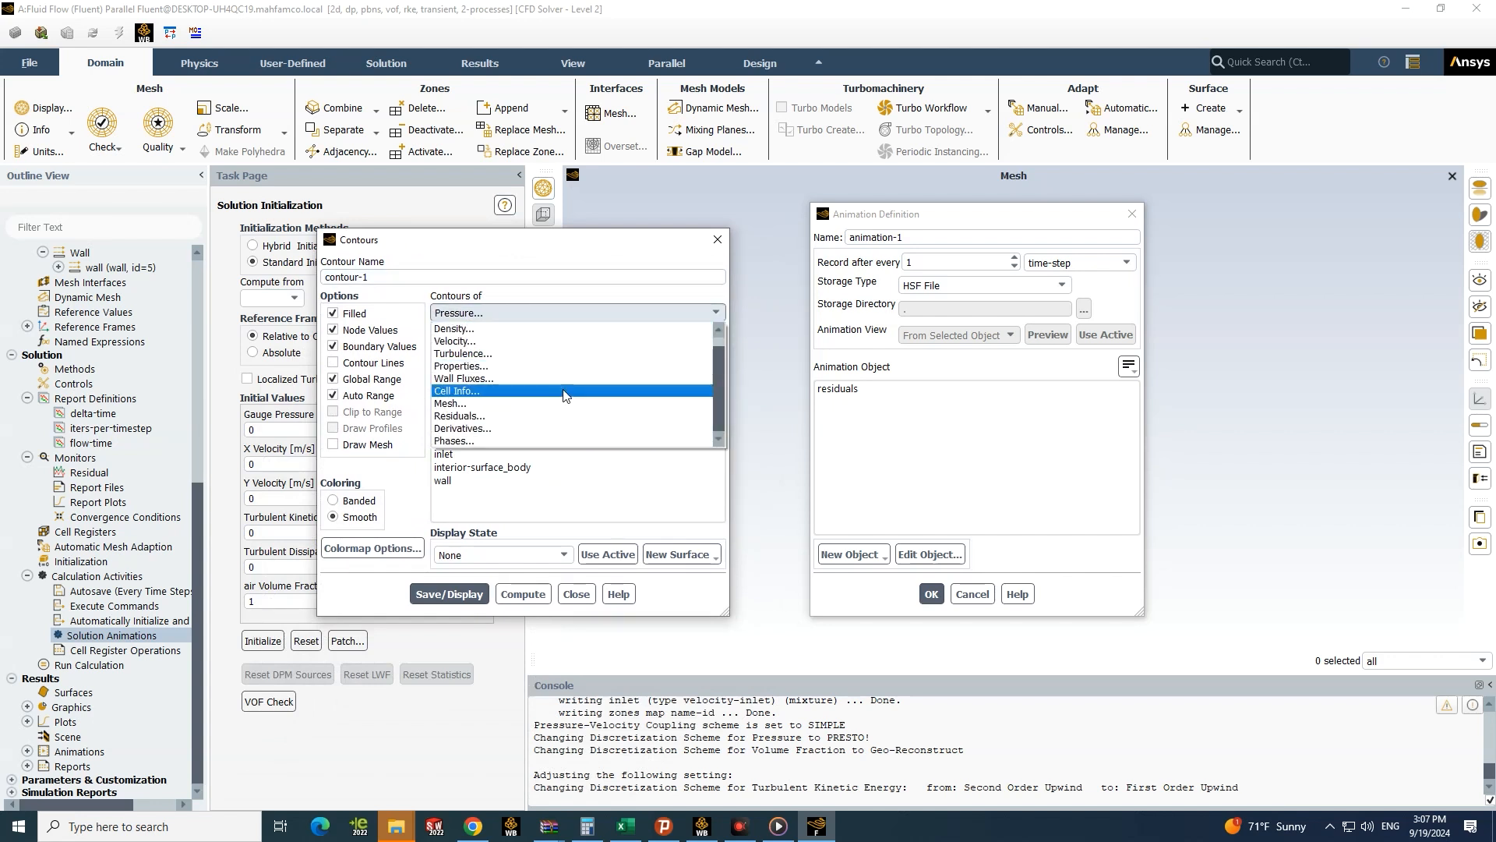
{"action": "left_click", "coordinate": [479, 446]}
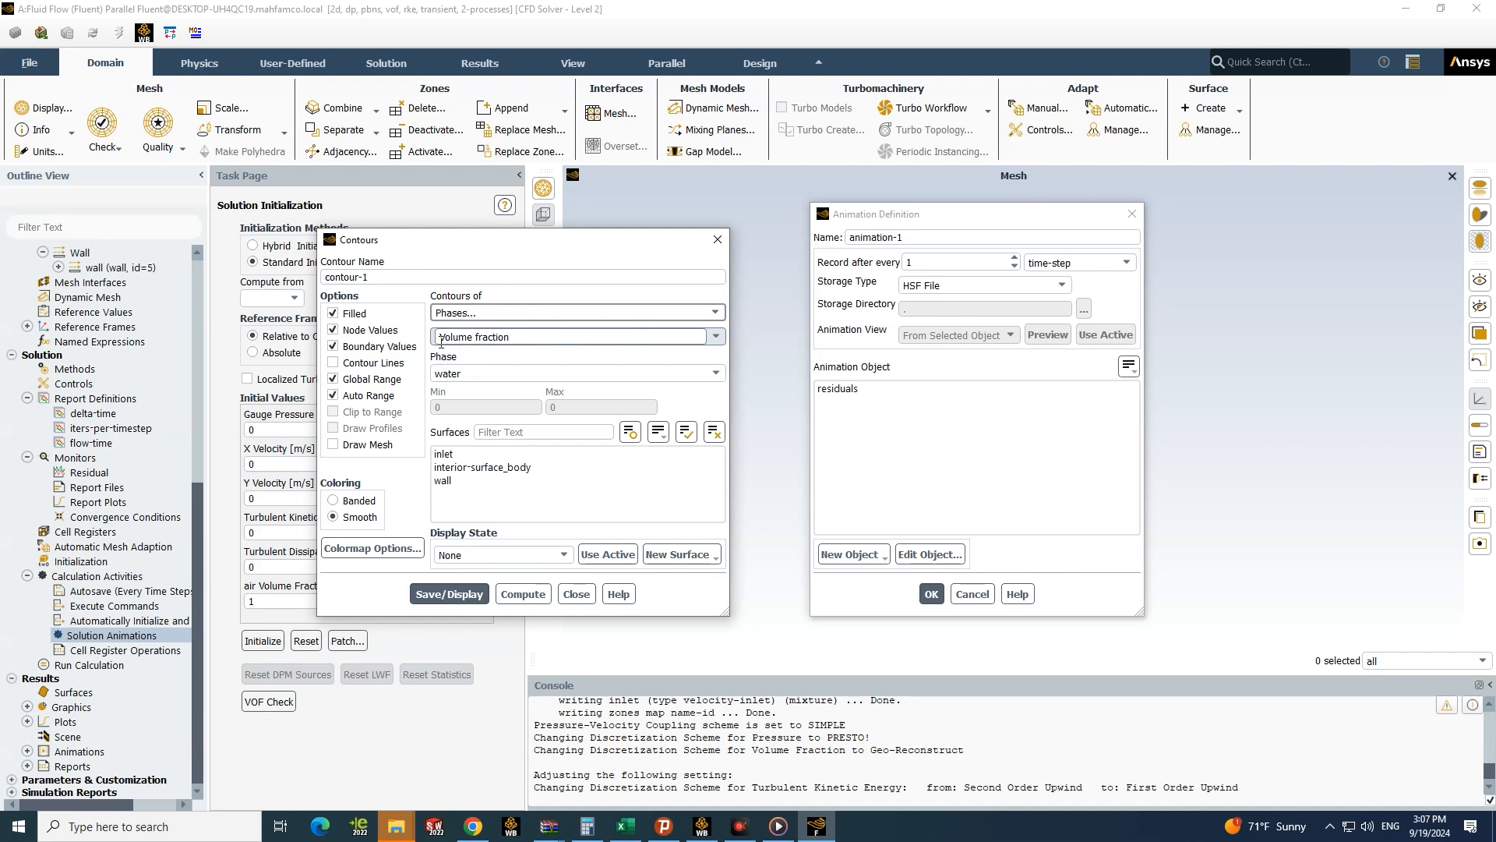
{"action": "left_click", "coordinate": [634, 369]}
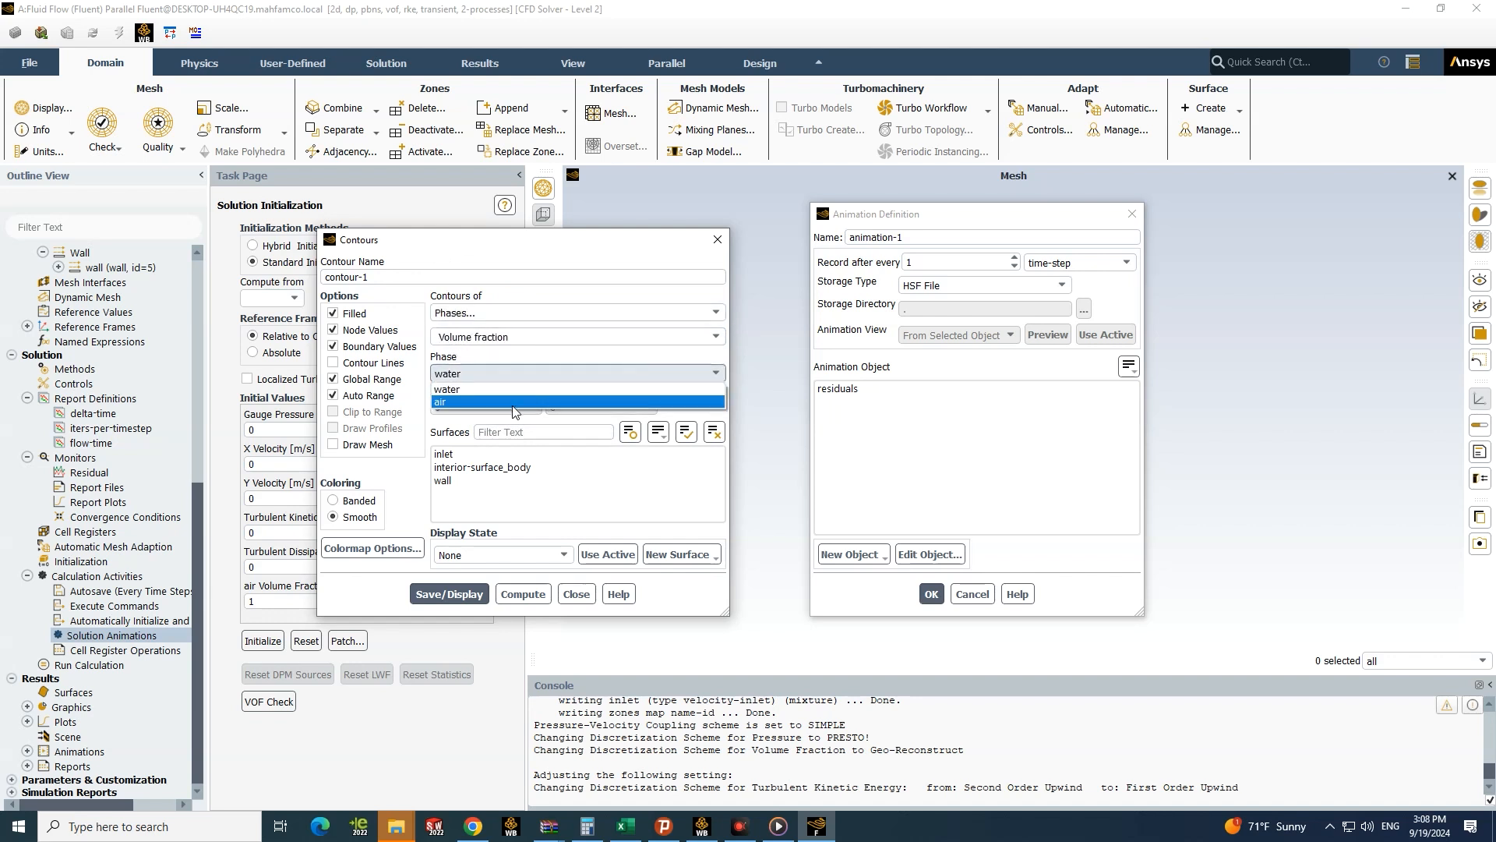
{"action": "left_click", "coordinate": [468, 390]}
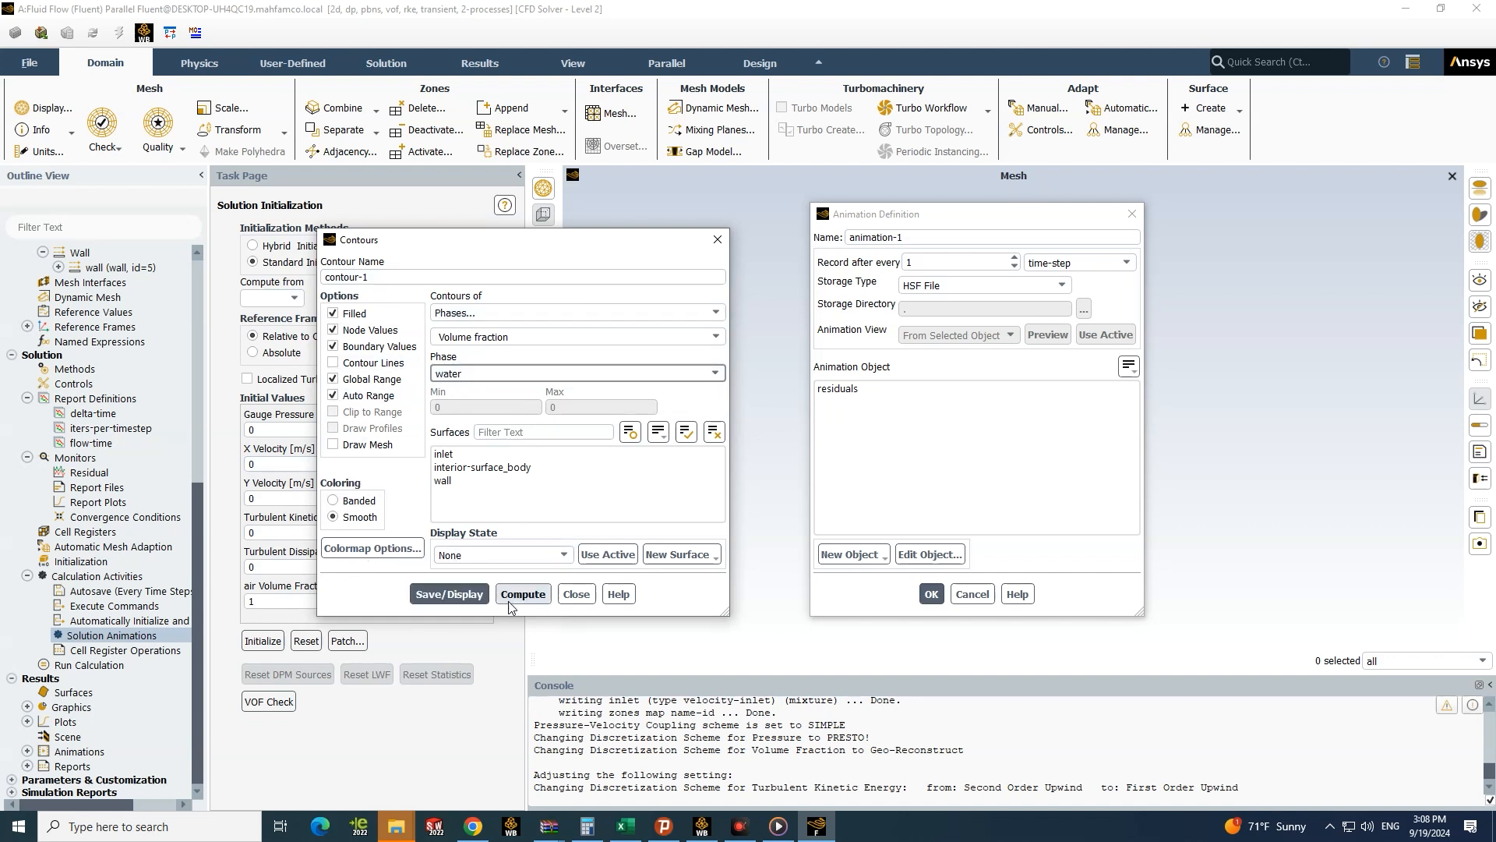
{"action": "left_click", "coordinate": [468, 594]}
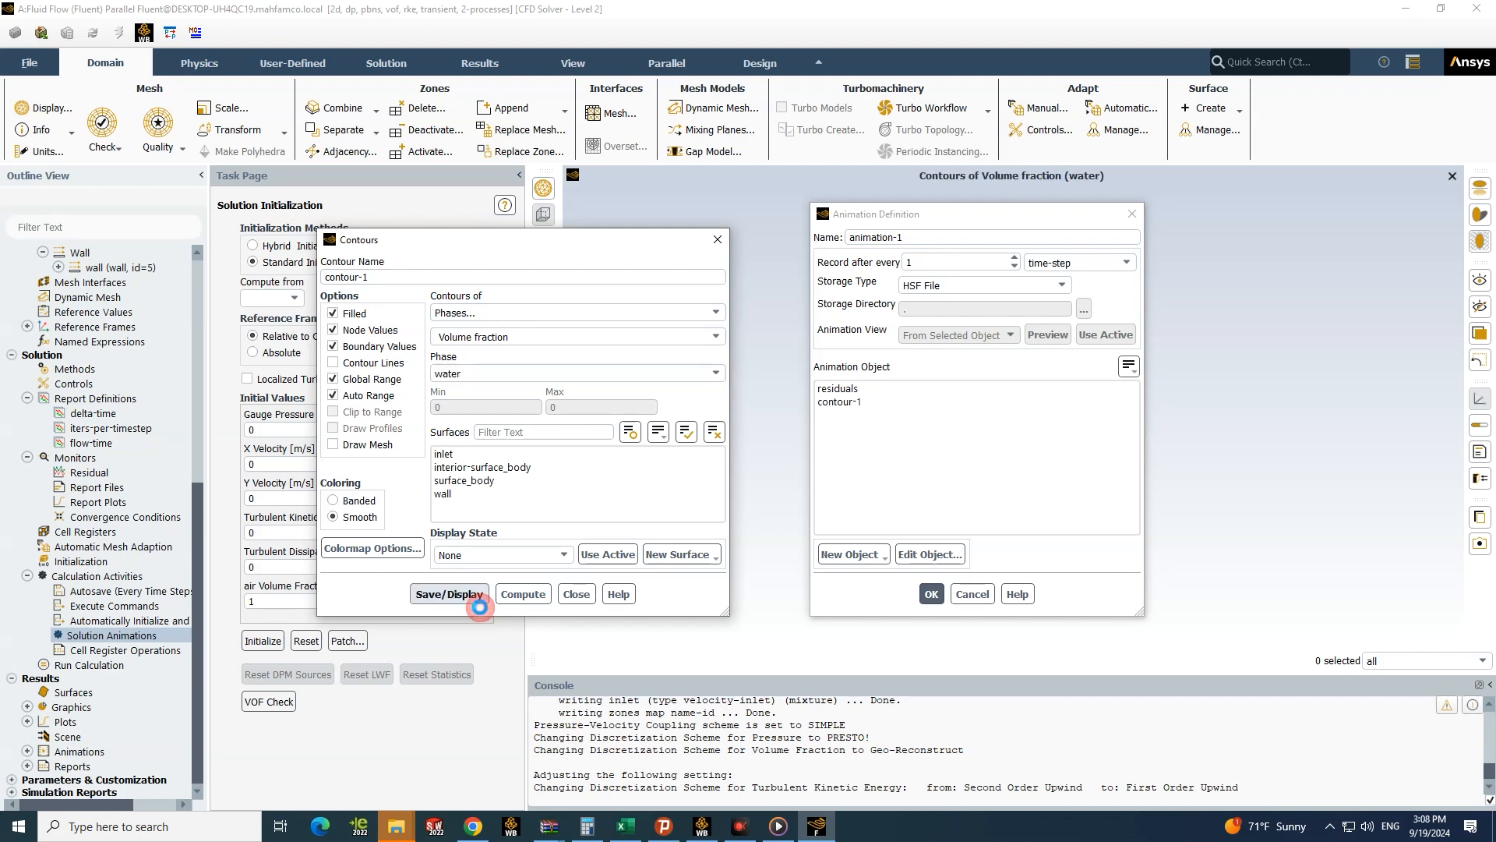
{"action": "left_click", "coordinate": [718, 239]}
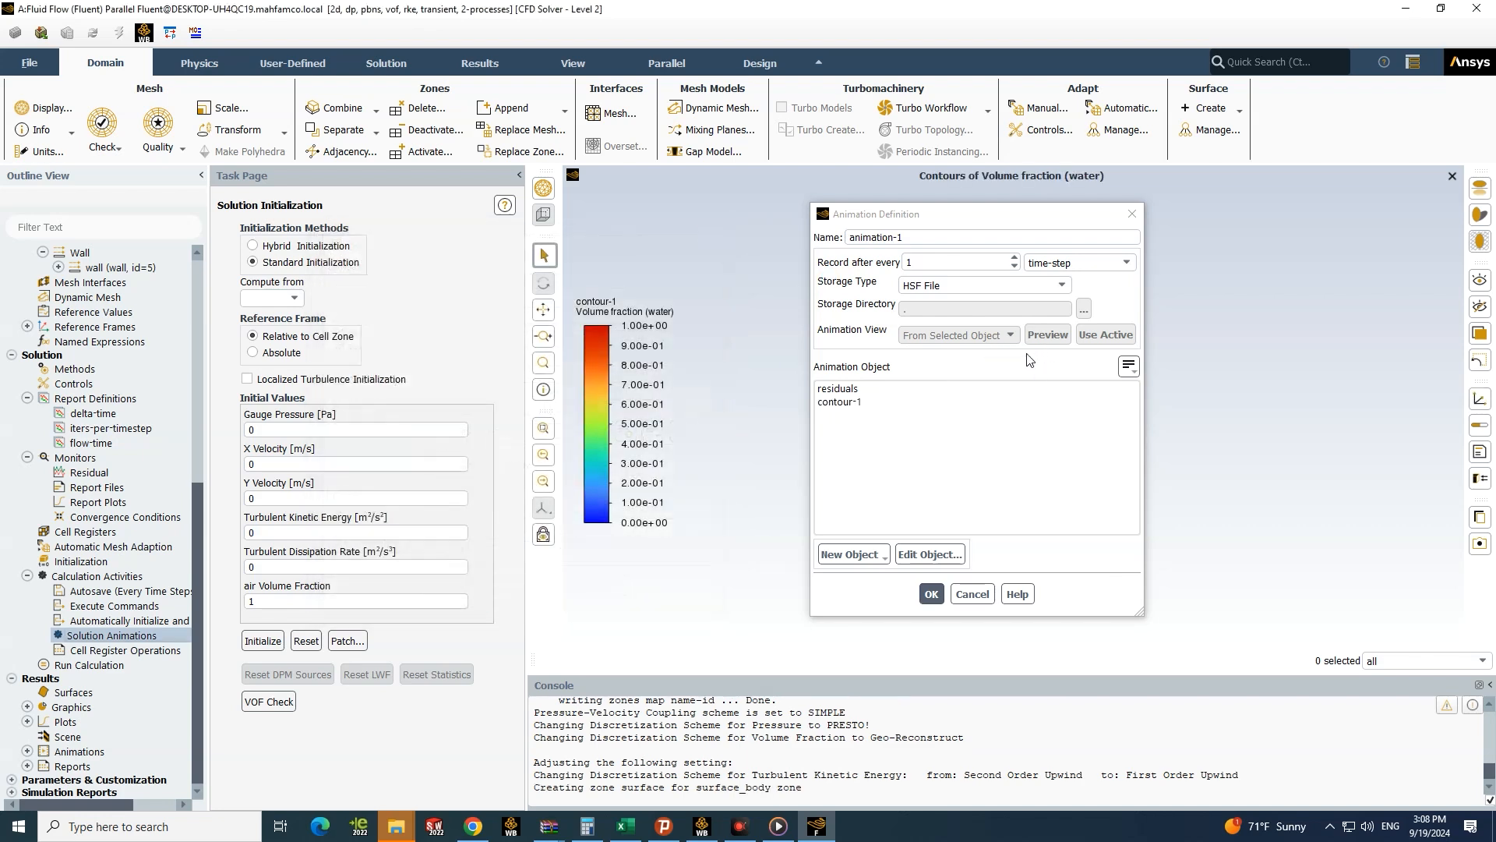
{"action": "left_click_drag", "start_coordinate": [993, 219], "coordinate": [581, 160]}
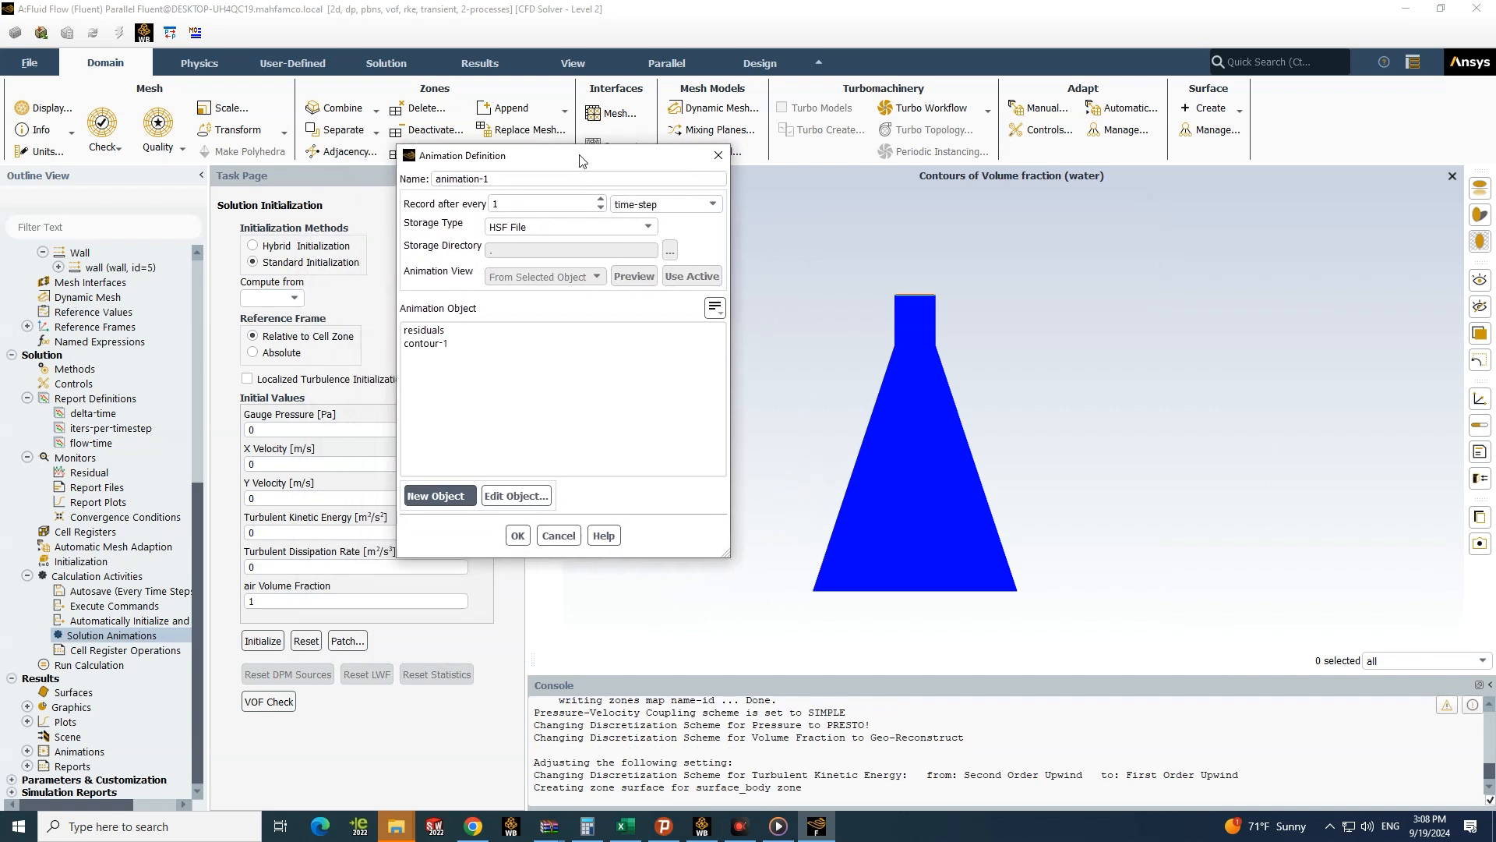
Step: Use contour-1 as the animation object recorded every time step, preview its view, and accept the animation definition
{"action": "left_click", "coordinate": [444, 330]}
{"action": "left_click", "coordinate": [442, 348]}
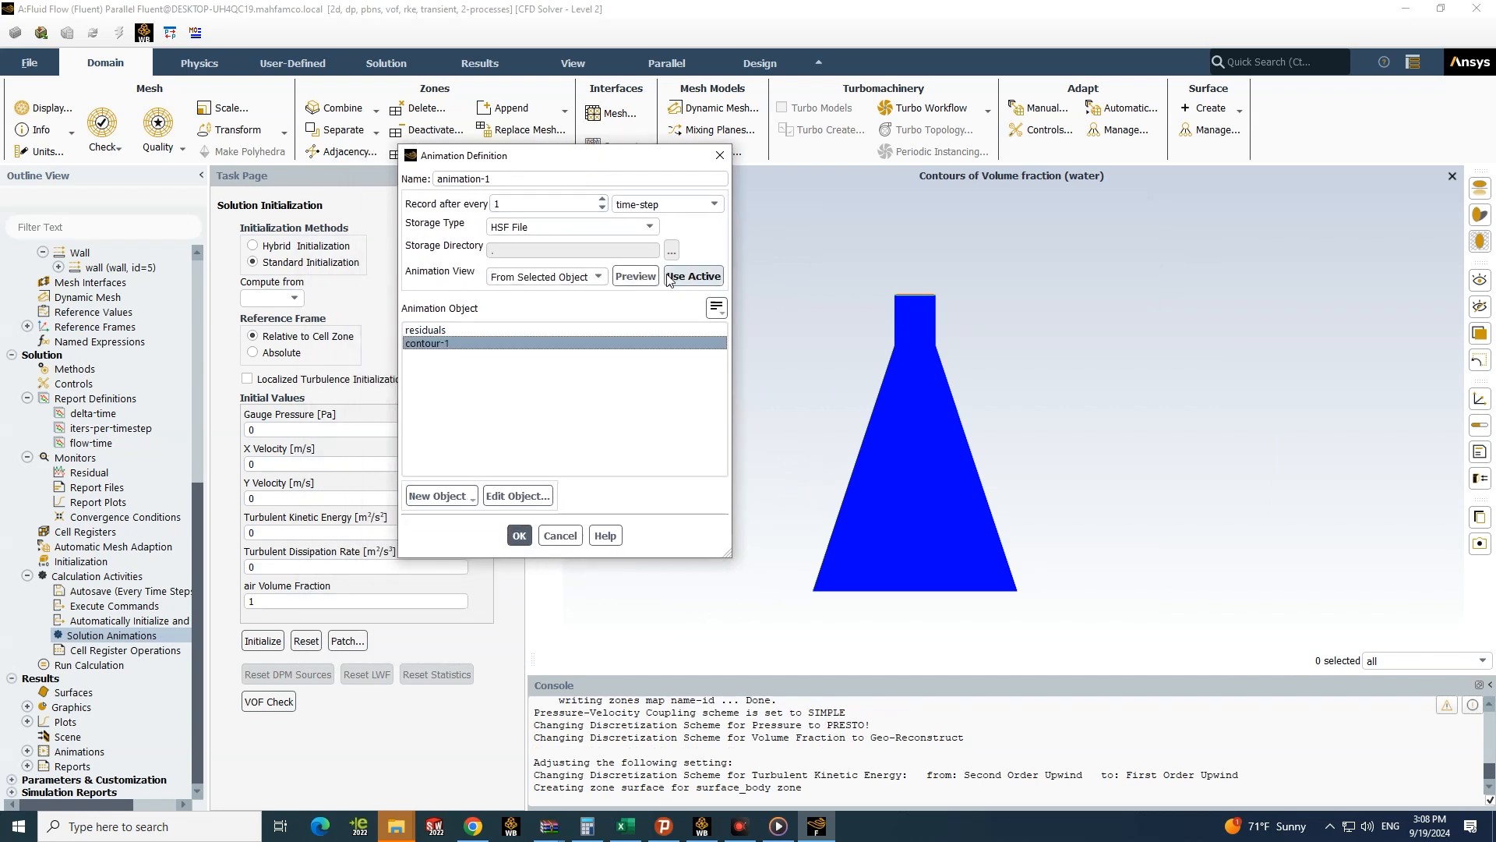
{"action": "left_click", "coordinate": [635, 275]}
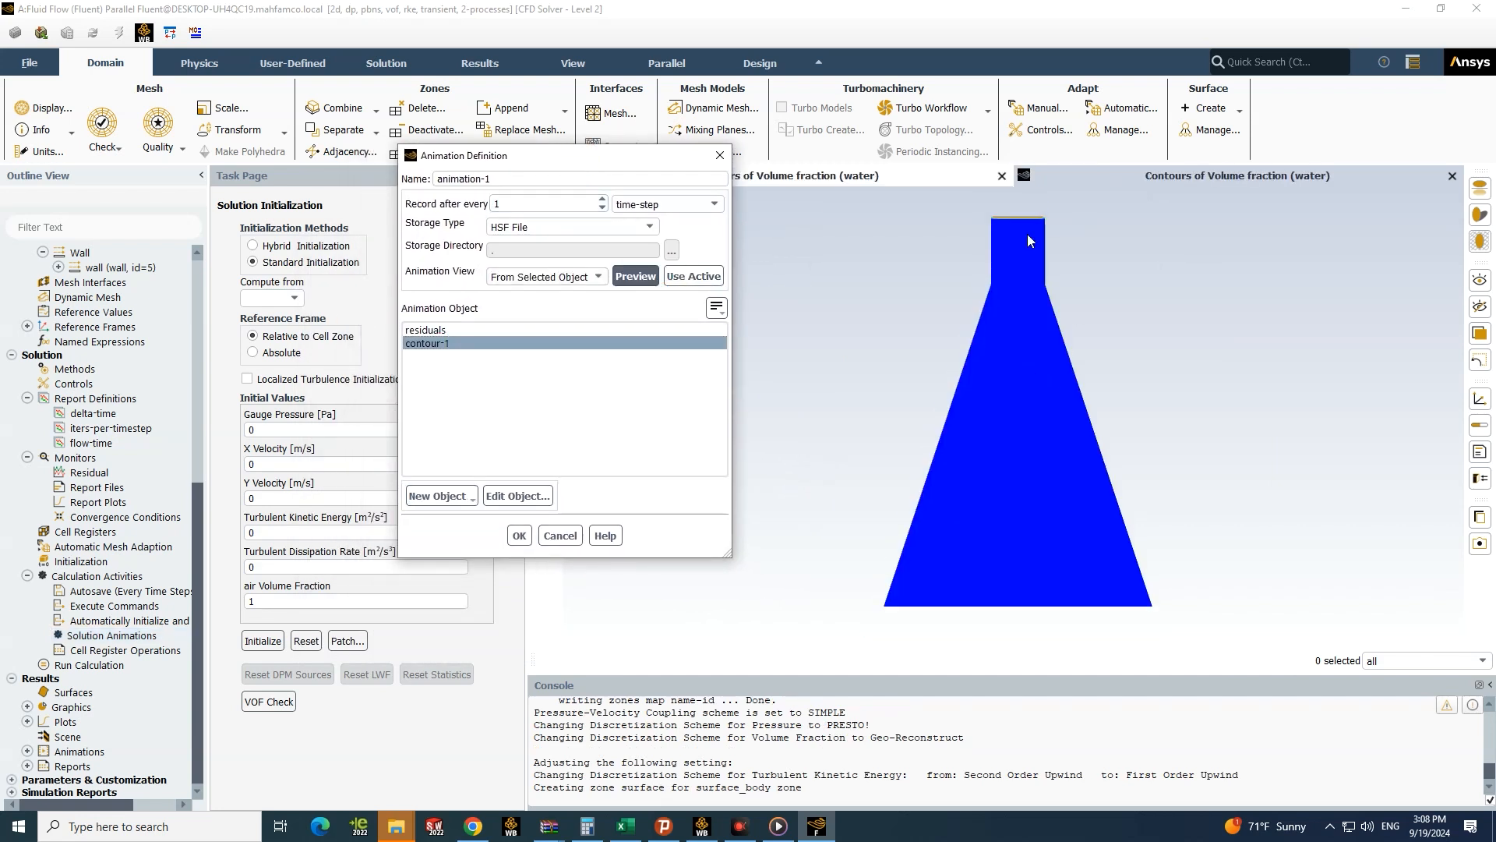
{"action": "scroll", "coordinate": [1022, 209], "scroll_direction": "up", "scroll_amount": 10}
{"action": "scroll", "coordinate": [1002, 204], "scroll_direction": "up", "scroll_amount": 3}
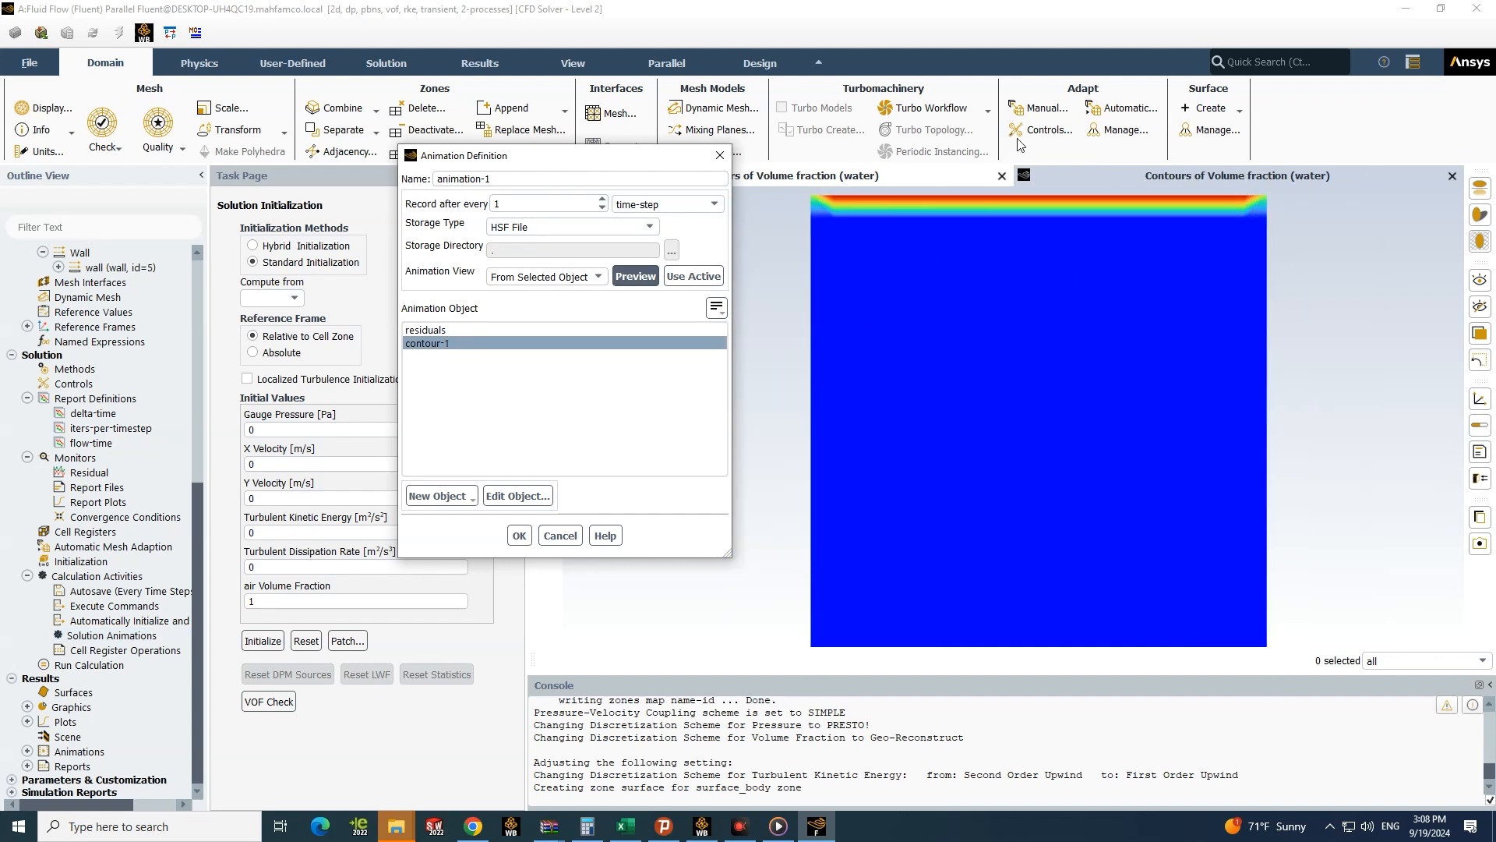
{"action": "scroll", "coordinate": [1171, 274], "scroll_direction": "down", "scroll_amount": 5}
{"action": "scroll", "coordinate": [1210, 381], "scroll_direction": "down", "scroll_amount": 5}
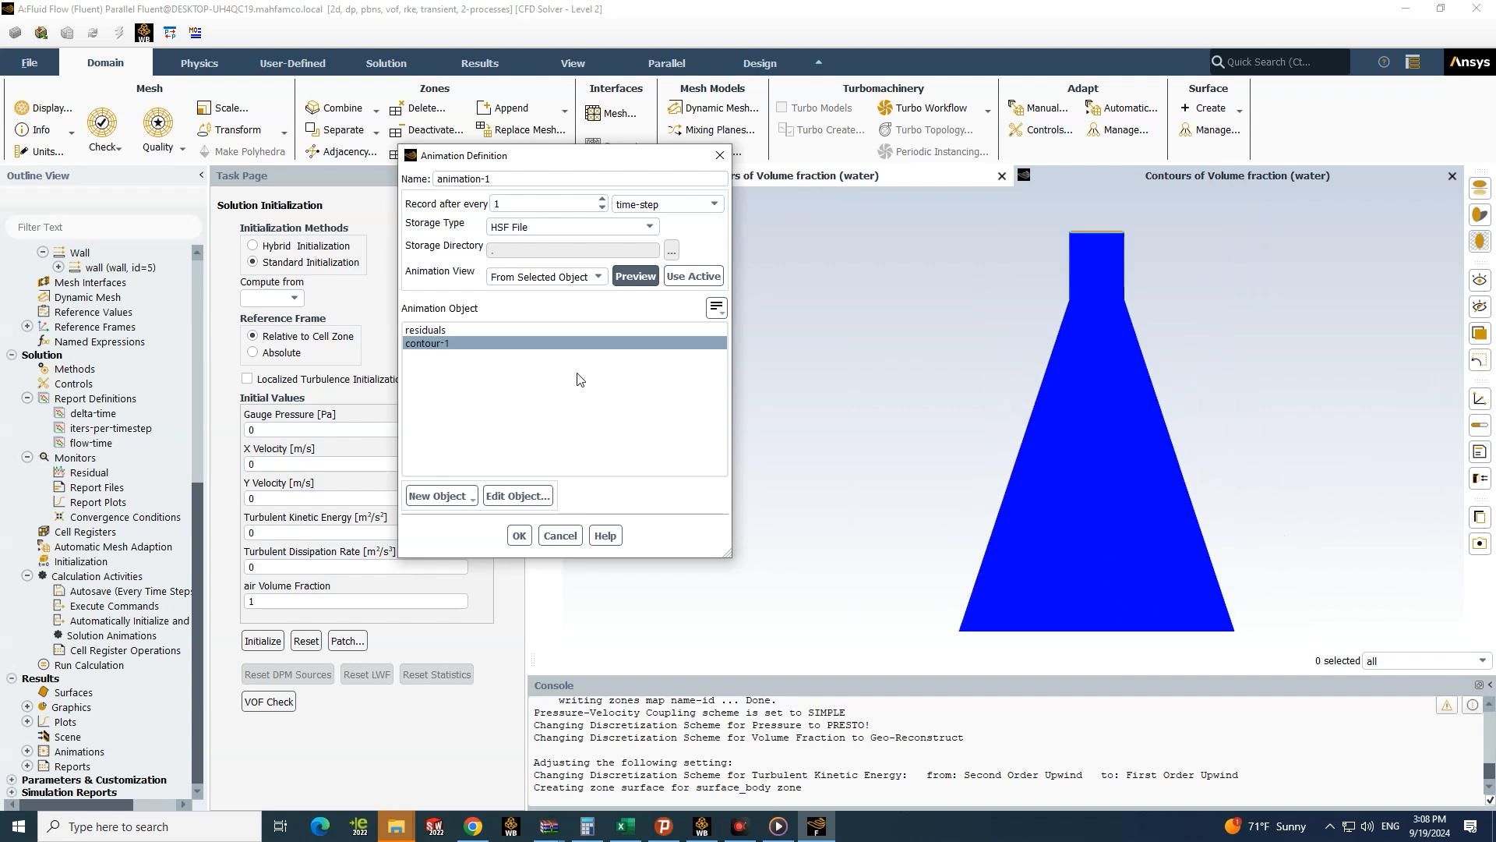
{"action": "left_click", "coordinate": [518, 536]}
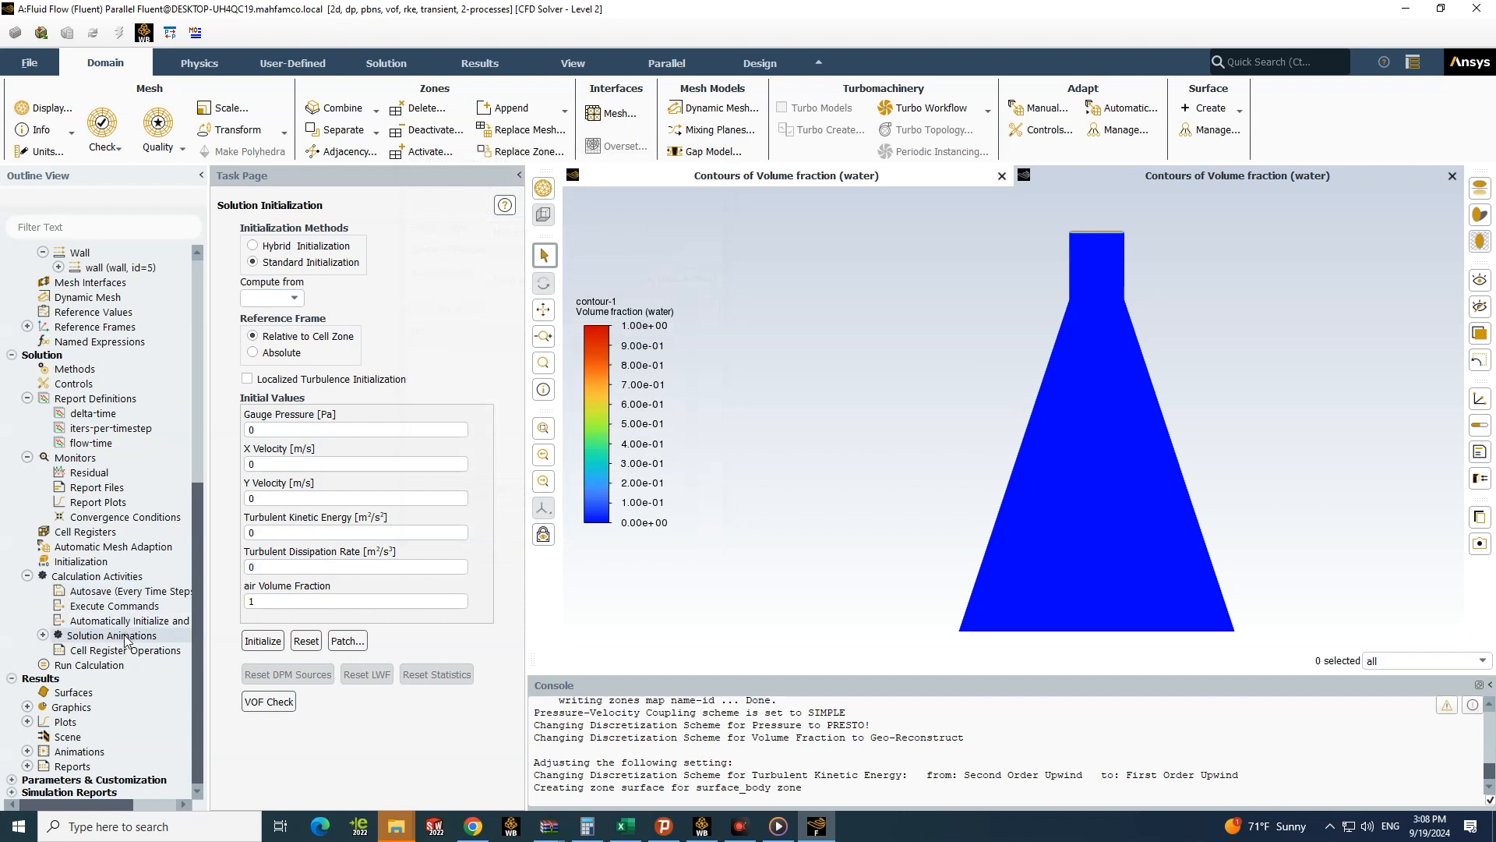
Step: Set the time step size of the run calculation to 0.01 s
{"action": "double_click", "coordinate": [113, 579]}
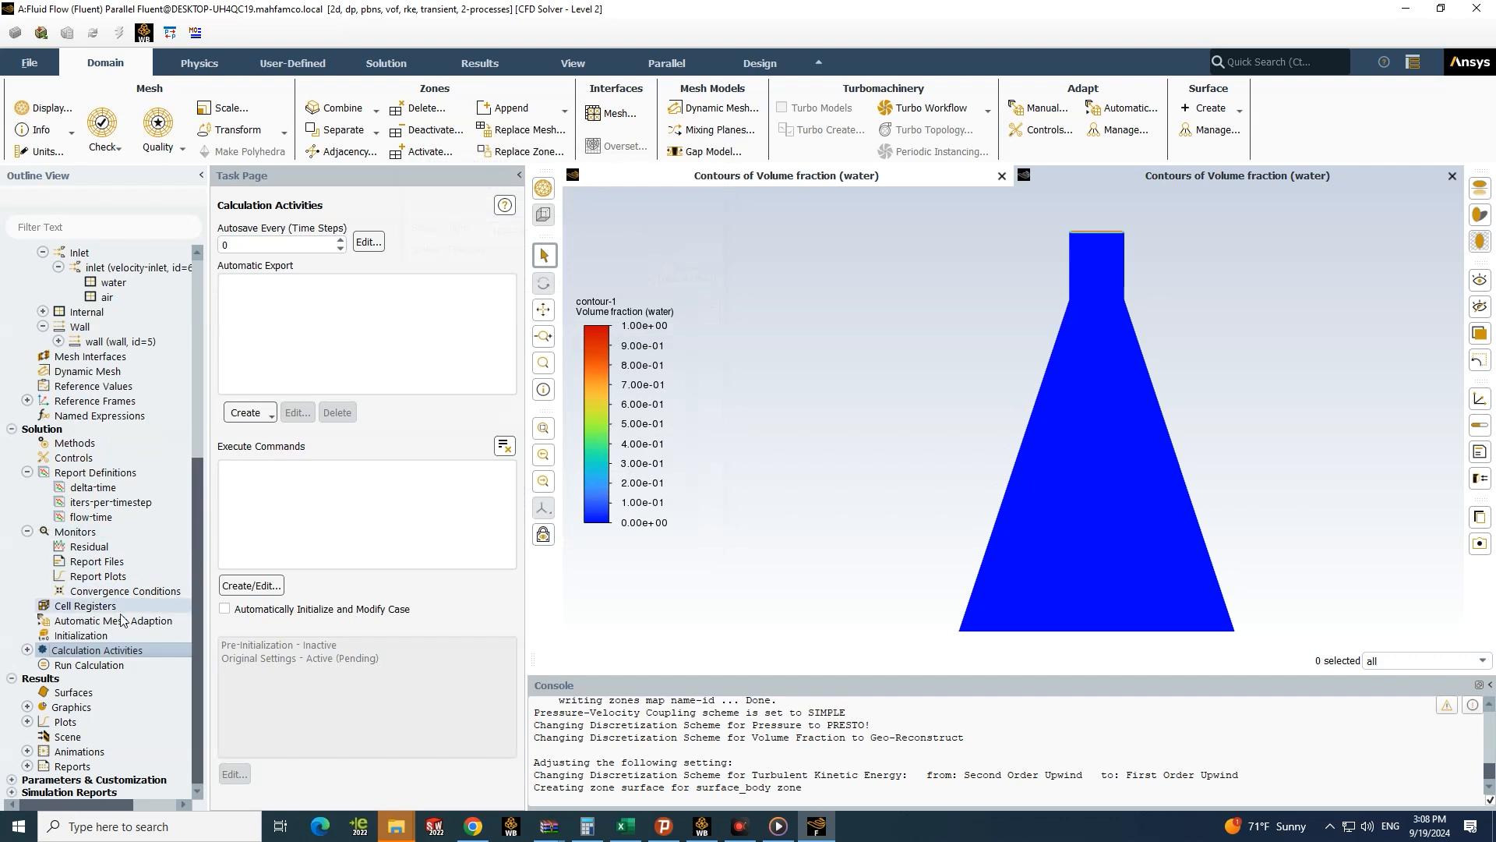
{"action": "left_click", "coordinate": [88, 667]}
{"action": "double_click", "coordinate": [87, 668]}
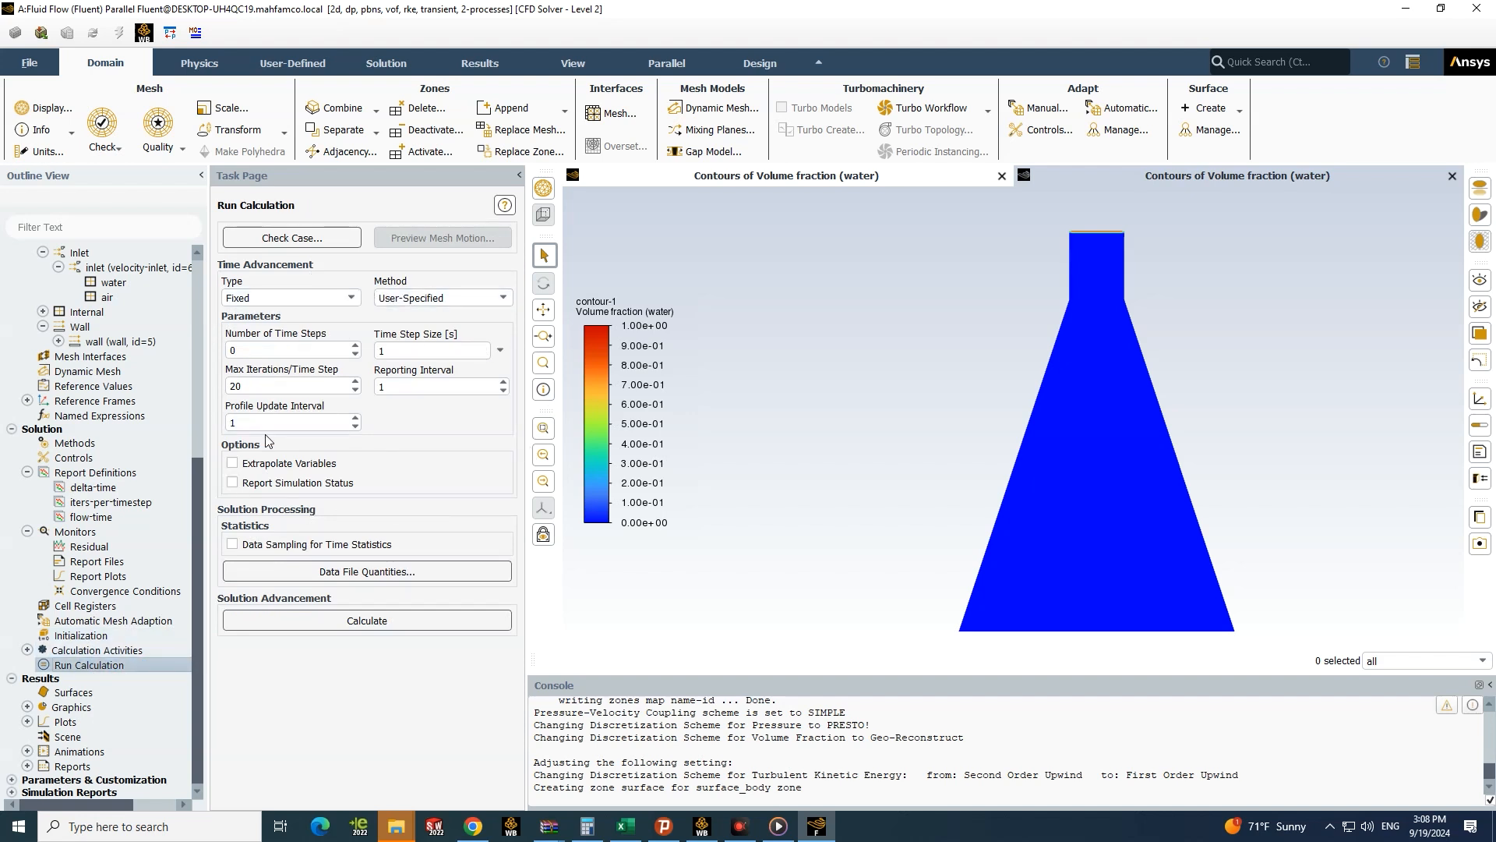
{"action": "left_click", "coordinate": [414, 351]}
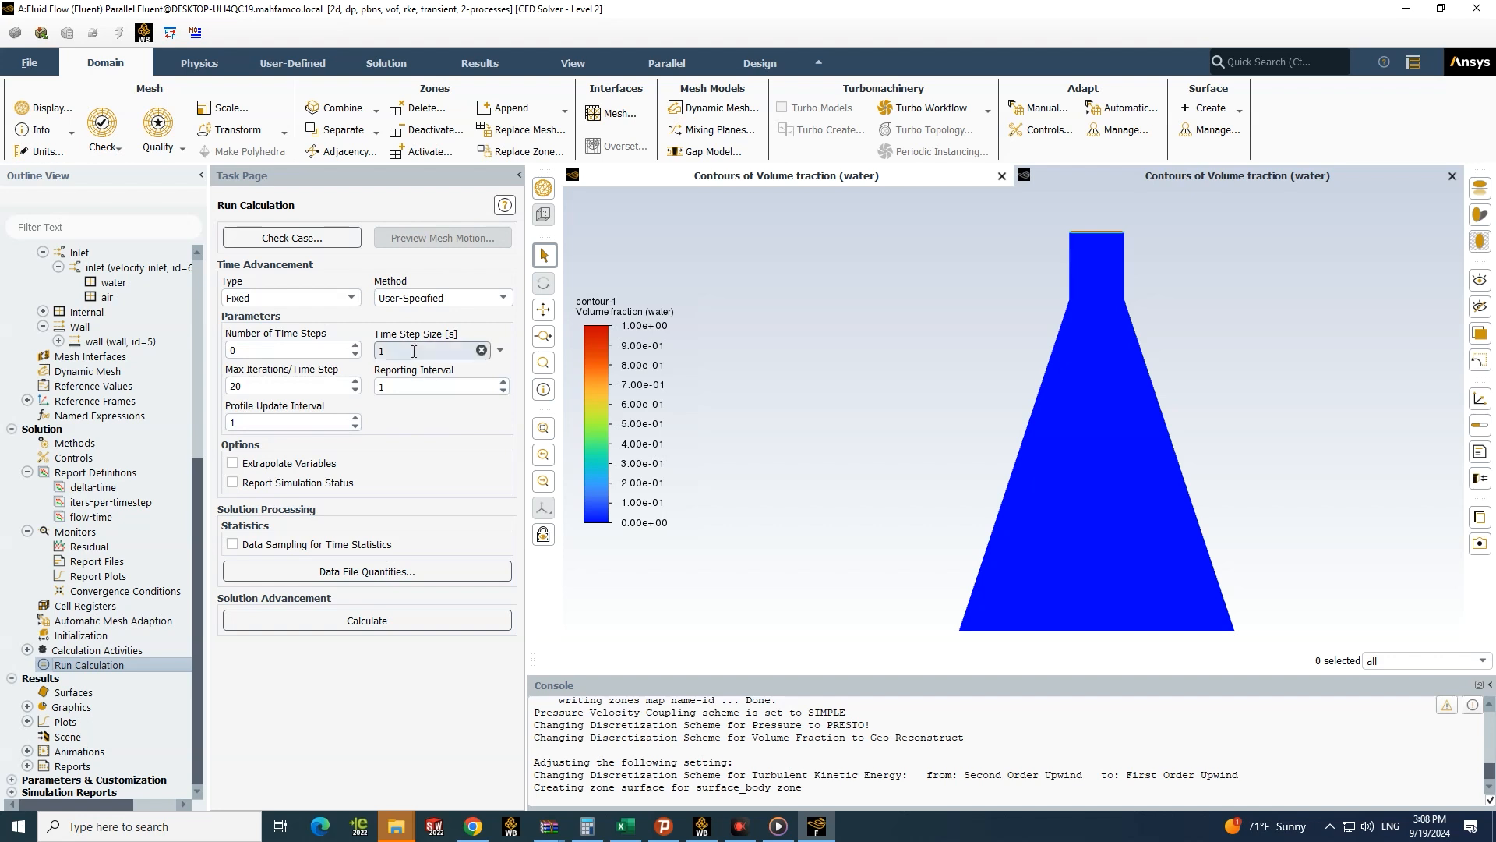
{"action": "left_click_drag", "start_coordinate": [414, 352], "coordinate": [369, 350]}
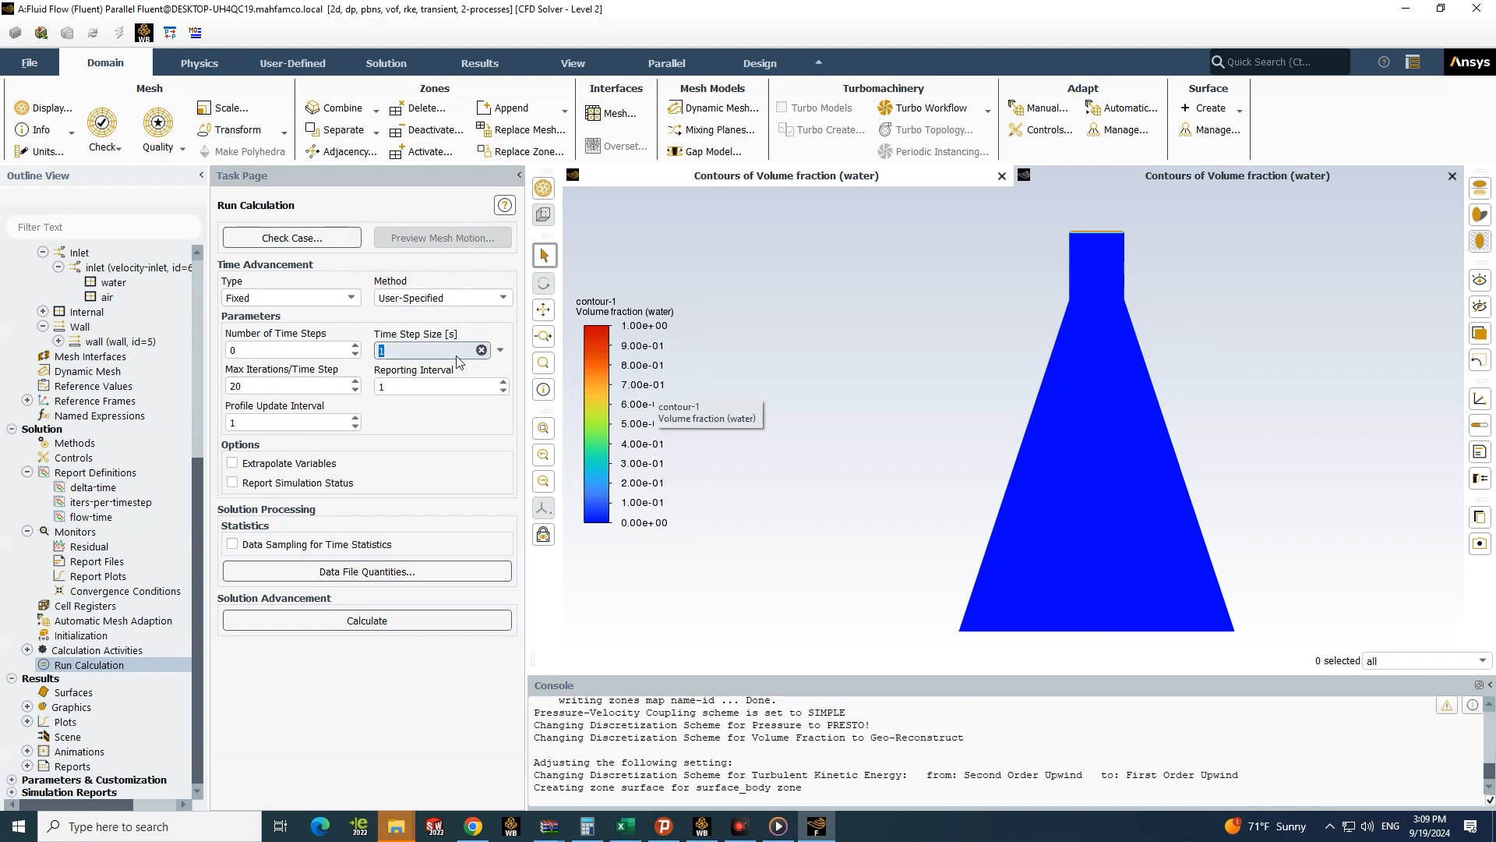
{"action": "type", "text": "."}
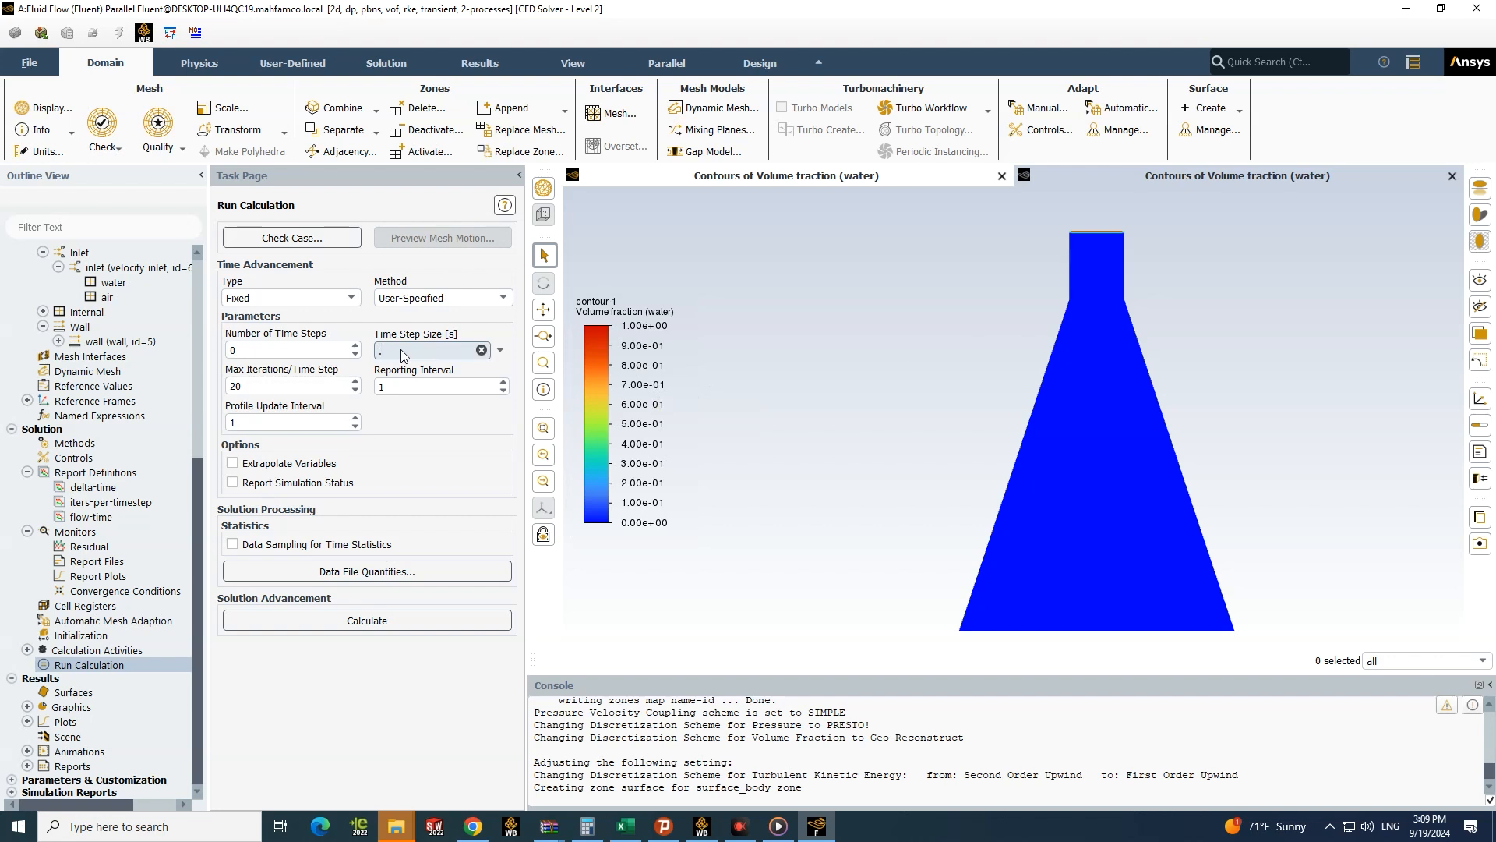
{"action": "type", "text": "01"}
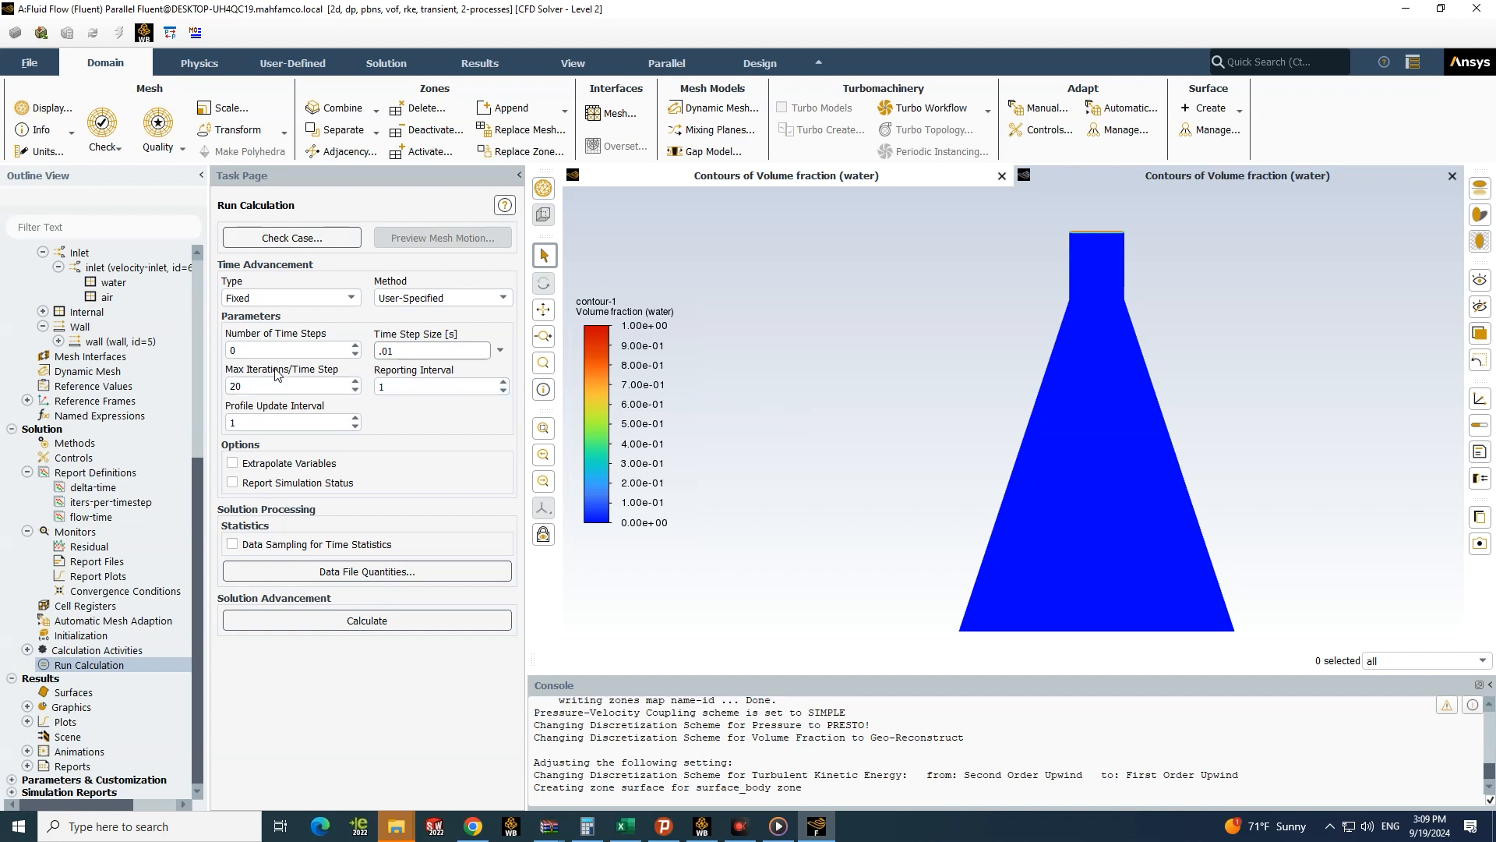
Step: Set the number of time steps to 1500 and start the calculation
{"action": "left_click_drag", "start_coordinate": [267, 356], "coordinate": [190, 348]}
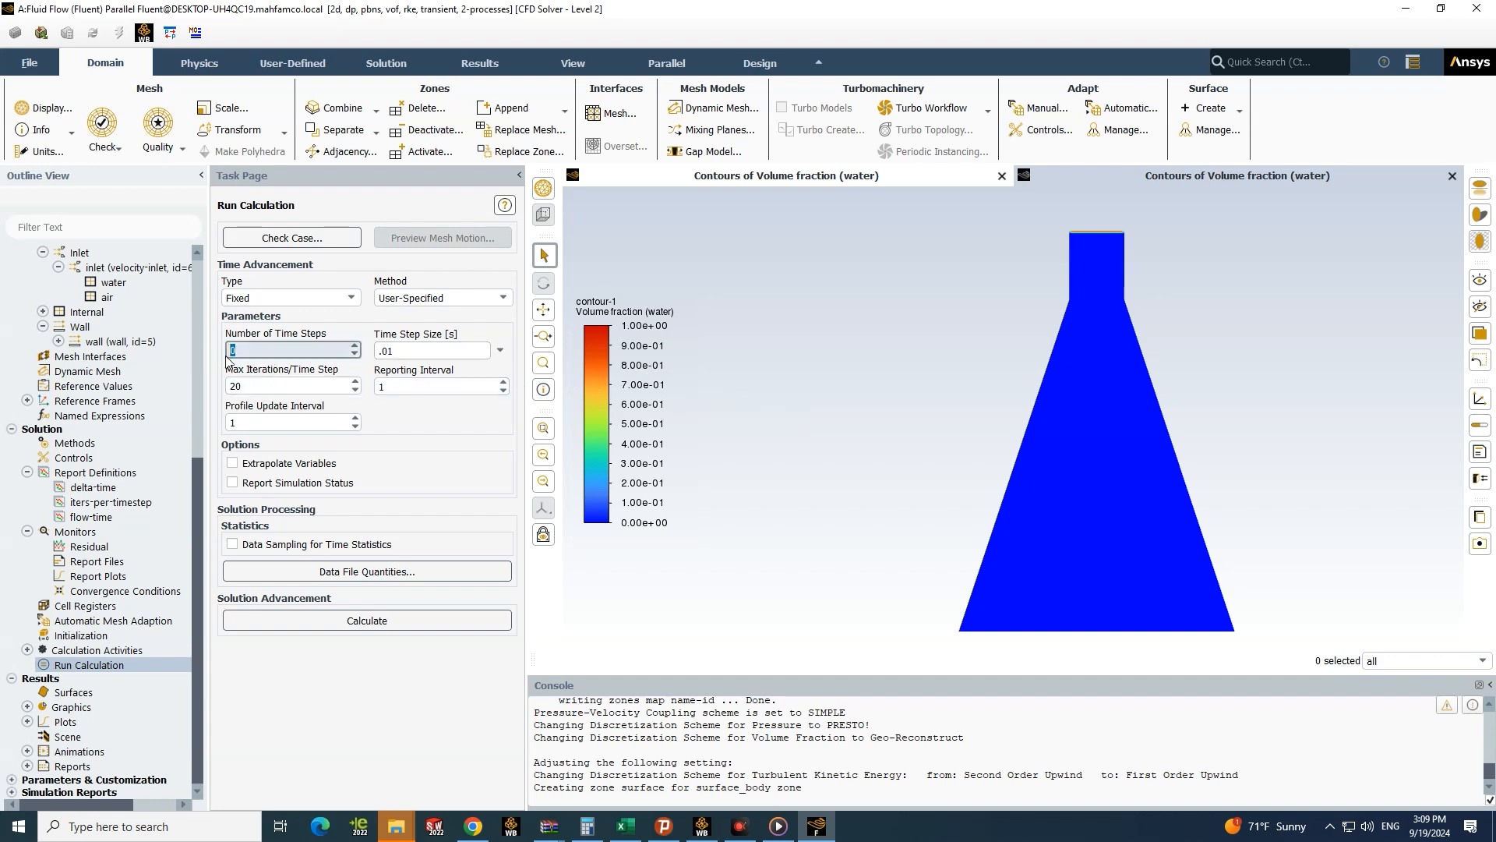
{"action": "type", "text": "1500"}
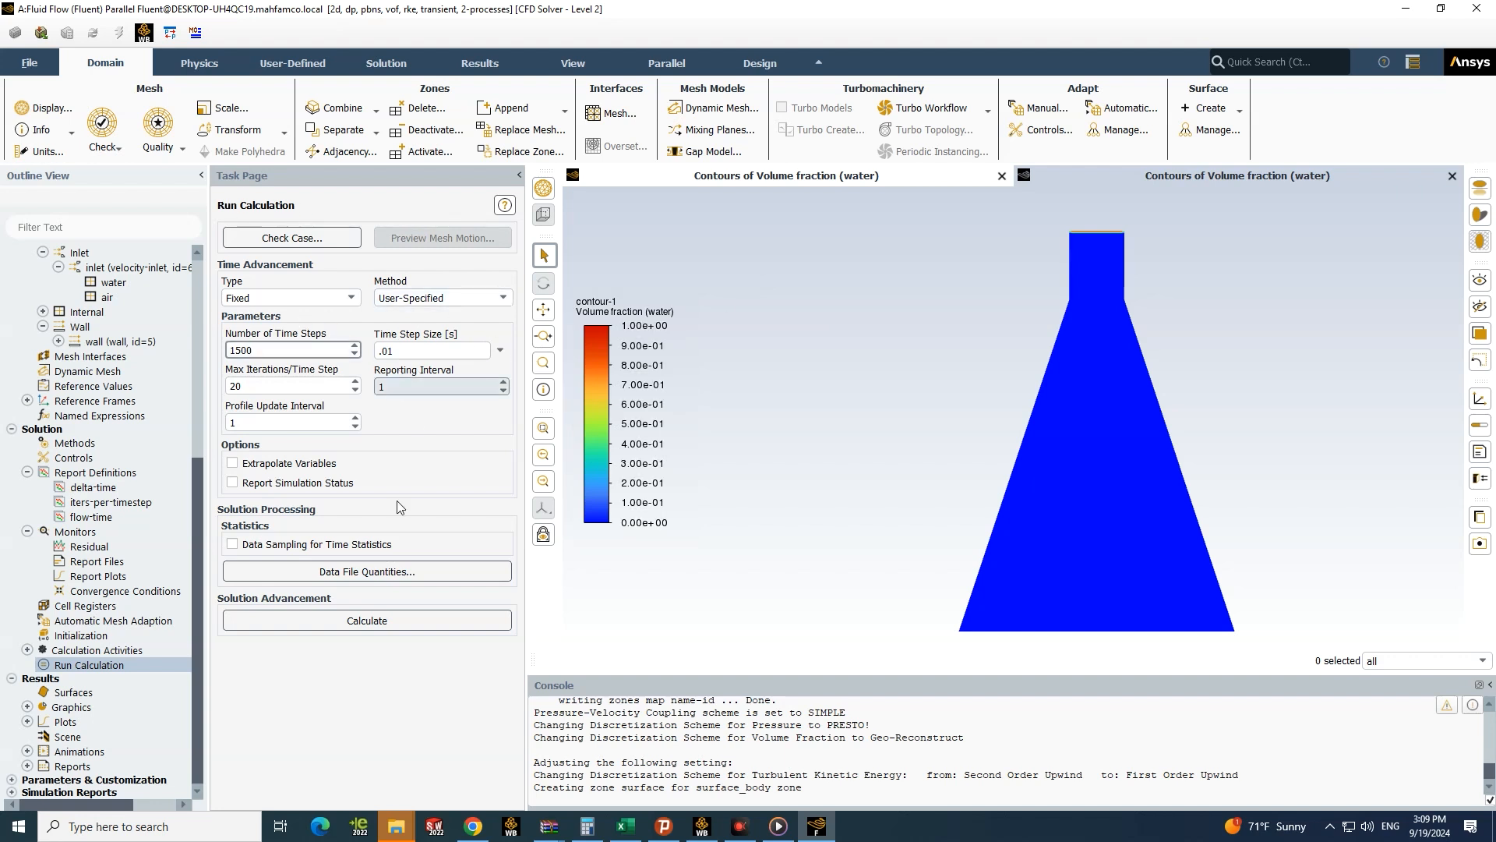
{"action": "left_click", "coordinate": [399, 625]}
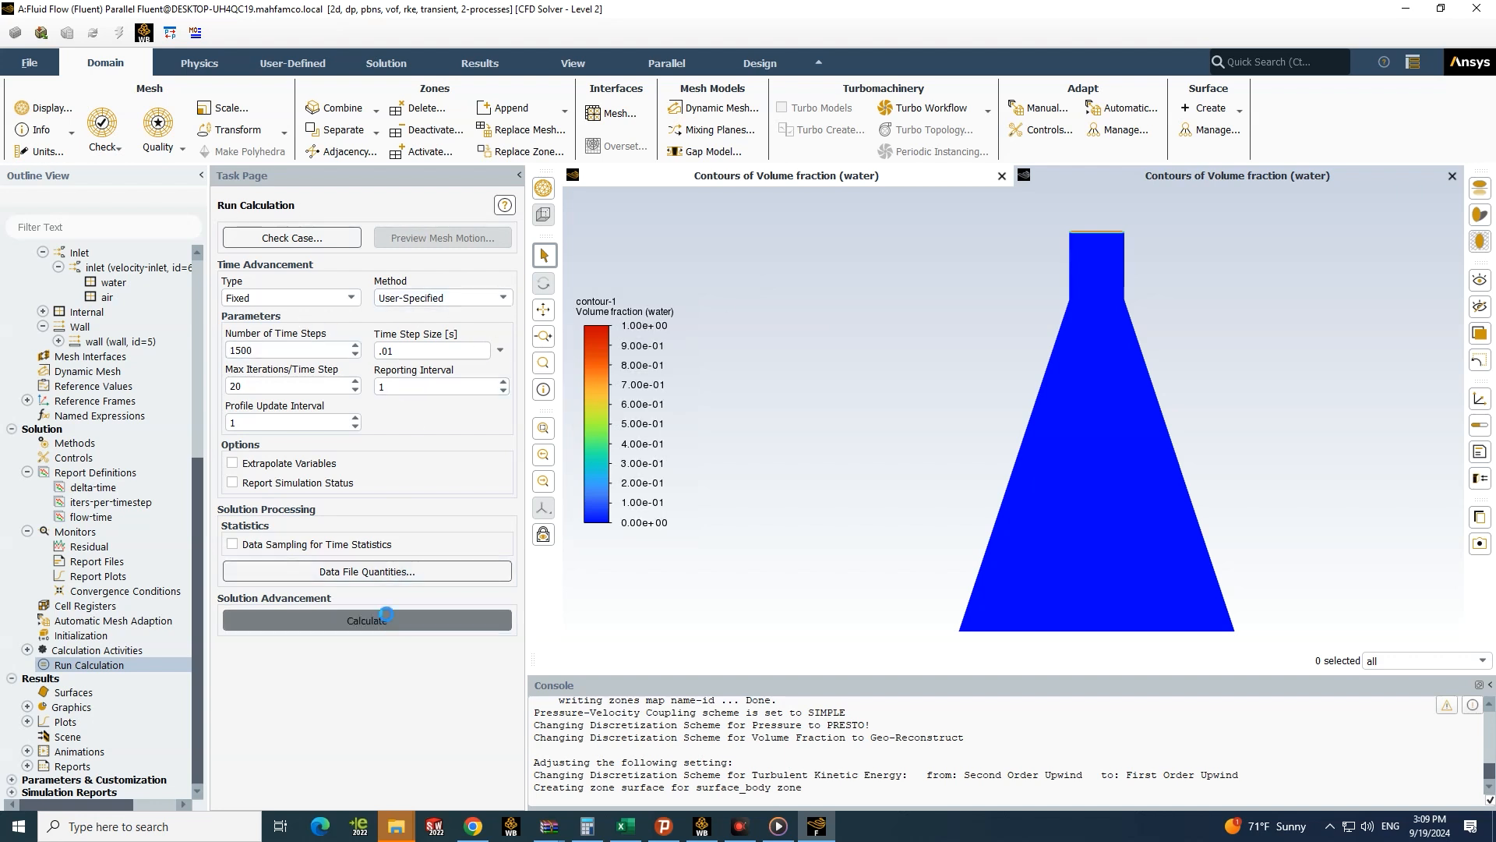
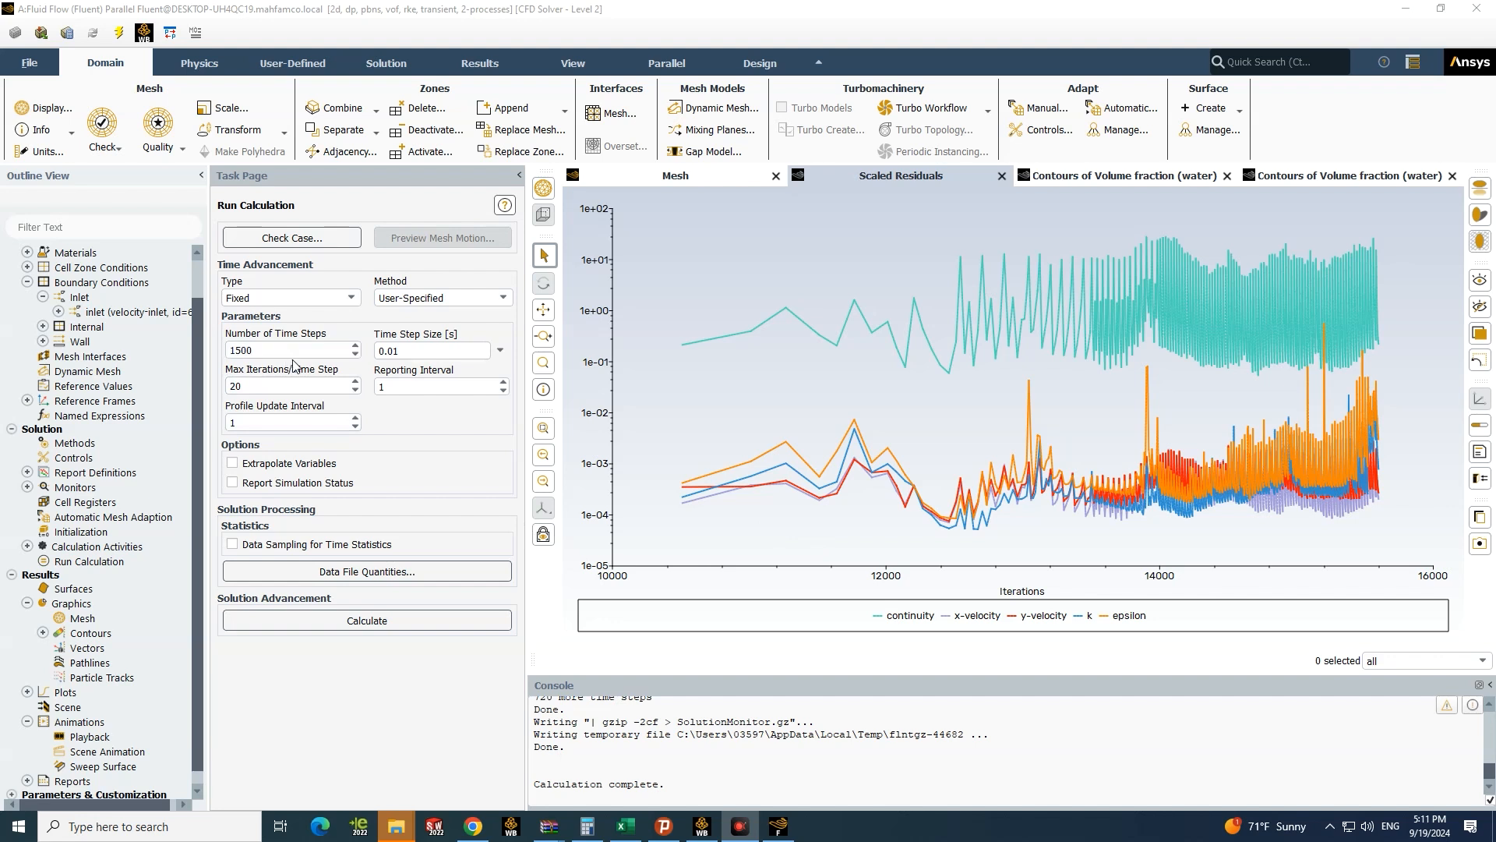
Step: Open the results animation playback and play the animation-1 sequence of the water volume fraction several times
{"action": "scroll", "coordinate": [958, 732], "scroll_direction": "up", "scroll_amount": 2}
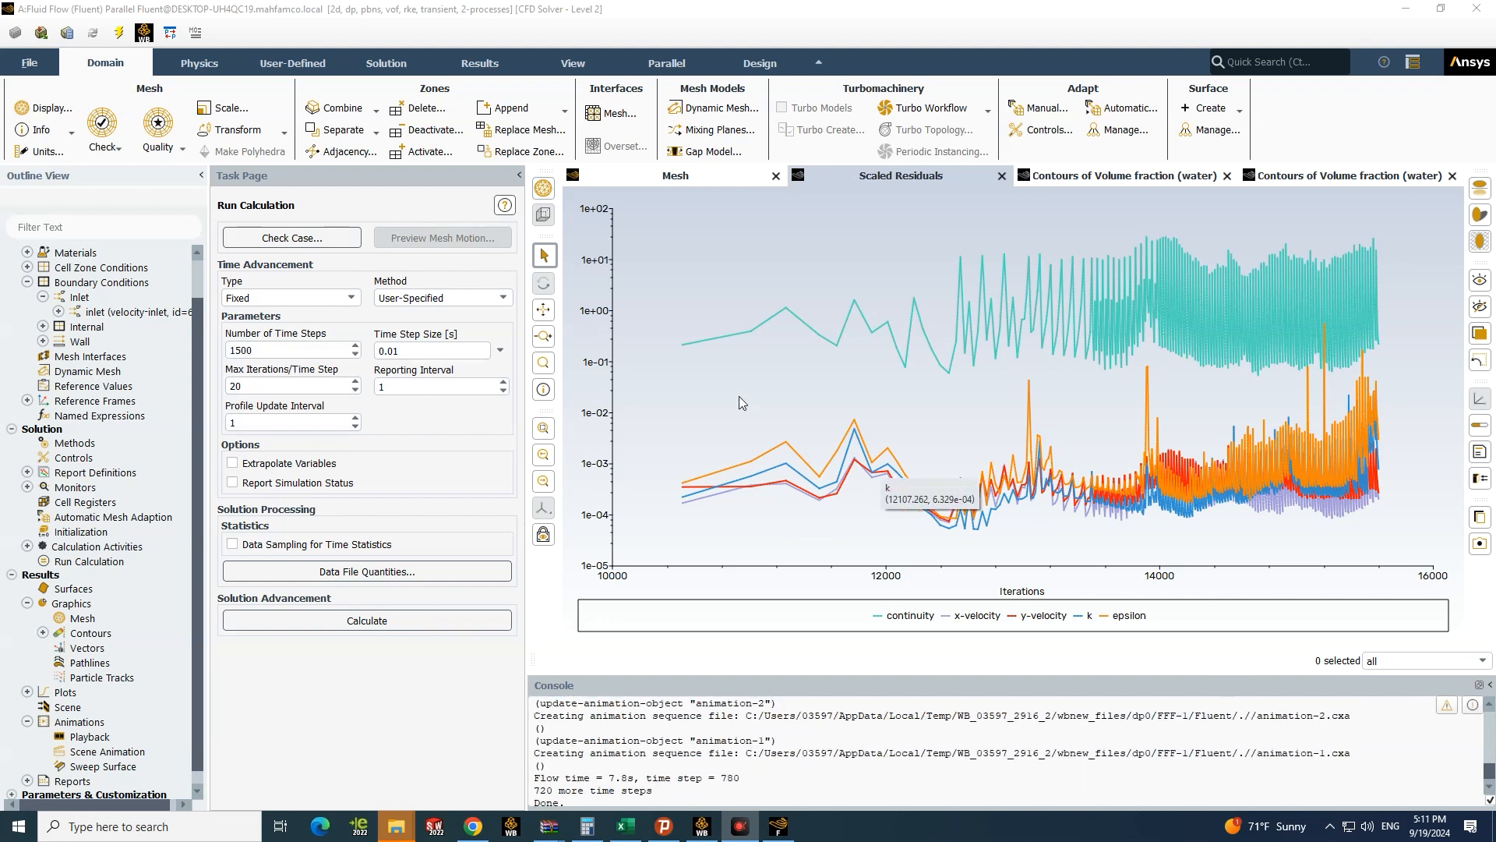
{"action": "scroll", "coordinate": [121, 505], "scroll_direction": "down", "scroll_amount": 1}
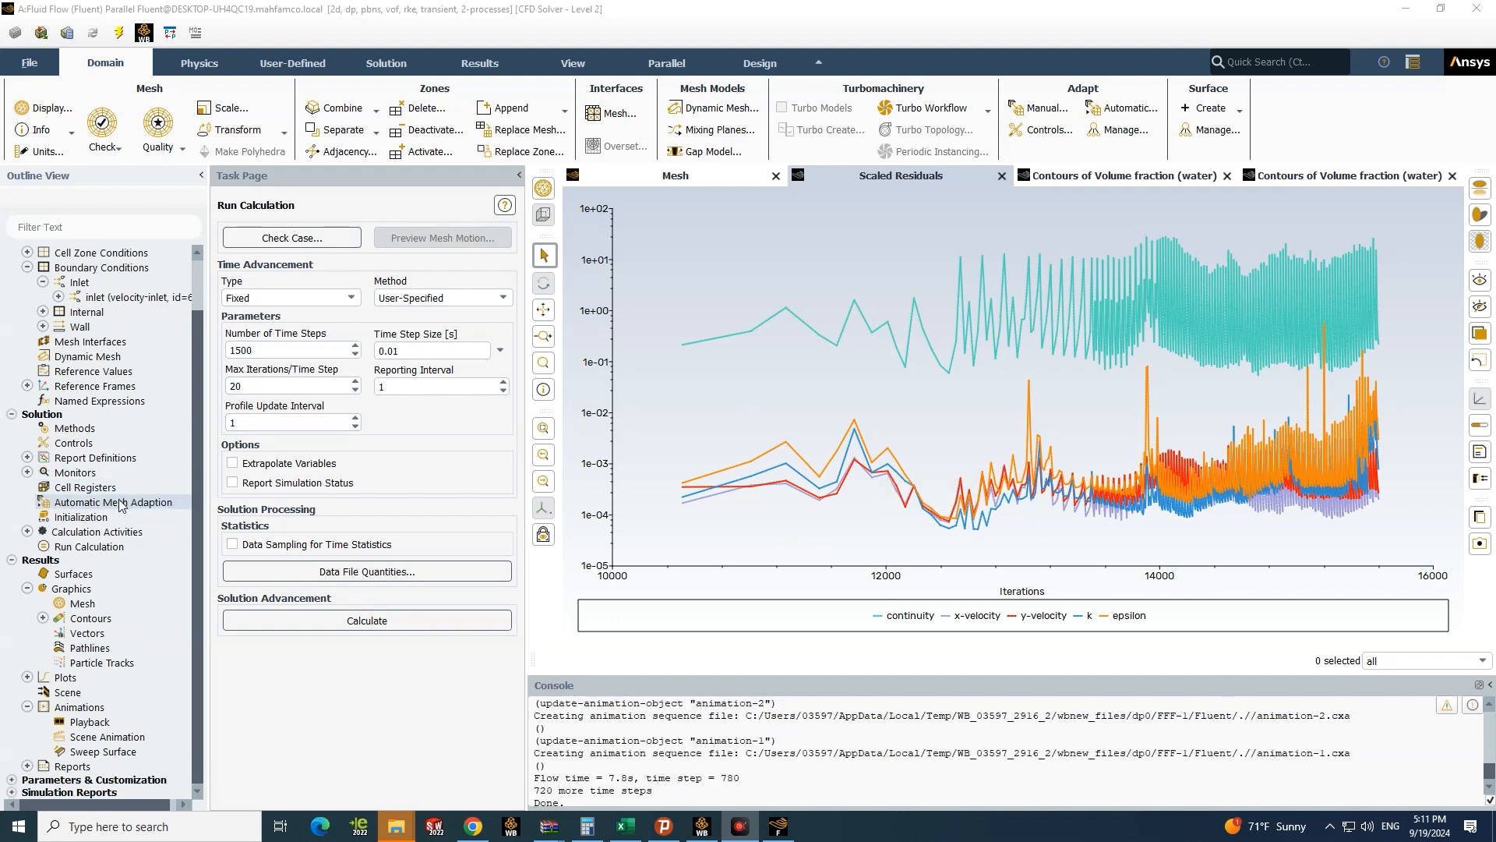
{"action": "double_click", "coordinate": [90, 722]}
{"action": "left_click_drag", "start_coordinate": [439, 413], "coordinate": [507, 303]}
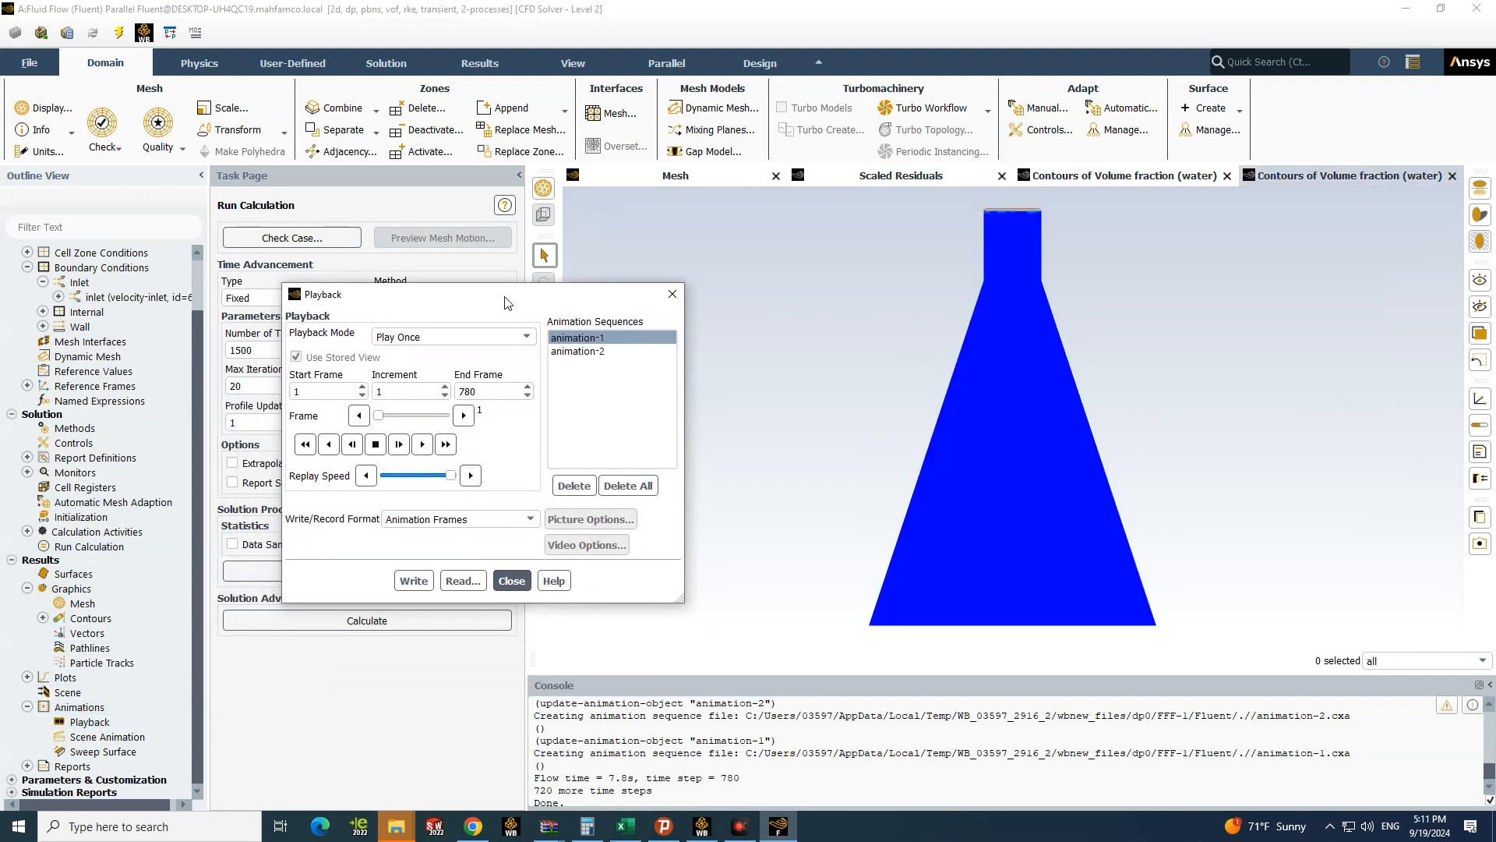
{"action": "left_click", "coordinate": [423, 445]}
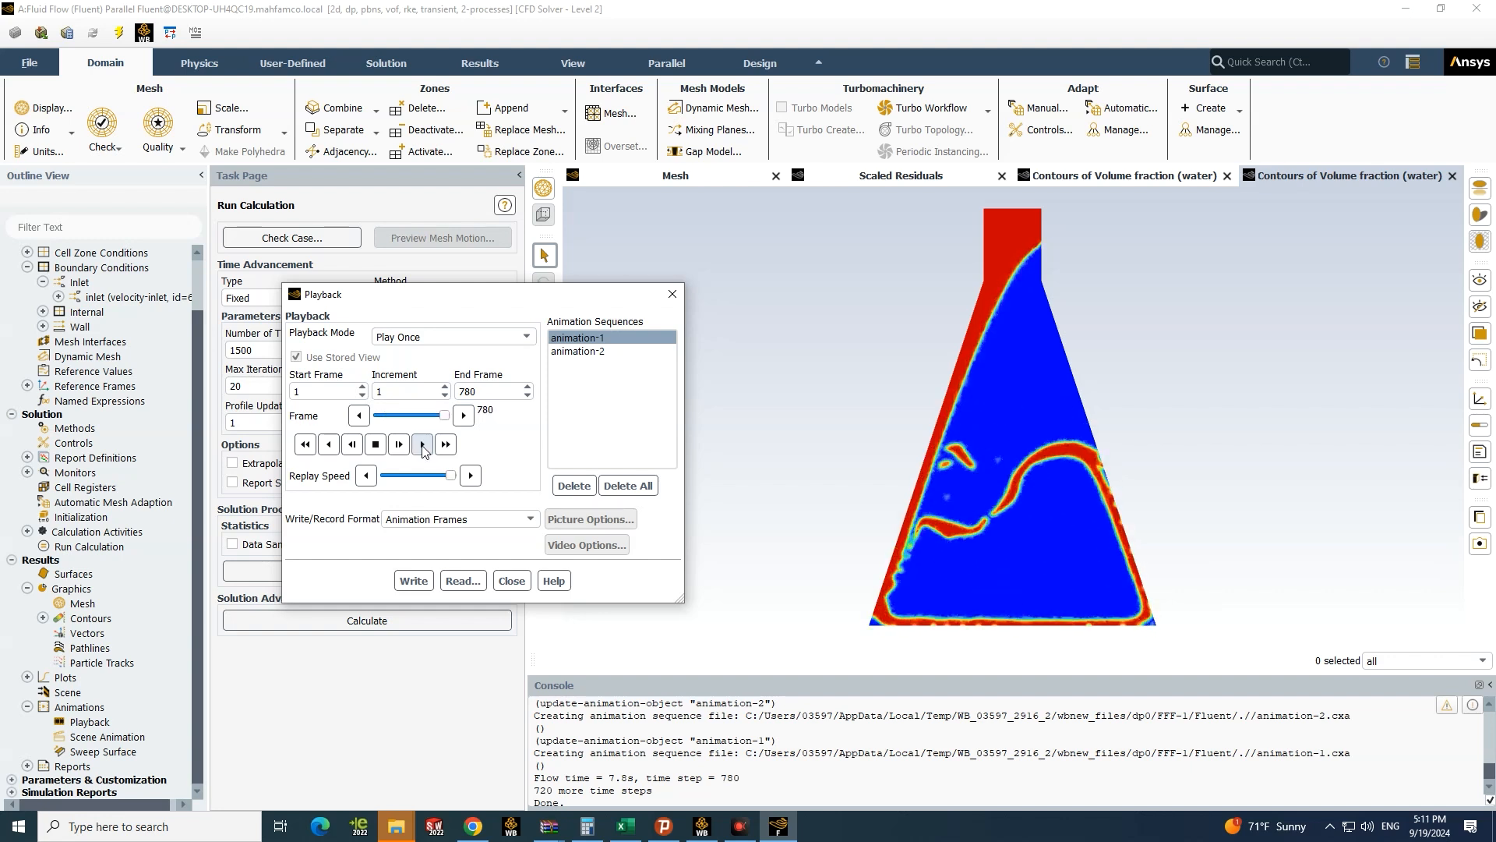
{"action": "left_click", "coordinate": [423, 445]}
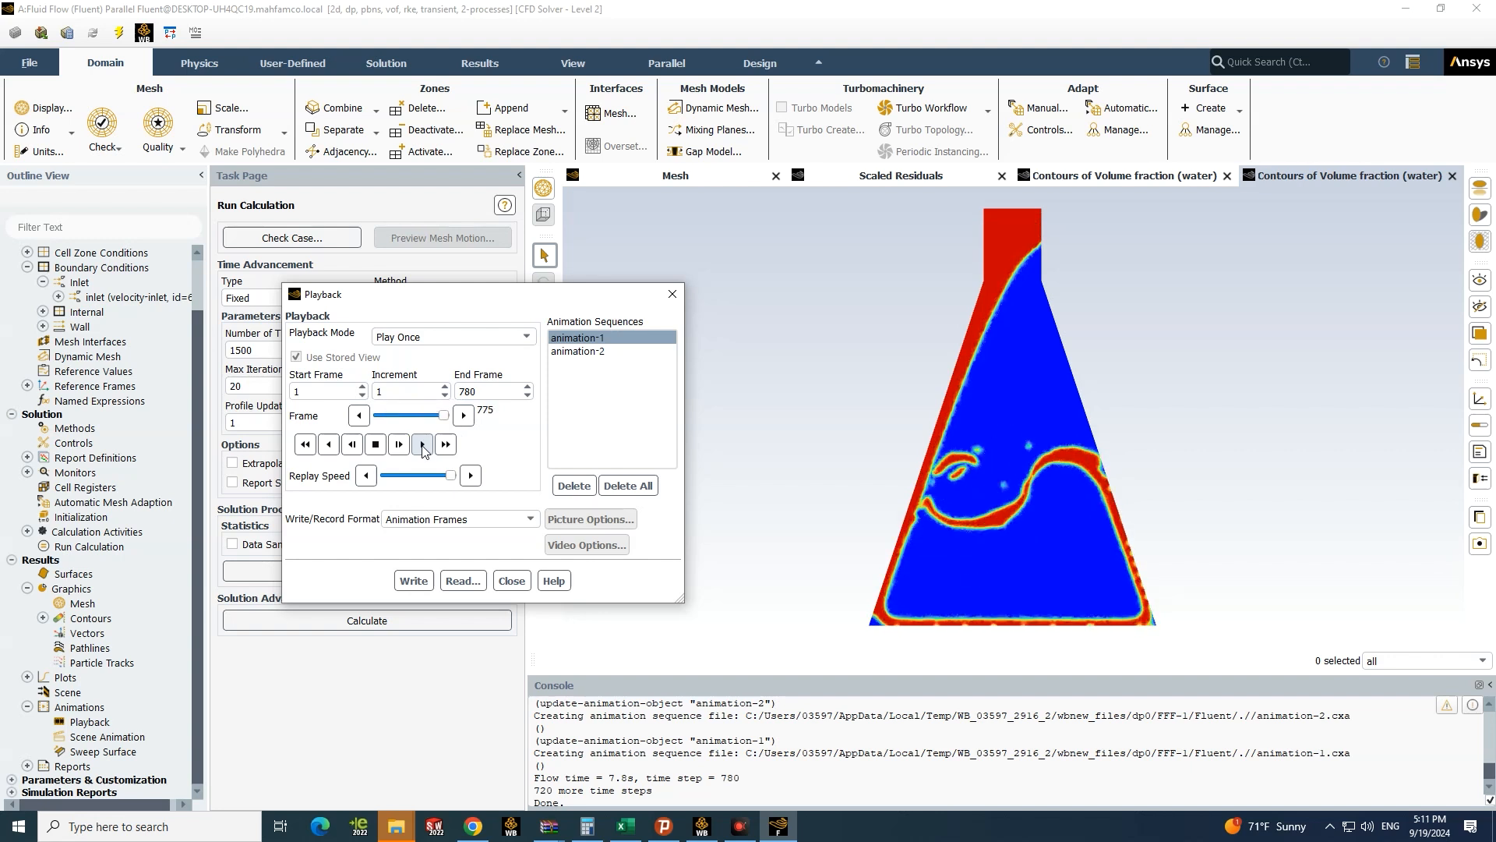
{"action": "left_click", "coordinate": [422, 444]}
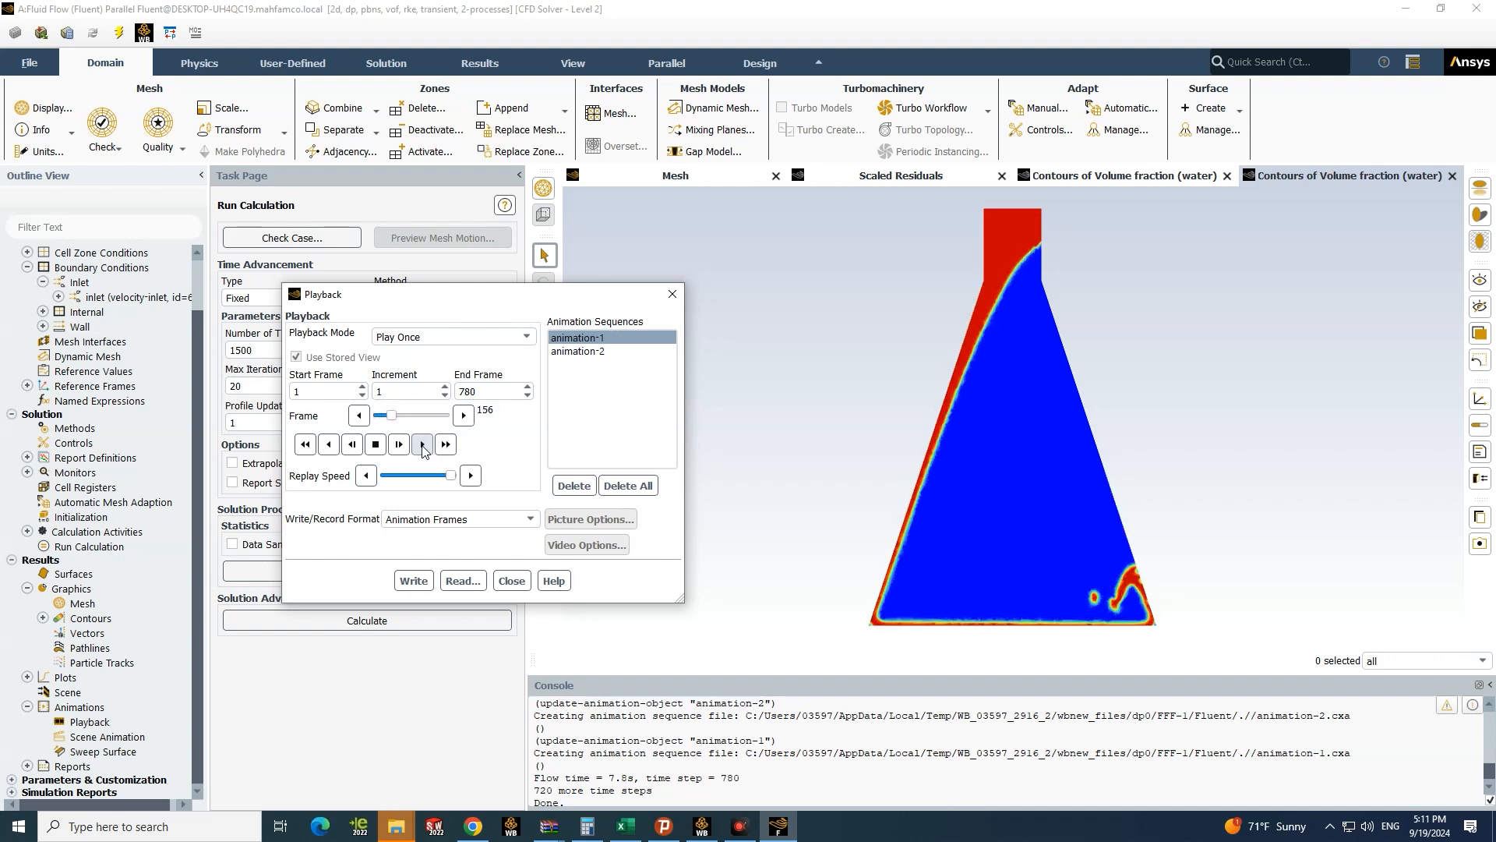
{"action": "left_click", "coordinate": [422, 444]}
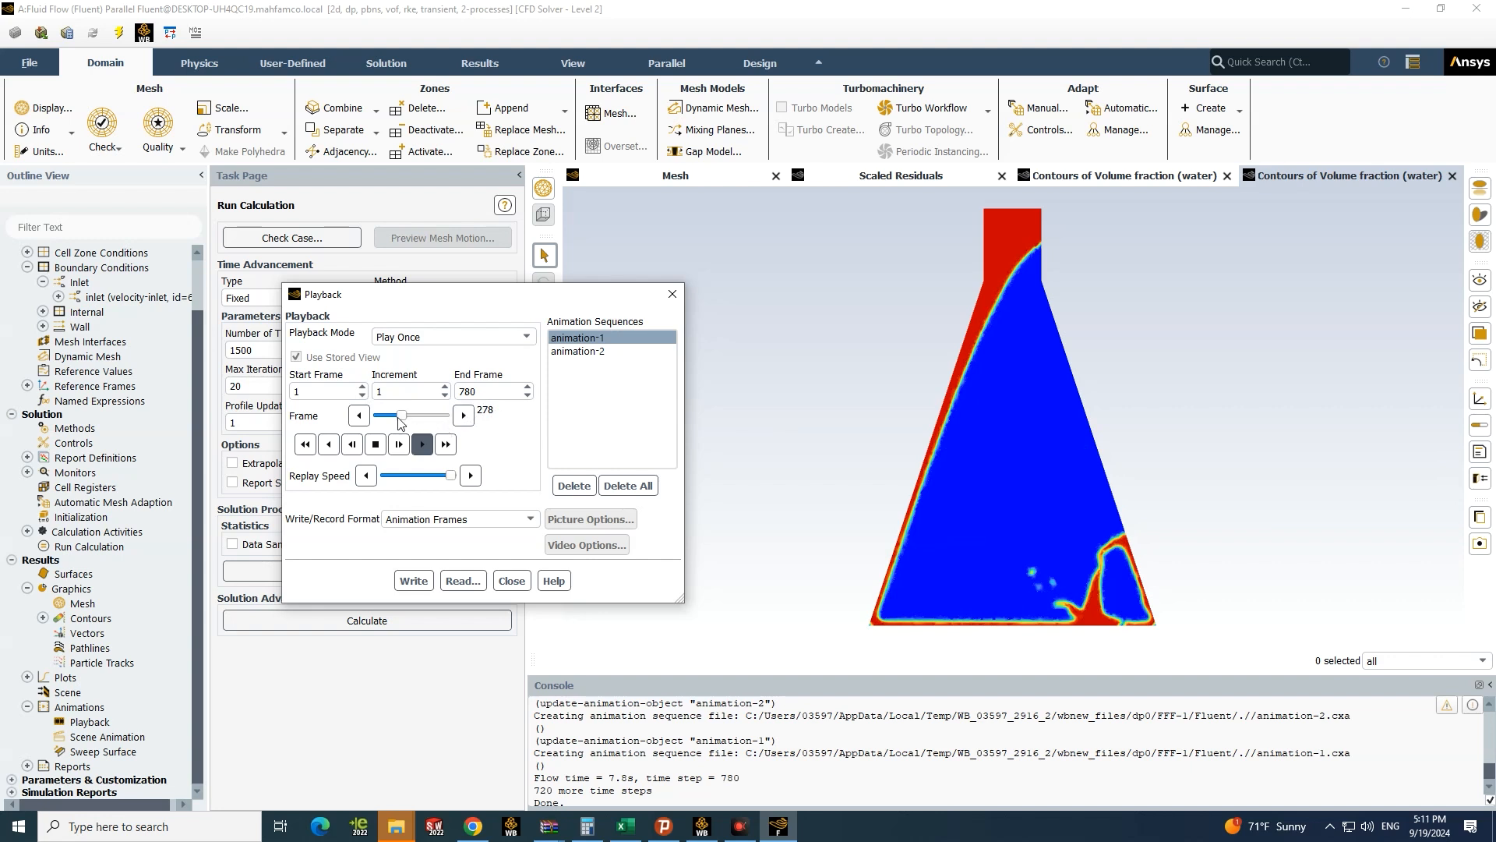
Step: Move the animation to its last frame, replay it from the first frame, and close the playback
{"action": "left_click_drag", "start_coordinate": [398, 417], "coordinate": [487, 420]}
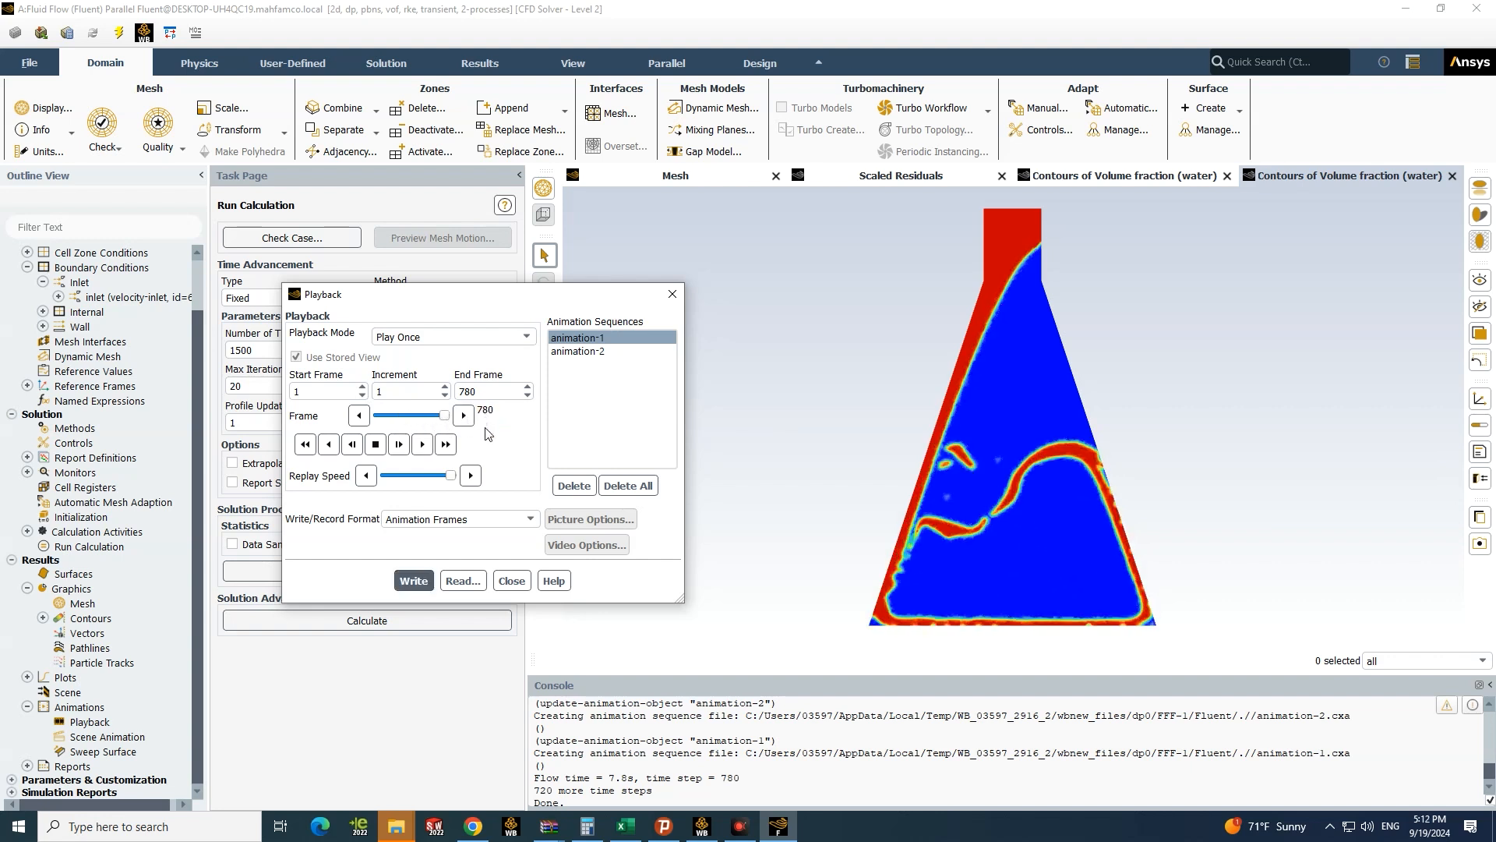
{"action": "left_click", "coordinate": [305, 444]}
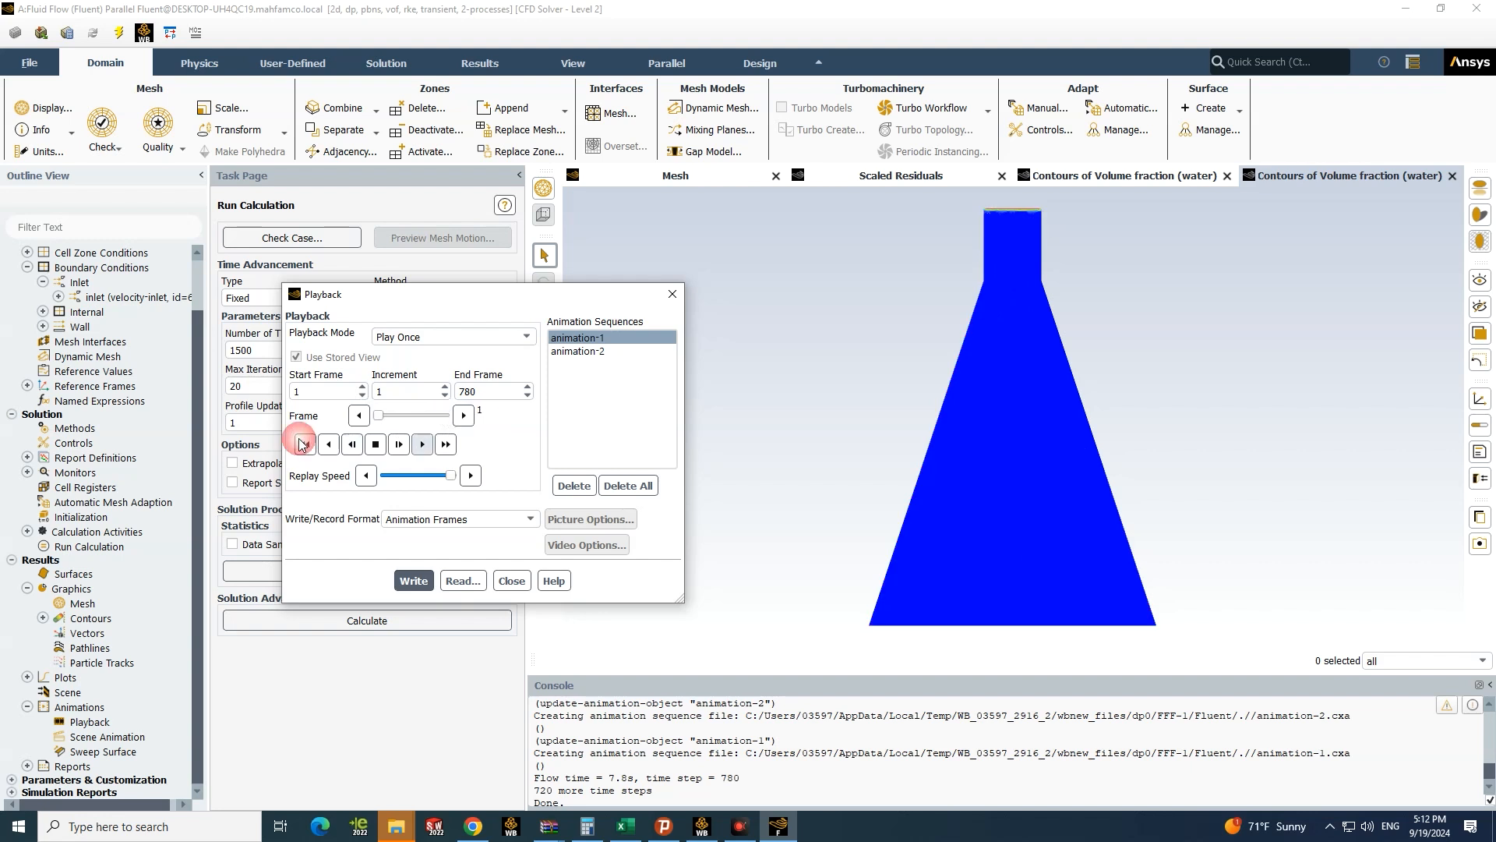
{"action": "left_click", "coordinate": [421, 444]}
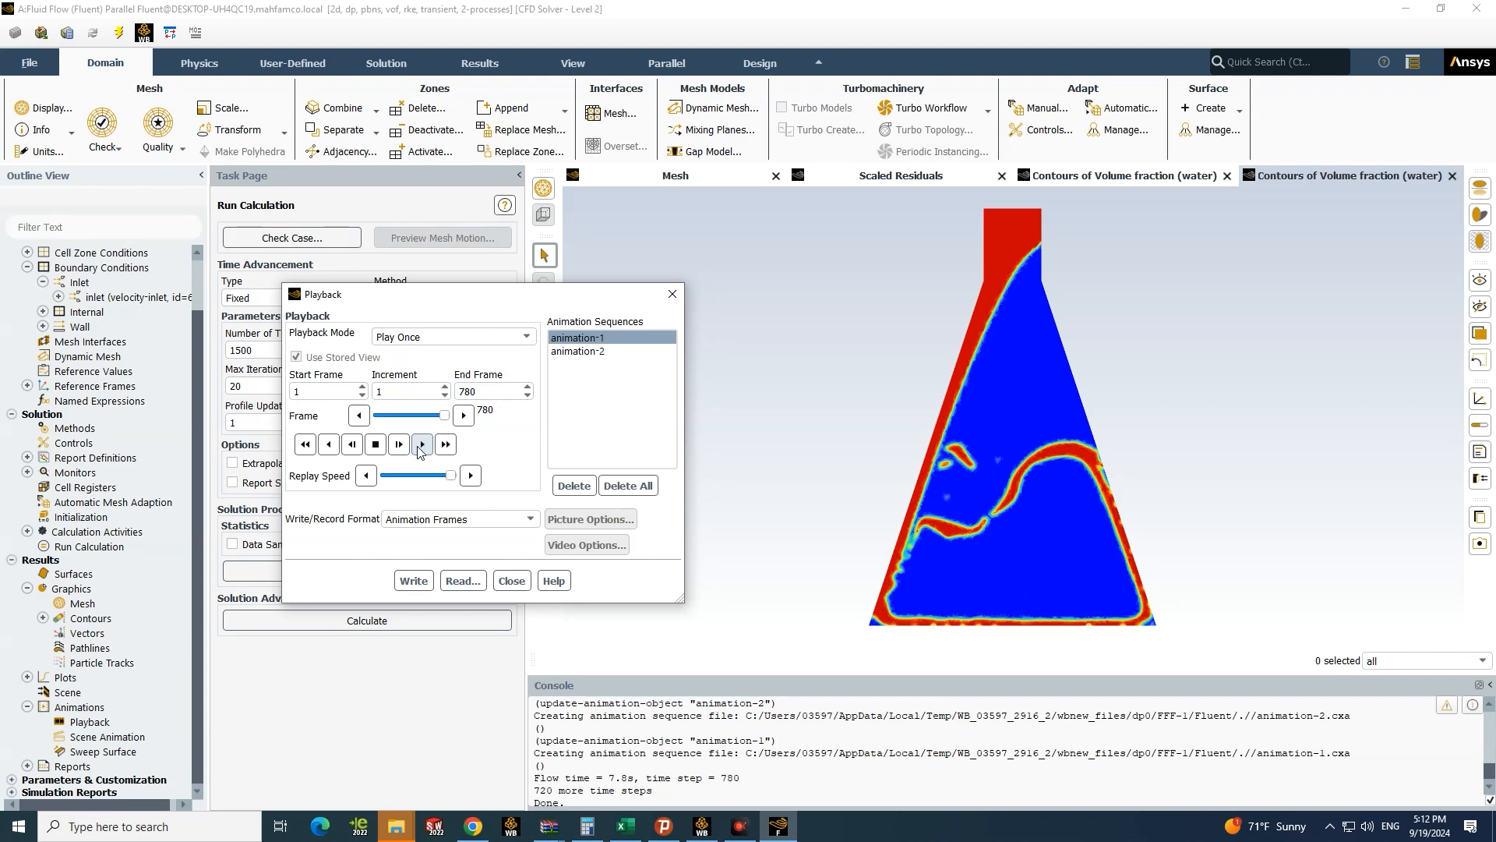
{"action": "left_click", "coordinate": [419, 445]}
{"action": "left_click", "coordinate": [671, 293]}
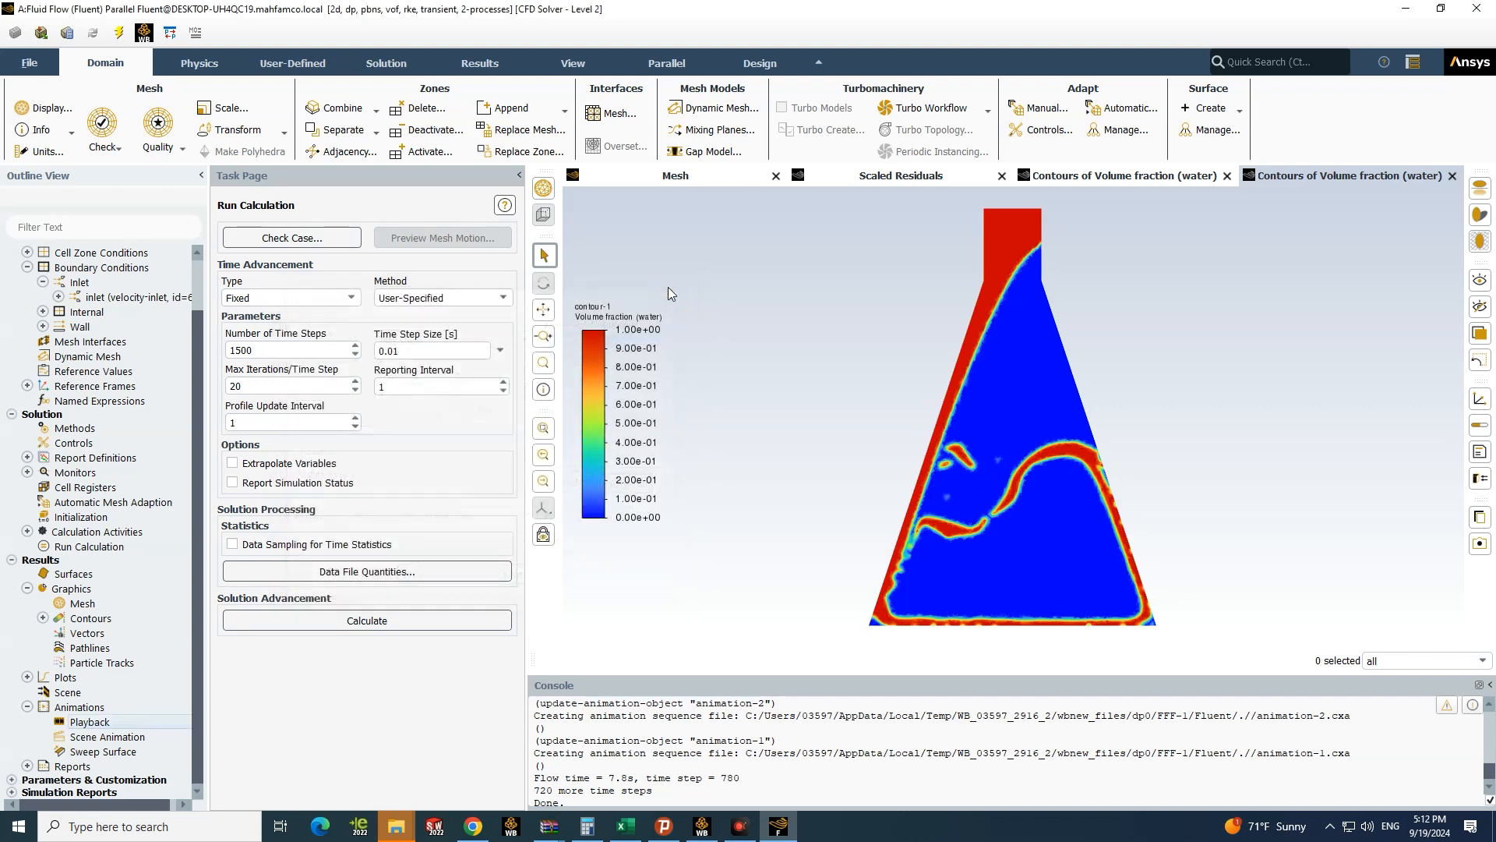